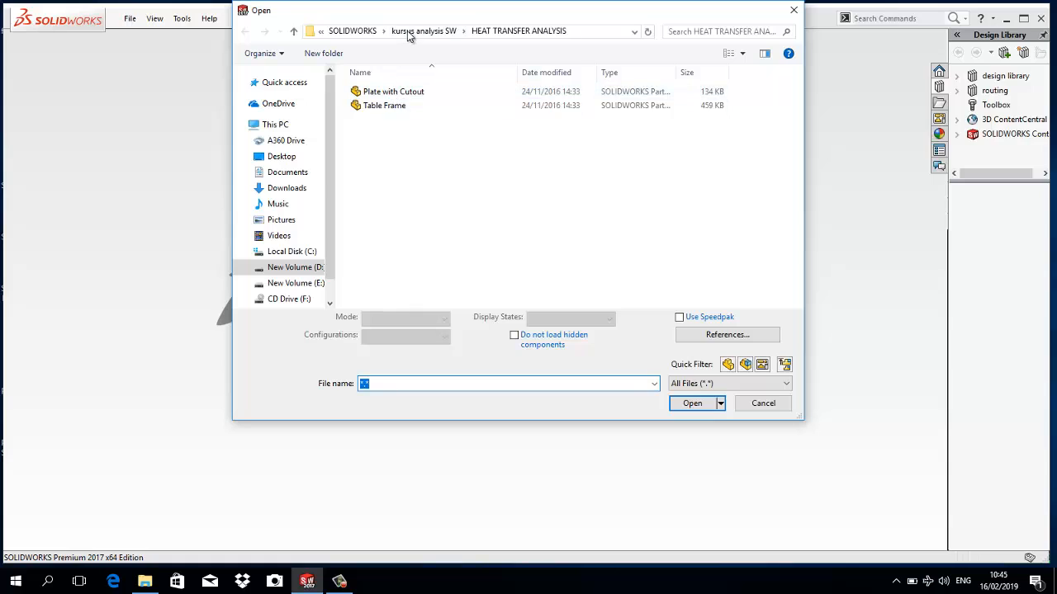
# - Open the Table Frame part from the HEAT TRANSFER ANALYSIS folder as a copy, accepting the educational-version notice
pyautogui.click(422, 30)
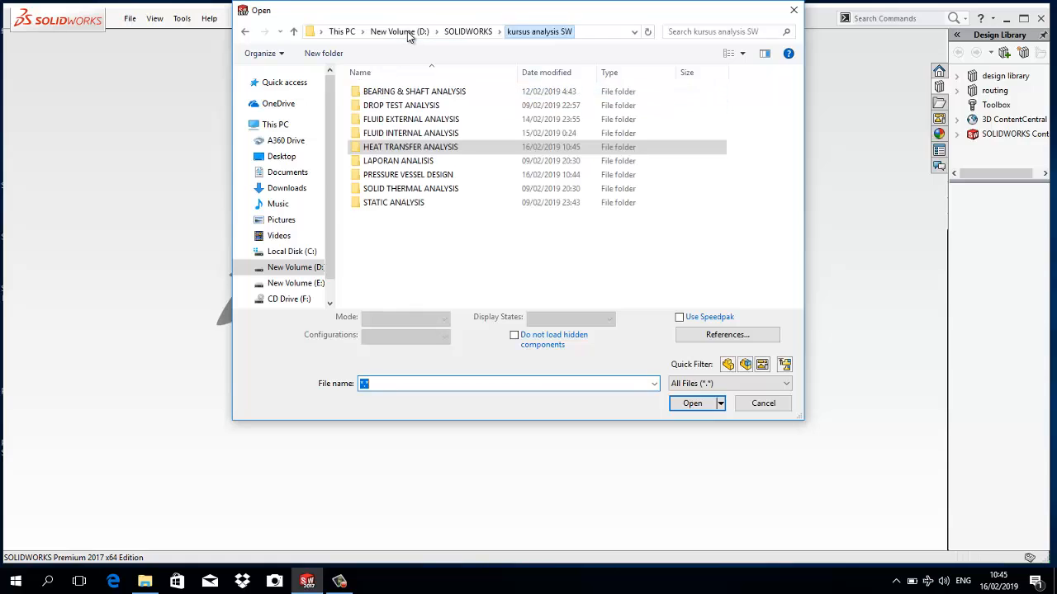
pyautogui.doubleClick(415, 155)
pyautogui.click(388, 104)
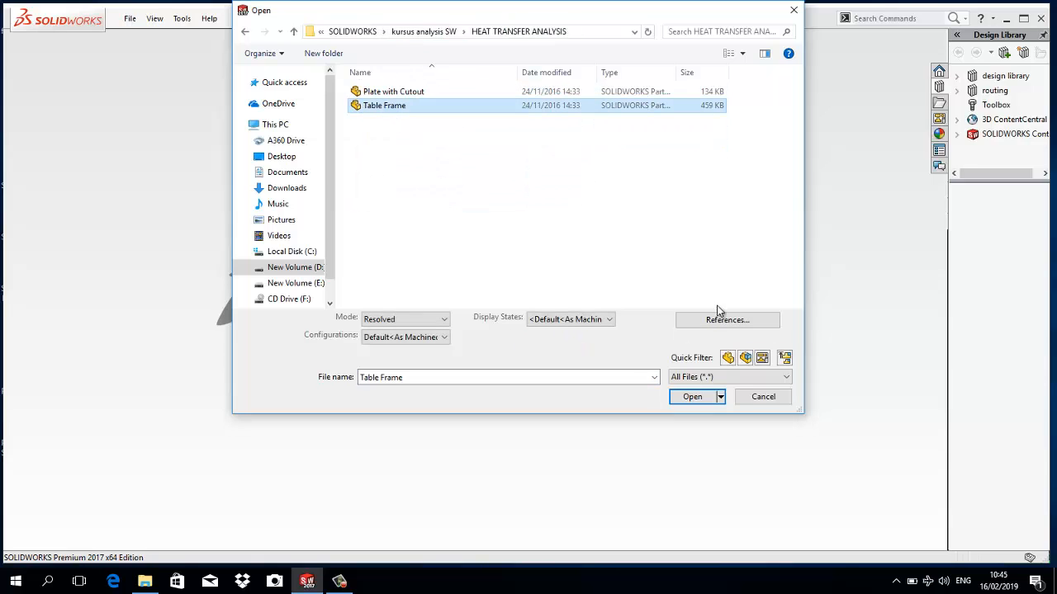
pyautogui.click(682, 397)
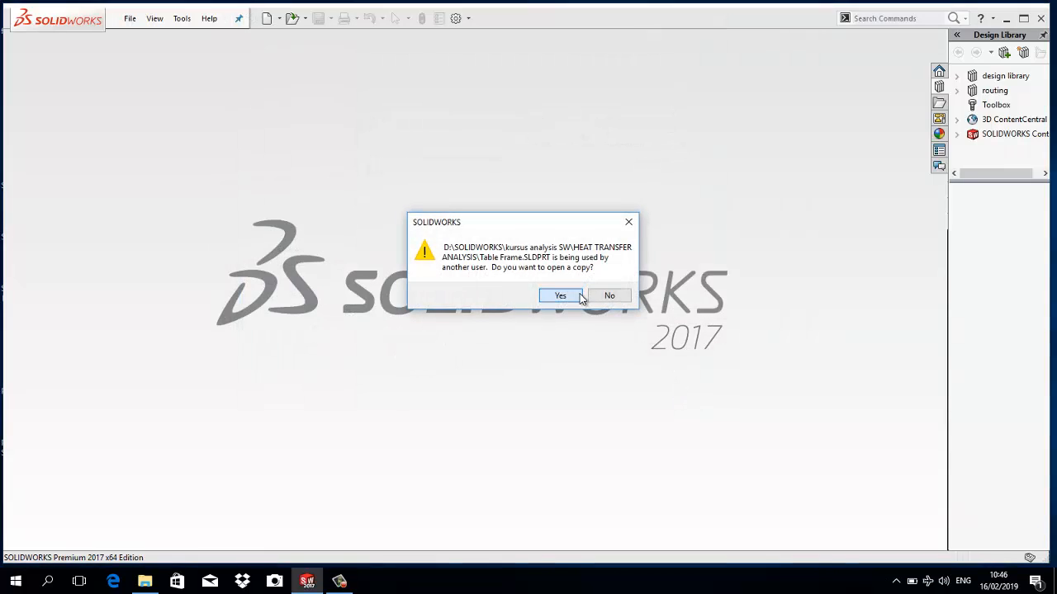
pyautogui.click(566, 297)
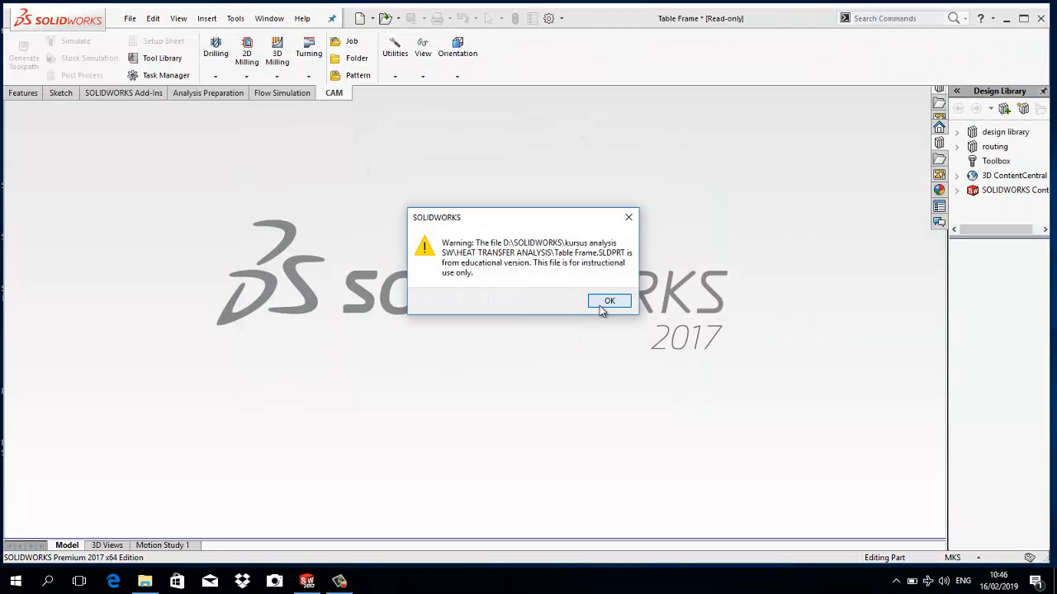
pyautogui.click(608, 301)
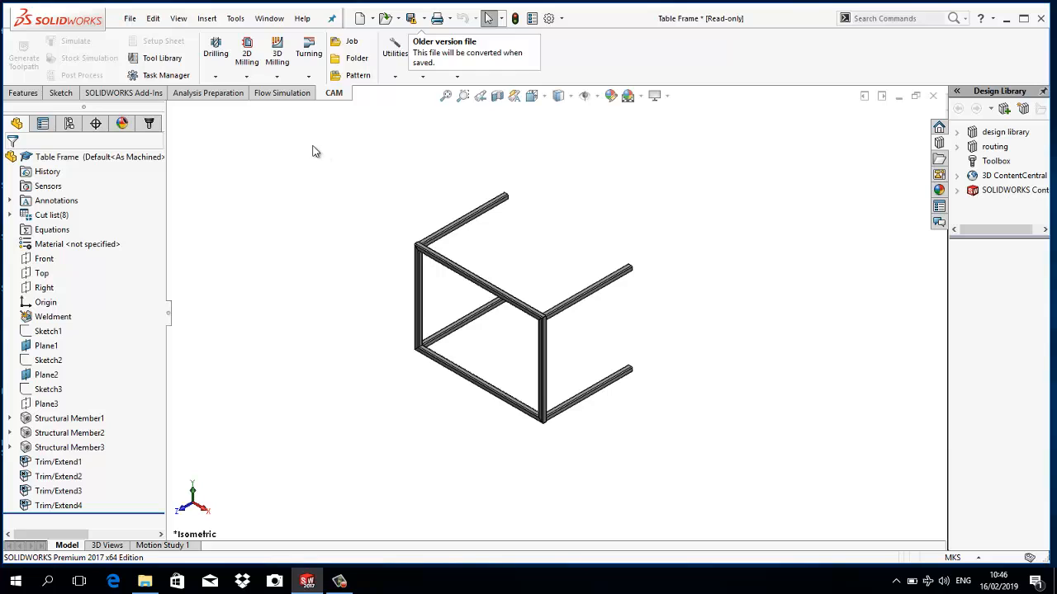
# - Load the SOLIDWORKS Simulation add-in
pyautogui.rightClick(261, 98)
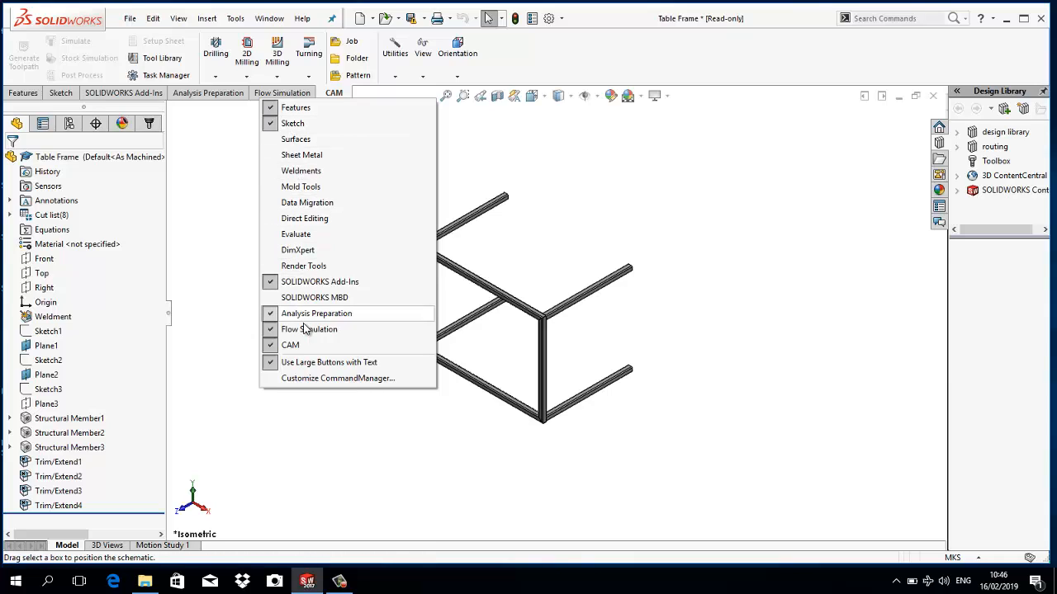
pyautogui.click(229, 158)
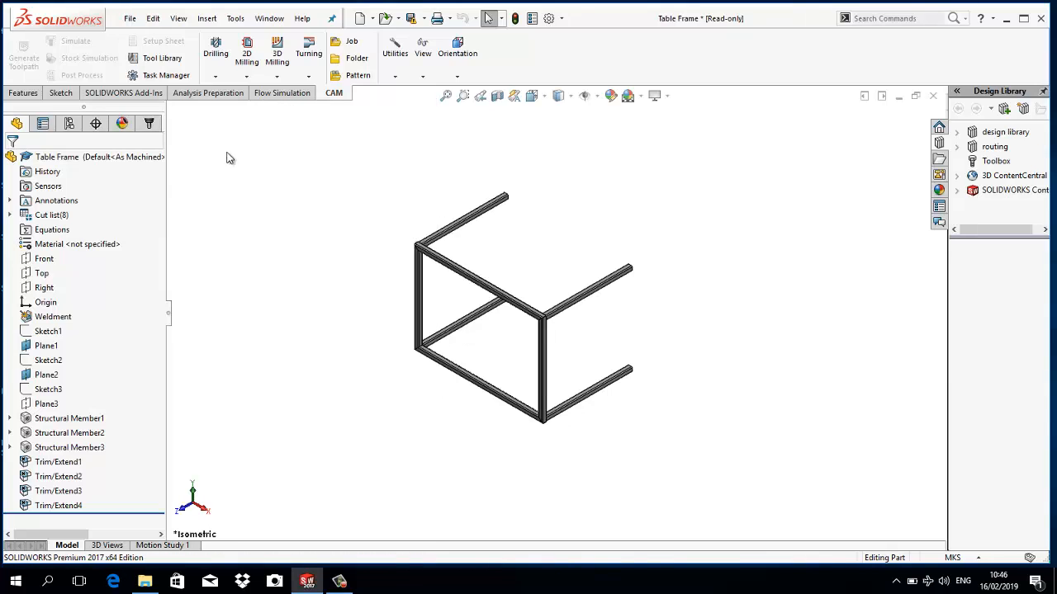
pyautogui.click(124, 93)
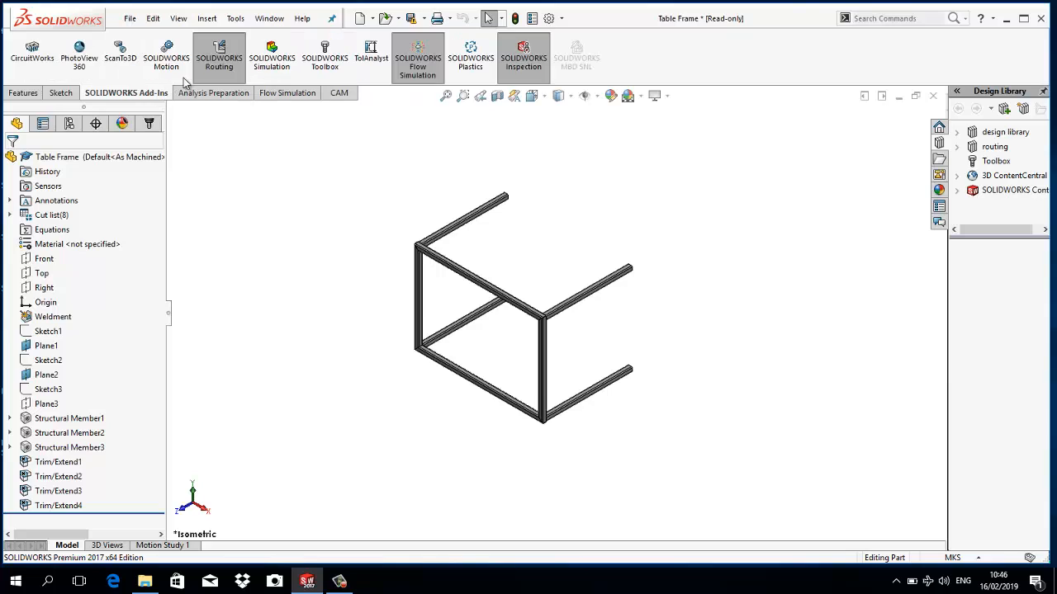
pyautogui.click(285, 61)
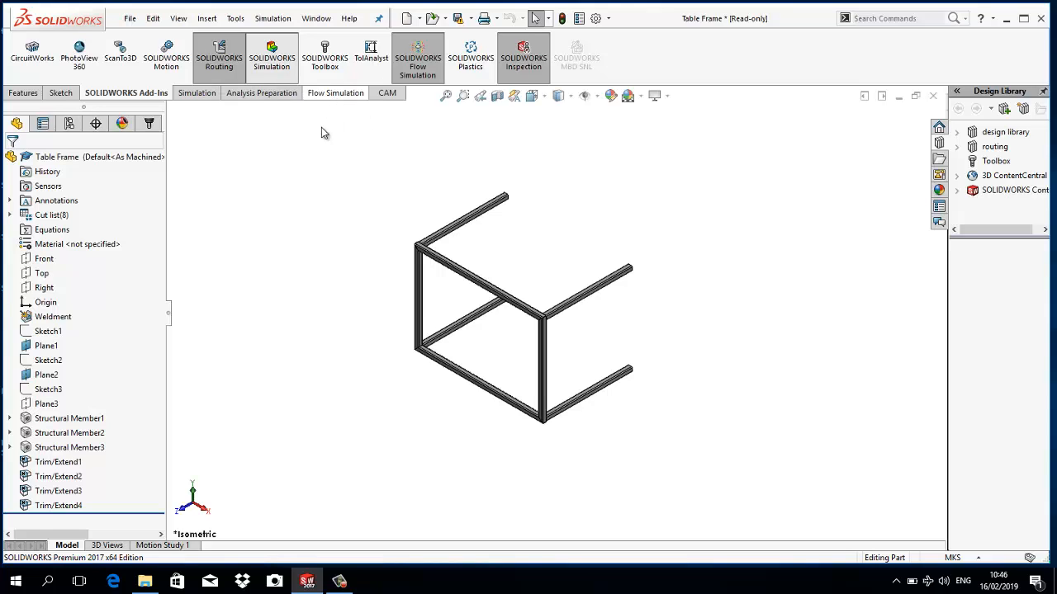
# - Create a new simulation study of type Thermal for the table frame, keeping the default study name
pyautogui.click(198, 95)
pyautogui.click(20, 77)
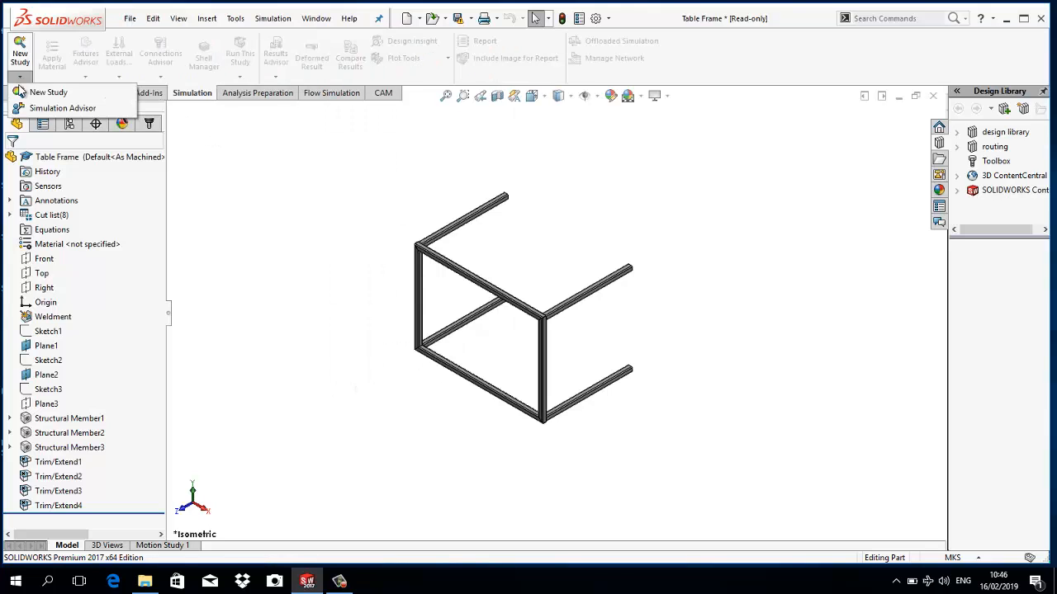
pyautogui.click(20, 92)
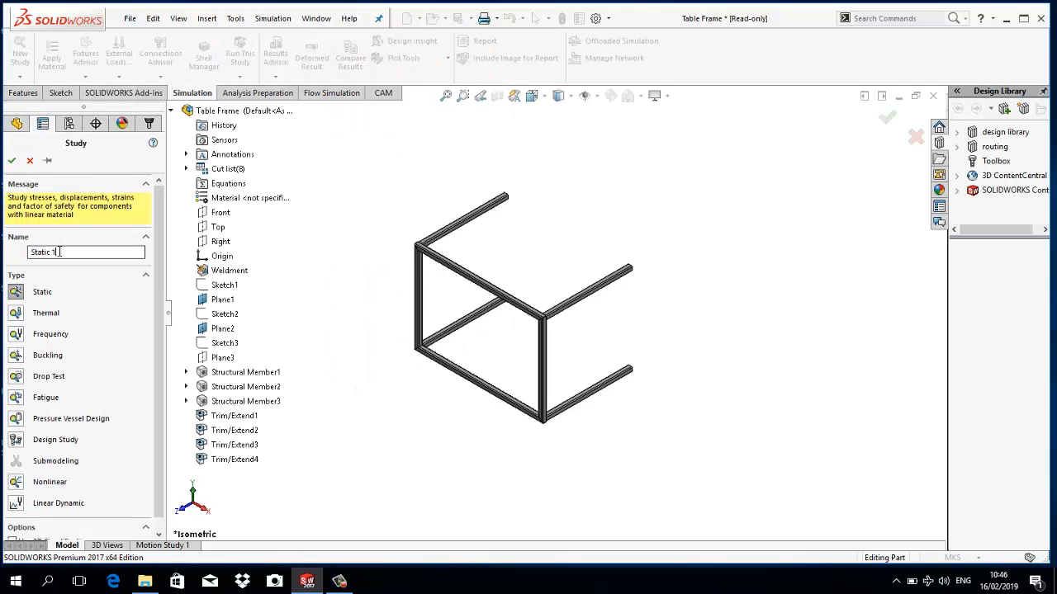
pyautogui.moveTo(59, 251); pyautogui.dragTo(23, 239)
pyautogui.write('termal')
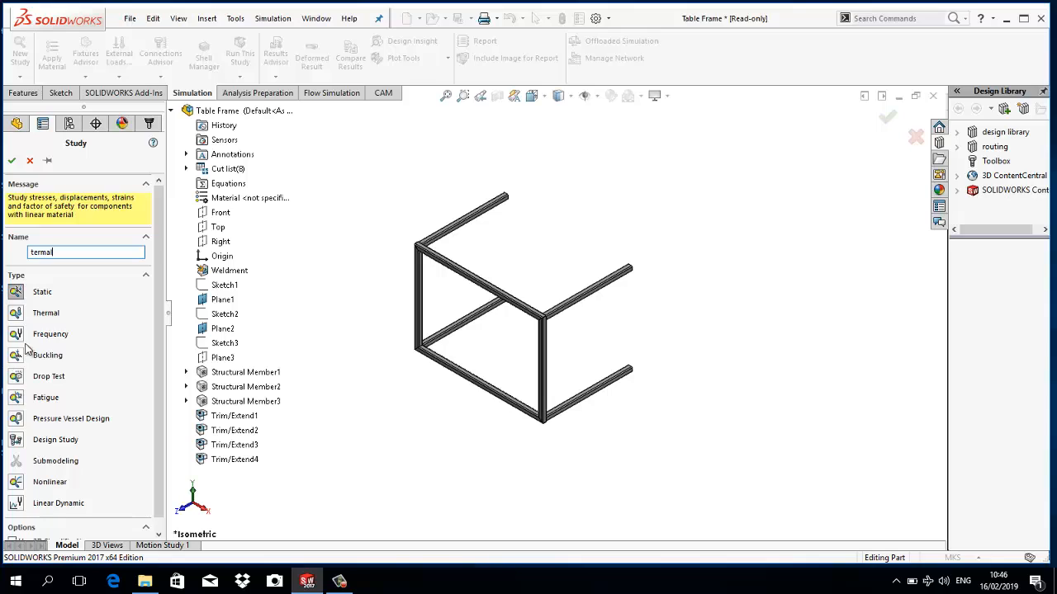
pyautogui.click(20, 318)
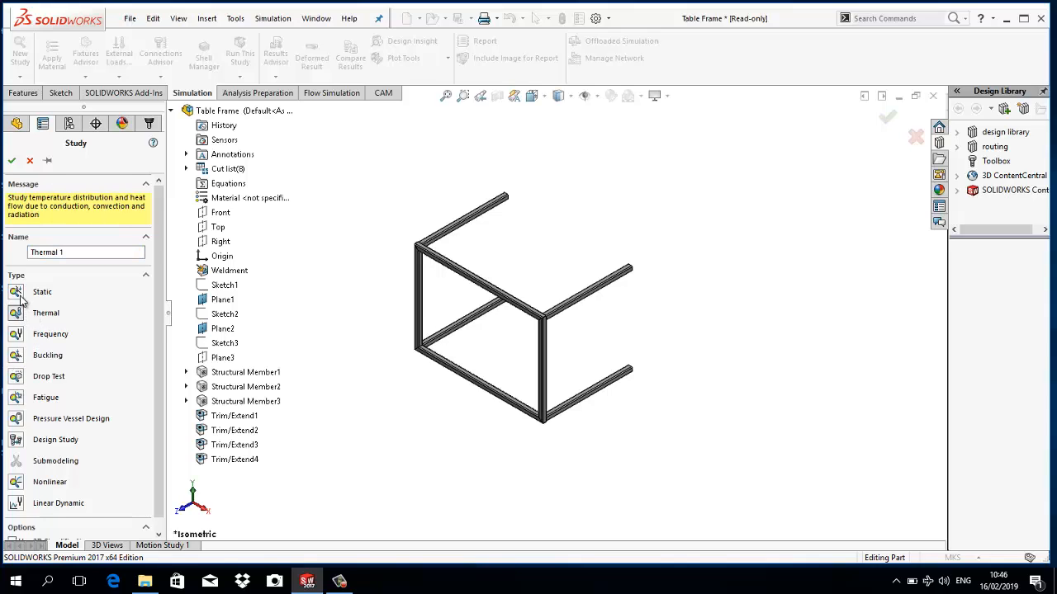
pyautogui.click(12, 160)
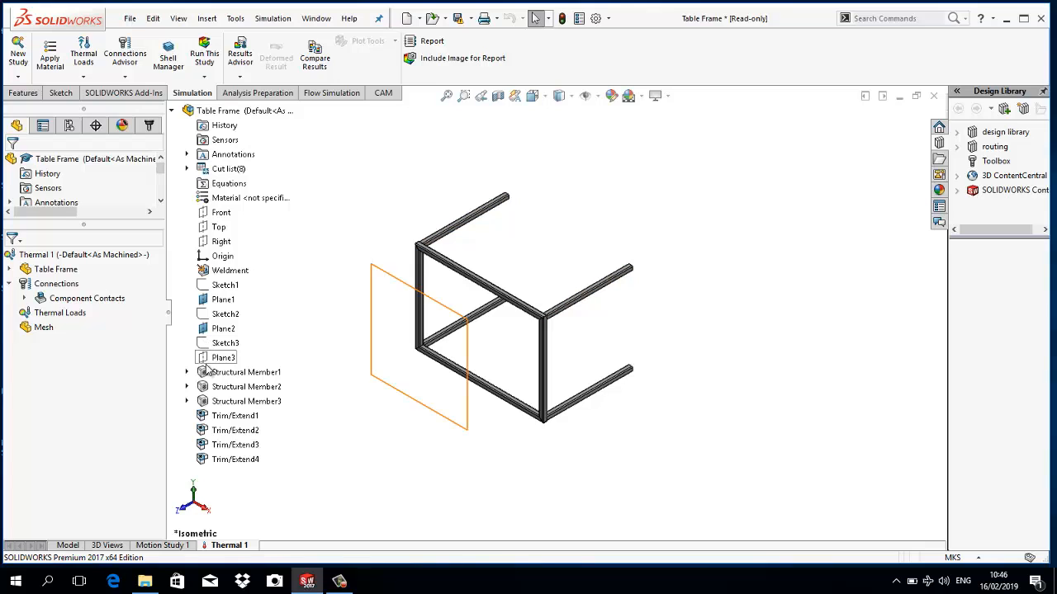
# - Apply AISI 1020 steel to all bodies of the table frame in the thermal study
pyautogui.rightClick(73, 280)
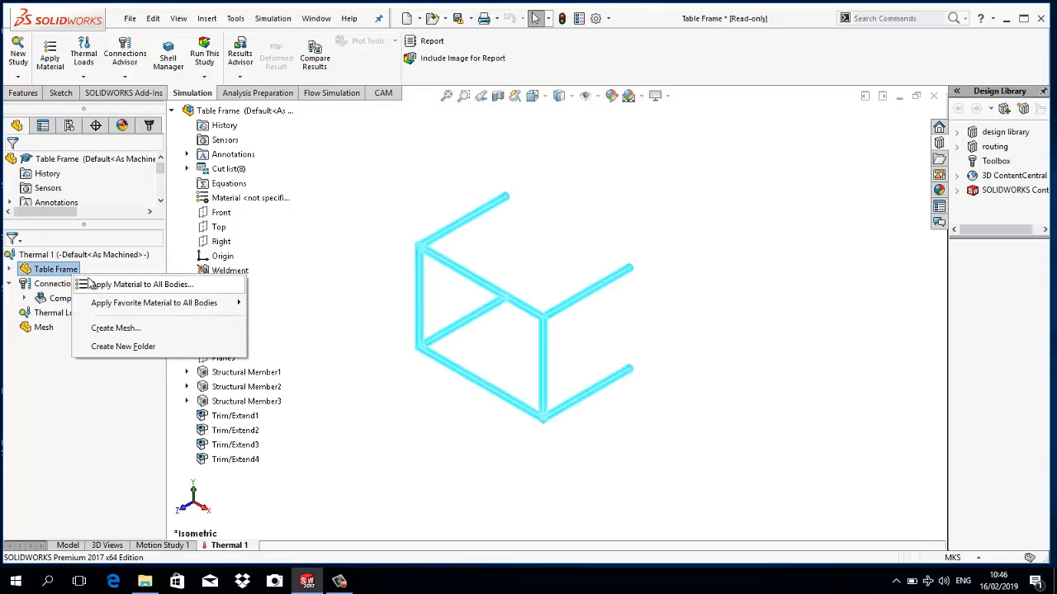
pyautogui.click(90, 284)
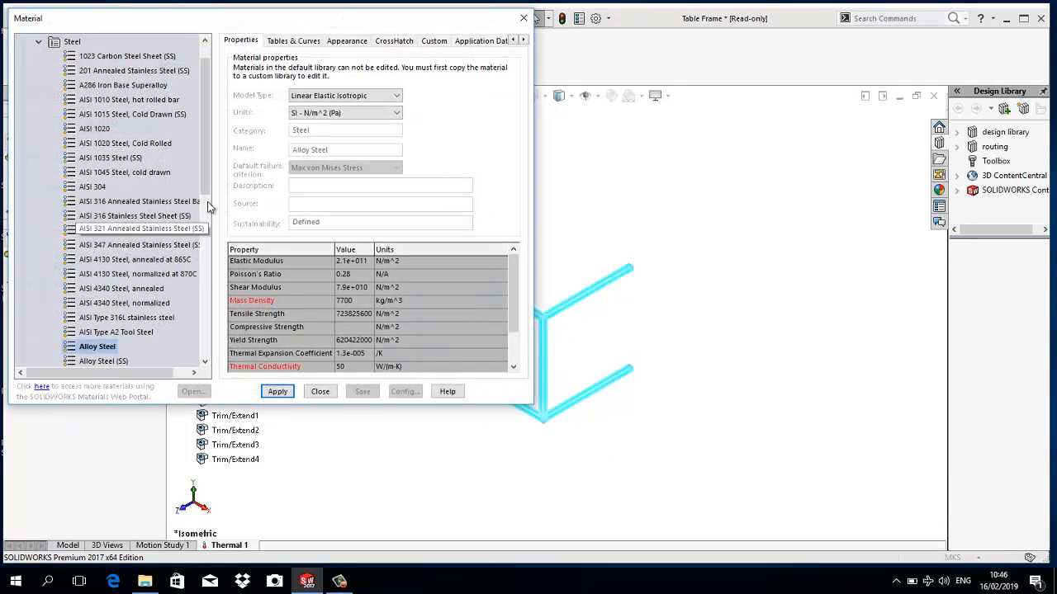
pyautogui.click(98, 130)
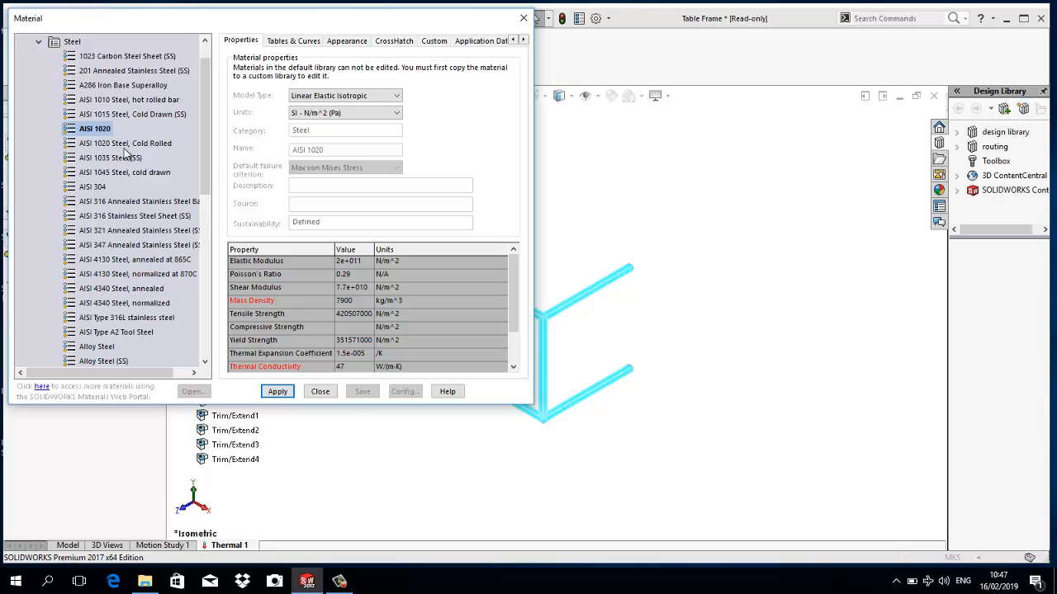
pyautogui.click(278, 391)
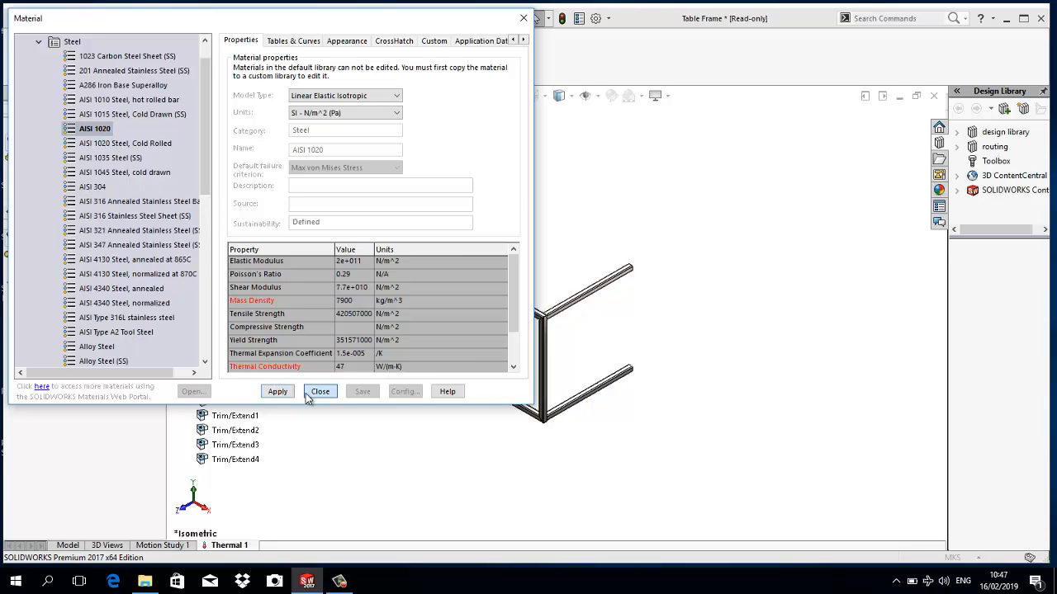
pyautogui.click(321, 391)
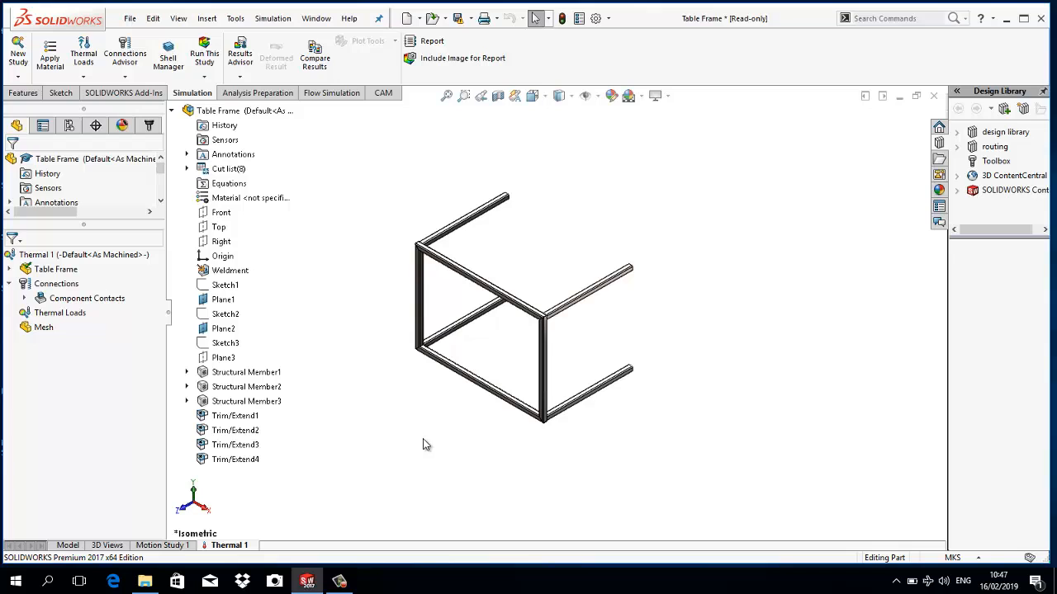
# - Apply a temperature load of 305 °C to the open end face of one leg of the frame
pyautogui.rightClick(57, 318)
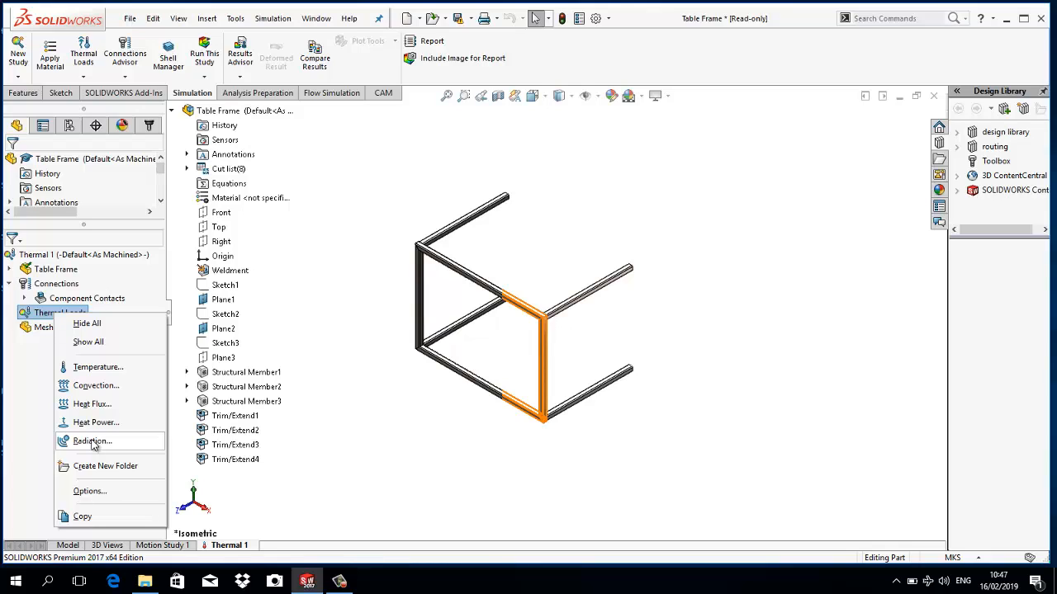
pyautogui.click(111, 371)
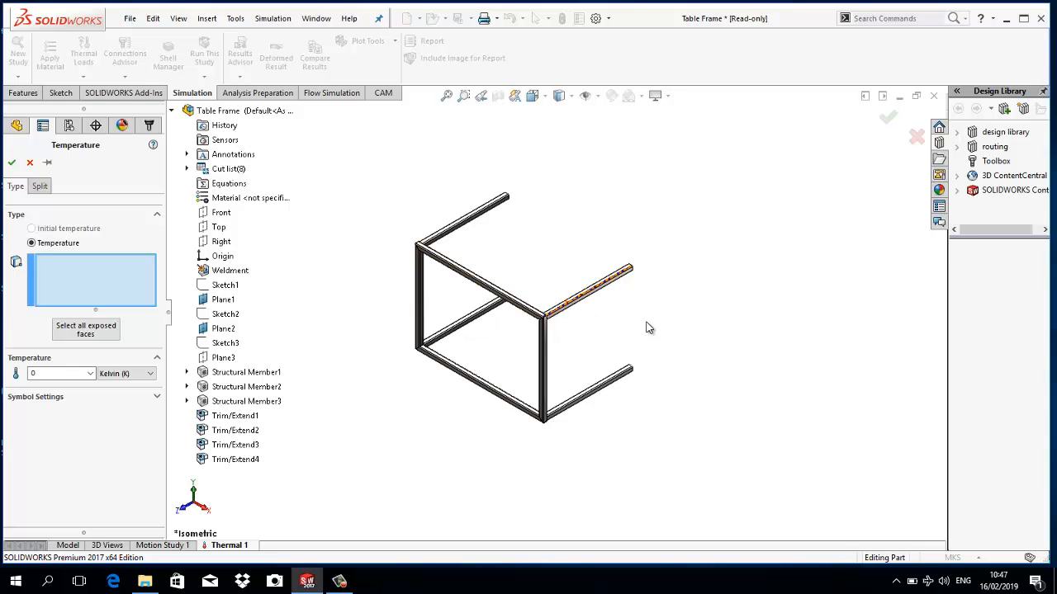
pyautogui.moveTo(682, 358); pyautogui.dragTo(646, 390, button='middle')
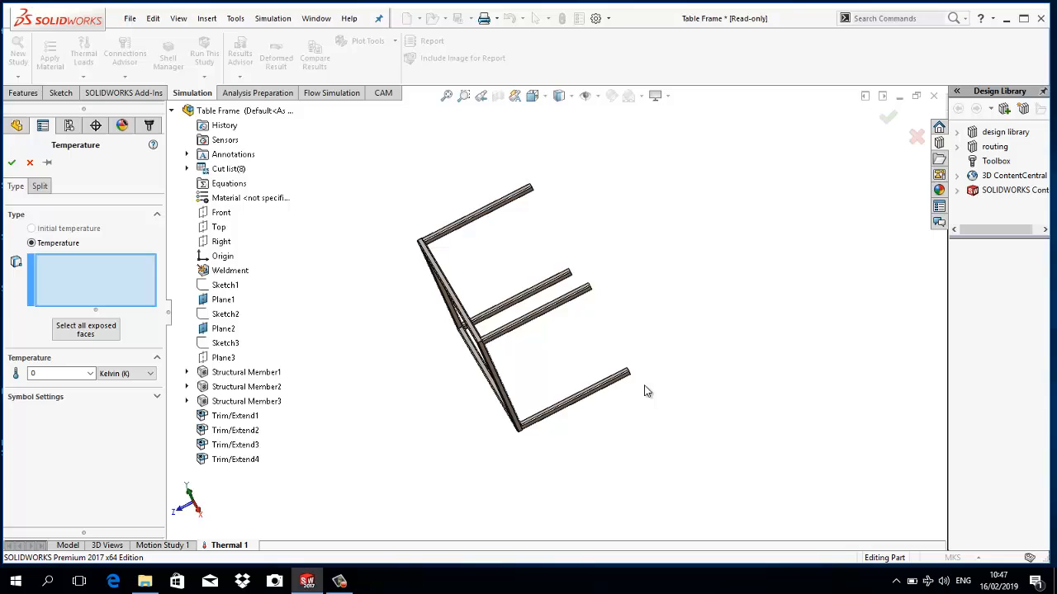
pyautogui.click(134, 373)
pyautogui.click(135, 403)
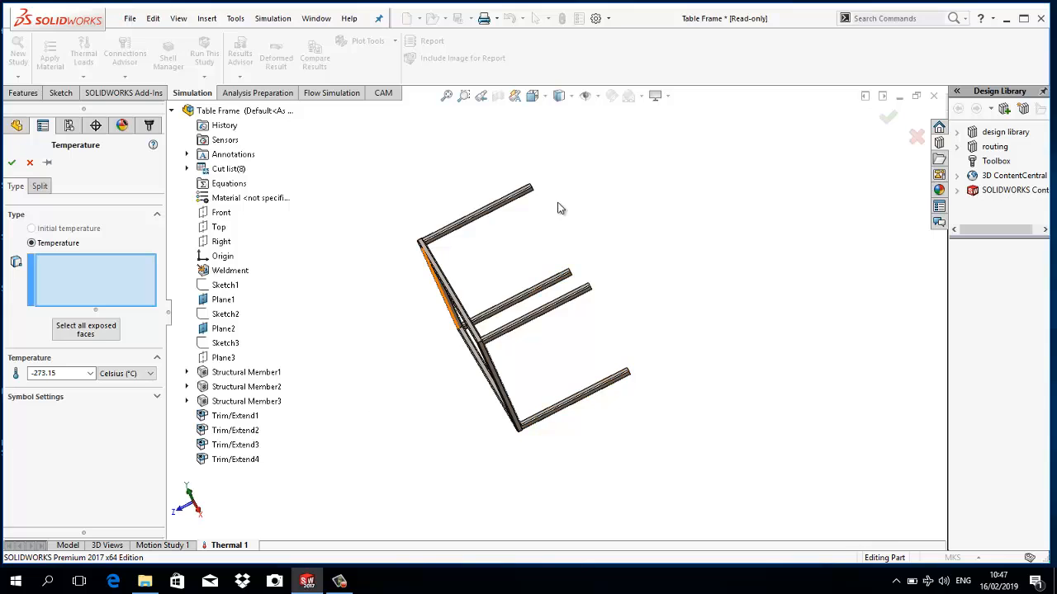
pyautogui.moveTo(561, 207); pyautogui.dragTo(567, 185, button='middle')
pyautogui.scroll(-5, 506, 203)
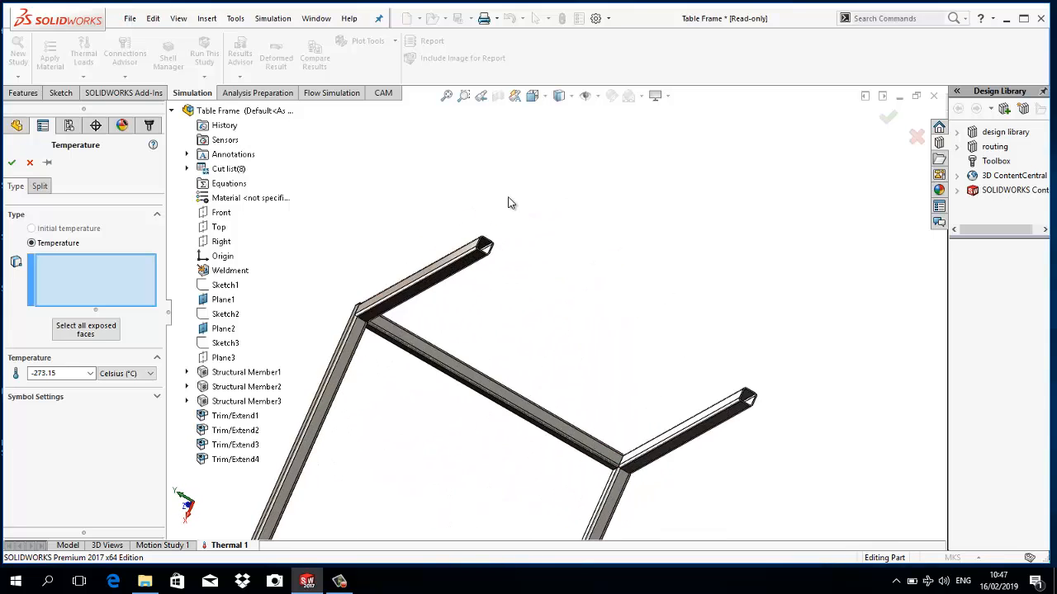
pyautogui.scroll(-4, 485, 264)
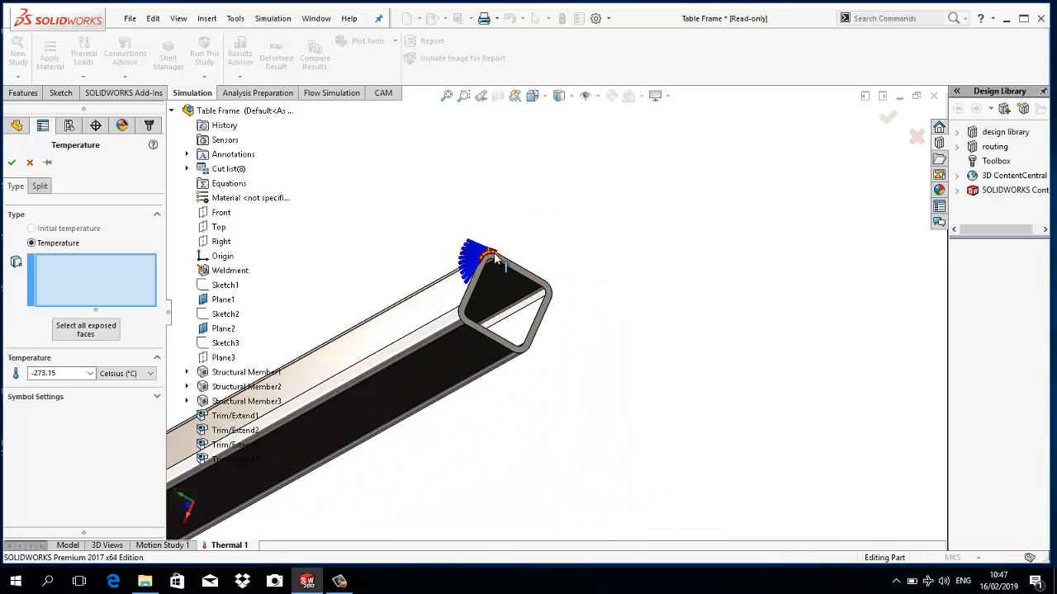
pyautogui.click(501, 263)
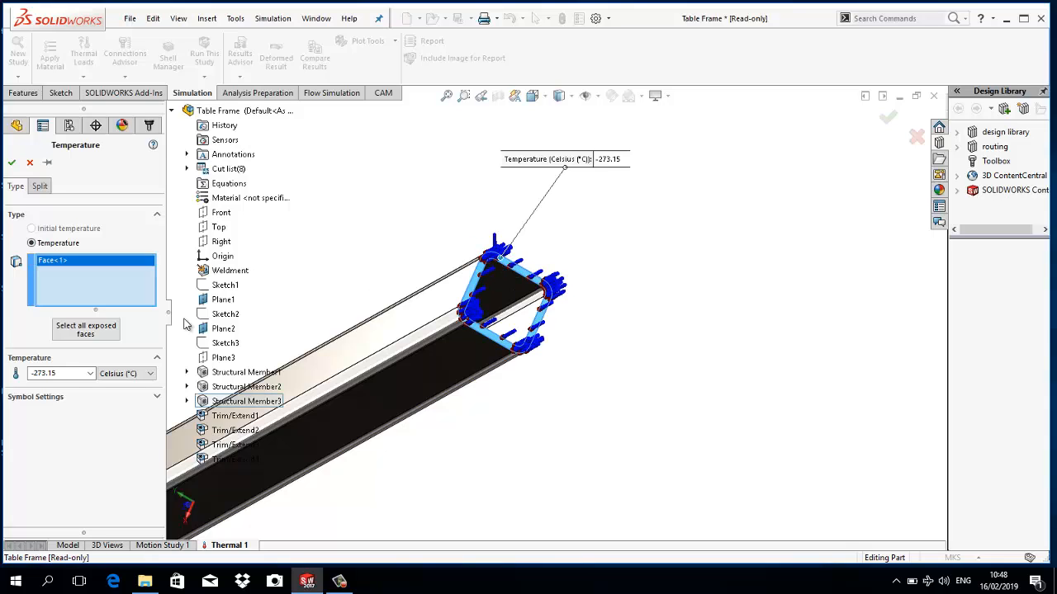
pyautogui.click(61, 373)
pyautogui.moveTo(66, 373); pyautogui.dragTo(3, 371)
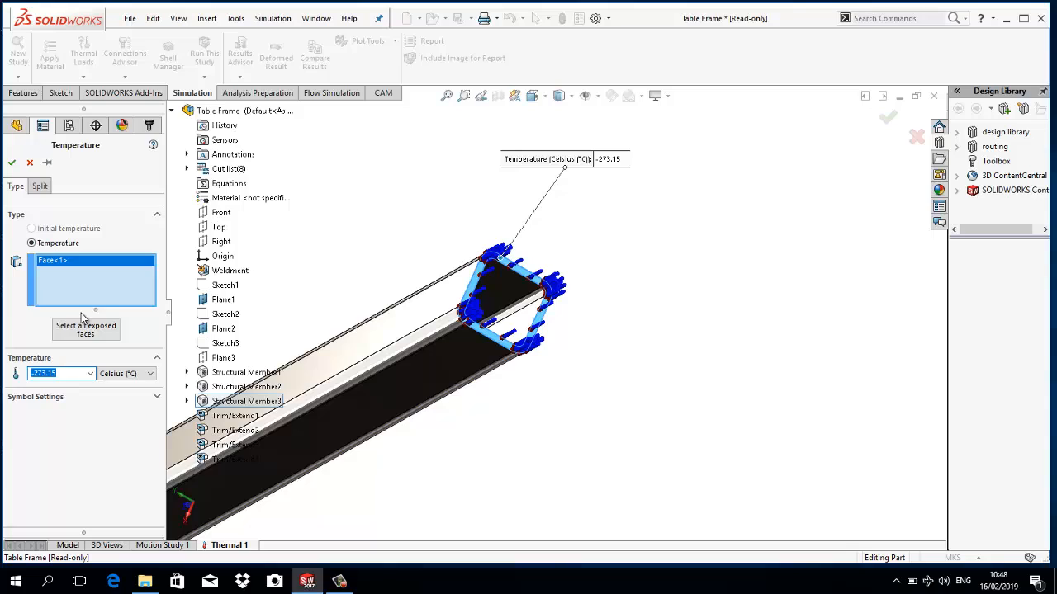
pyautogui.write('305')
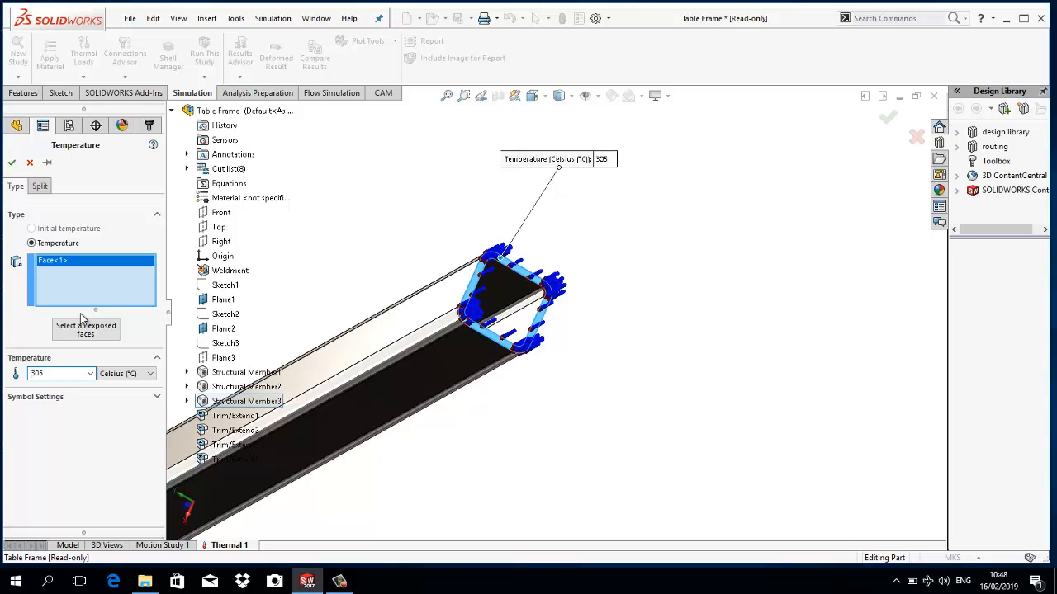
pyautogui.click(12, 163)
# - Apply a temperature load of 10 °C to the end face of the leg at the other end of the same long rail
pyautogui.press('f')
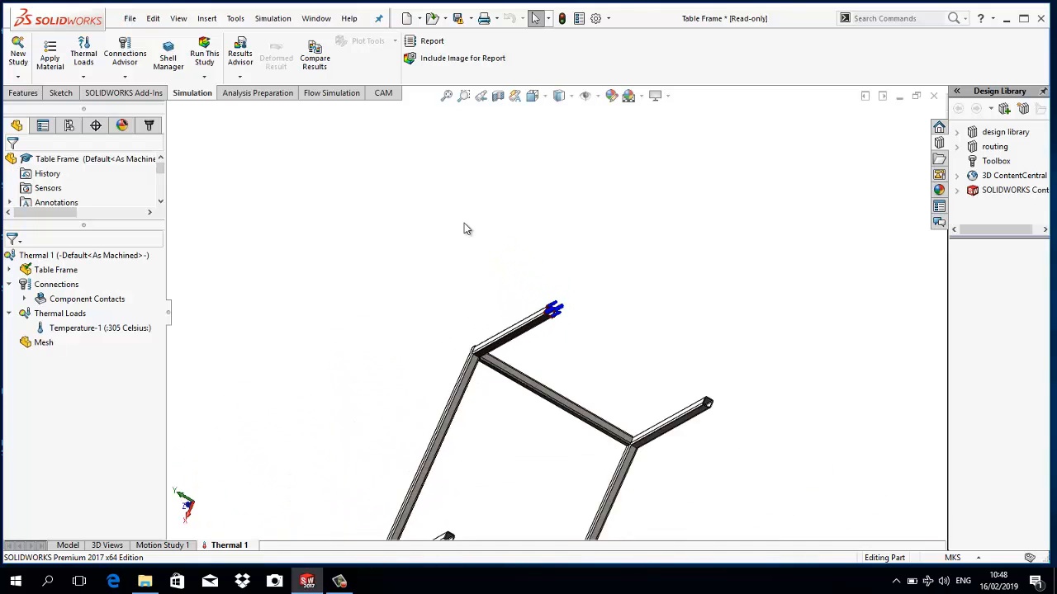
pyautogui.moveTo(555, 363); pyautogui.dragTo(554, 432, button='middle')
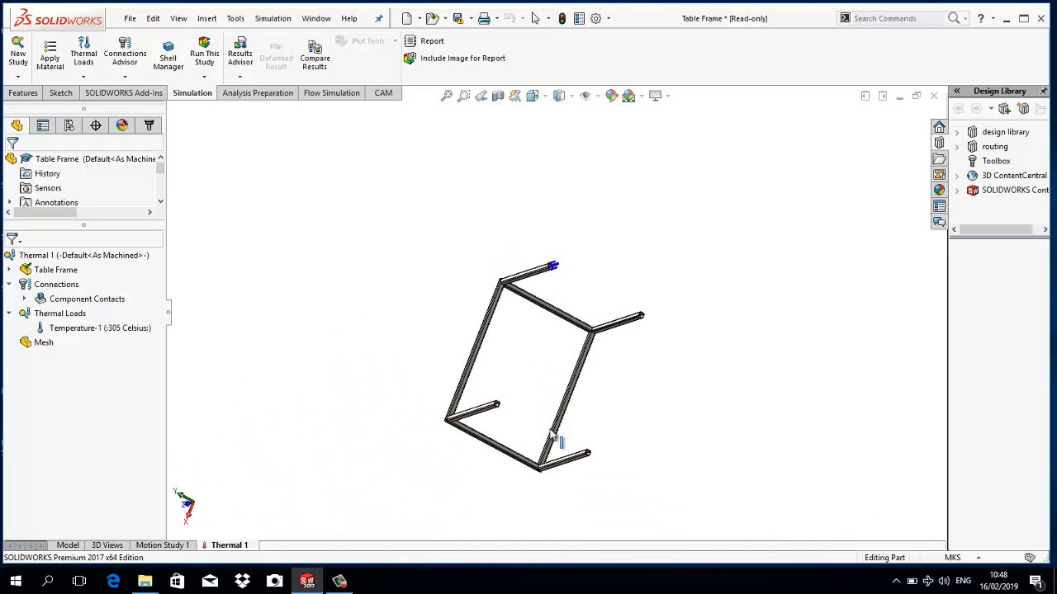
pyautogui.rightClick(83, 312)
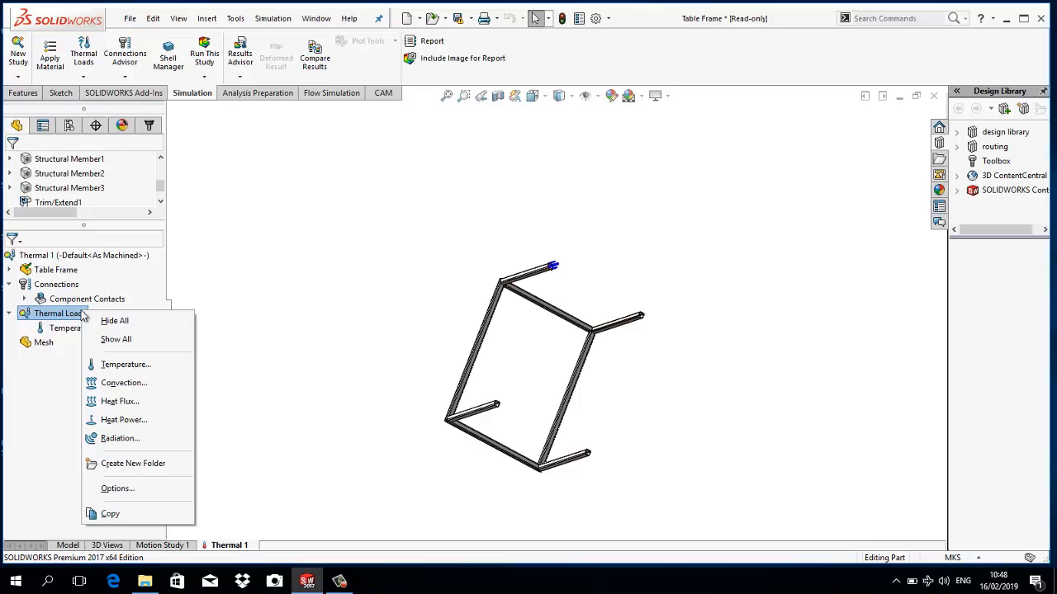
pyautogui.click(125, 365)
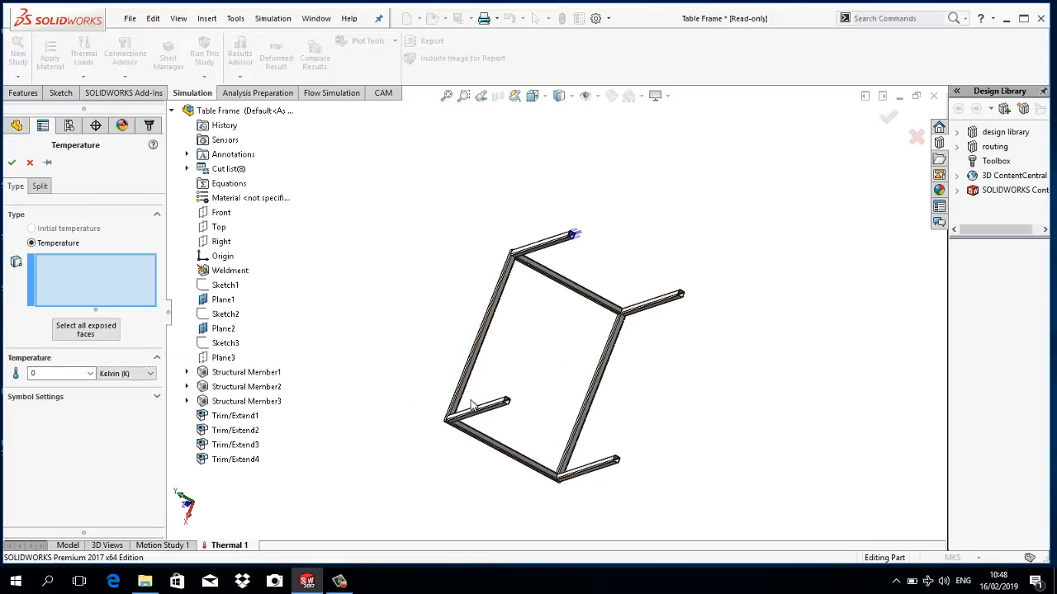
pyautogui.scroll(-5, 542, 410)
pyautogui.scroll(-4, 542, 410)
pyautogui.scroll(-3, 473, 306)
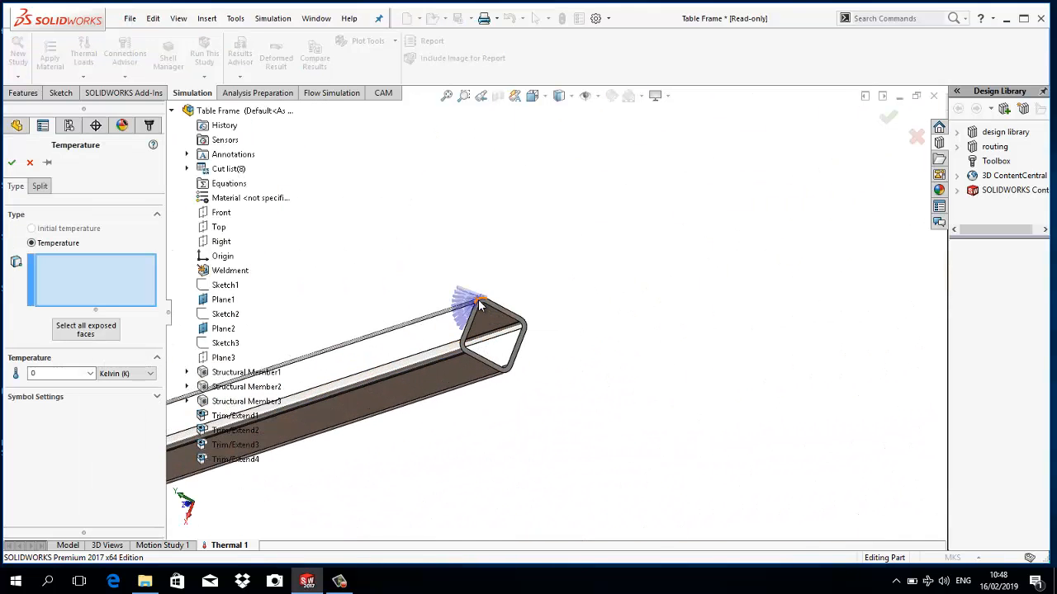
pyautogui.scroll(-3, 494, 306)
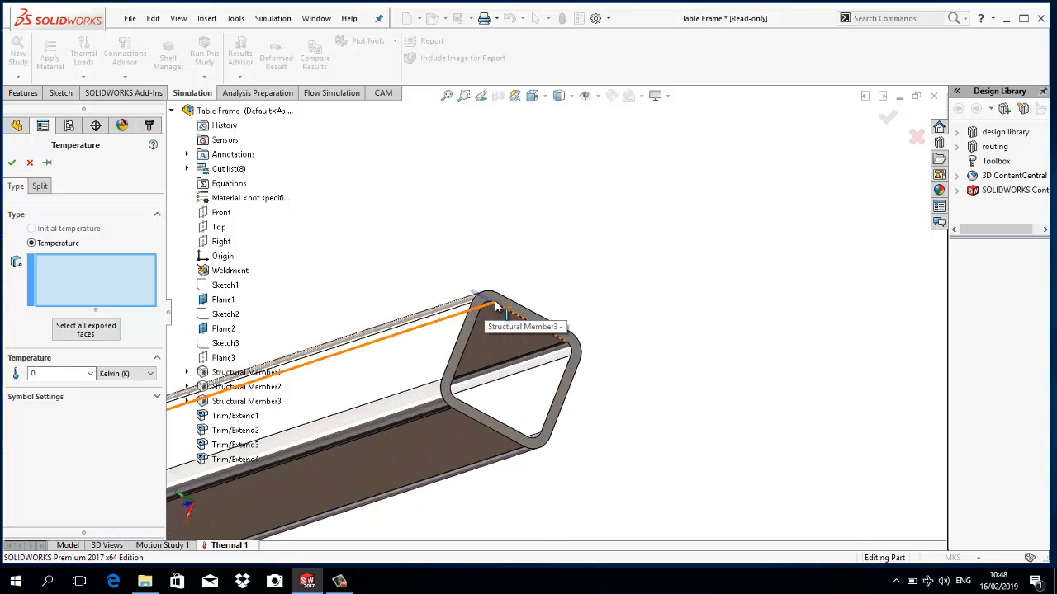
pyautogui.click(496, 306)
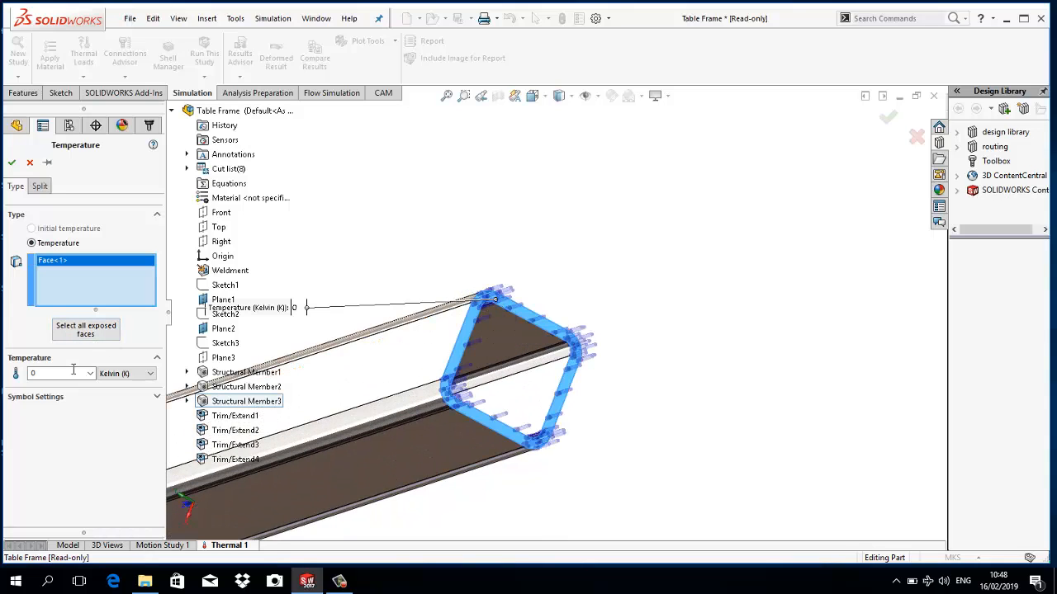
pyautogui.click(128, 382)
pyautogui.click(115, 394)
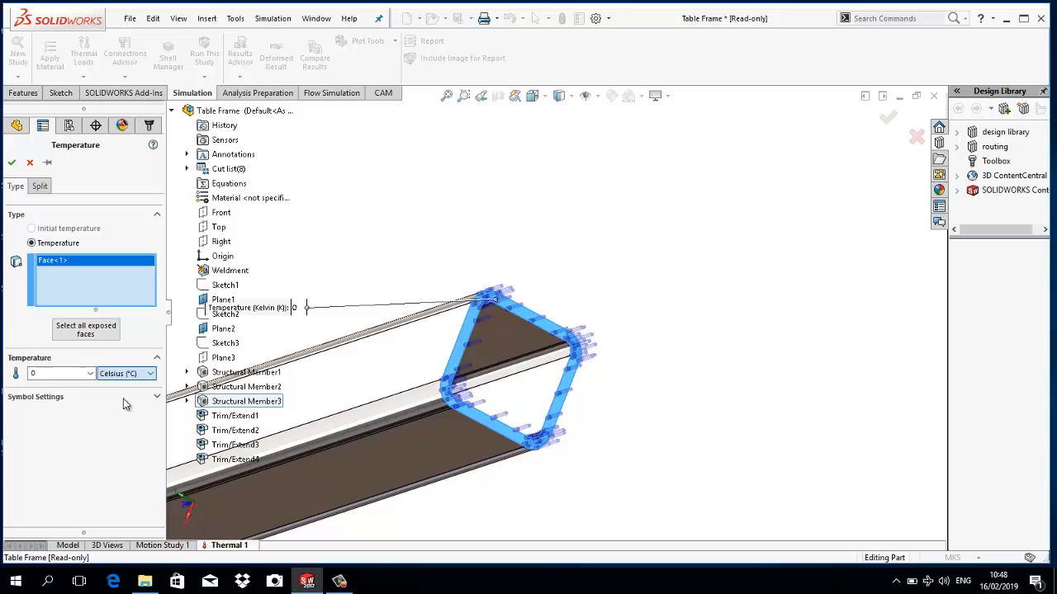
pyautogui.doubleClick(69, 373)
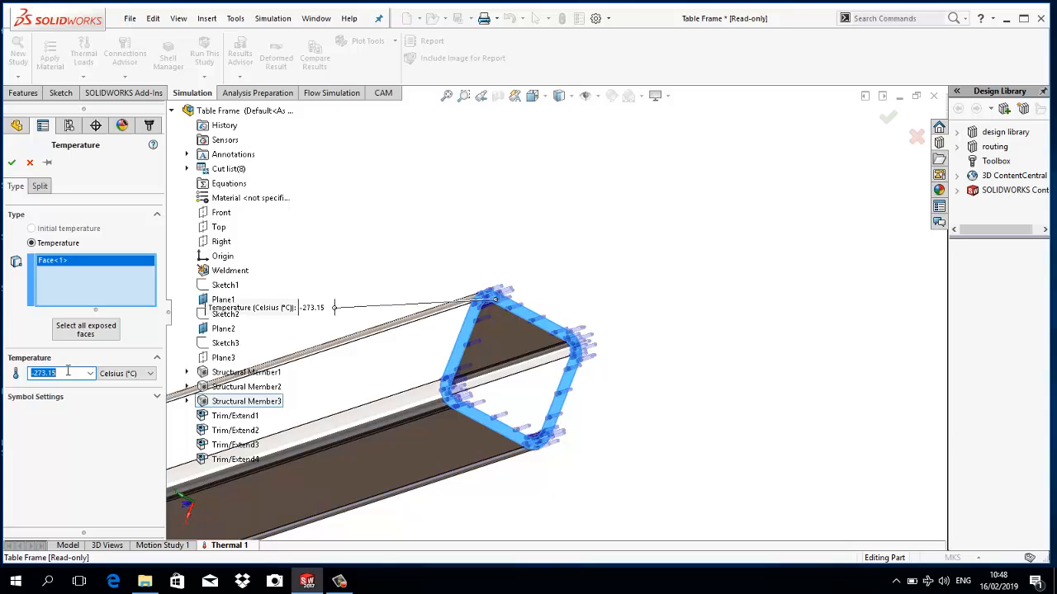
pyautogui.write('10')
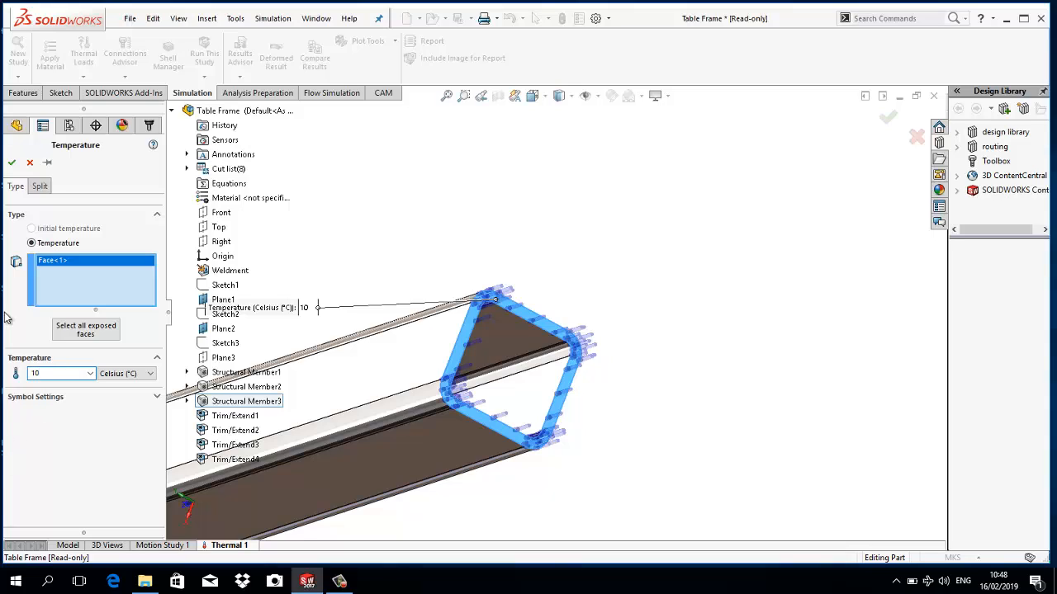
pyautogui.click(12, 162)
# - Apply a temperature load of 200 °C to the end face of the leg diagonally opposite the 305 °C leg
pyautogui.scroll(5, 258, 221)
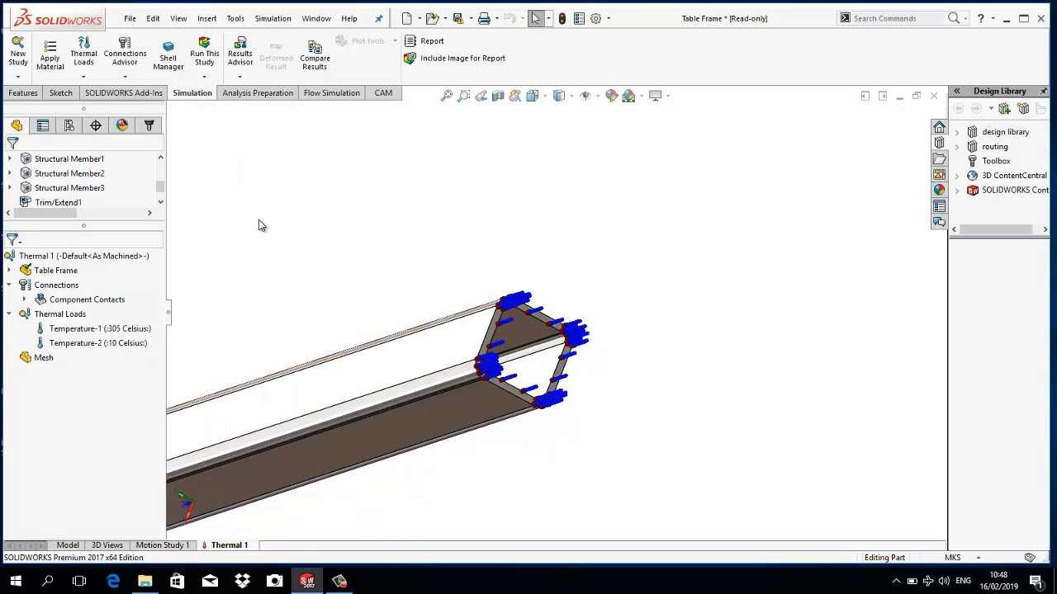
pyautogui.scroll(5, 379, 234)
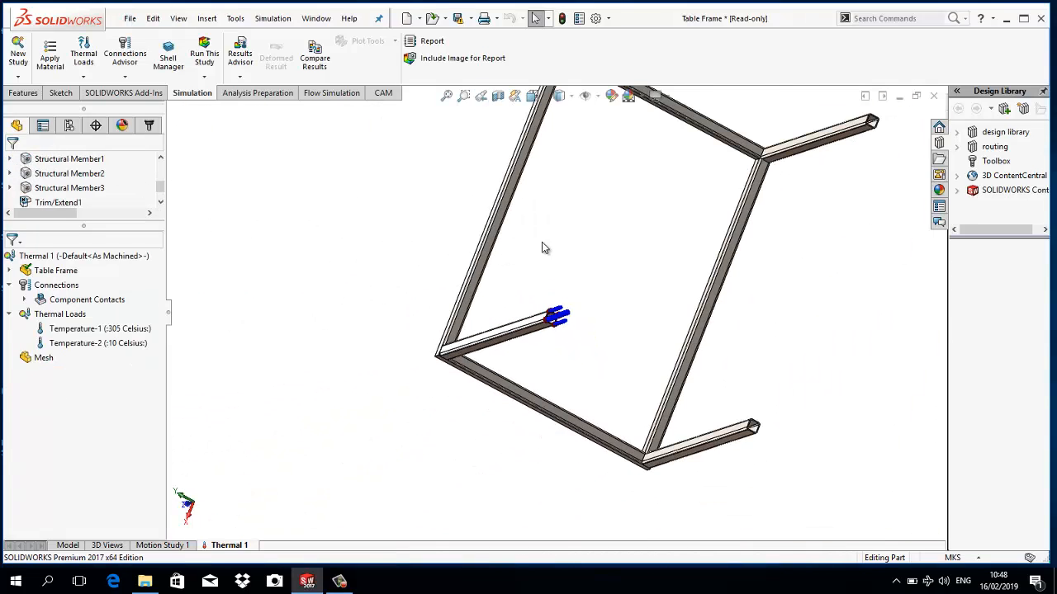
pyautogui.scroll(-3, 747, 421)
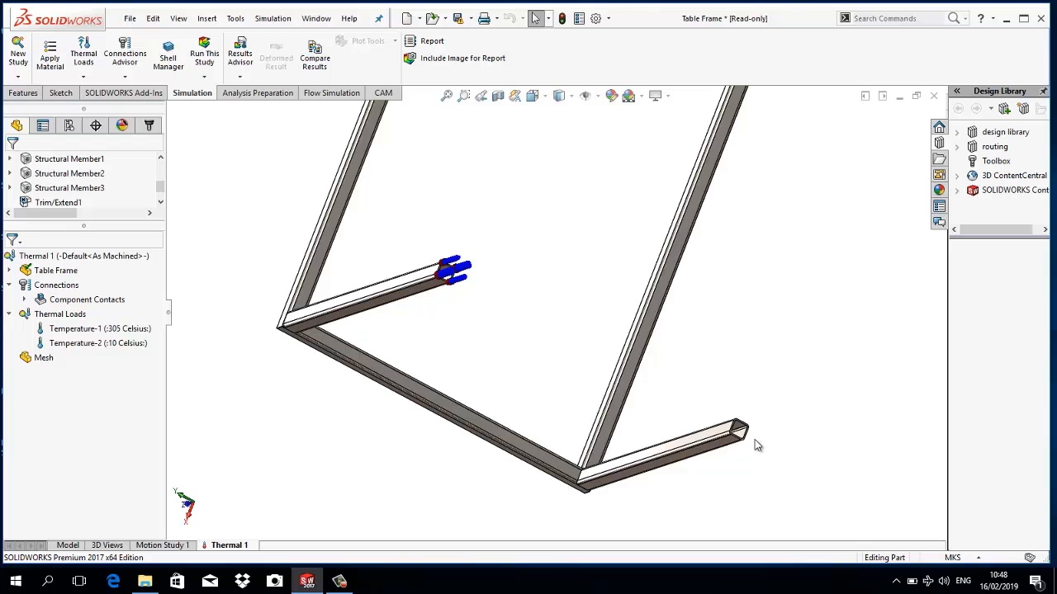
pyautogui.scroll(-3, 755, 446)
pyautogui.scroll(3, 712, 424)
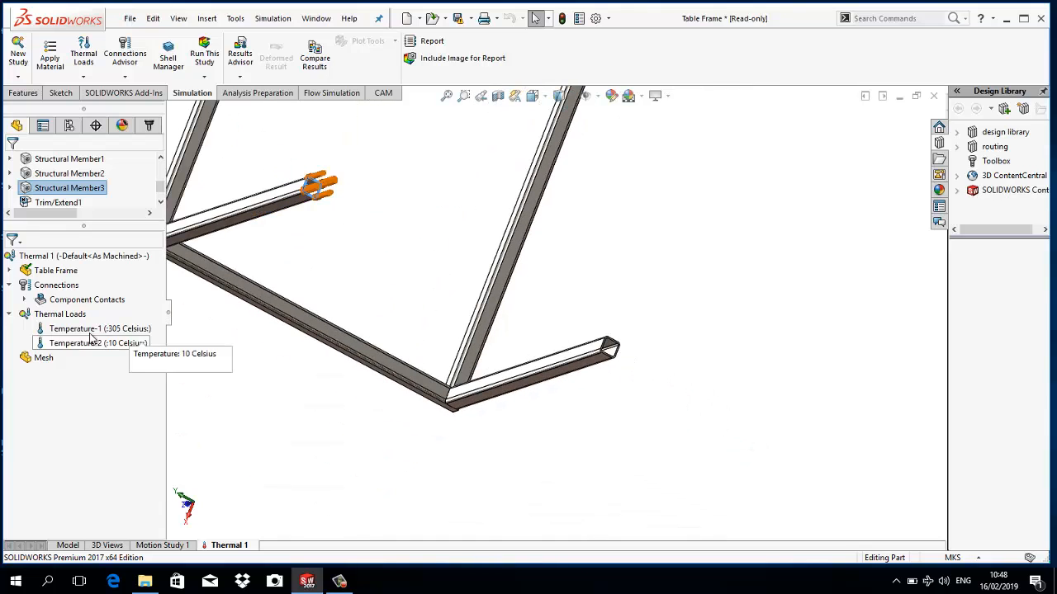
pyautogui.rightClick(69, 318)
pyautogui.click(108, 370)
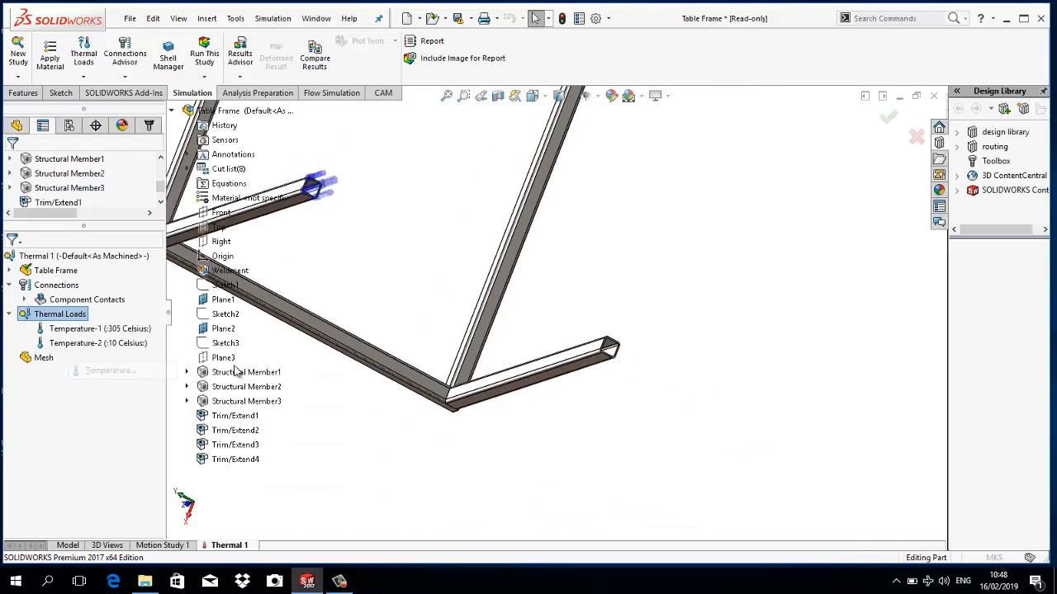
pyautogui.scroll(-5, 619, 330)
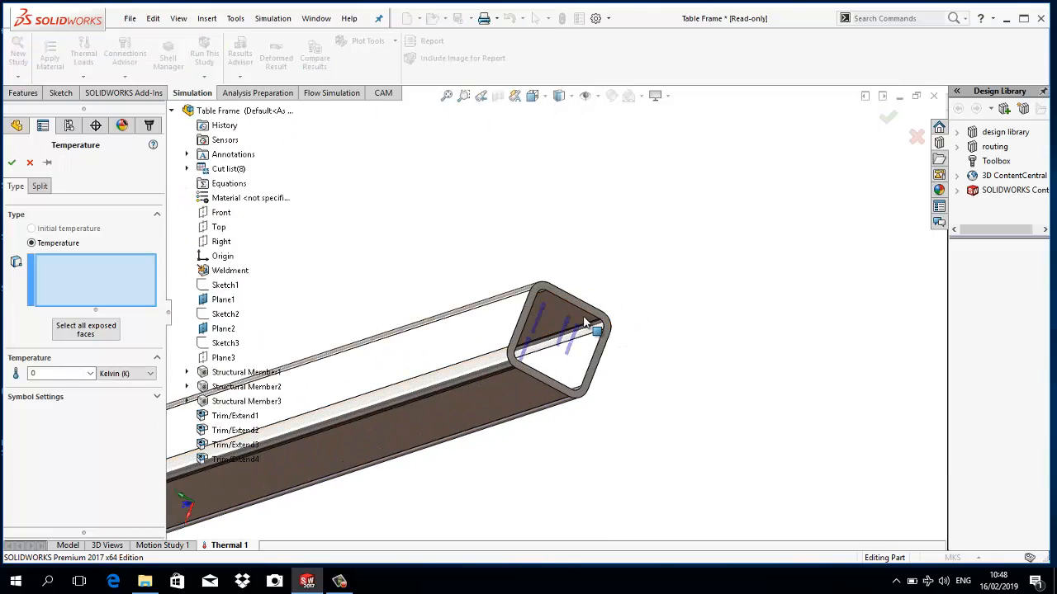
pyautogui.click(579, 310)
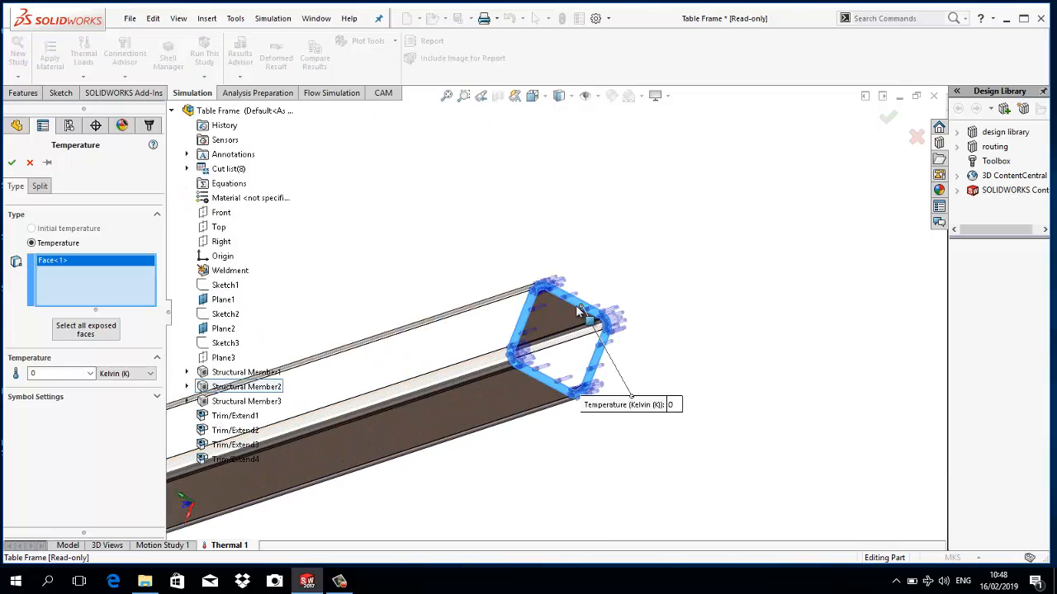
pyautogui.click(127, 373)
pyautogui.click(124, 389)
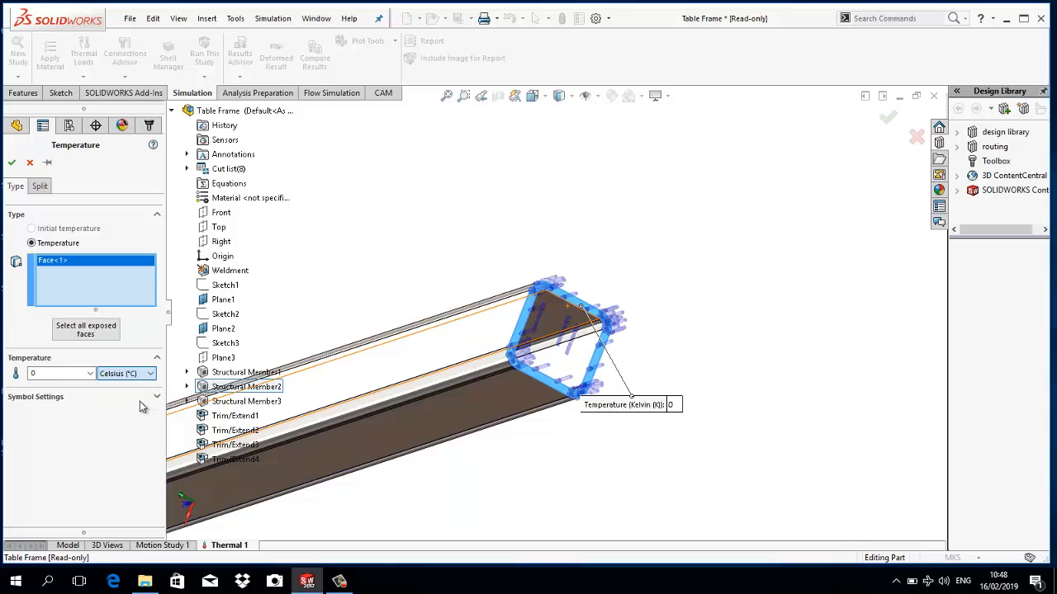
pyautogui.doubleClick(81, 372)
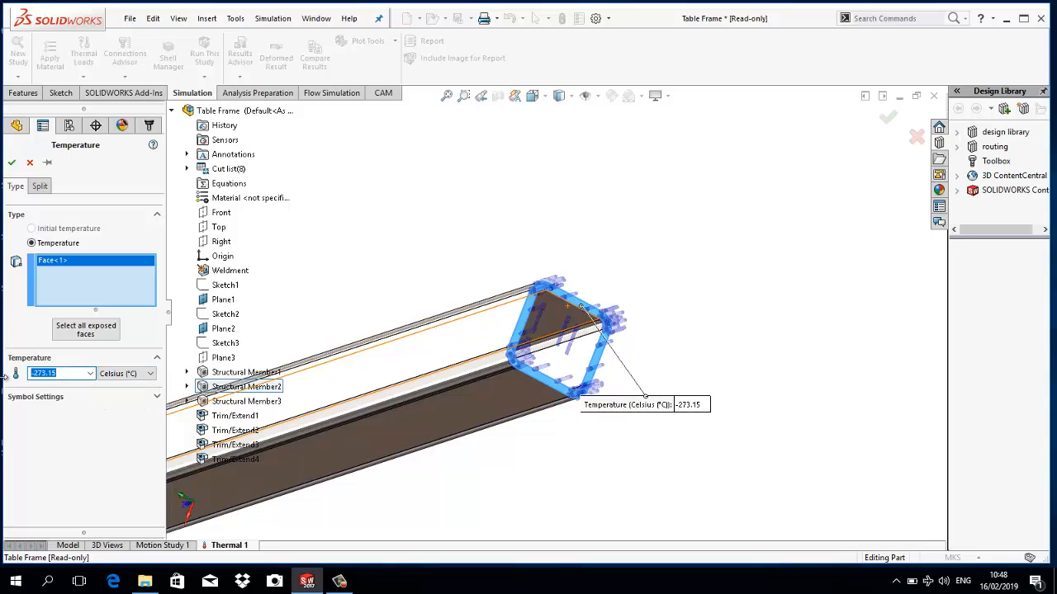
pyautogui.write('200')
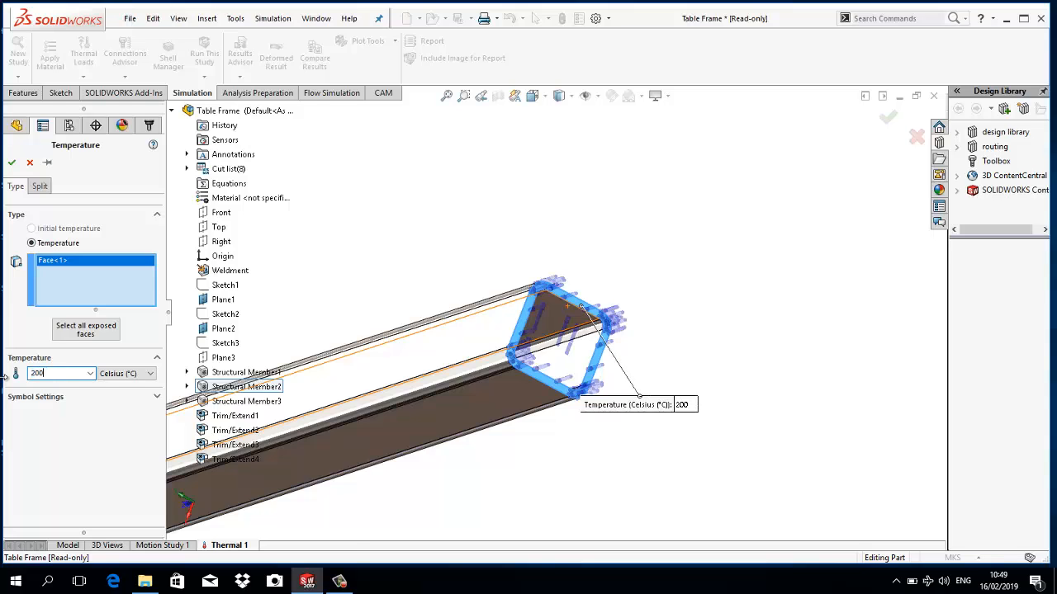
pyautogui.rightClick(5, 378)
pyautogui.click(461, 176)
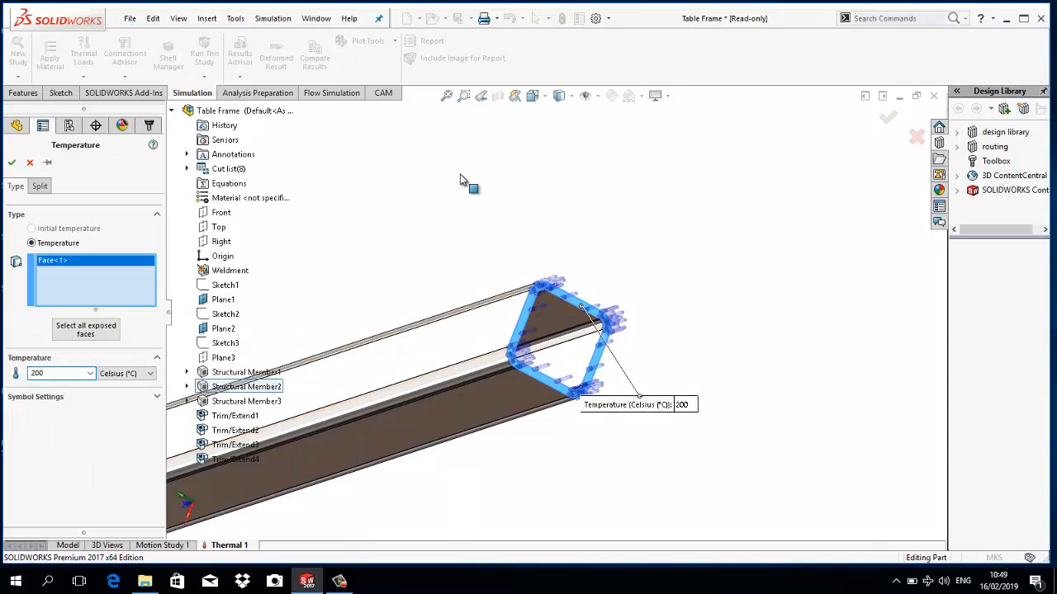
pyautogui.click(13, 164)
# - Apply a temperature load of 30 °C to the end face of the remaining unloaded leg
pyautogui.scroll(7, 461, 208)
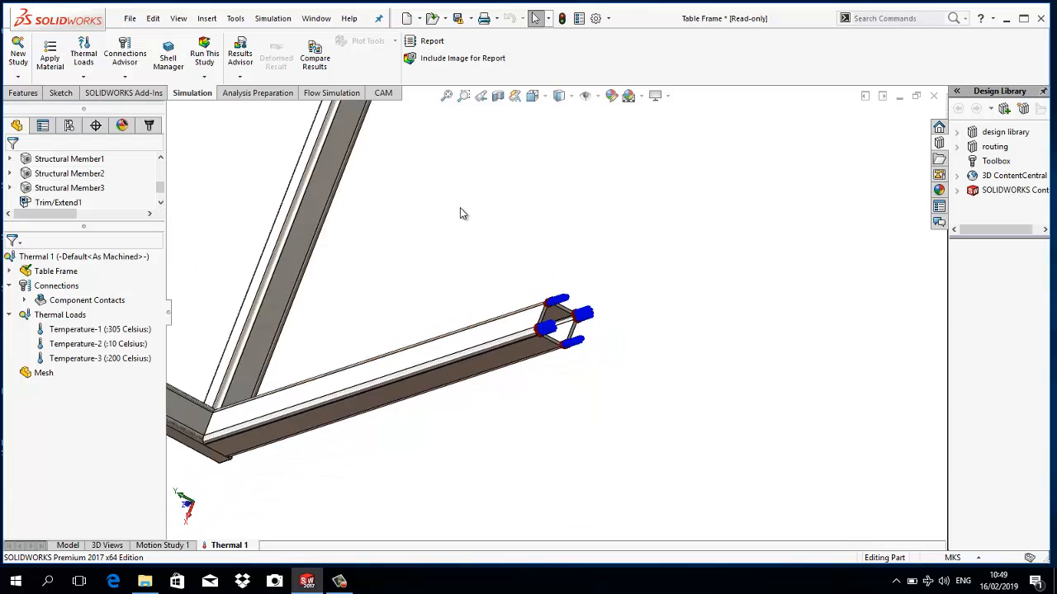
pyautogui.scroll(3, 466, 210)
pyautogui.scroll(-8, 618, 195)
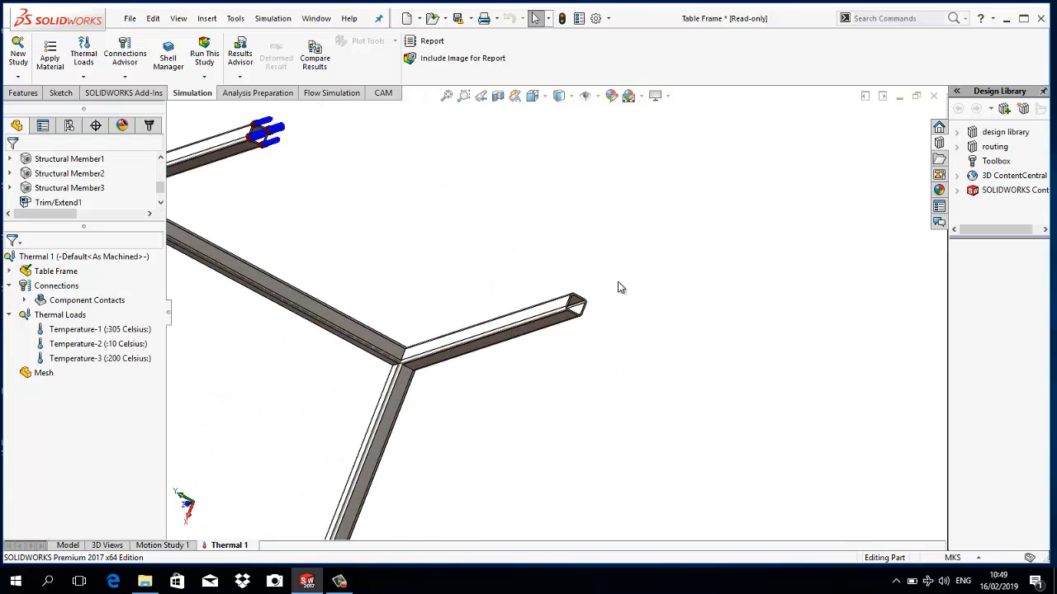
pyautogui.rightClick(87, 315)
pyautogui.click(132, 366)
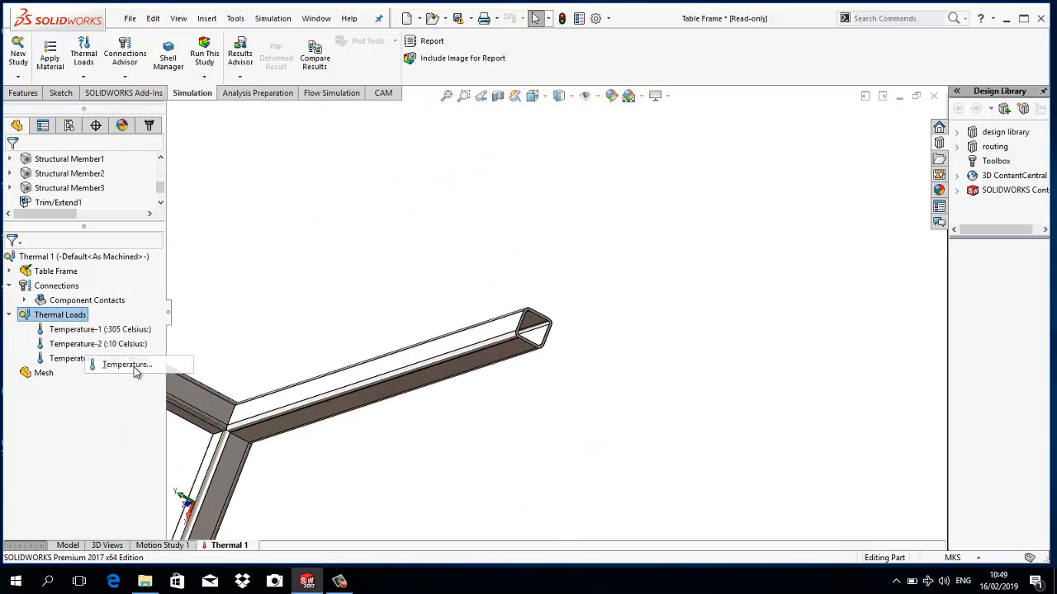
pyautogui.scroll(-6, 532, 307)
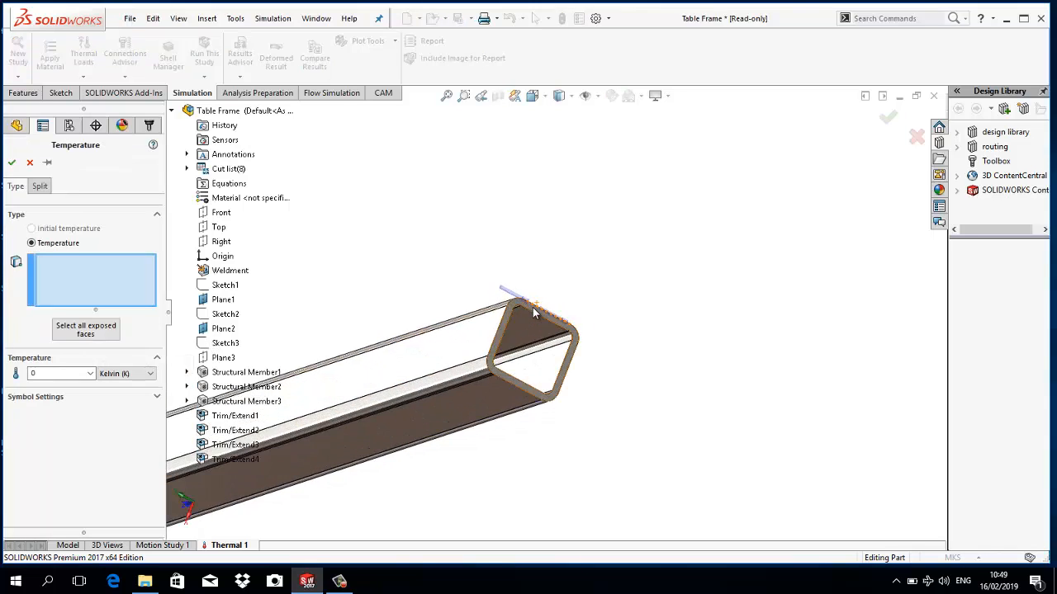
pyautogui.click(529, 307)
pyautogui.click(125, 373)
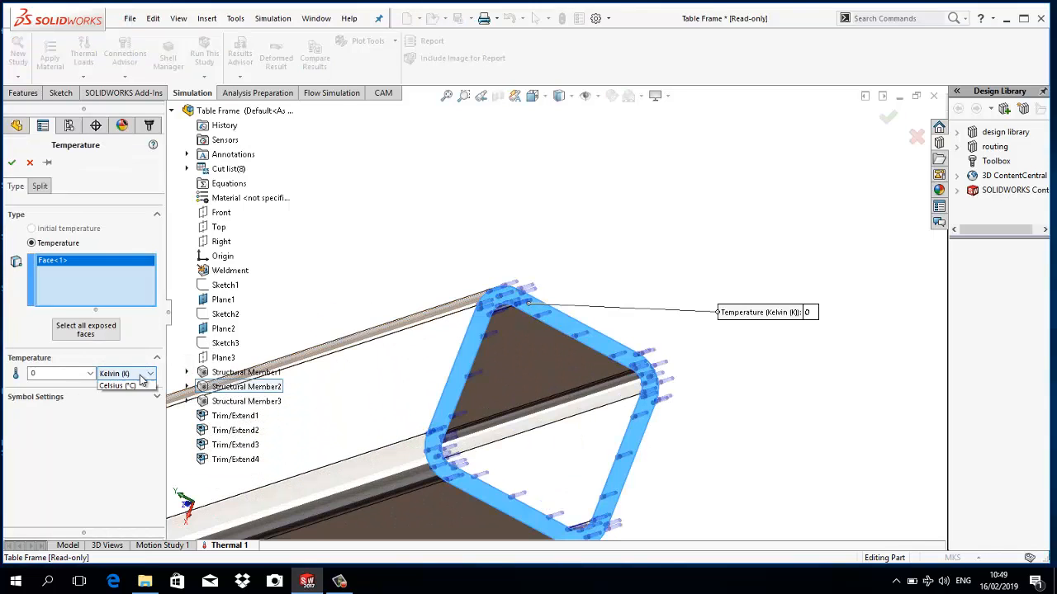
pyautogui.click(116, 403)
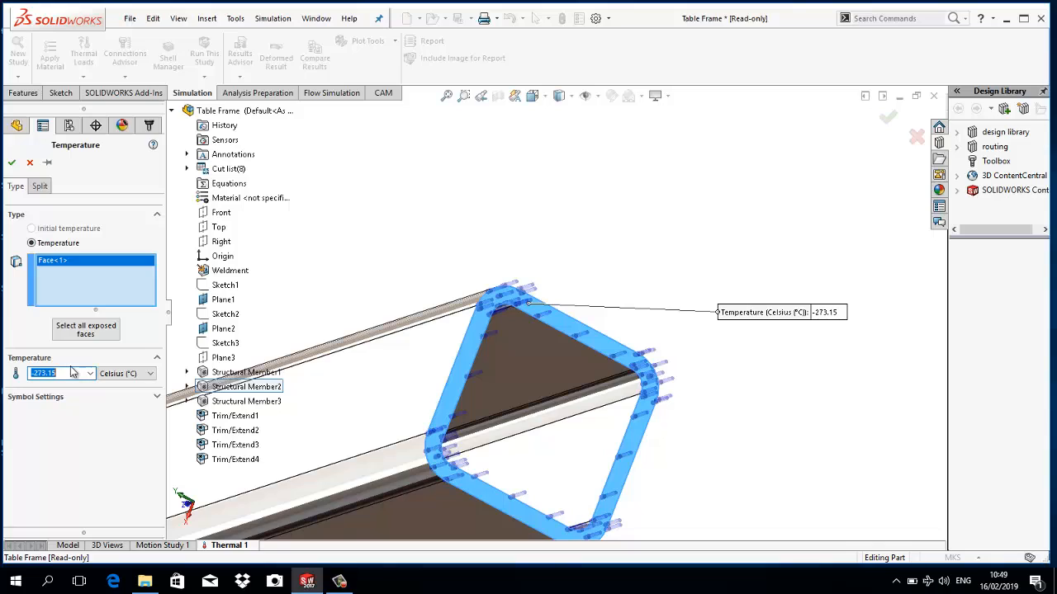
pyautogui.write('3')
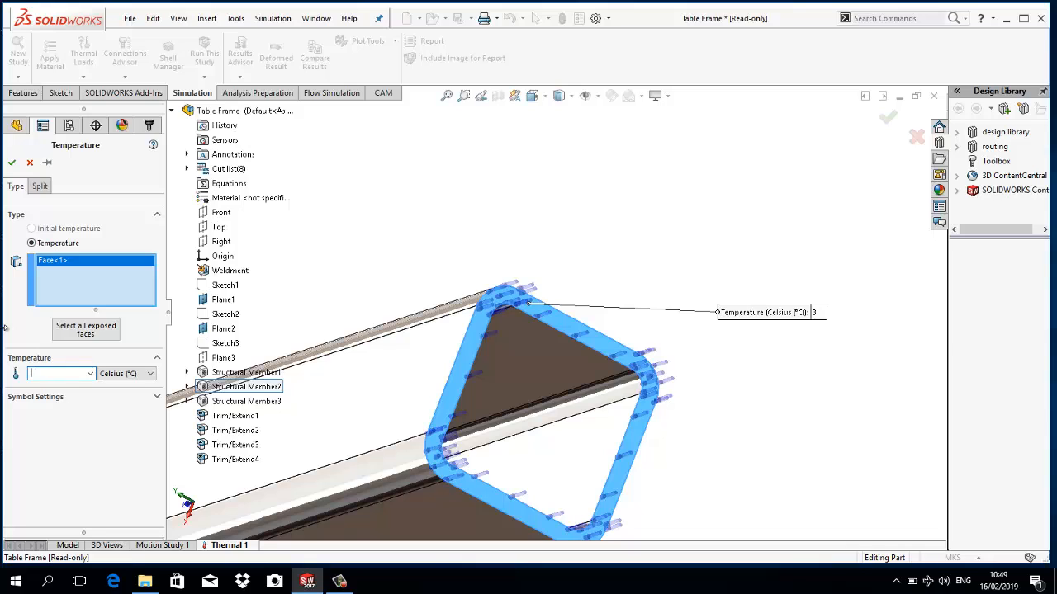
pyautogui.write('030')
pyautogui.click(12, 162)
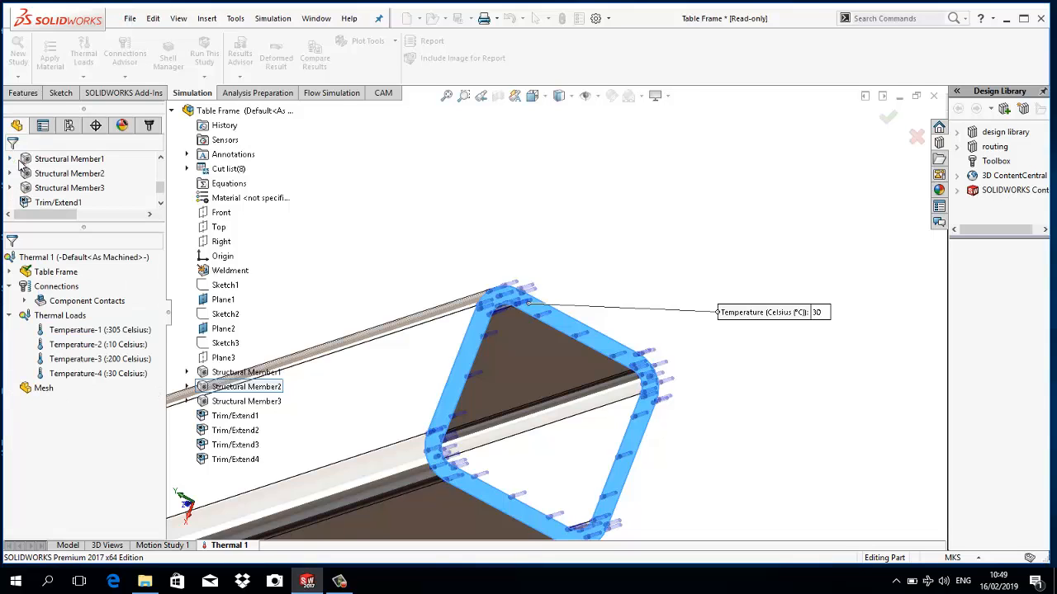
# - Start creating a mesh for the thermal study and enable its mesh parameters with centimetres as the unit
pyautogui.scroll(8, 455, 207)
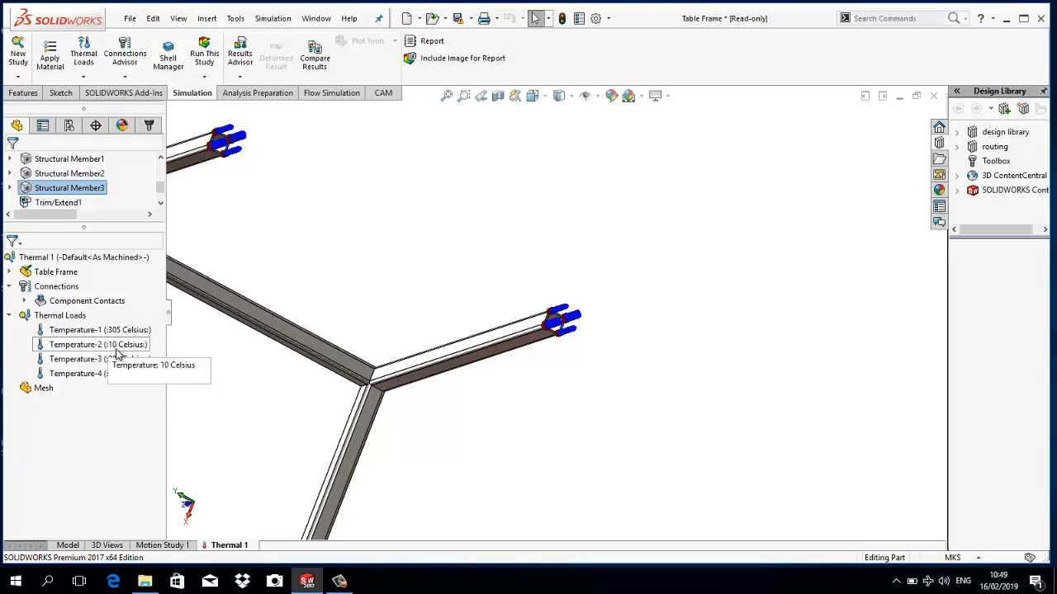
pyautogui.scroll(4, 478, 234)
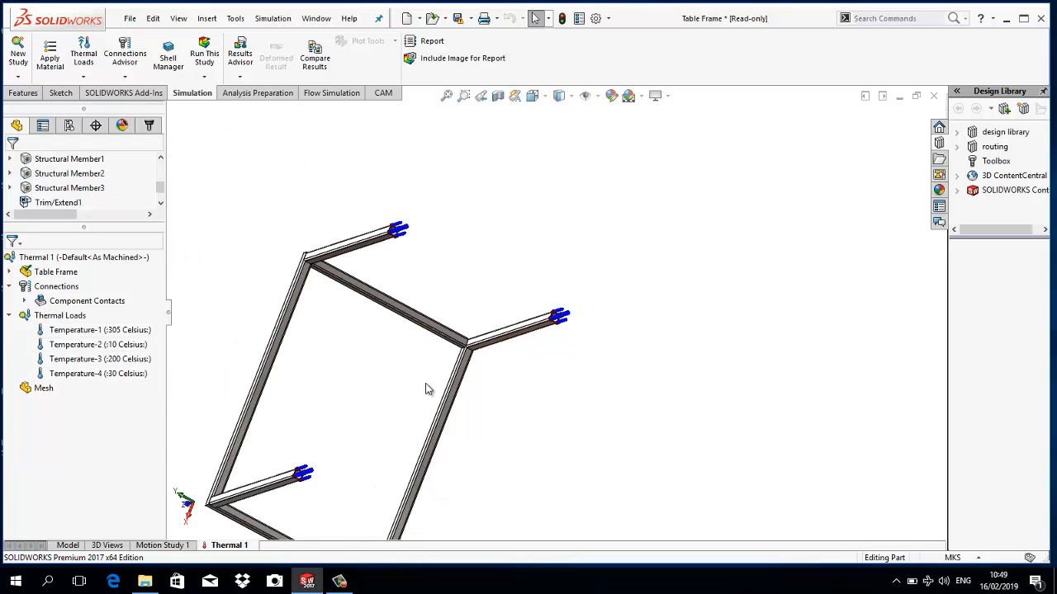
pyautogui.scroll(3, 437, 374)
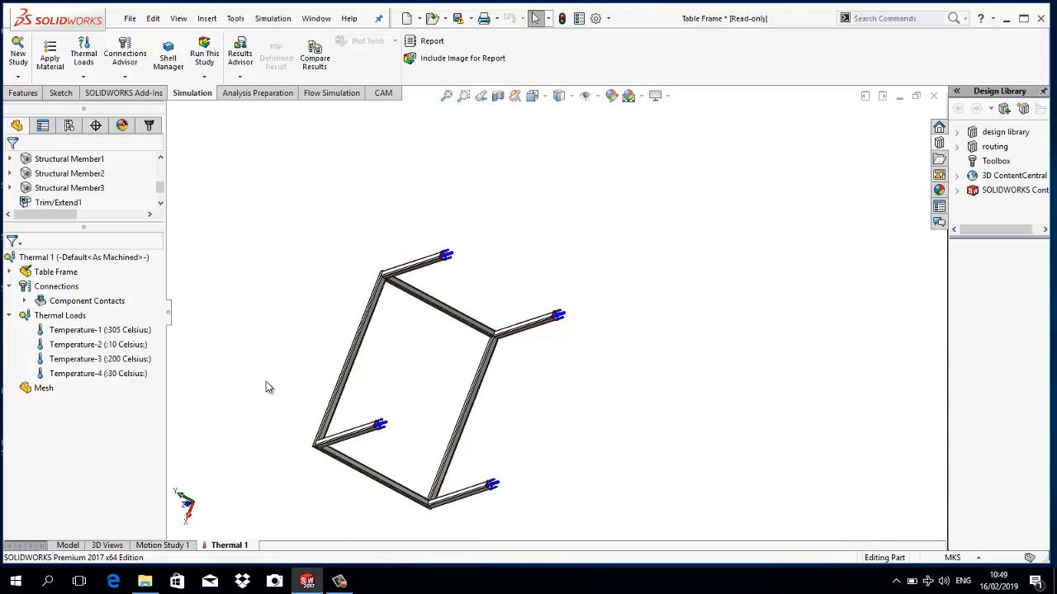
pyautogui.rightClick(46, 395)
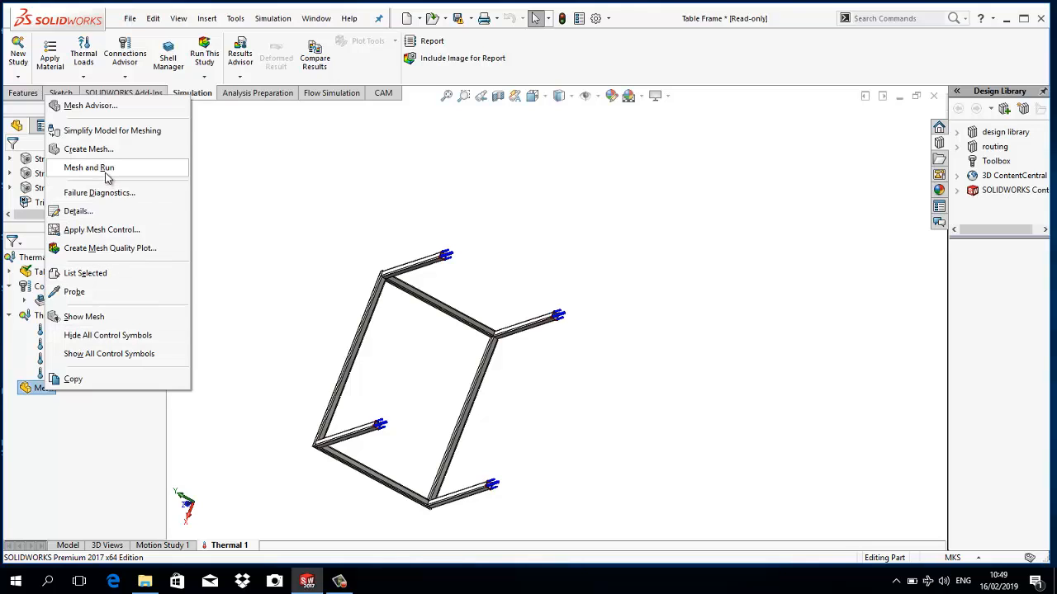
pyautogui.click(96, 151)
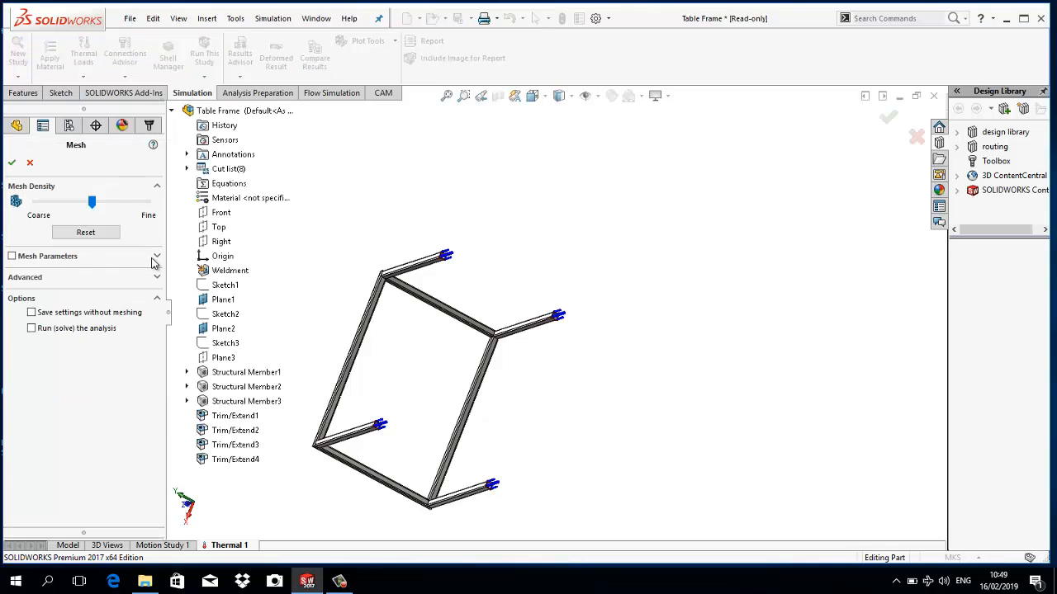
pyautogui.click(155, 258)
pyautogui.click(96, 318)
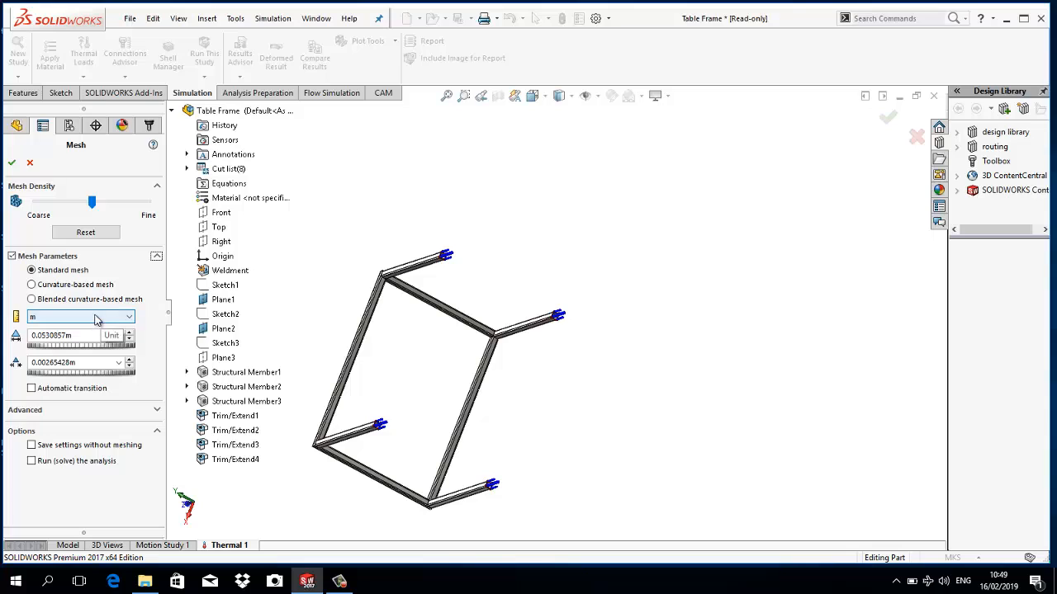
pyautogui.click(103, 320)
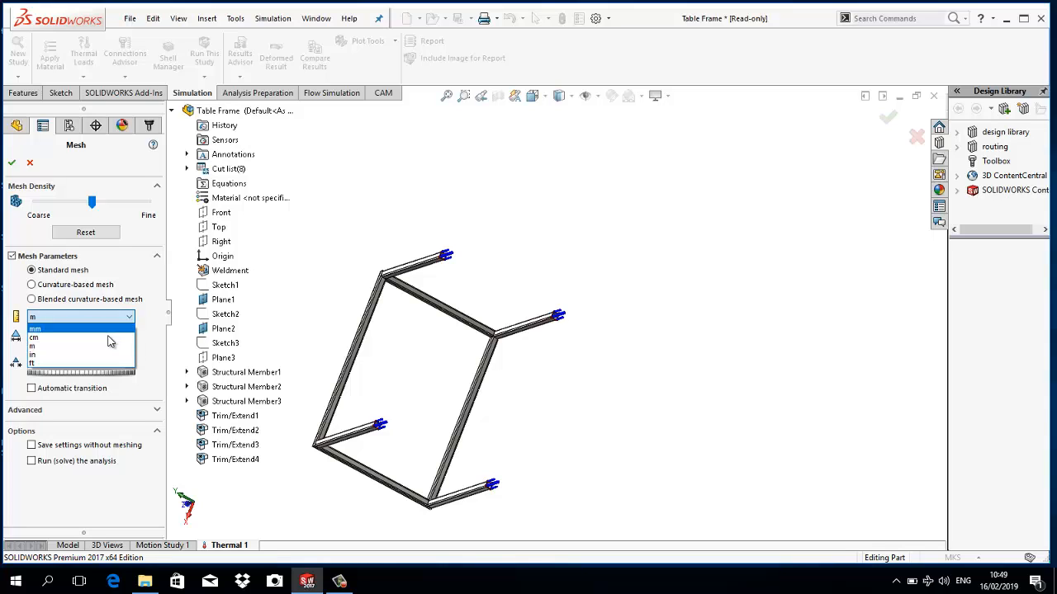
pyautogui.click(109, 336)
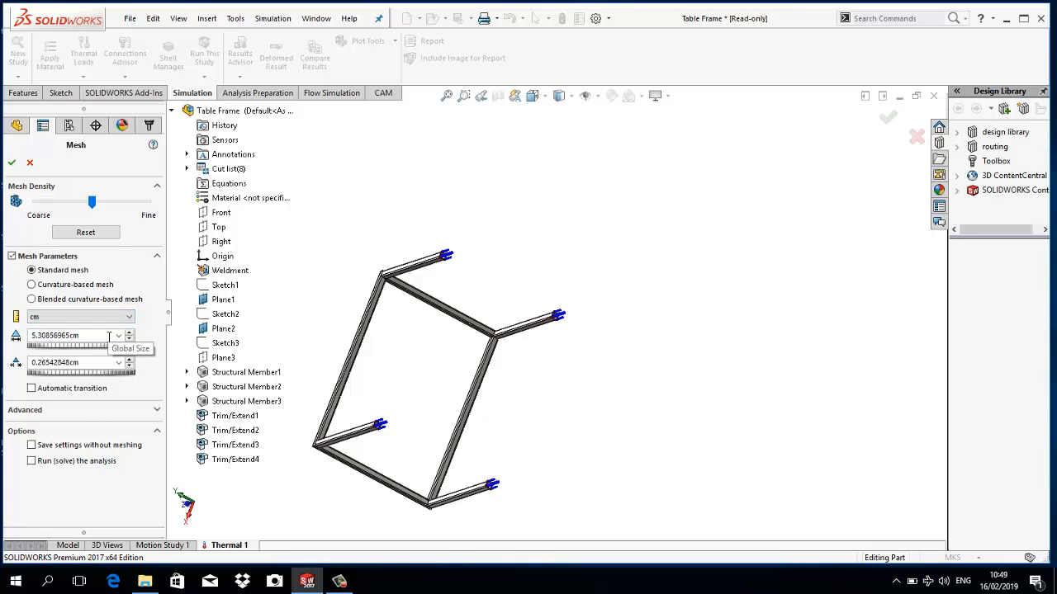
pyautogui.doubleClick(64, 336)
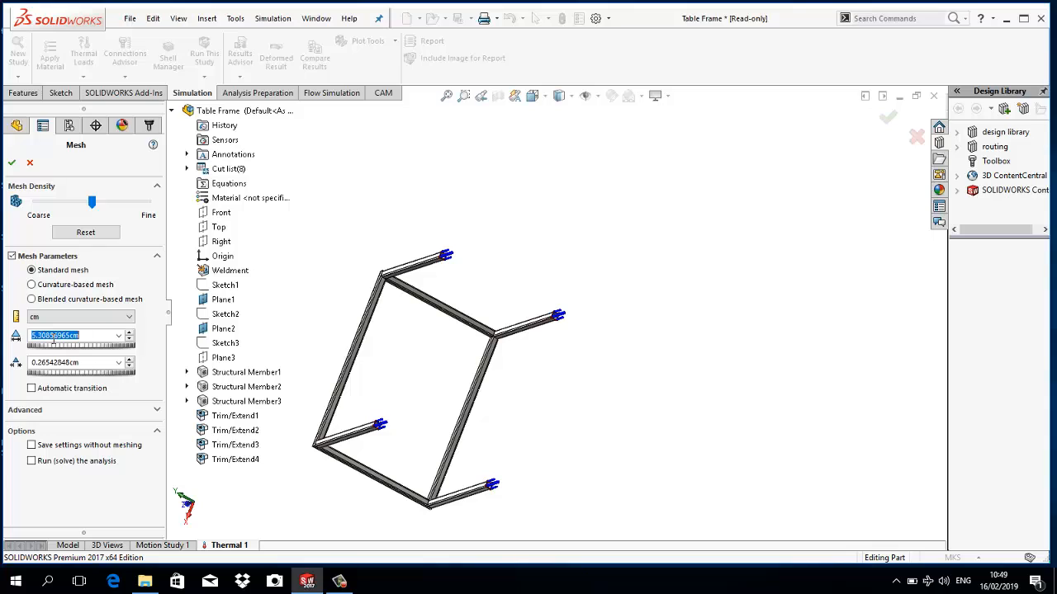
pyautogui.write('3.')
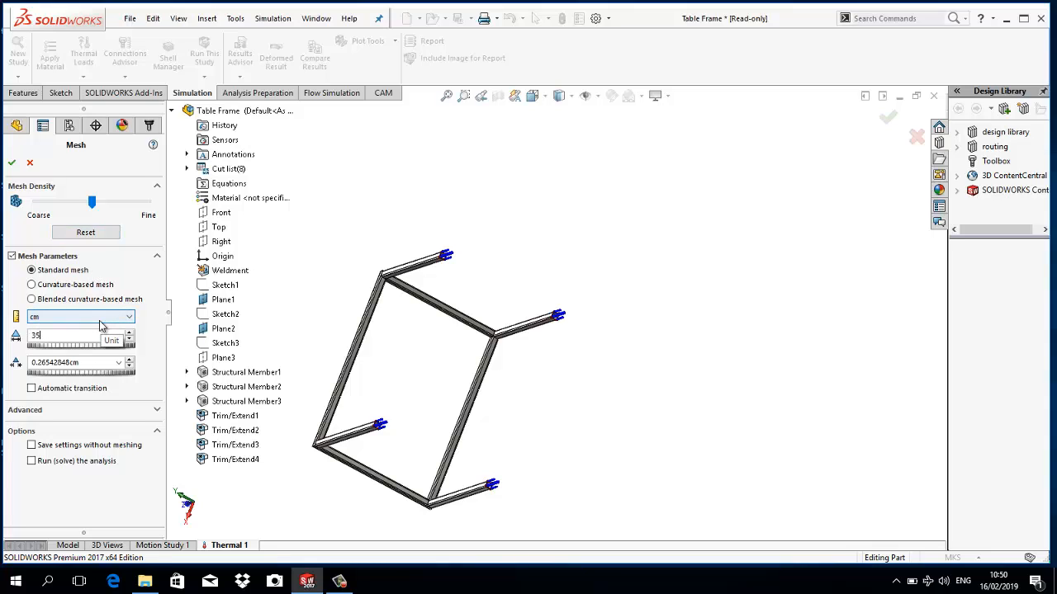
pyautogui.write('55')
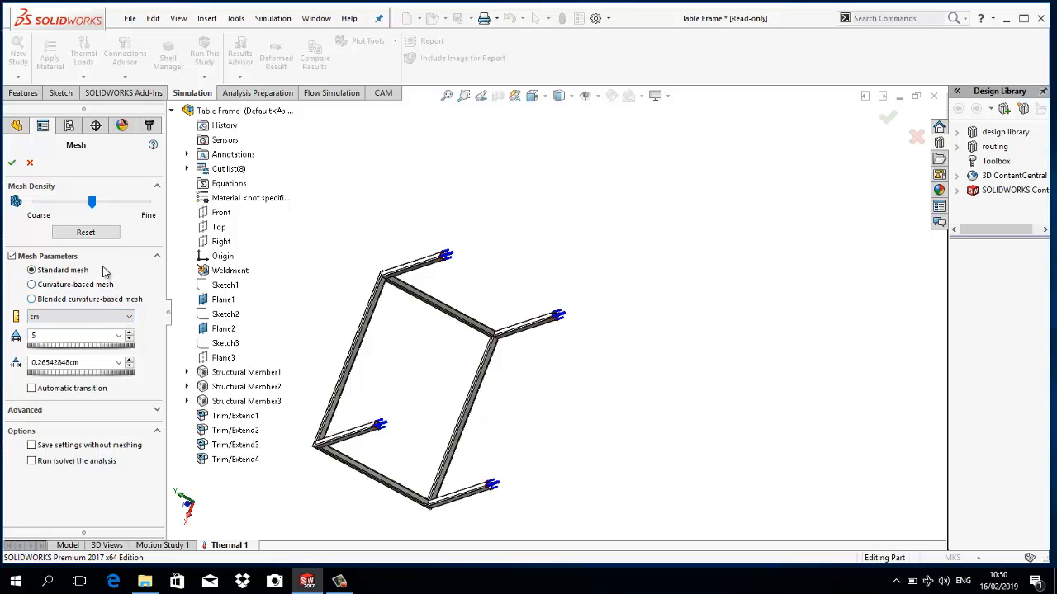
pyautogui.click(143, 284)
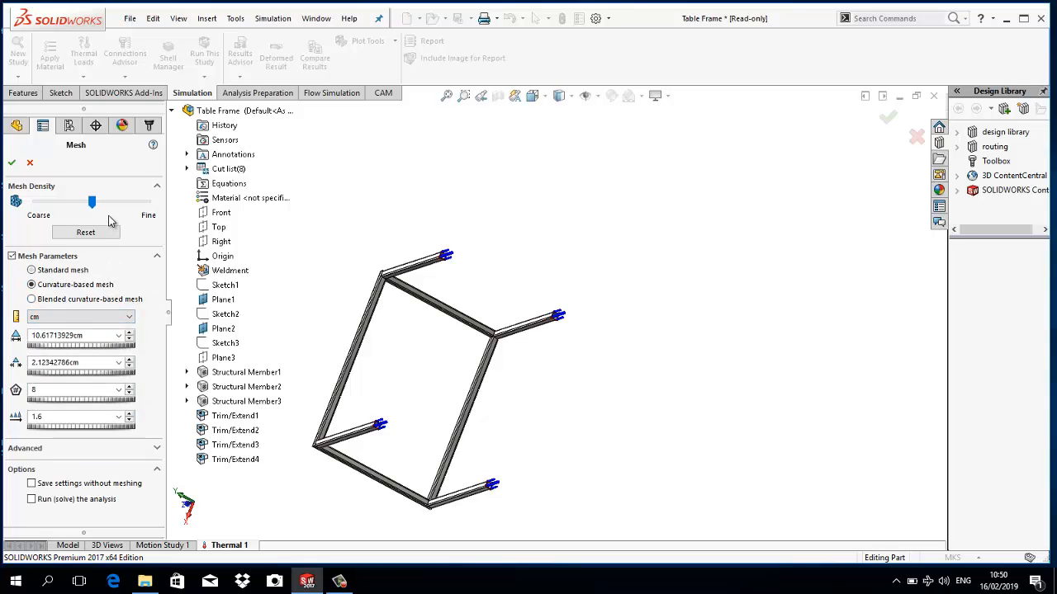
pyautogui.doubleClick(70, 336)
pyautogui.write('3.5')
pyautogui.click(128, 274)
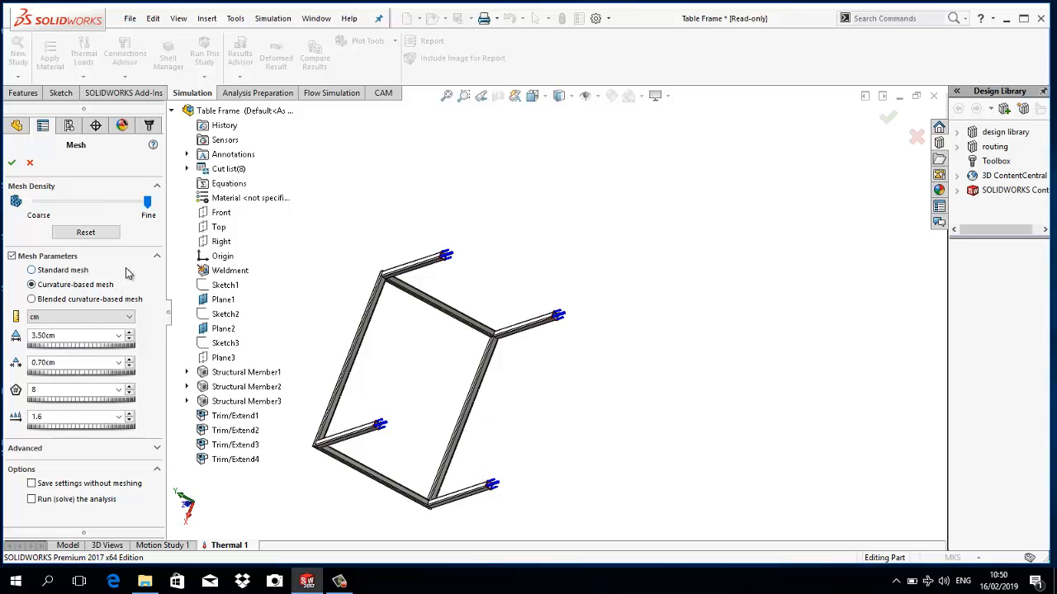
# - Set the standard mesh's global element size to 3.5 cm and generate the mesh
pyautogui.doubleClick(41, 336)
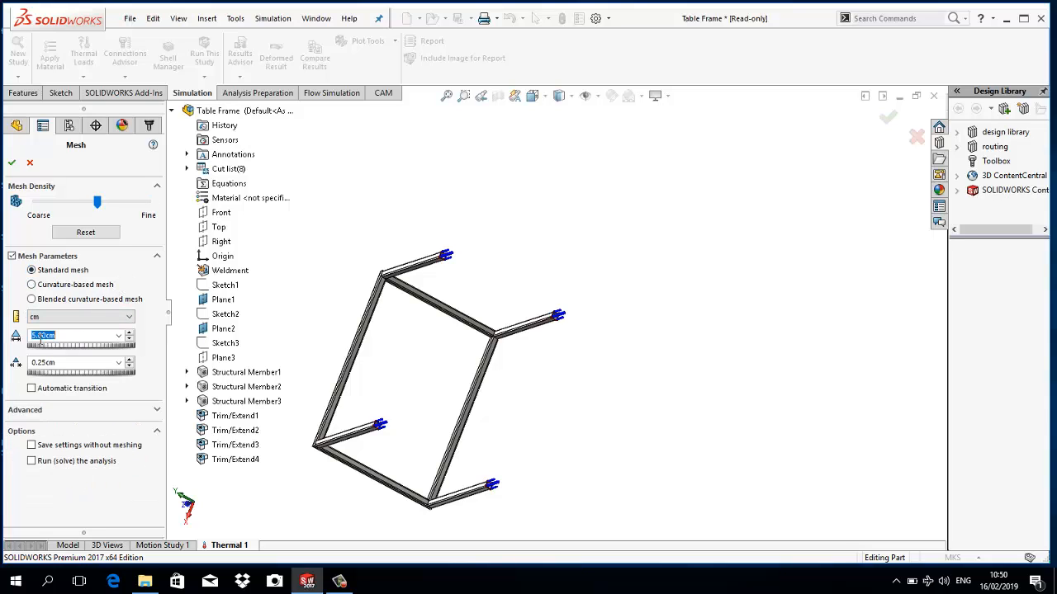
pyautogui.write('3.5')
pyautogui.press('Return')
pyautogui.click(11, 163)
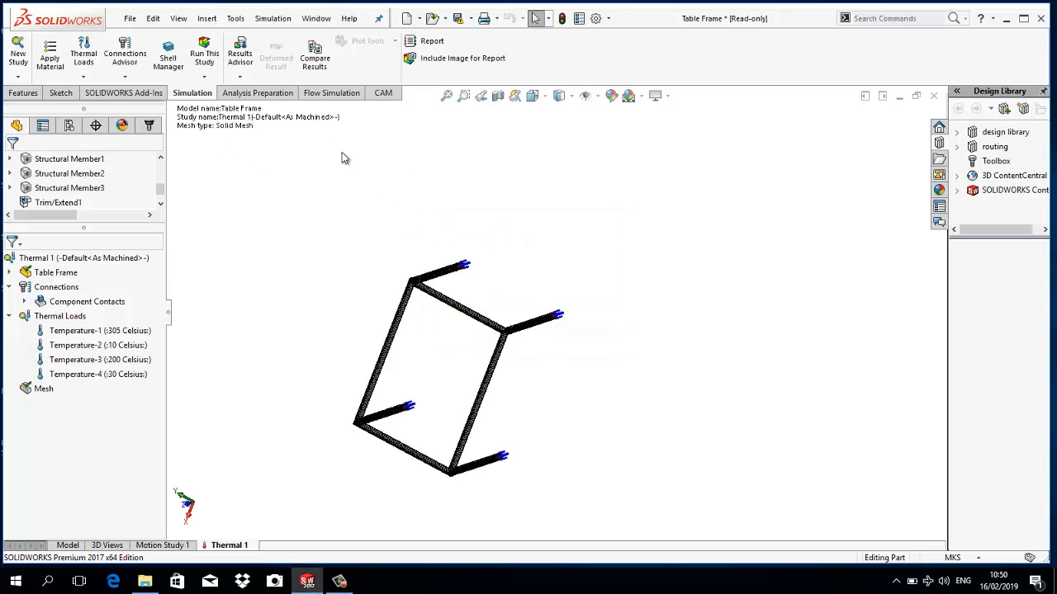
# - Run the thermal study and view the resulting temperature plot on the frame
pyautogui.click(205, 77)
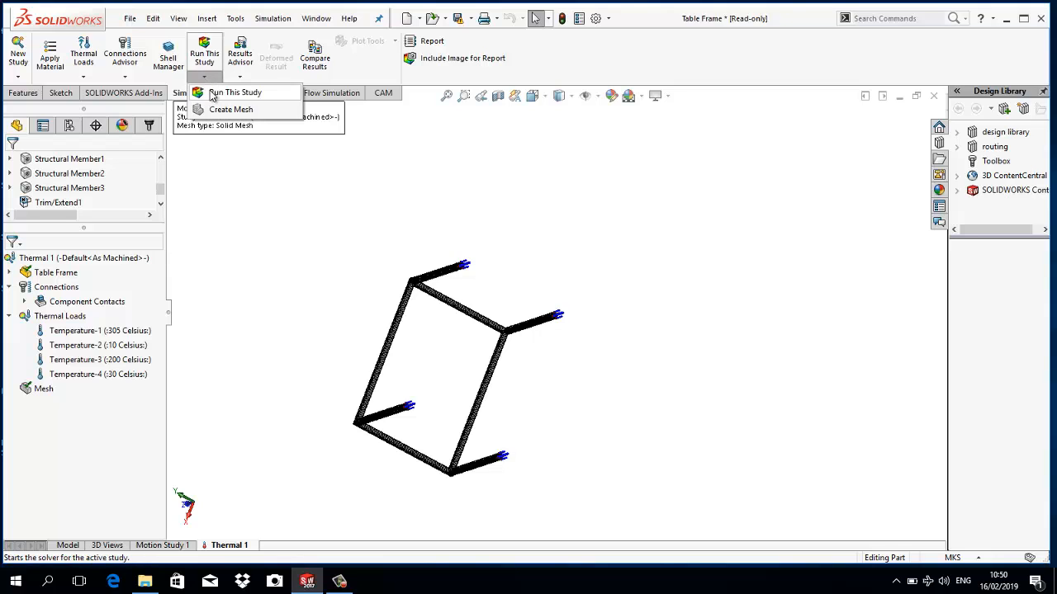
pyautogui.click(225, 94)
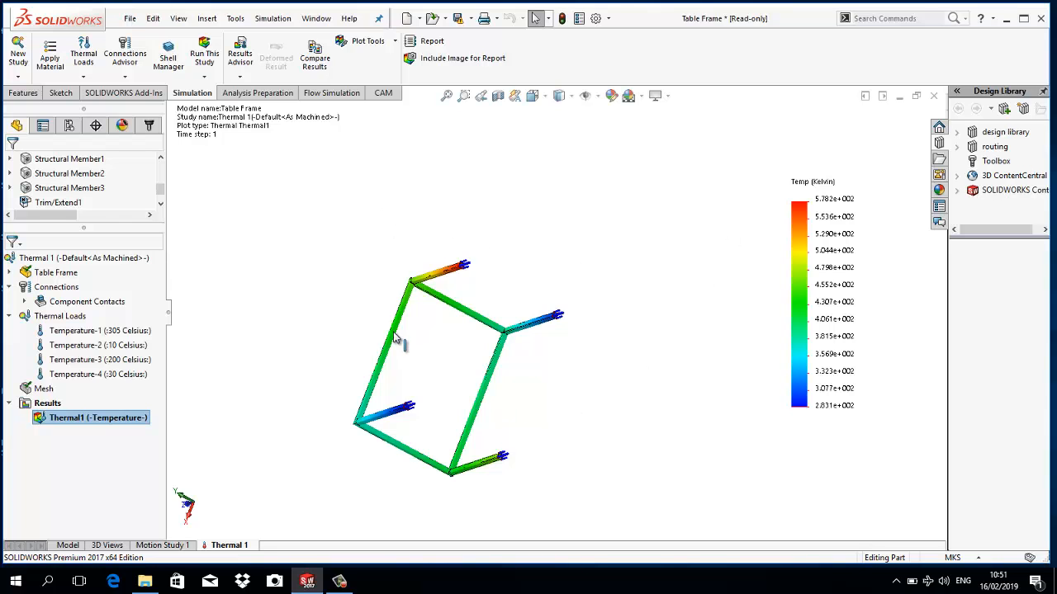
pyautogui.scroll(-5, 405, 335)
pyautogui.moveTo(485, 346); pyautogui.dragTo(554, 361, button='middle')
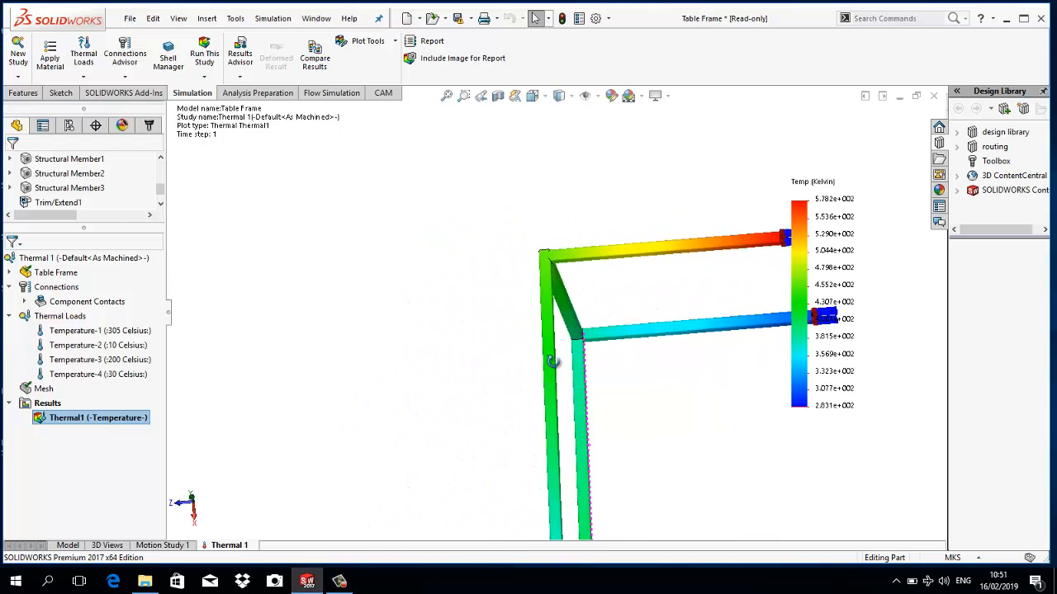
pyautogui.scroll(3, 555, 366)
pyautogui.moveTo(678, 393); pyautogui.dragTo(667, 424, button='middle')
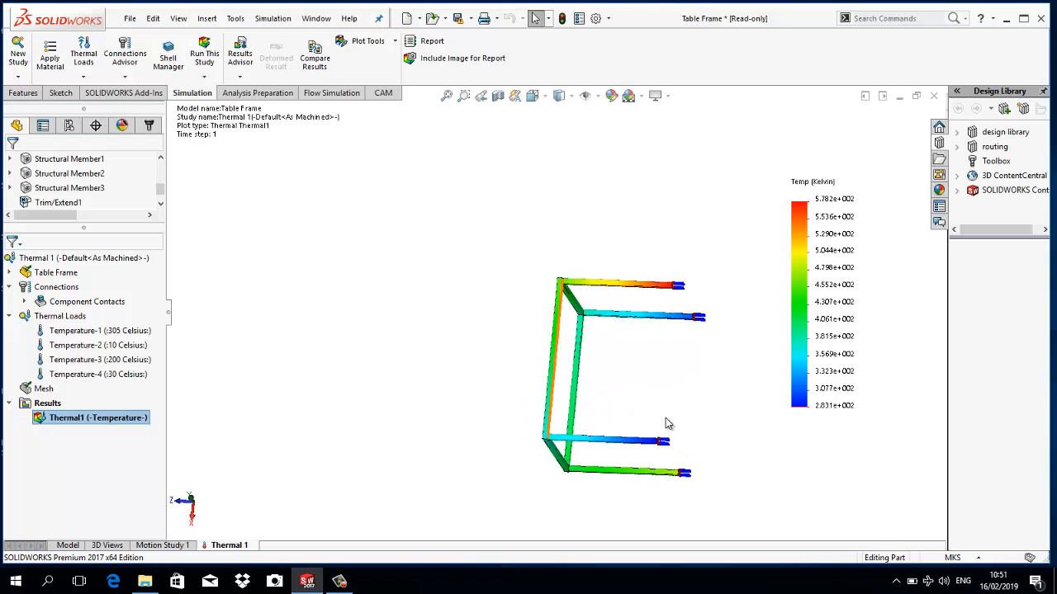
# - Show the minimum and maximum annotations on the Kelvin temperature plot and set its number format to floating
pyautogui.doubleClick(834, 195)
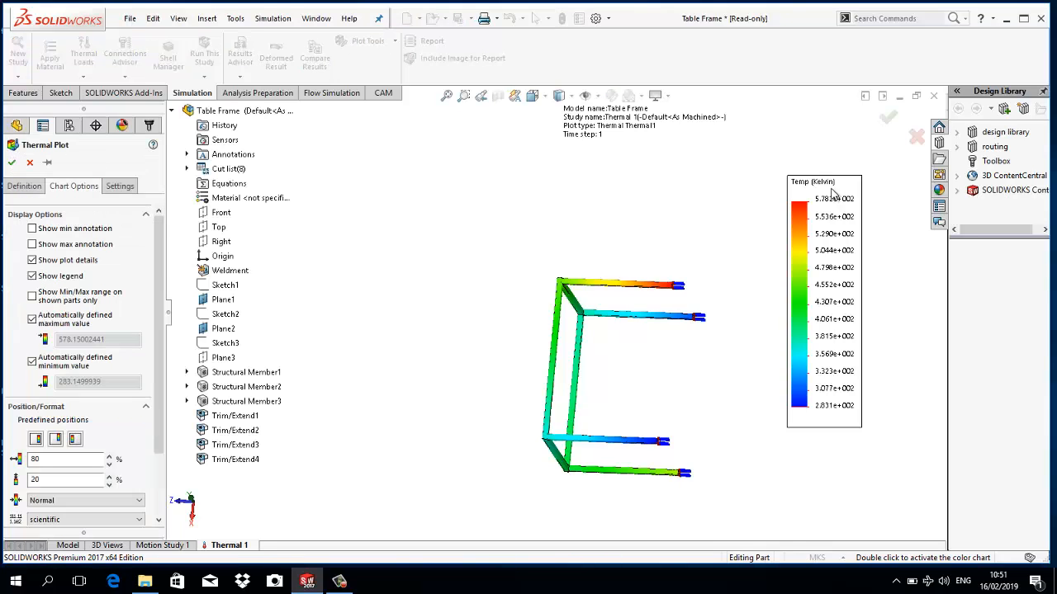
pyautogui.click(31, 229)
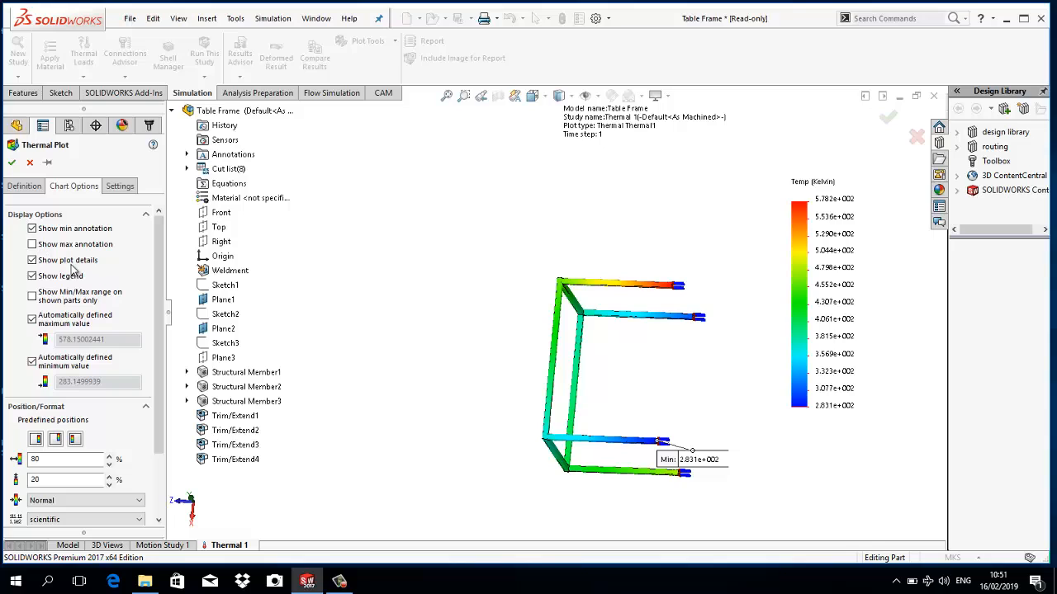
pyautogui.click(33, 244)
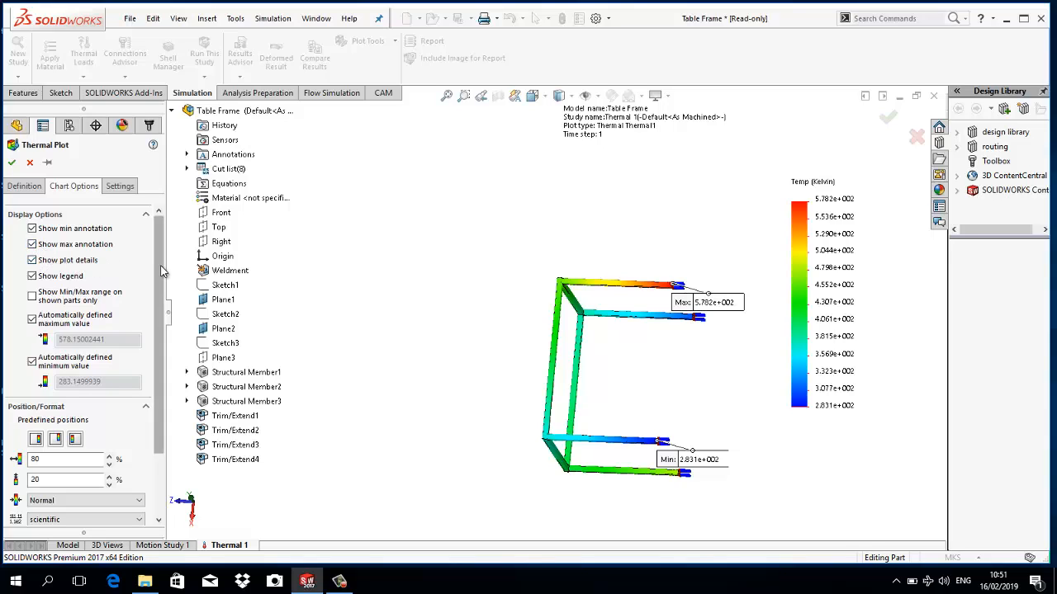
pyautogui.scroll(-3, 99, 388)
pyautogui.click(82, 438)
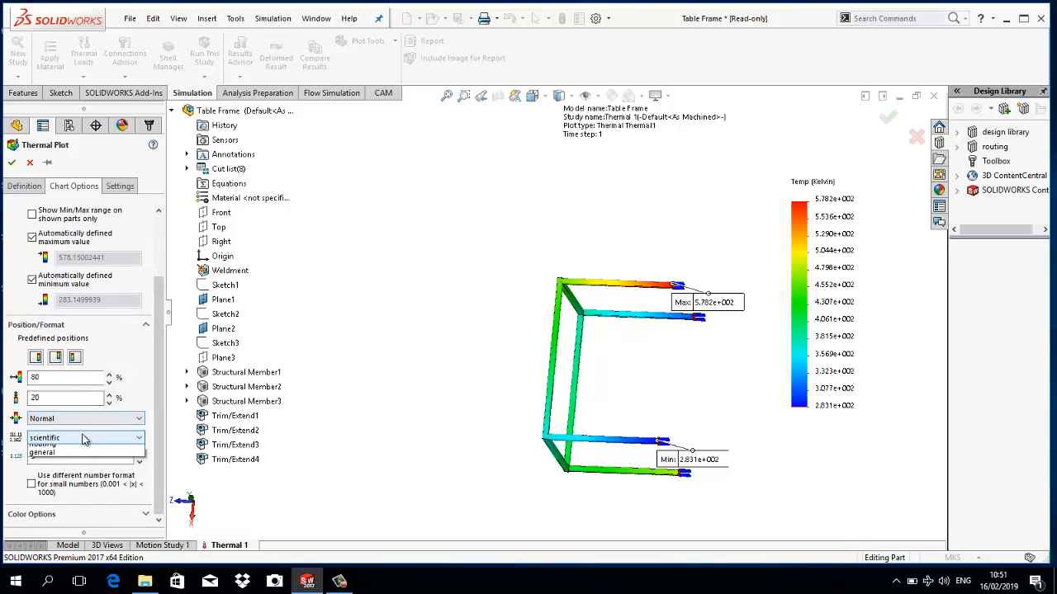
pyautogui.click(75, 457)
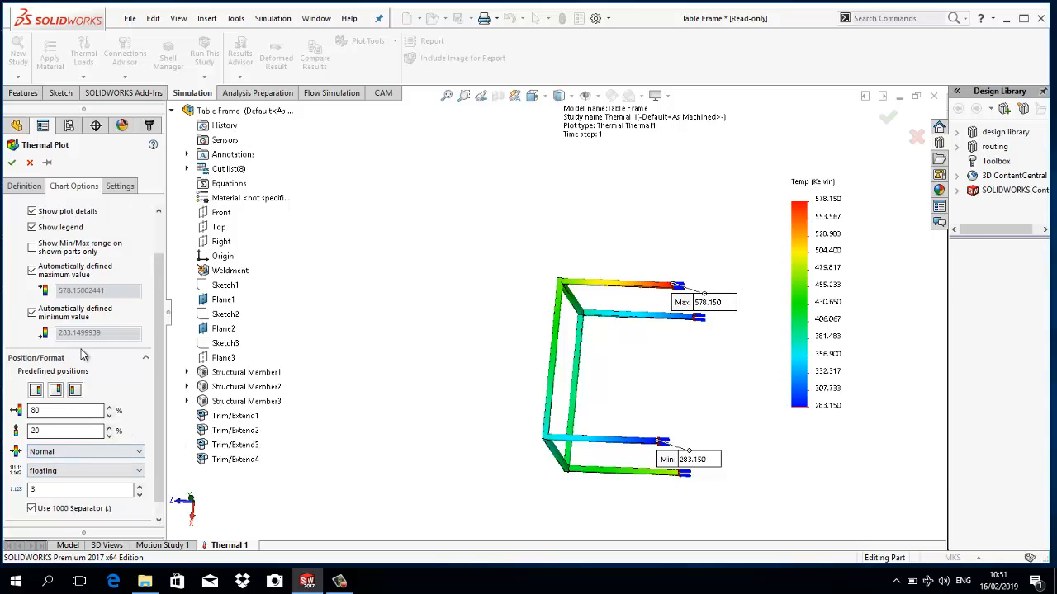
pyautogui.scroll(-1, 156, 327)
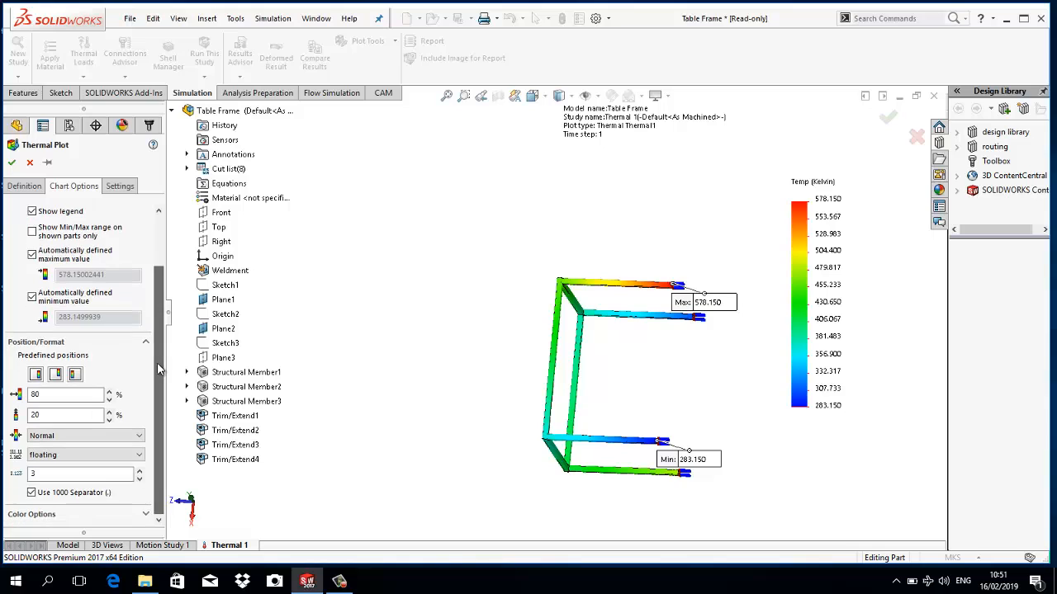
pyautogui.click(12, 163)
# - Define a second thermal plot showing TEMP: Temperature in Celsius
pyautogui.rightClick(55, 404)
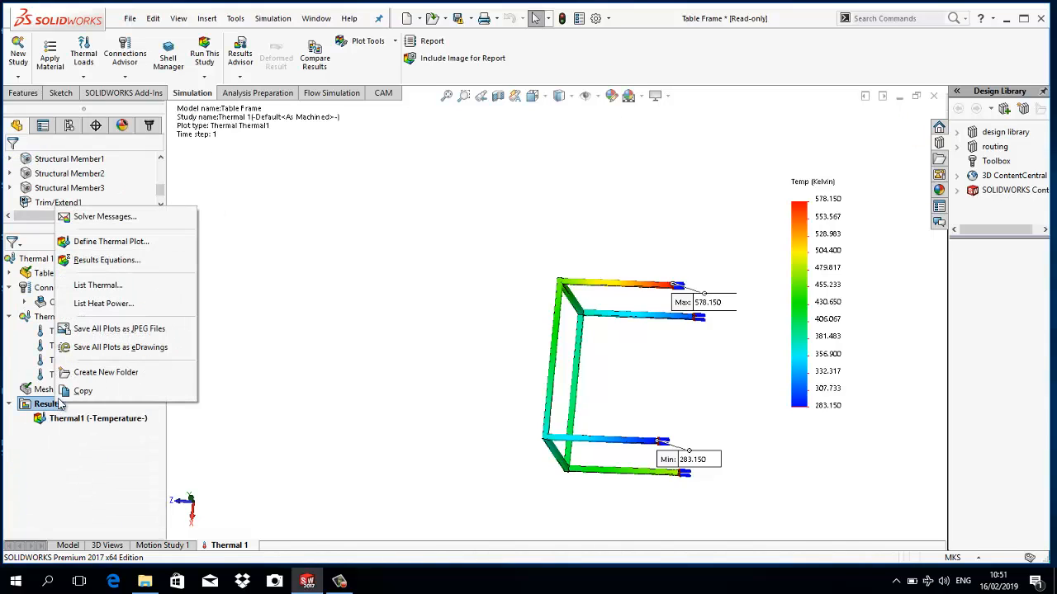
pyautogui.click(110, 245)
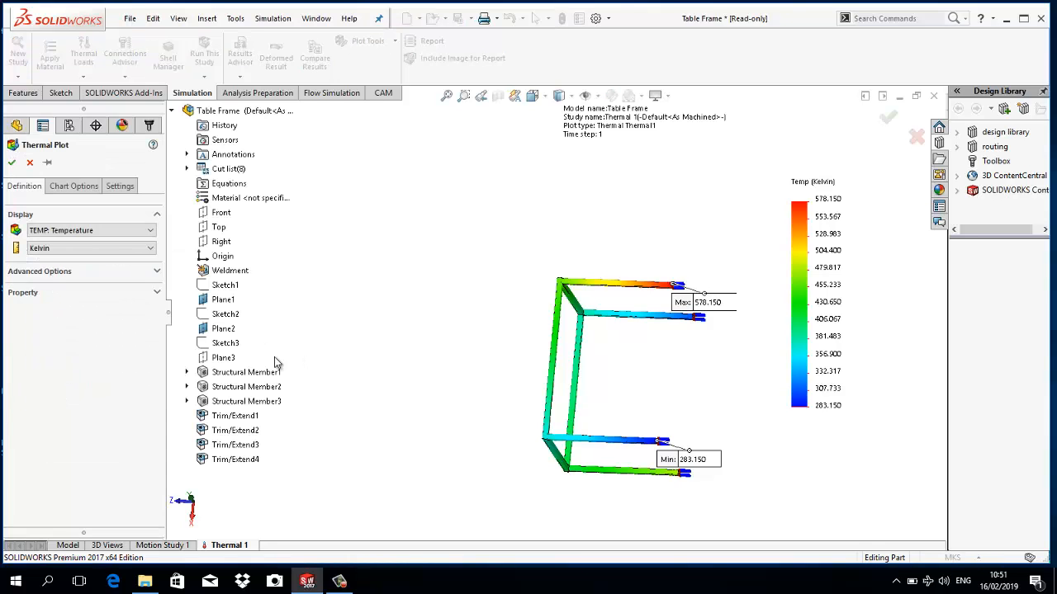
pyautogui.click(120, 249)
pyautogui.click(106, 278)
pyautogui.click(13, 162)
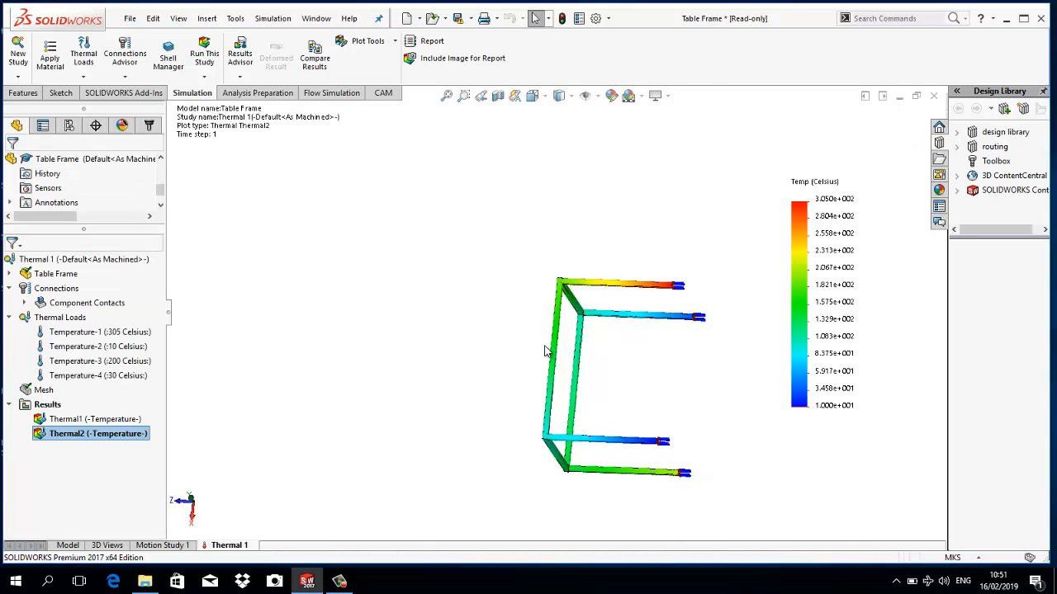
# - Set the Celsius plot's number format to floating and show its maximum and minimum annotations
pyautogui.doubleClick(794, 188)
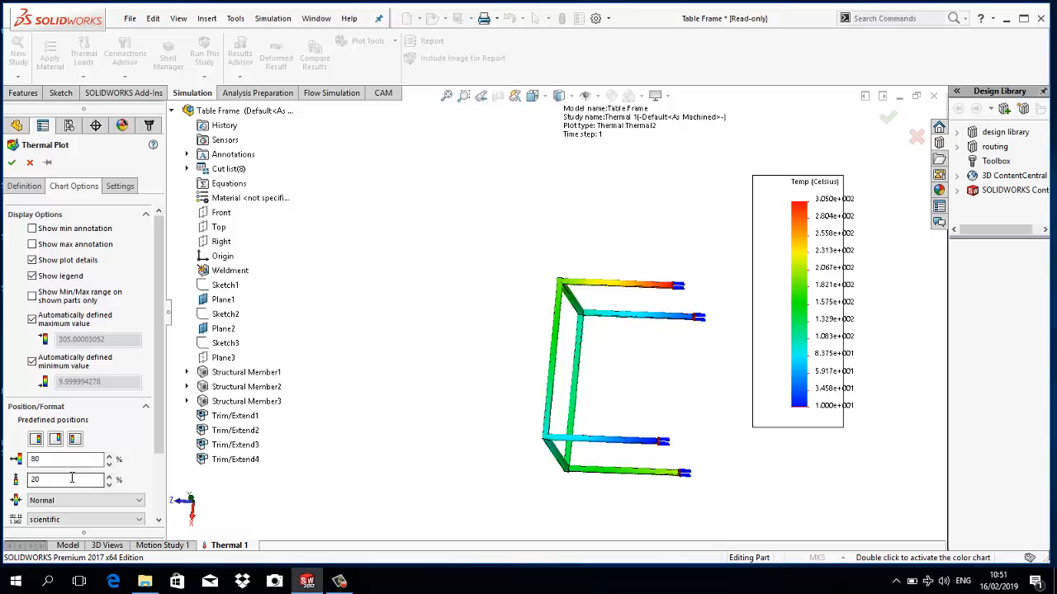
pyautogui.moveTo(159, 422); pyautogui.dragTo(158, 463)
pyautogui.click(104, 464)
pyautogui.click(104, 483)
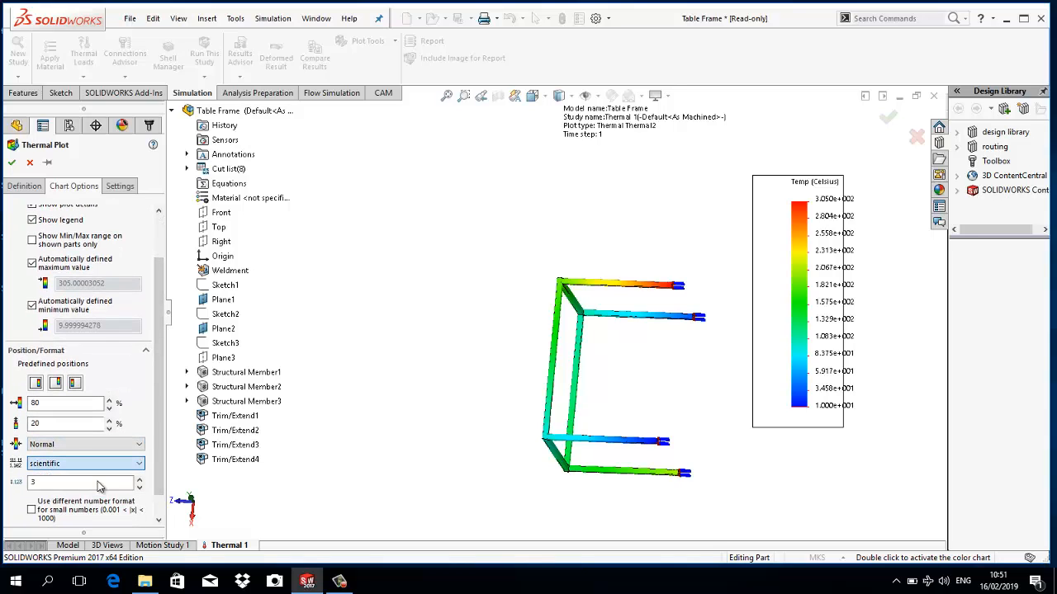
pyautogui.scroll(2, 152, 327)
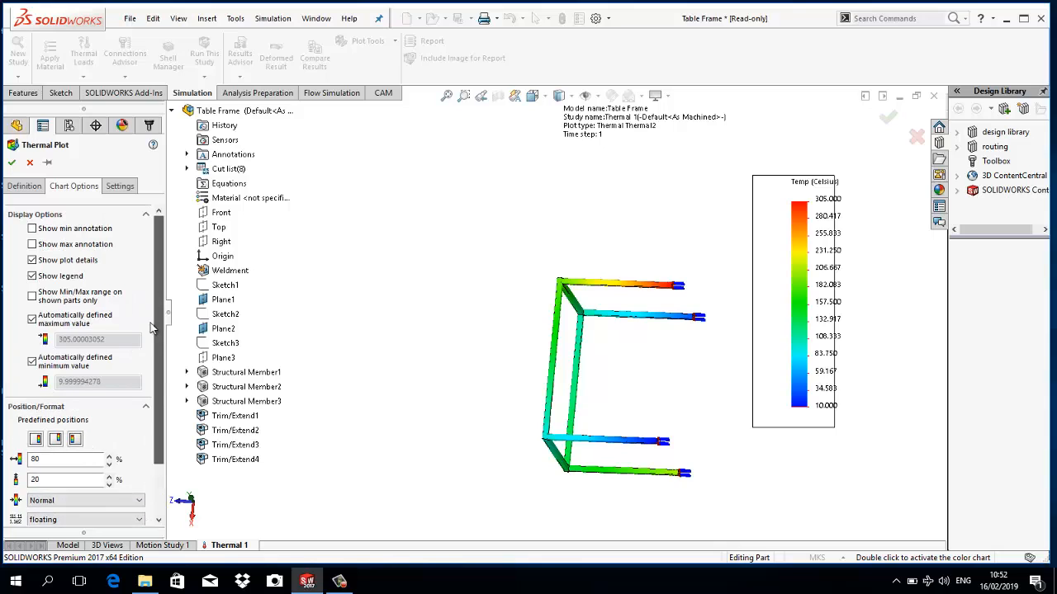
pyautogui.click(31, 243)
pyautogui.click(31, 228)
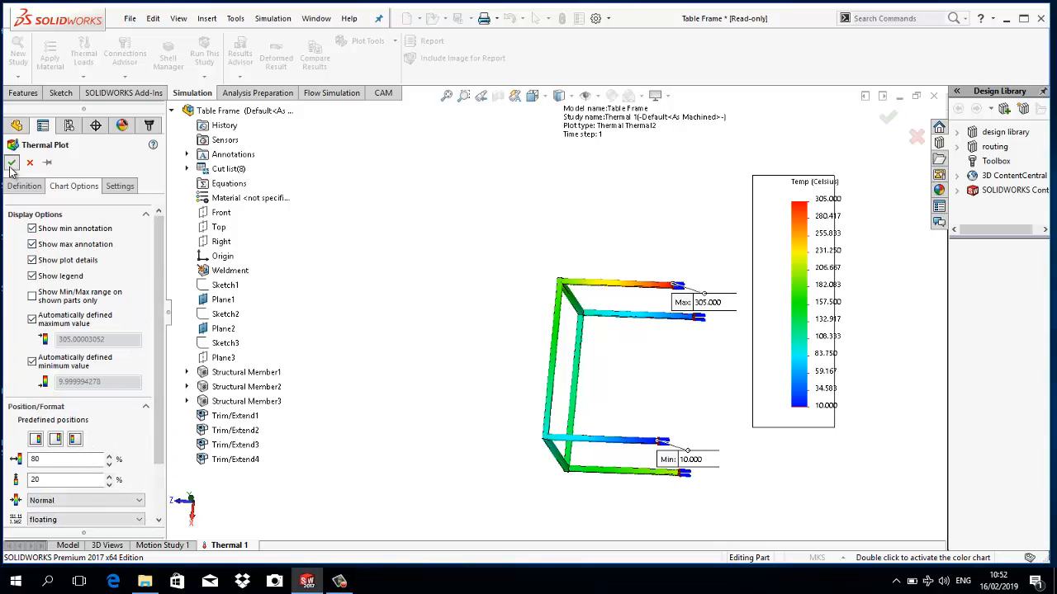
pyautogui.click(12, 162)
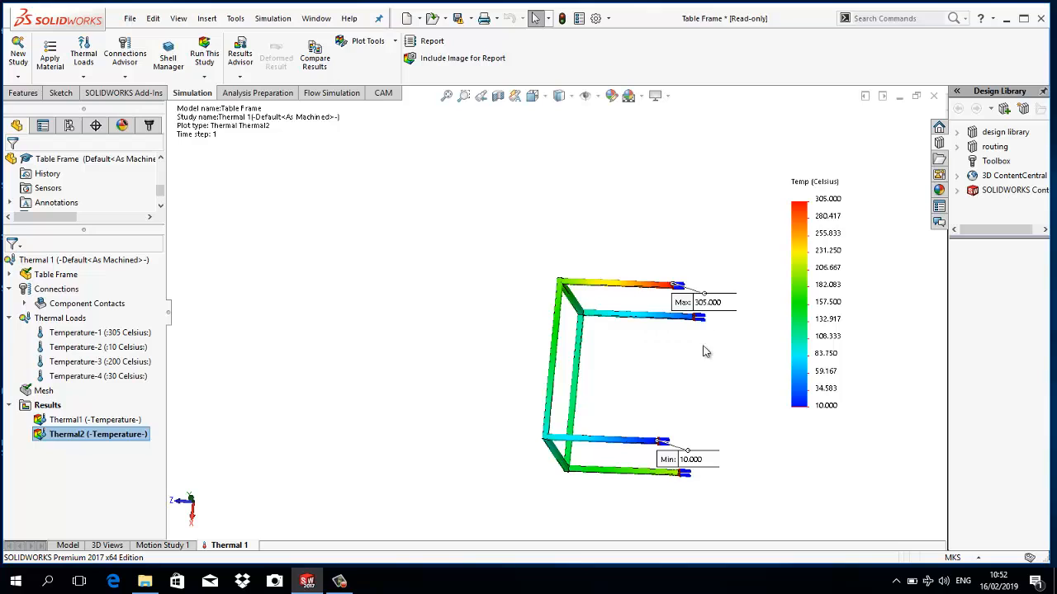
pyautogui.scroll(-1, 706, 371)
pyautogui.scroll(-2, 695, 372)
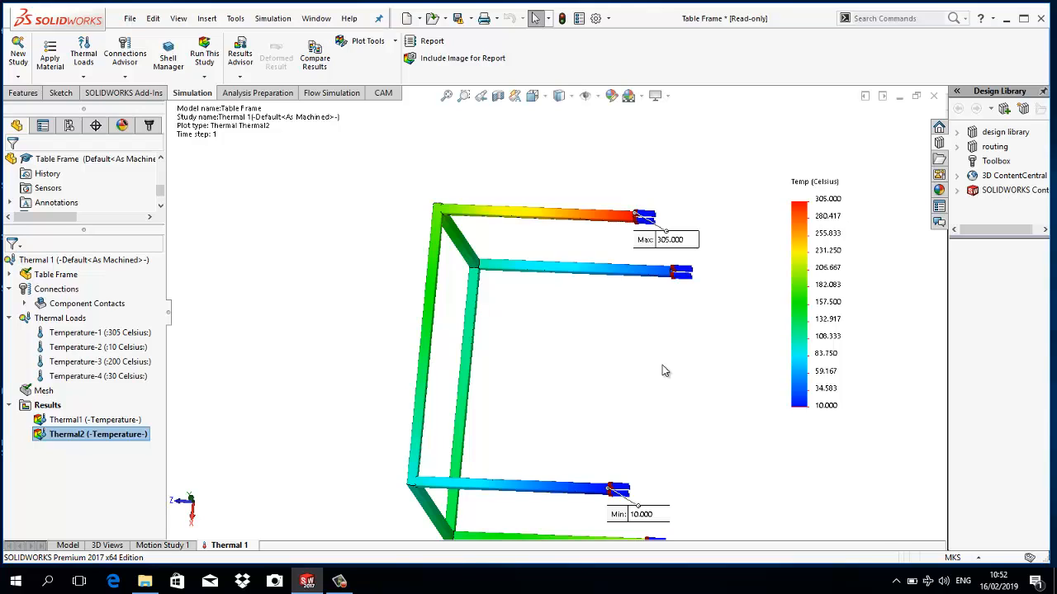
pyautogui.scroll(1, 543, 287)
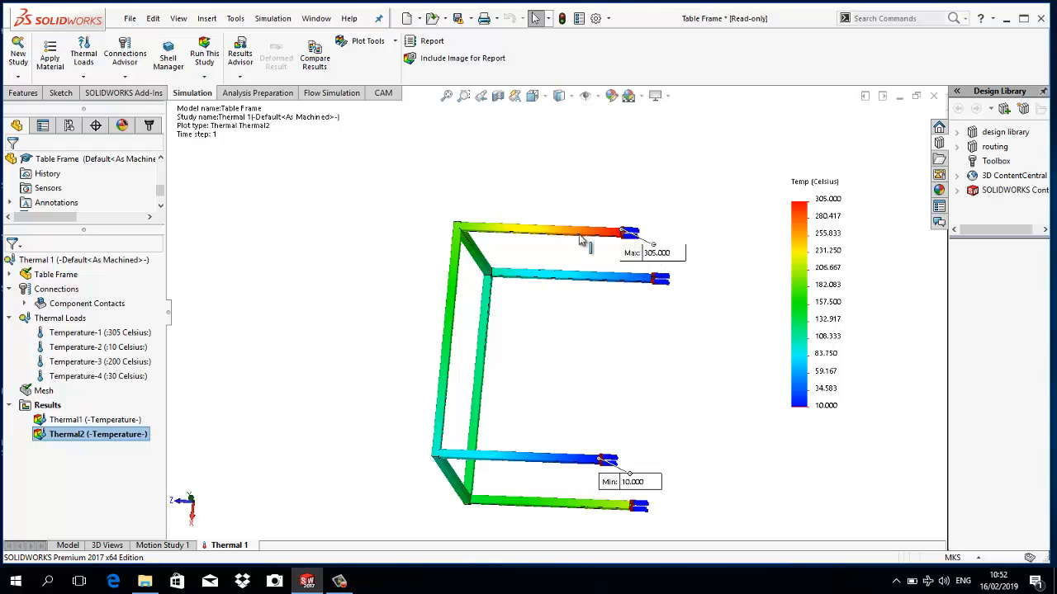
# - Close the Table Frame part without saving its changes
pyautogui.scroll(3, 602, 347)
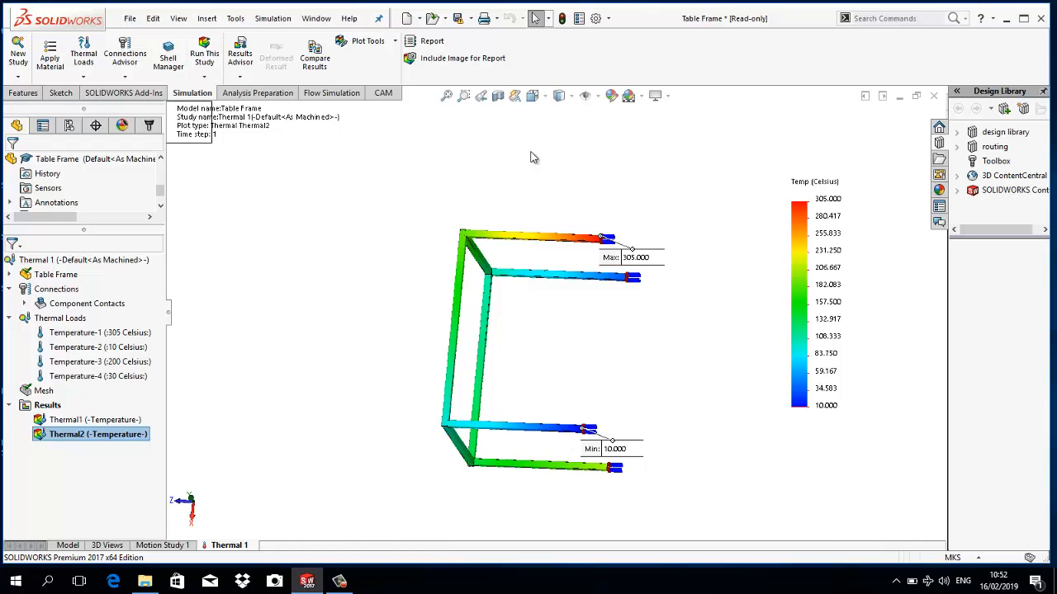
pyautogui.click(931, 97)
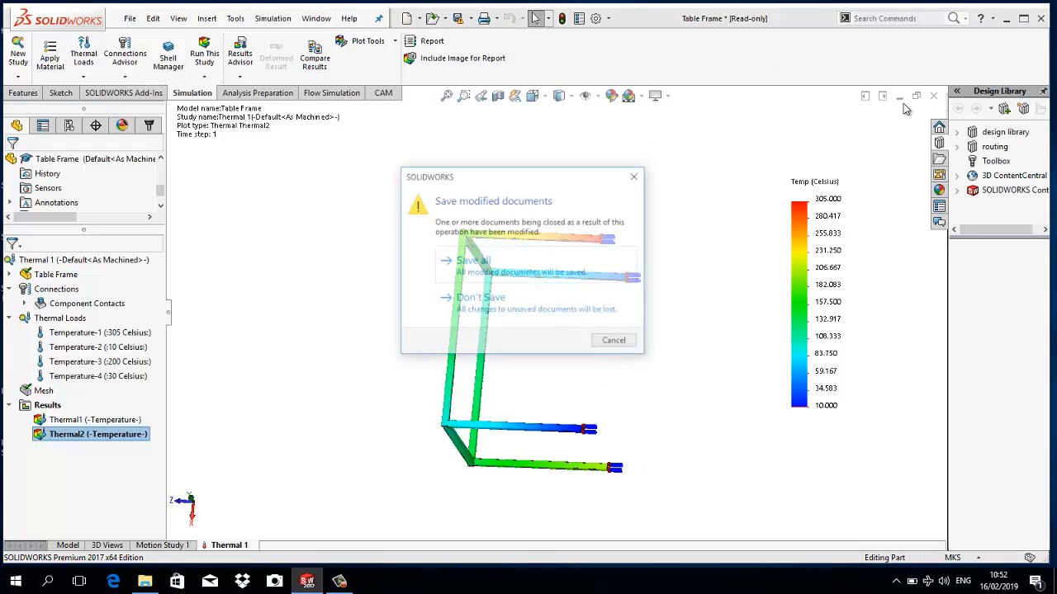
pyautogui.click(535, 305)
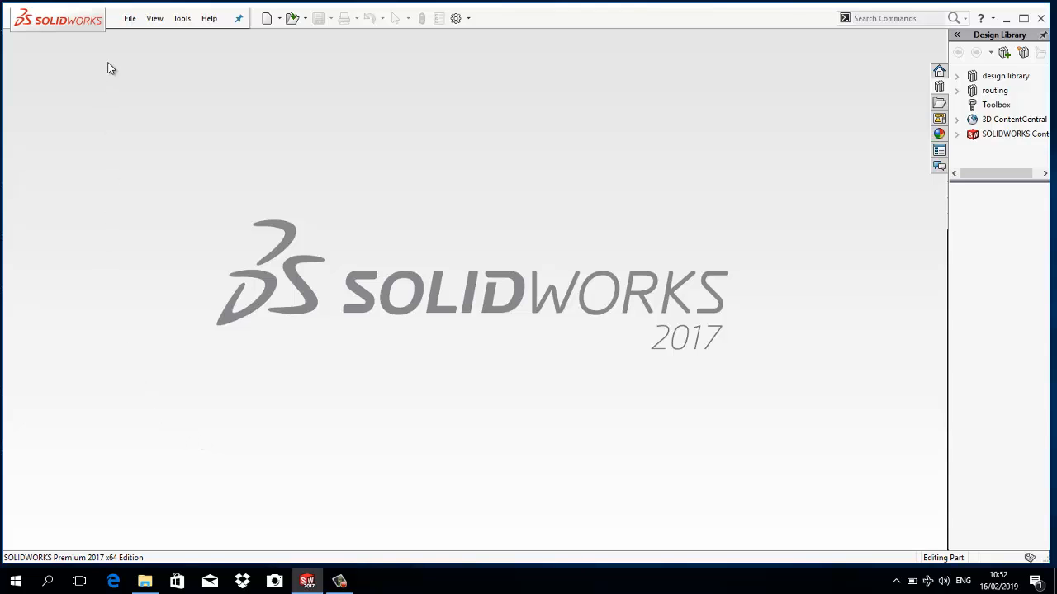
# - Open the part thermal 9 from the SOLID THERMAL ANALYSIS folder
pyautogui.click(129, 18)
pyautogui.click(151, 53)
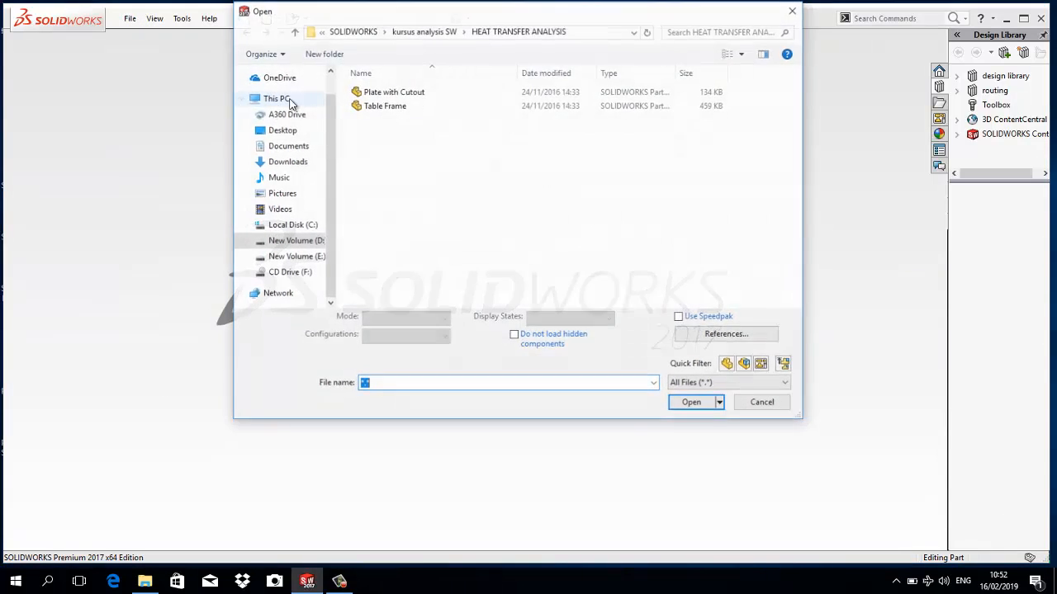
pyautogui.click(425, 32)
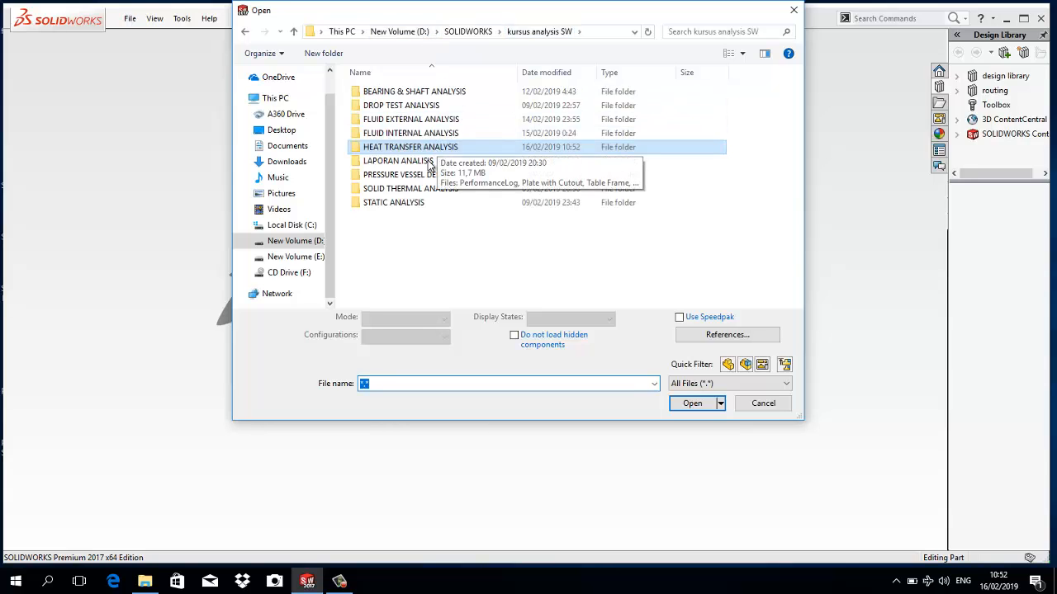
pyautogui.doubleClick(413, 188)
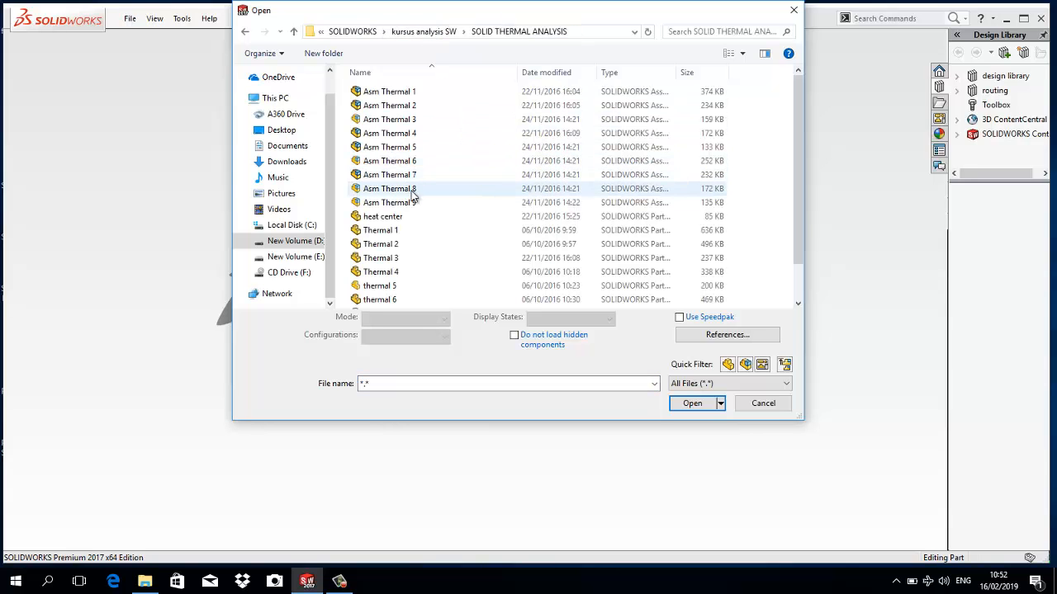
pyautogui.scroll(-1, 401, 248)
pyautogui.click(391, 303)
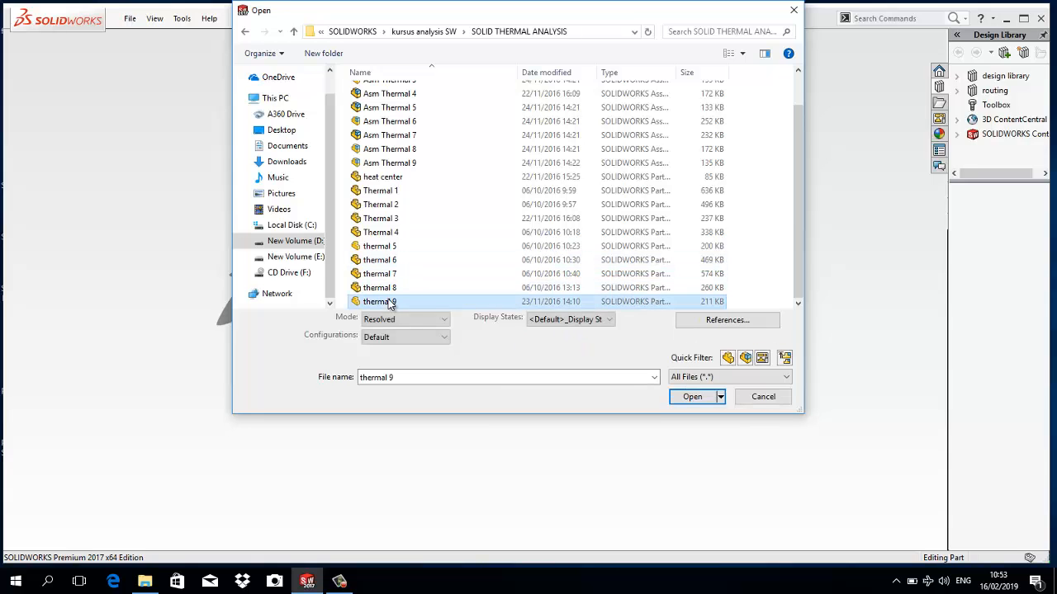
pyautogui.click(692, 403)
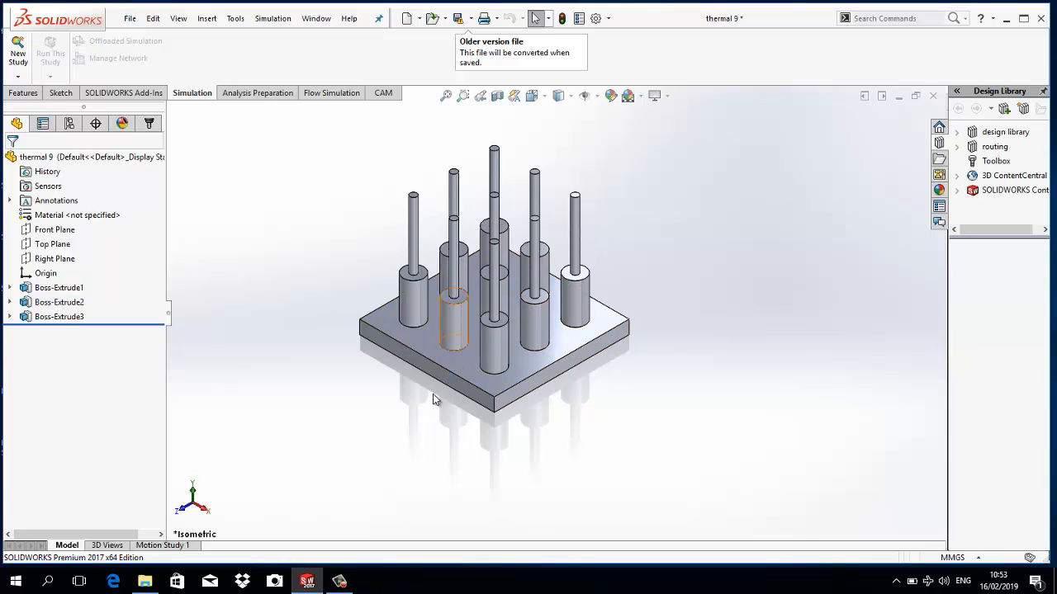
pyautogui.click(339, 581)
pyautogui.click(329, 452)
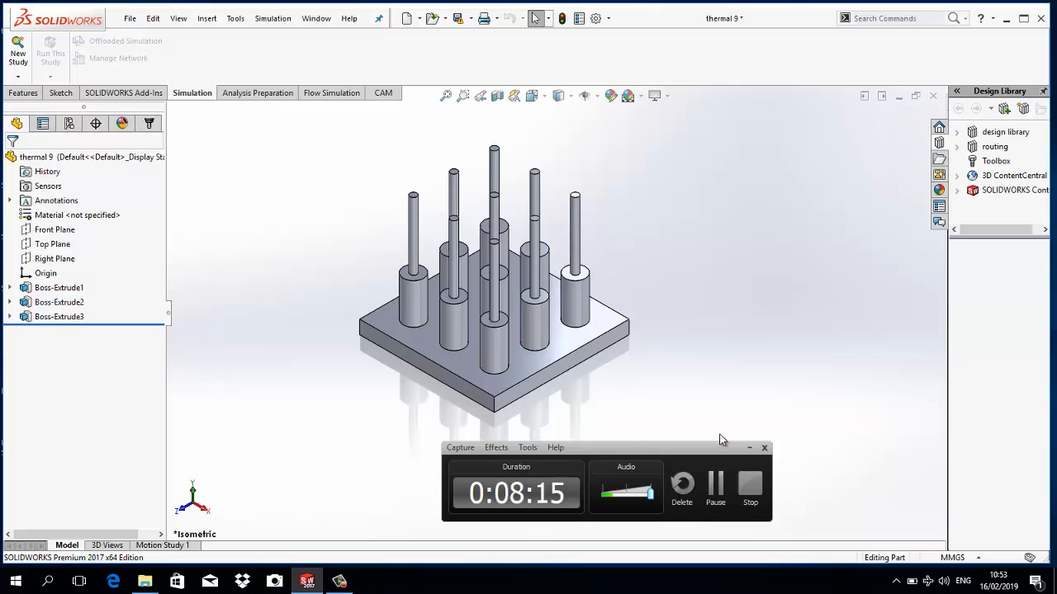
pyautogui.click(748, 447)
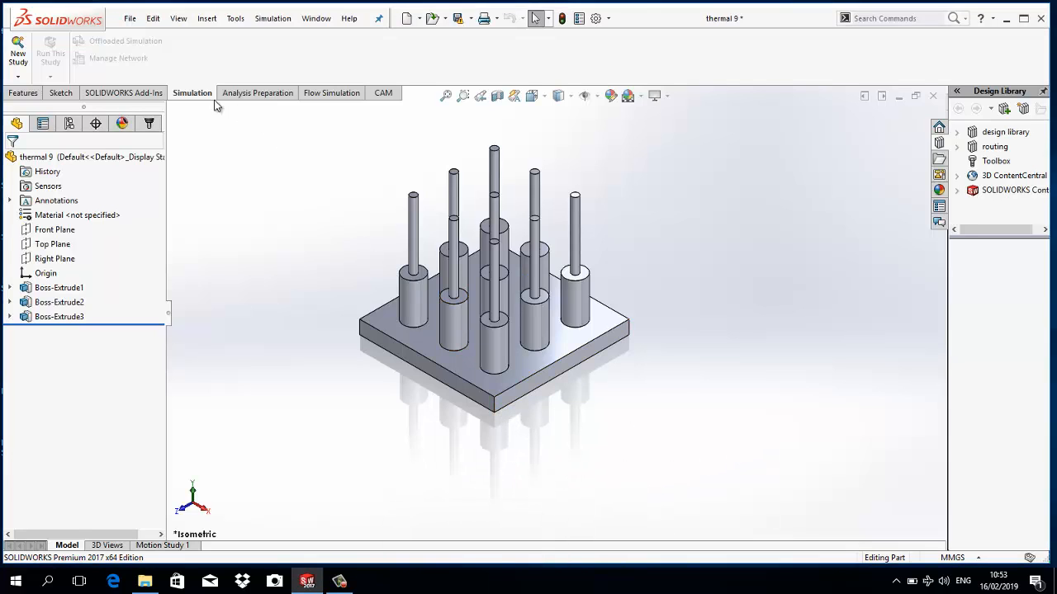
# - Create a static study named konveksi for the thermal 9 part, and close the part without saving
pyautogui.click(17, 76)
pyautogui.click(29, 89)
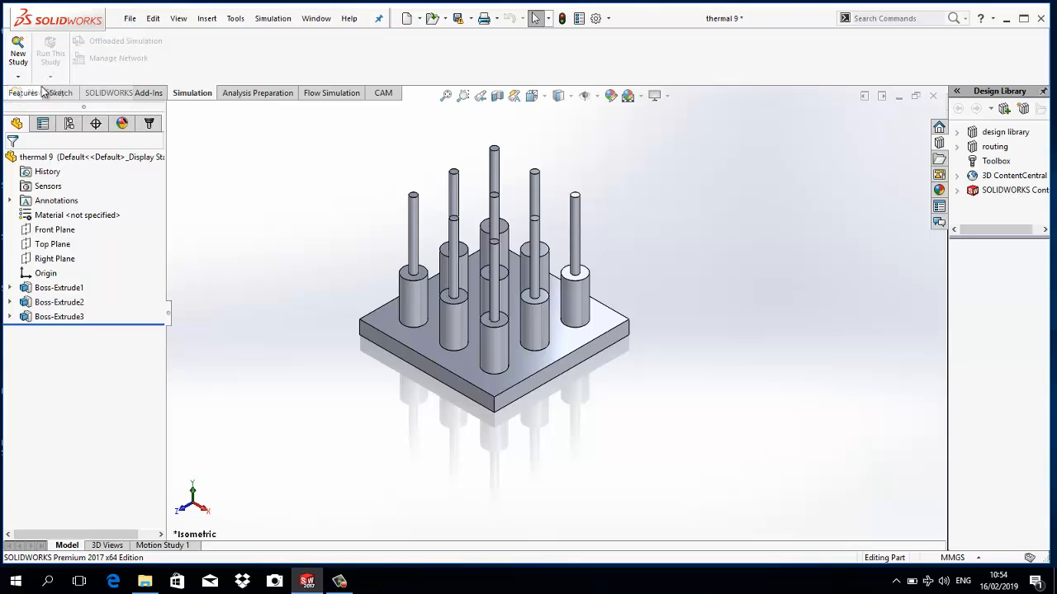
pyautogui.click(16, 292)
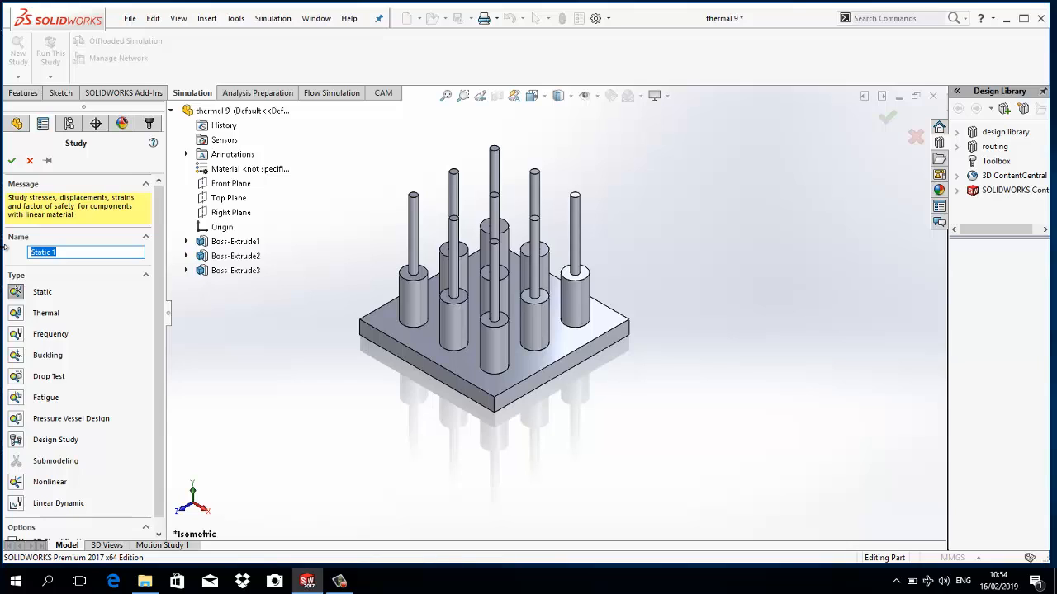
pyautogui.write('konveksi')
pyautogui.click(12, 160)
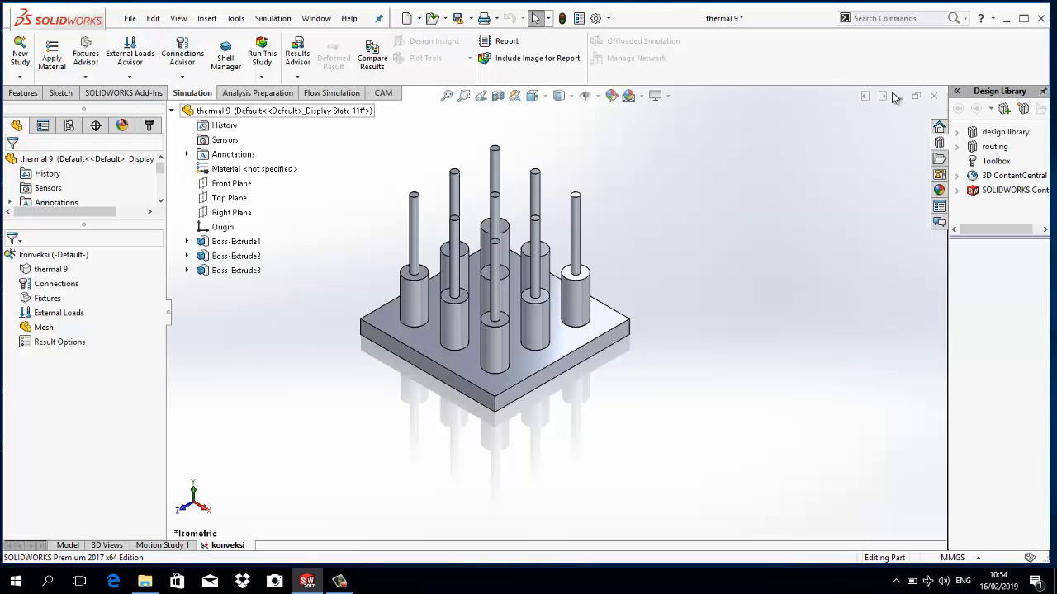
pyautogui.click(934, 96)
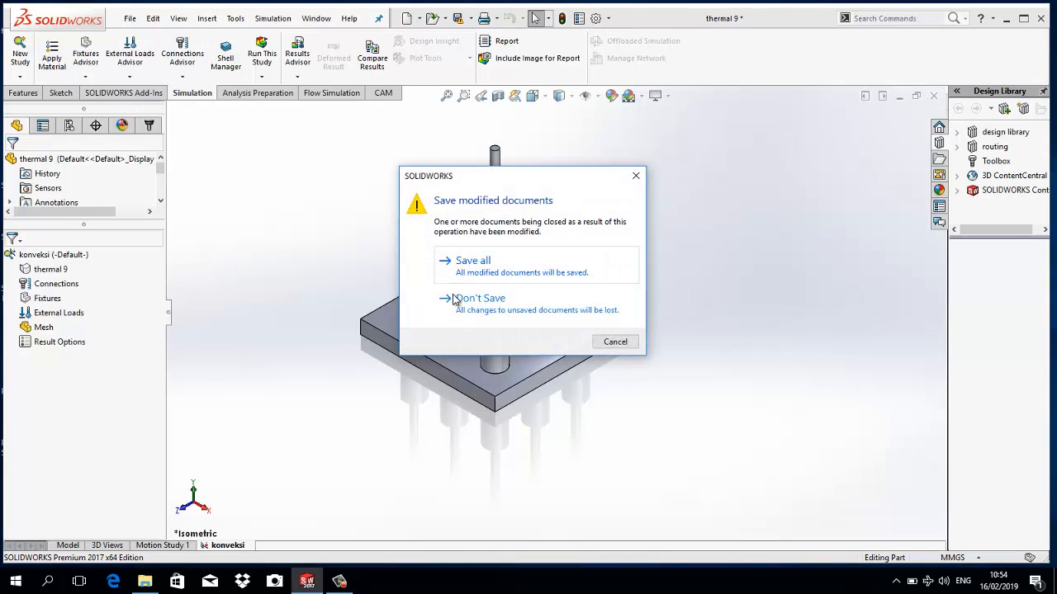
pyautogui.click(453, 300)
# - Open the assembly Asm Thermal 9 from the SOLID THERMAL ANALYSIS folder
pyautogui.click(130, 19)
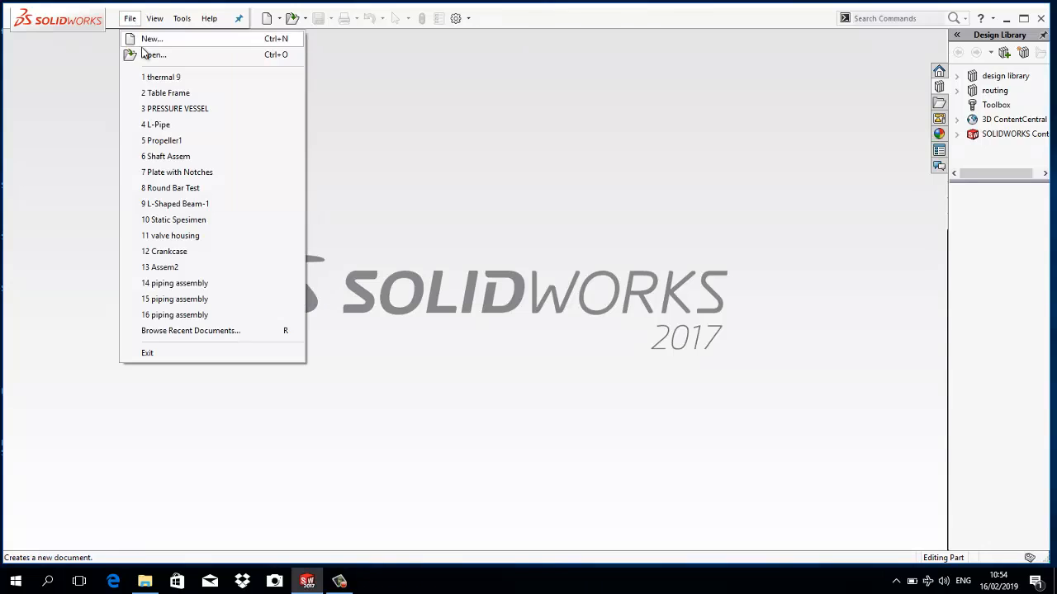
pyautogui.click(145, 53)
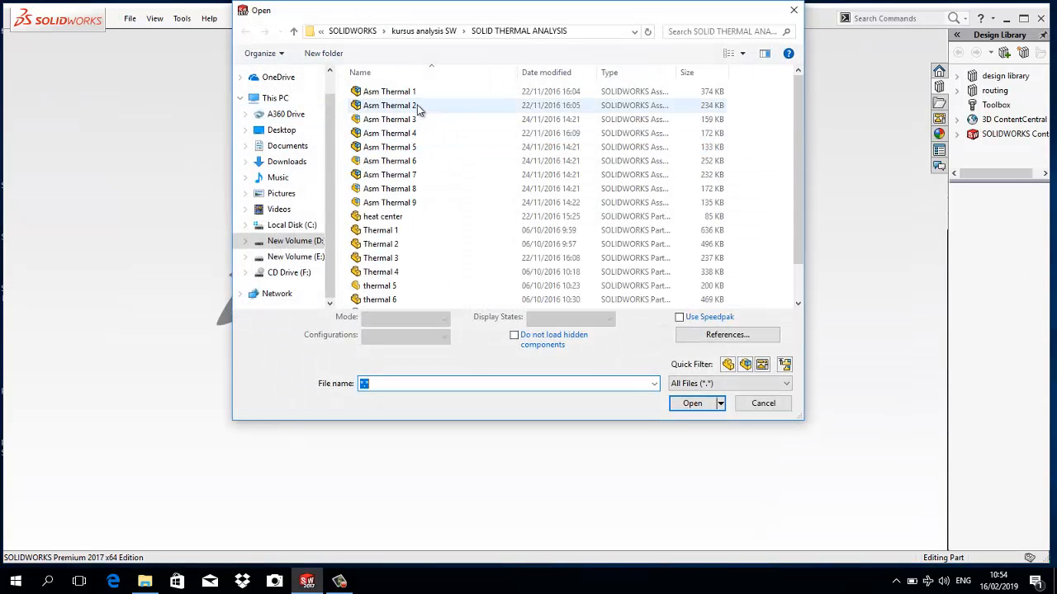
pyautogui.click(408, 202)
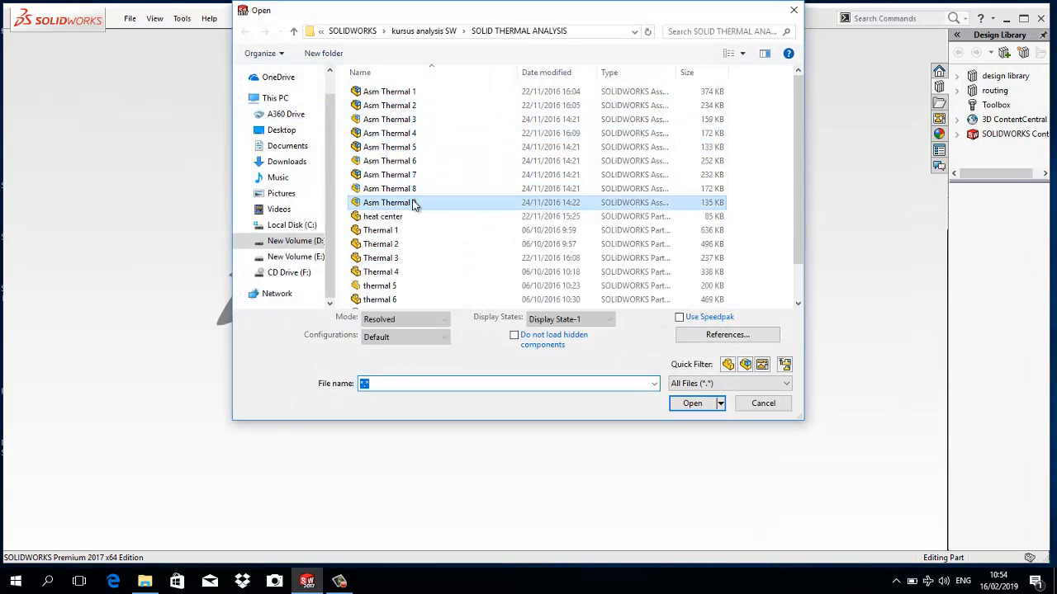
pyautogui.click(685, 403)
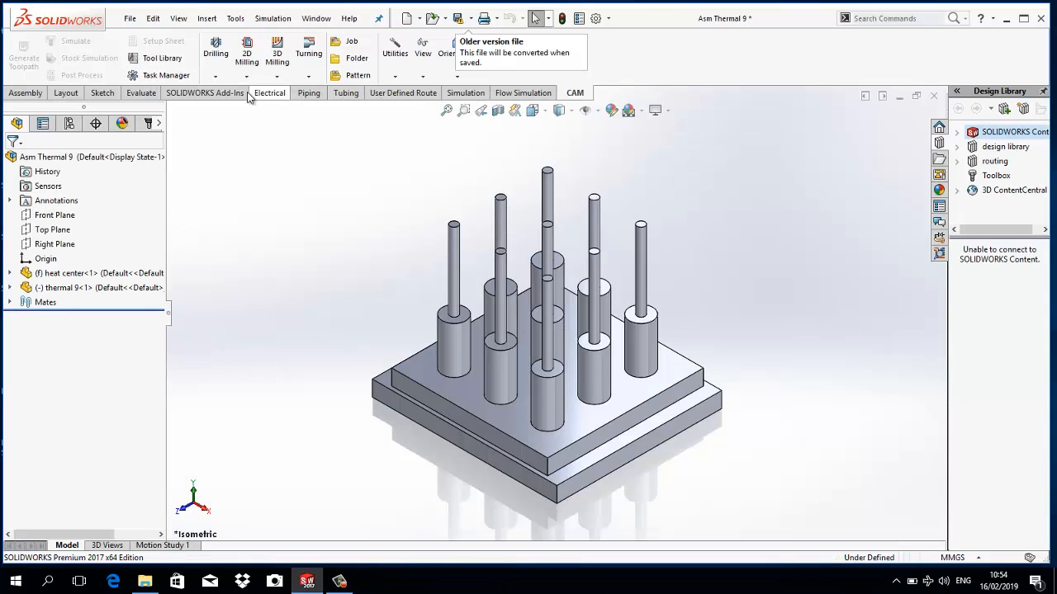
# - Create a new simulation study of type Thermal, keeping the name Thermal 1, for the Asm Thermal 9 assembly
pyautogui.click(465, 92)
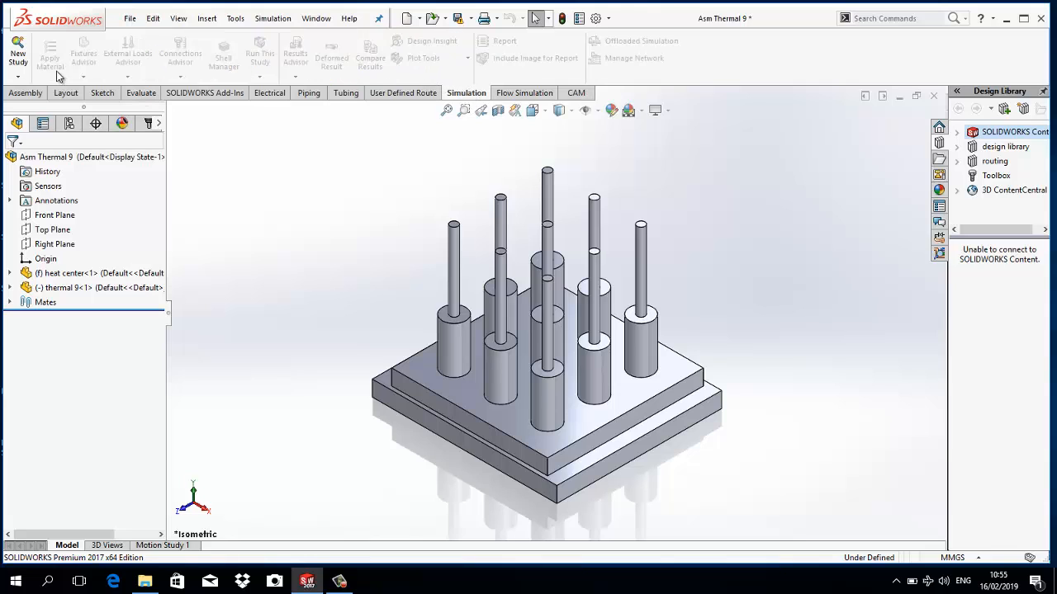
pyautogui.click(17, 76)
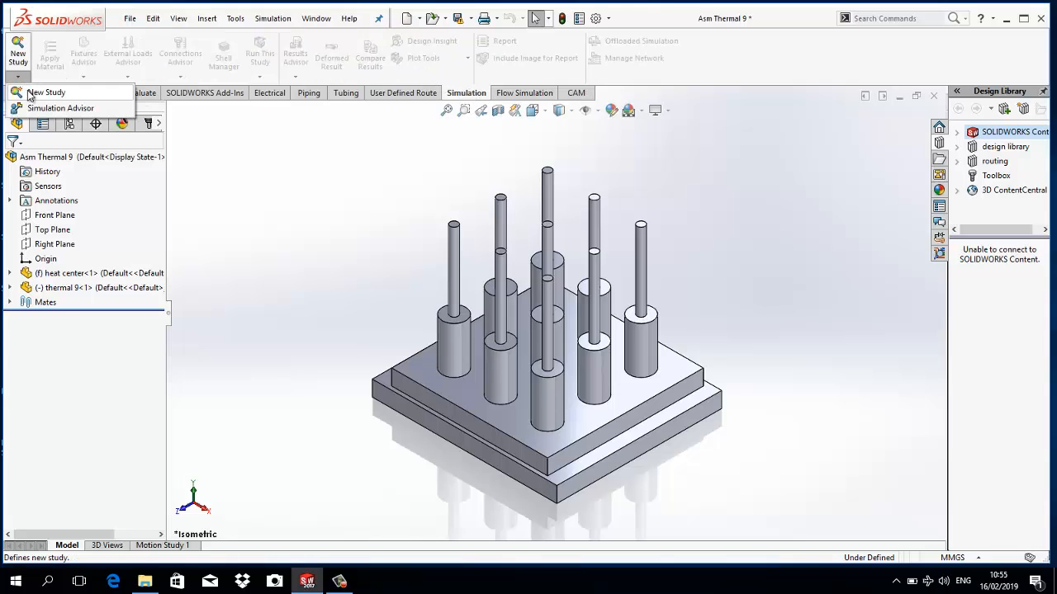
pyautogui.click(29, 92)
pyautogui.moveTo(56, 252); pyautogui.dragTo(15, 257)
pyautogui.click(19, 313)
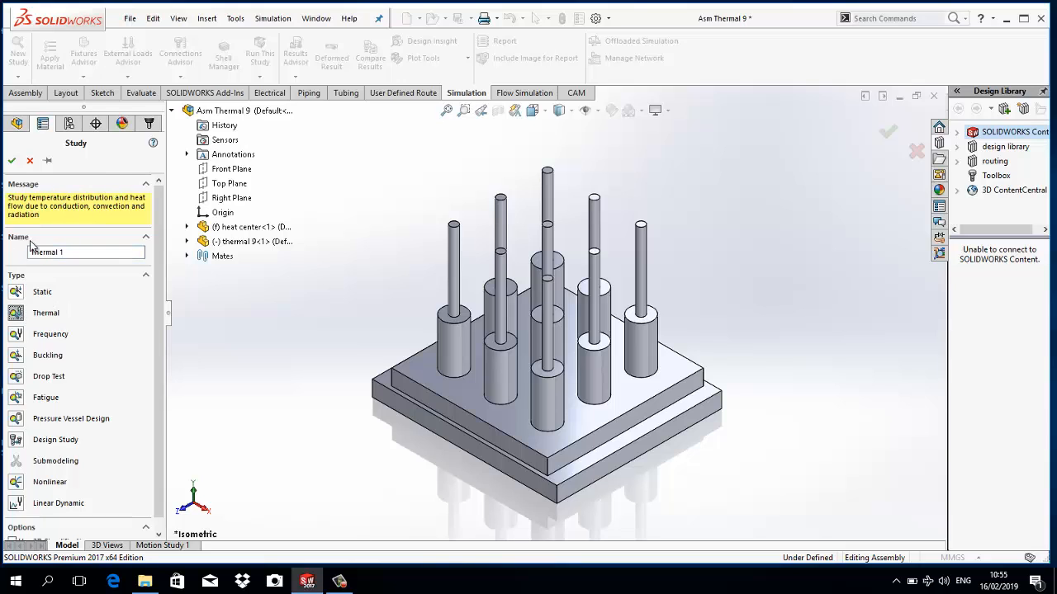
pyautogui.click(11, 160)
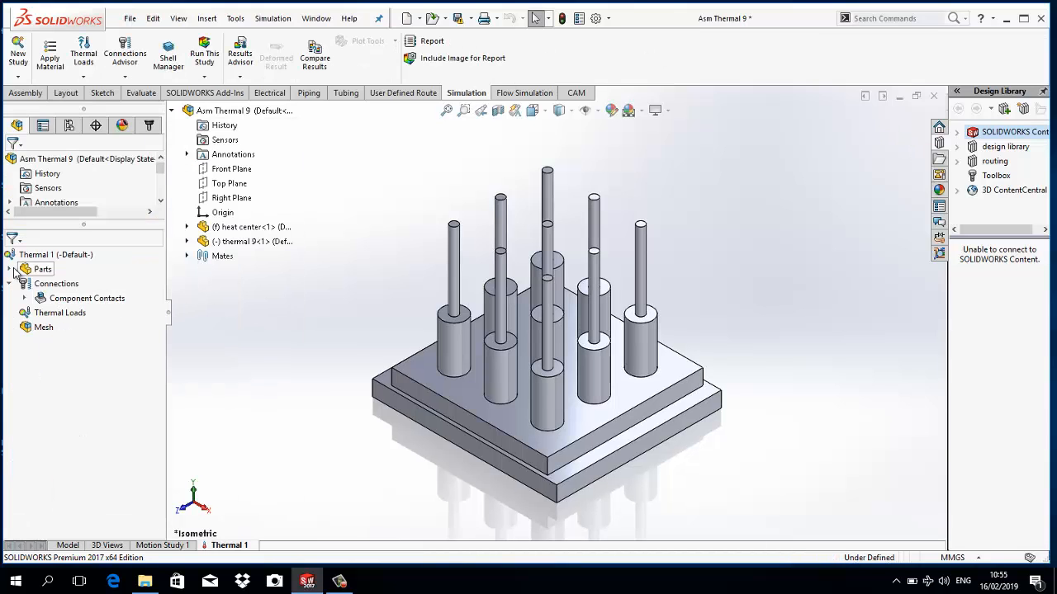
# - Apply the DIN Steel (Alloyed) material 1.5805 (10NiCr5-4) to the heat center-1 part in the thermal study
pyautogui.click(9, 269)
pyautogui.click(47, 285)
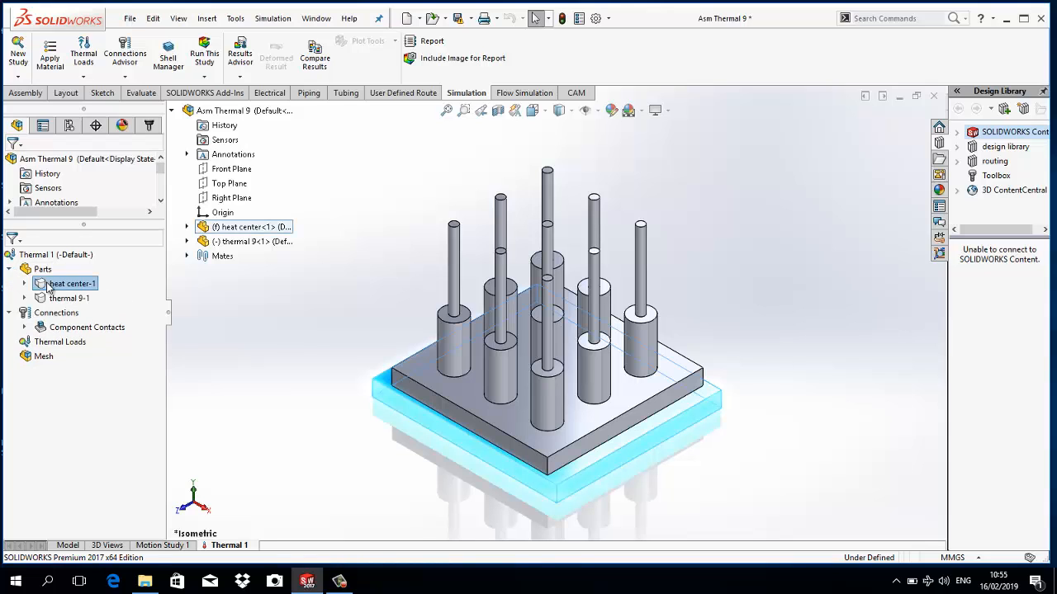
pyautogui.click(58, 300)
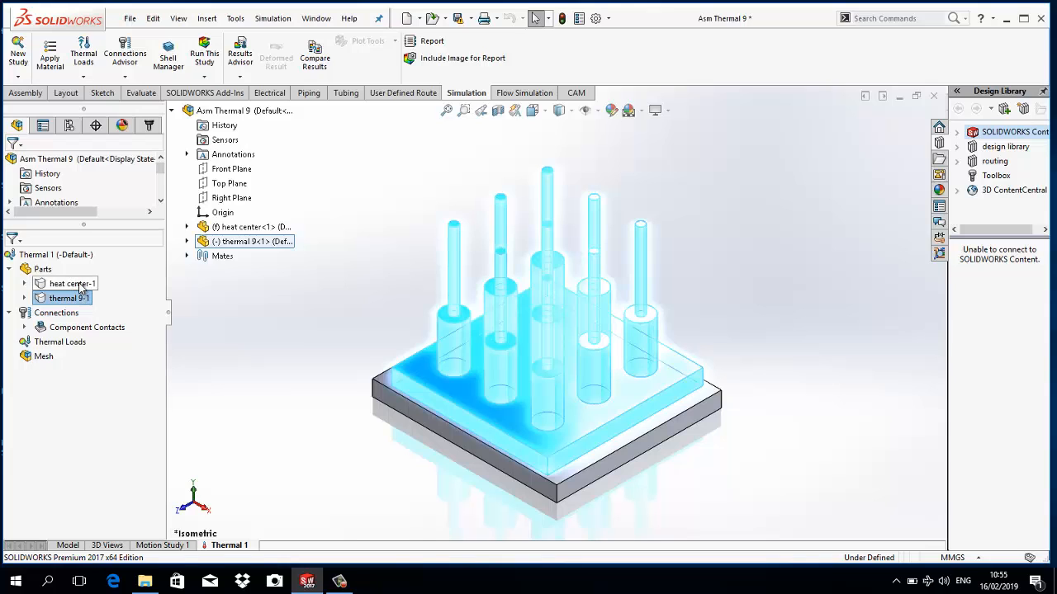
pyautogui.click(81, 285)
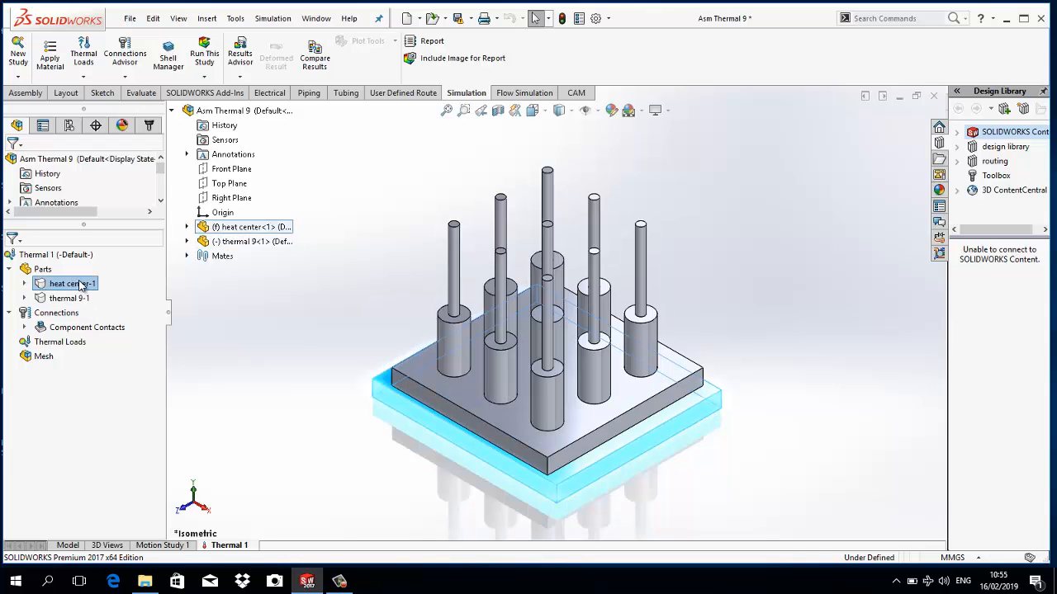
pyautogui.rightClick(81, 284)
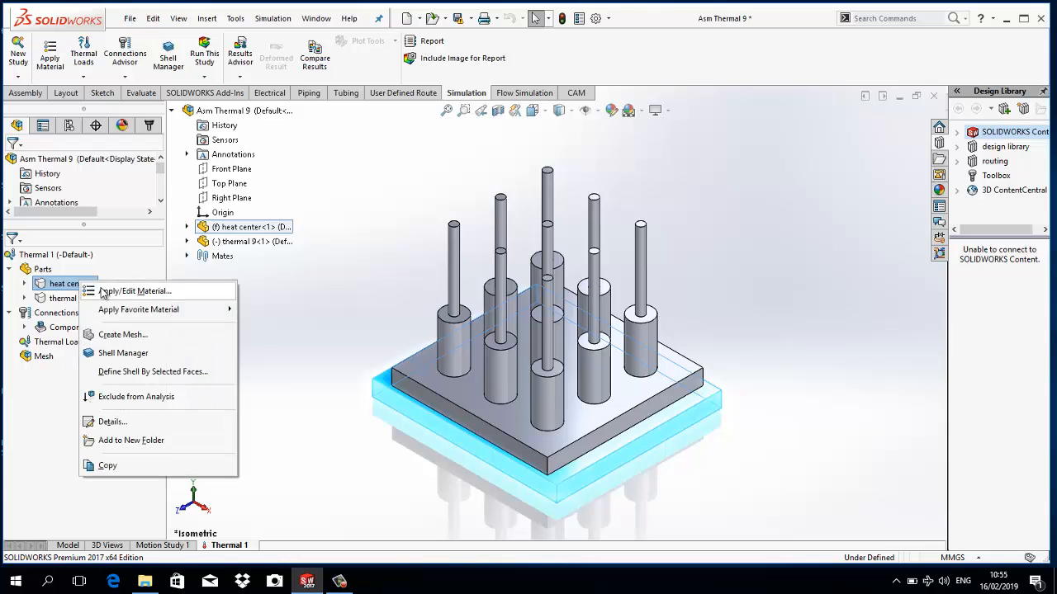
pyautogui.click(103, 291)
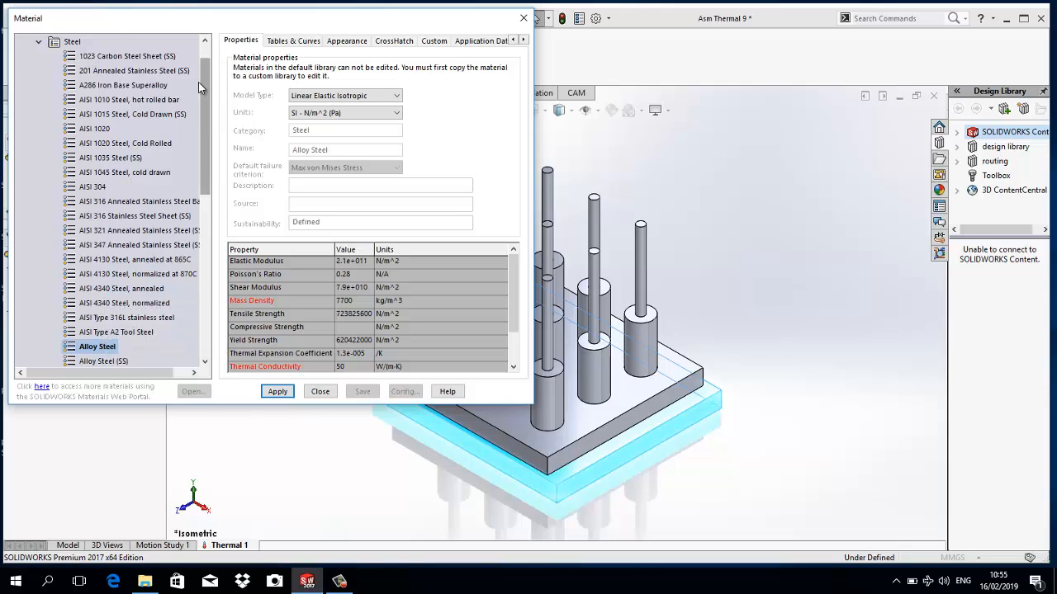
pyautogui.scroll(2, 198, 89)
pyautogui.click(23, 44)
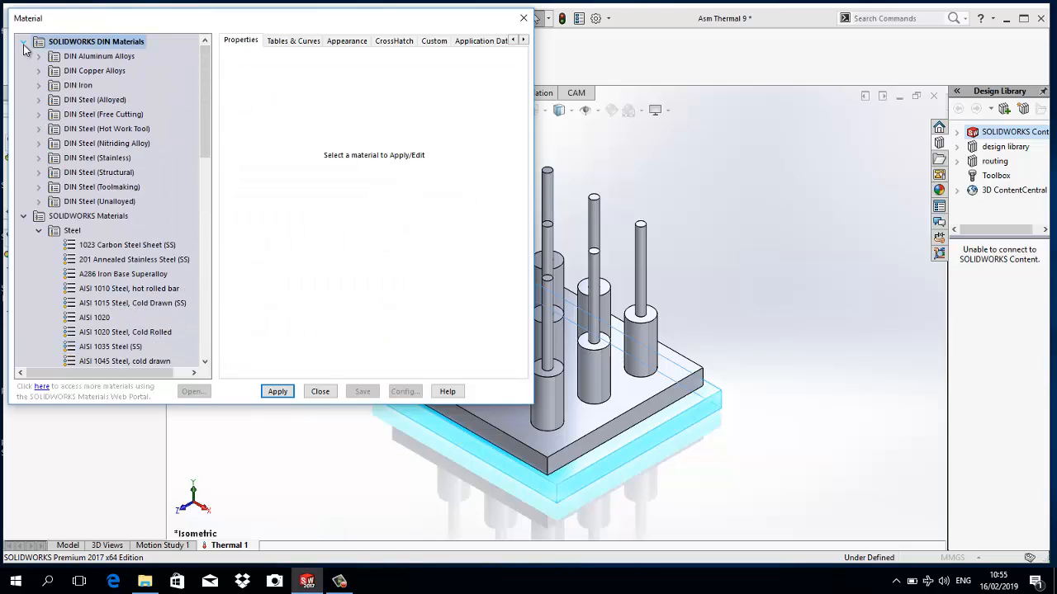
pyautogui.click(38, 55)
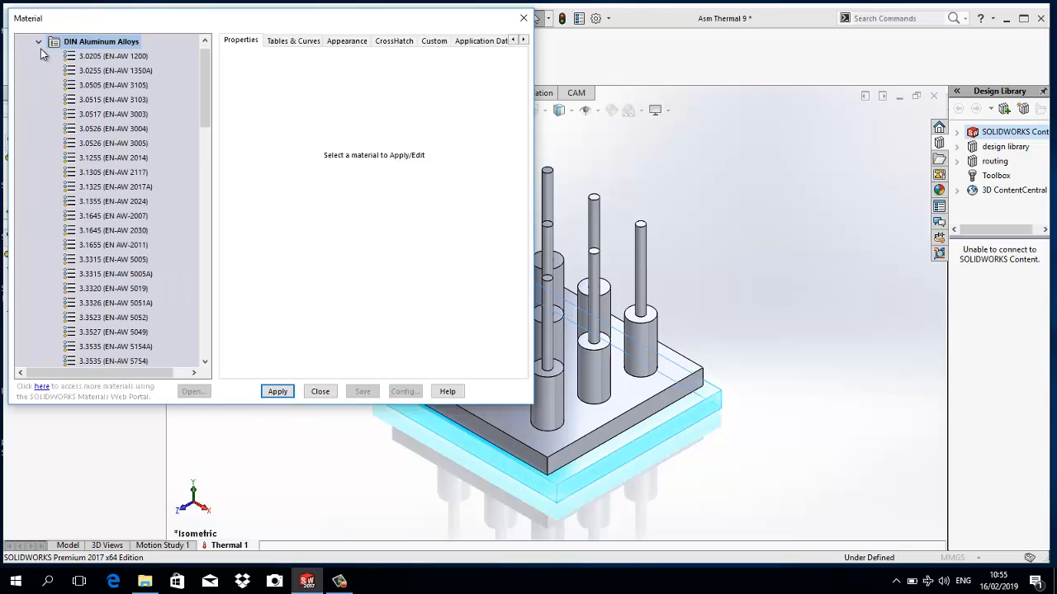
pyautogui.click(39, 42)
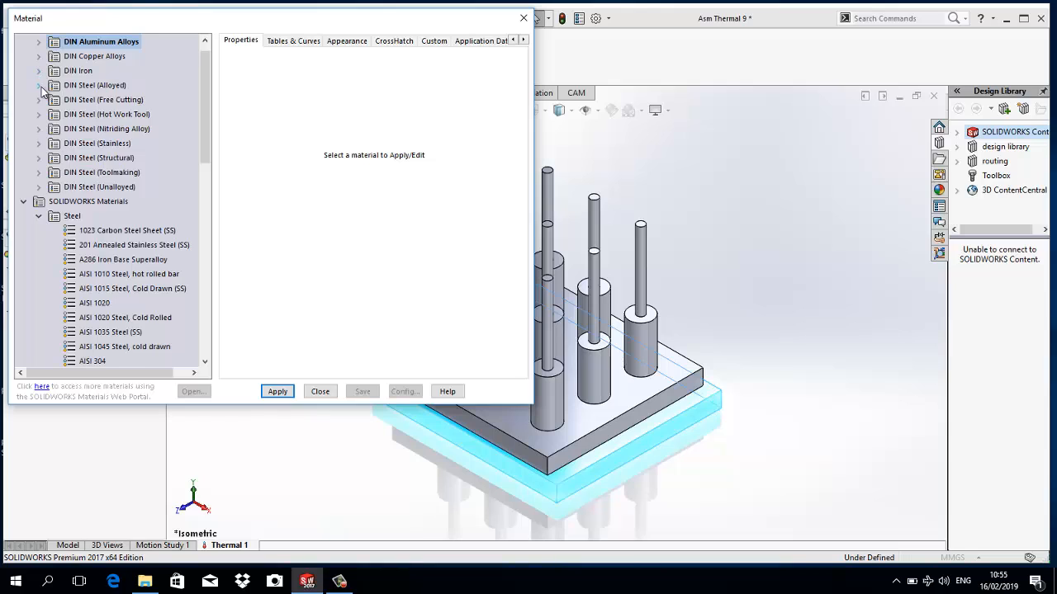
pyautogui.click(39, 86)
pyautogui.click(83, 72)
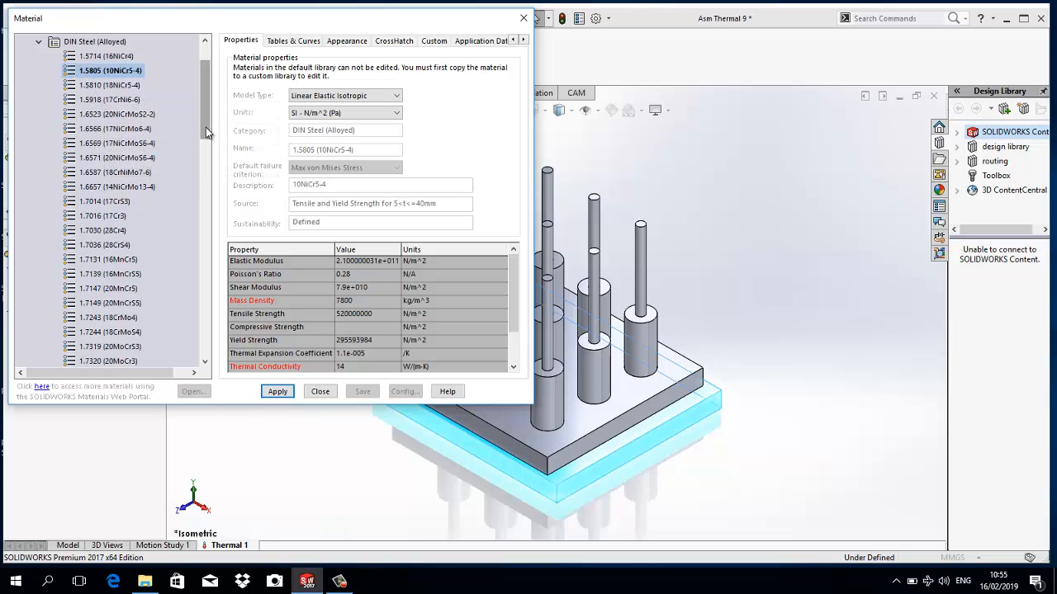
pyautogui.moveTo(206, 136); pyautogui.dragTo(216, 107)
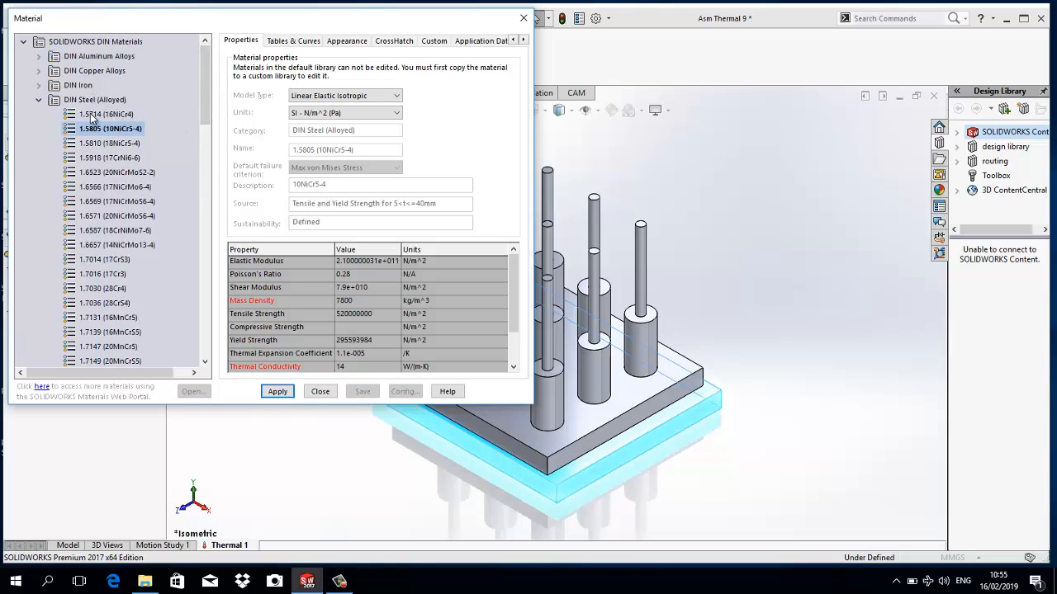
pyautogui.moveTo(203, 106); pyautogui.dragTo(196, 181)
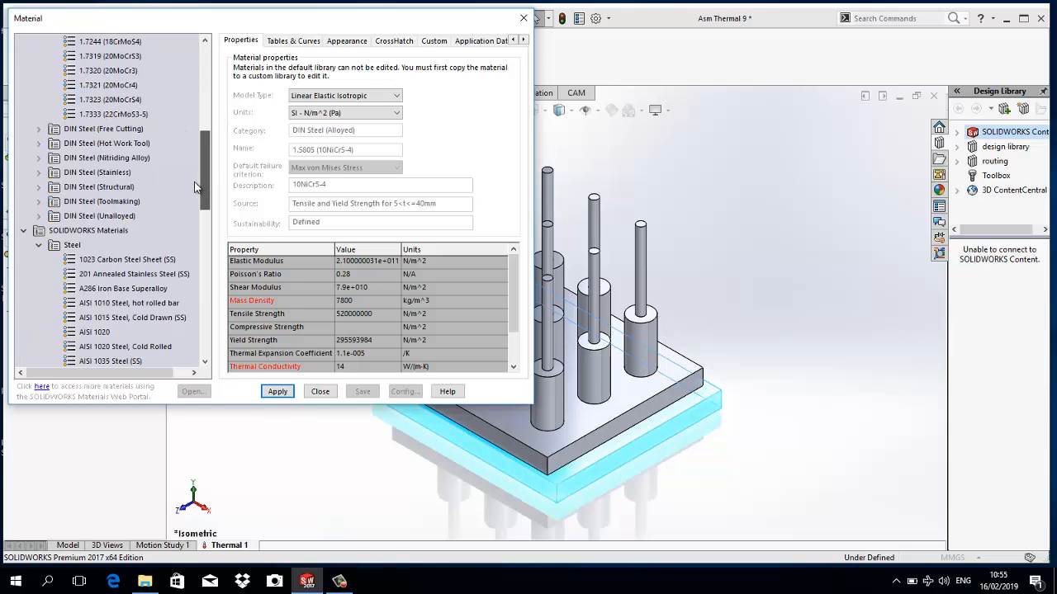
pyautogui.click(277, 392)
pyautogui.click(319, 392)
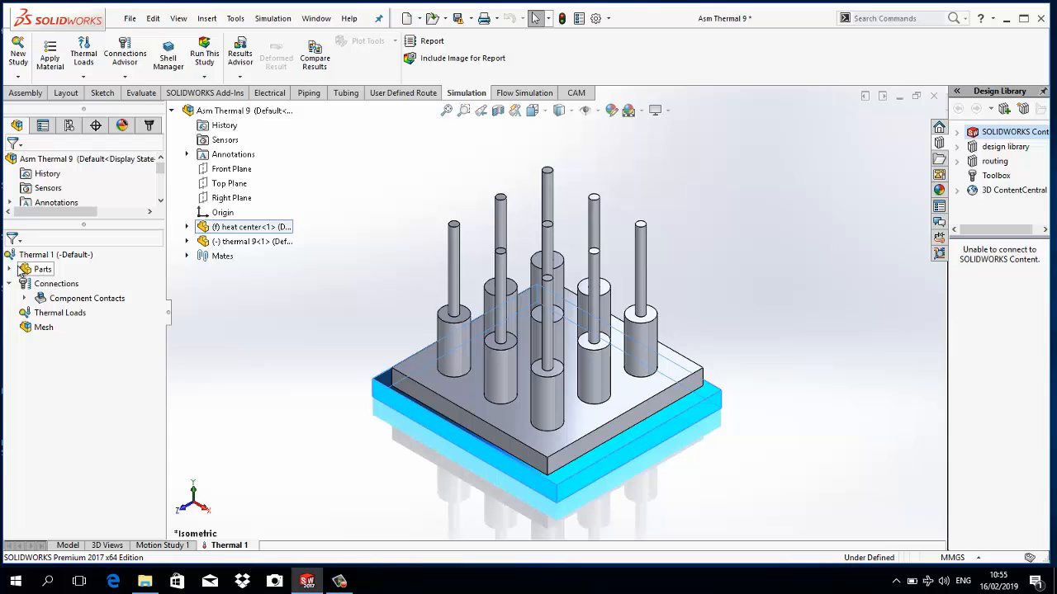
pyautogui.click(11, 269)
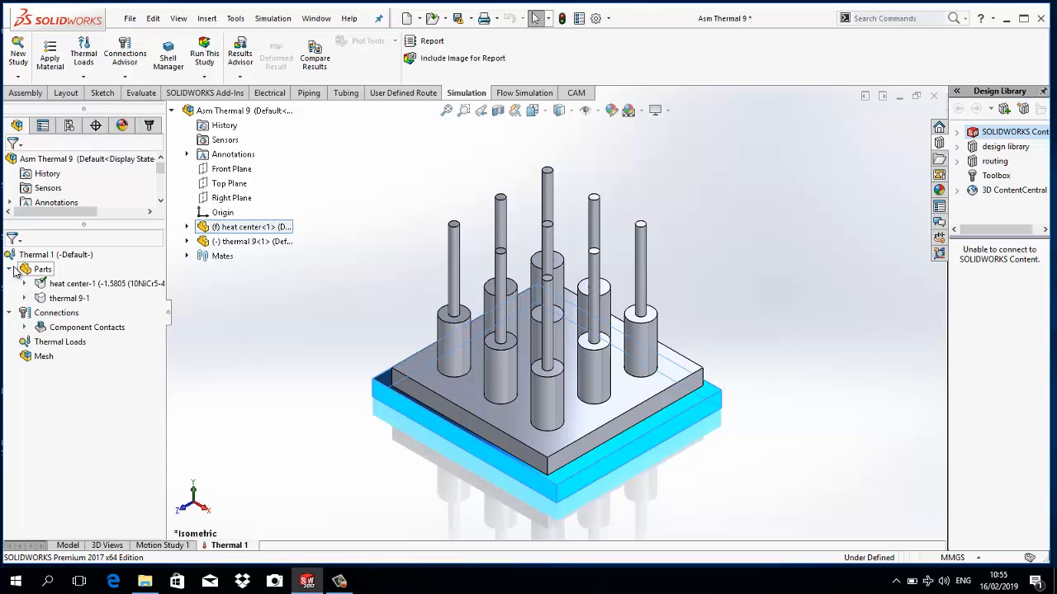
# - Apply the Steel library material Chrome Stainless Steel to the thermal 9-1 part in the thermal study
pyautogui.rightClick(71, 300)
pyautogui.click(87, 307)
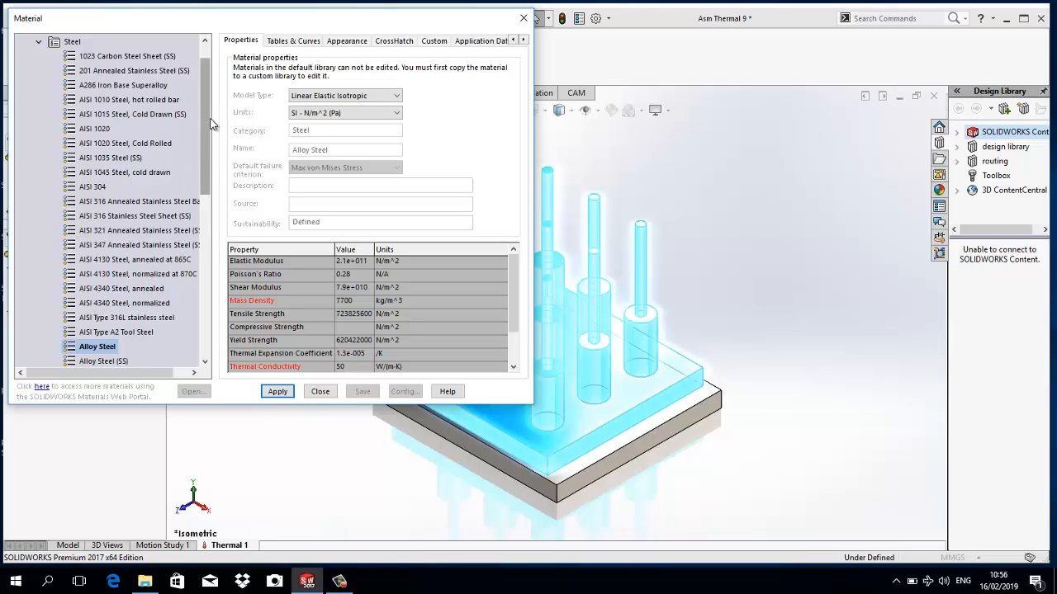
pyautogui.moveTo(208, 119); pyautogui.dragTo(209, 274)
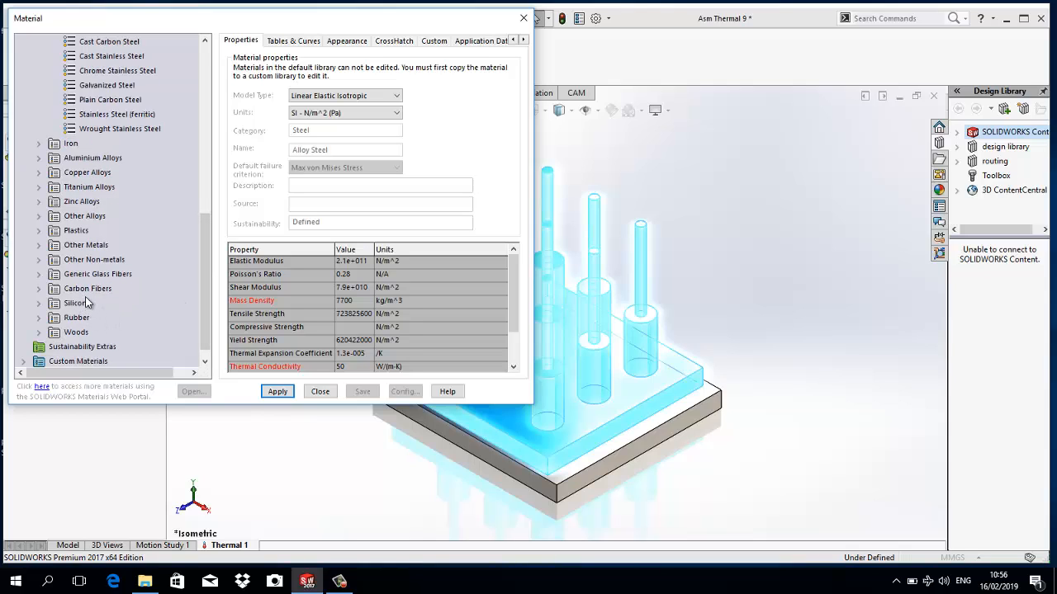
pyautogui.scroll(1, 97, 231)
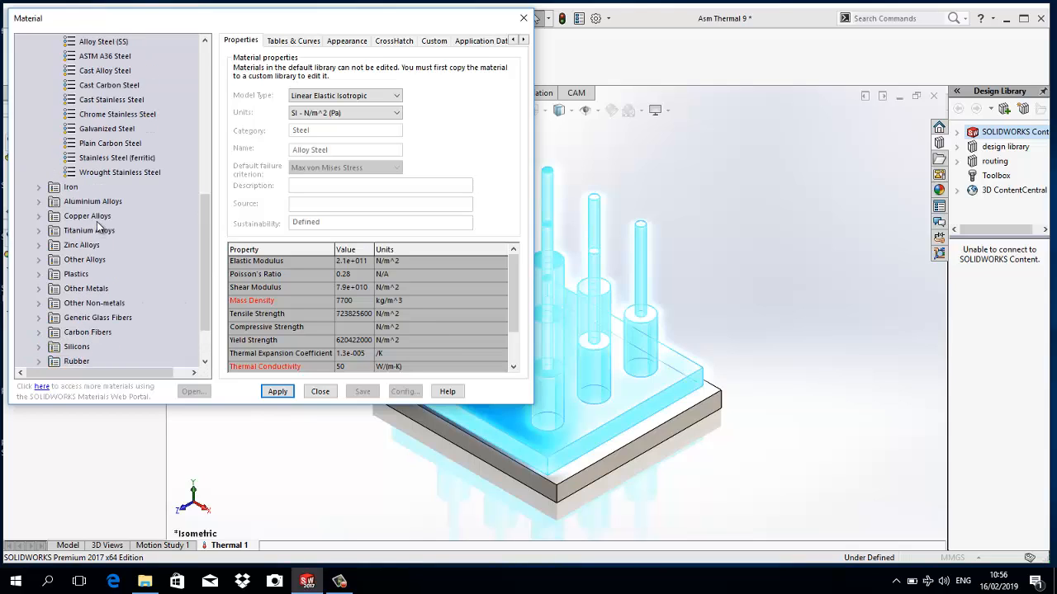
pyautogui.click(116, 114)
pyautogui.click(278, 391)
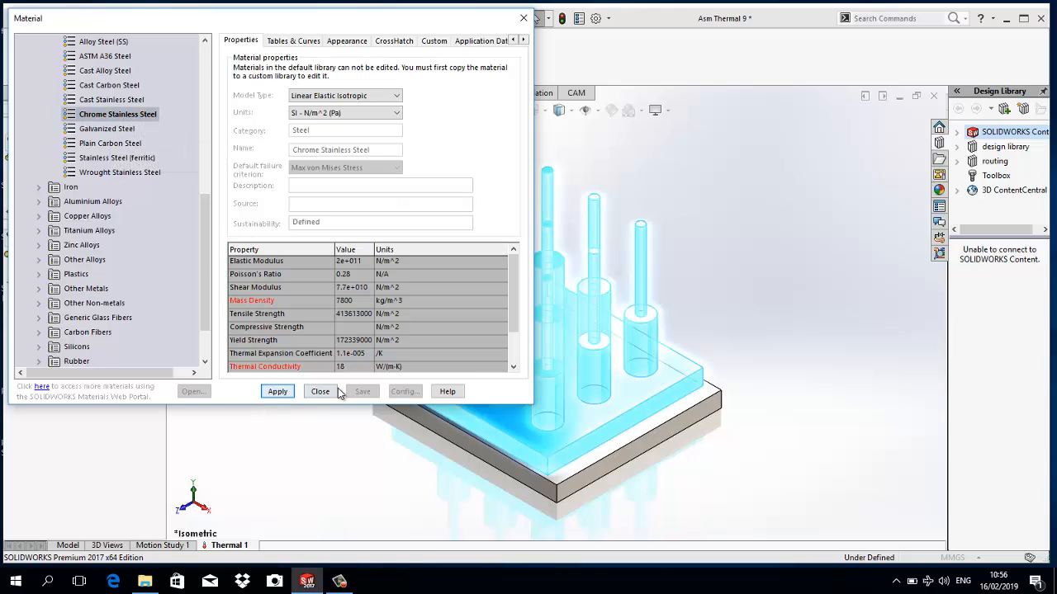
pyautogui.click(326, 392)
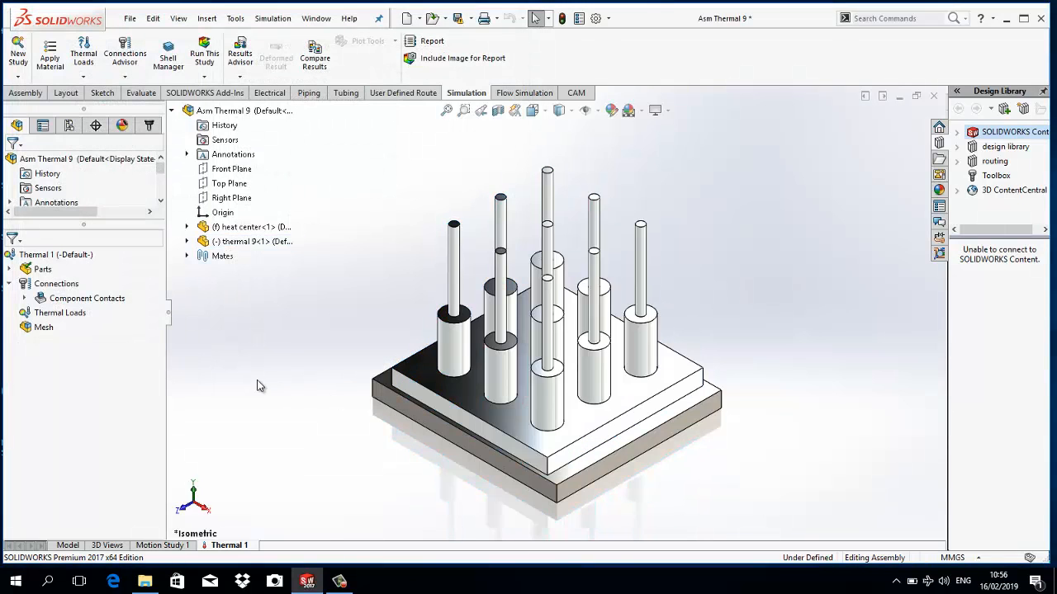
pyautogui.click(11, 270)
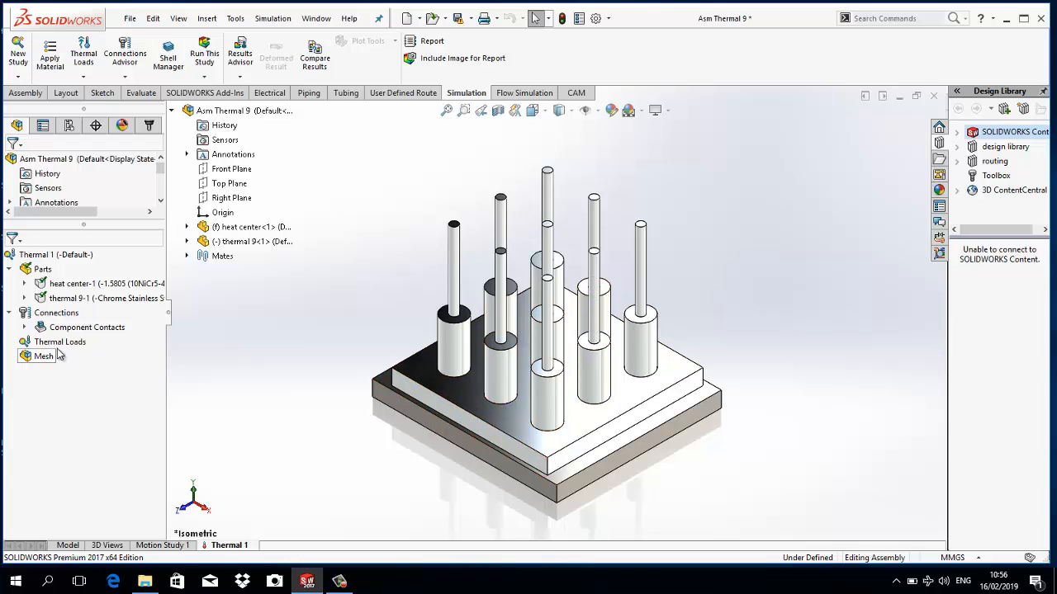
pyautogui.click(74, 298)
pyautogui.click(297, 347)
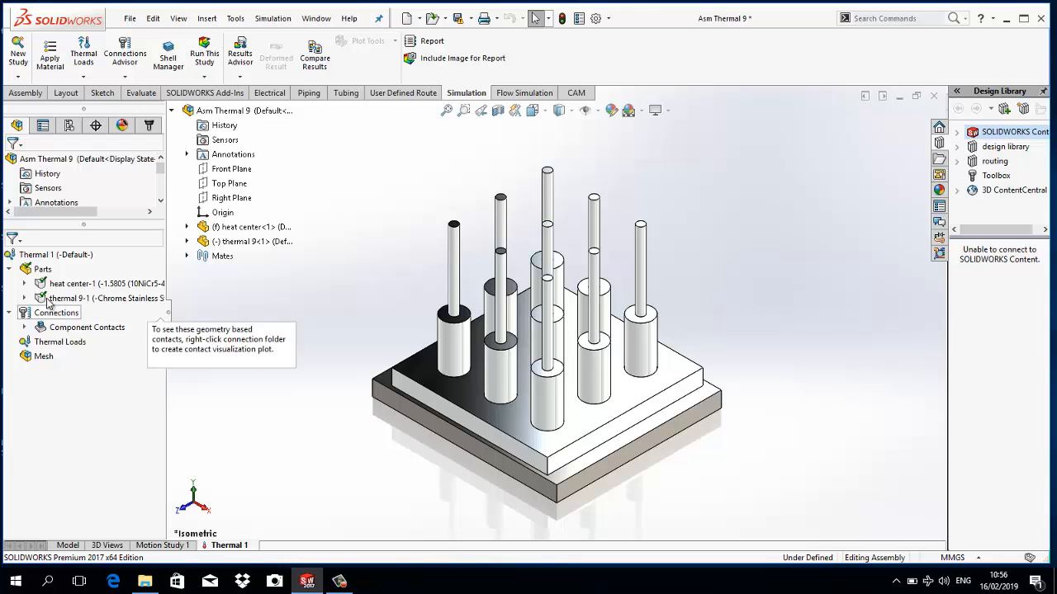
# - Start a Temperature thermal load and select the six outer faces of the heat center base plate
pyautogui.rightClick(62, 341)
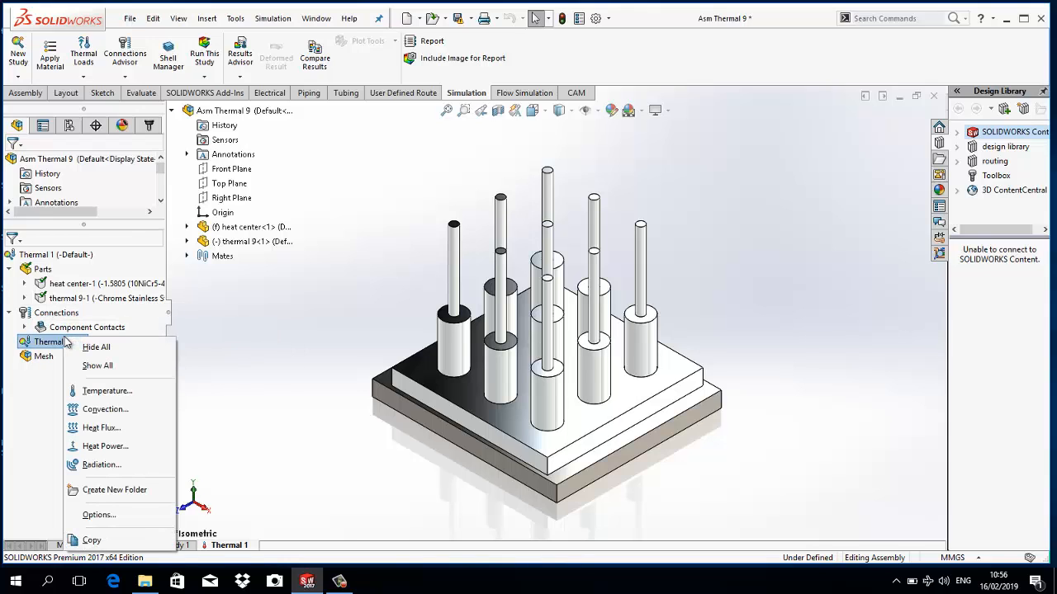
pyautogui.click(109, 391)
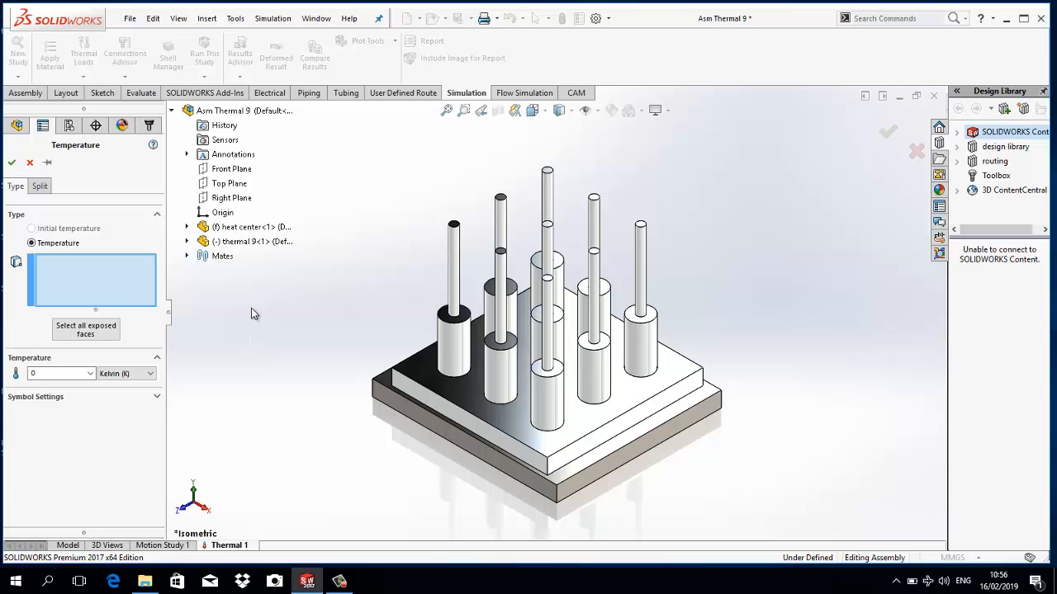
pyautogui.scroll(-2, 368, 324)
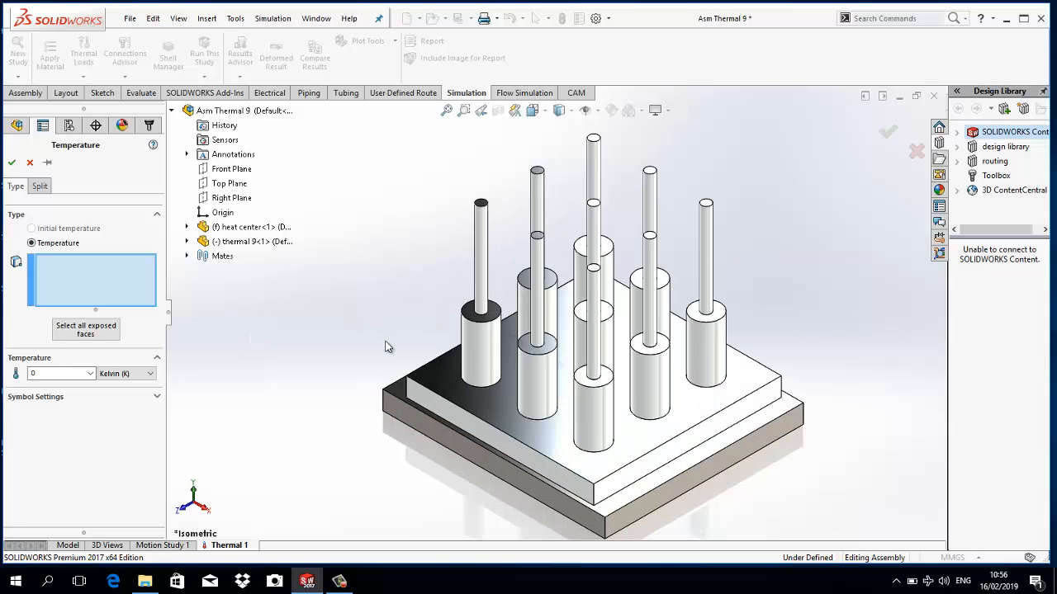
pyautogui.click(402, 397)
pyautogui.moveTo(432, 460); pyautogui.dragTo(611, 433, button='middle')
pyautogui.click(455, 420)
pyautogui.click(542, 409)
pyautogui.click(489, 402)
pyautogui.click(625, 437)
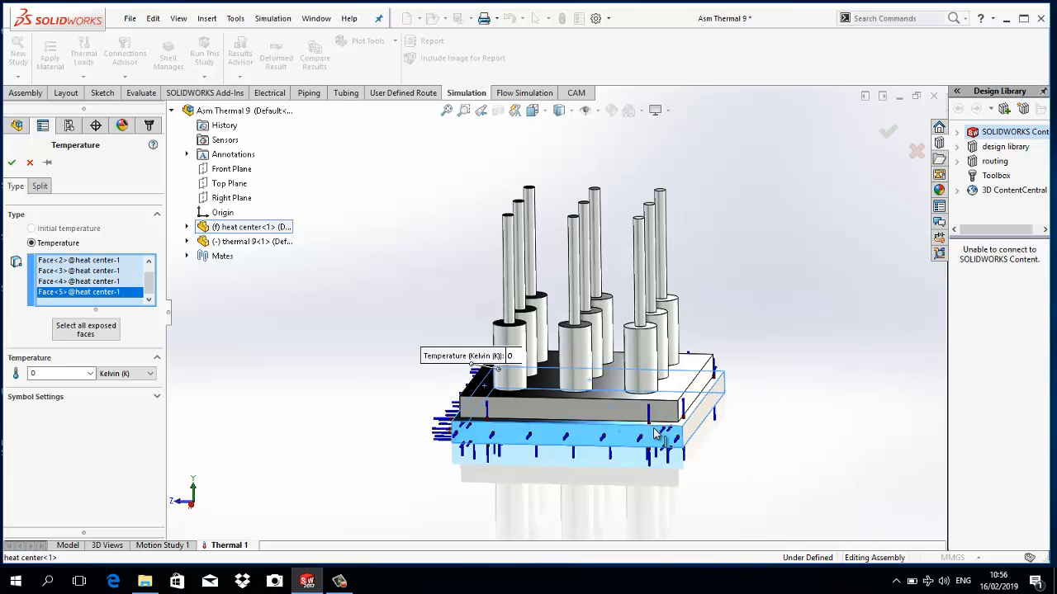
pyautogui.click(696, 432)
pyautogui.moveTo(759, 429); pyautogui.dragTo(495, 383, button='middle')
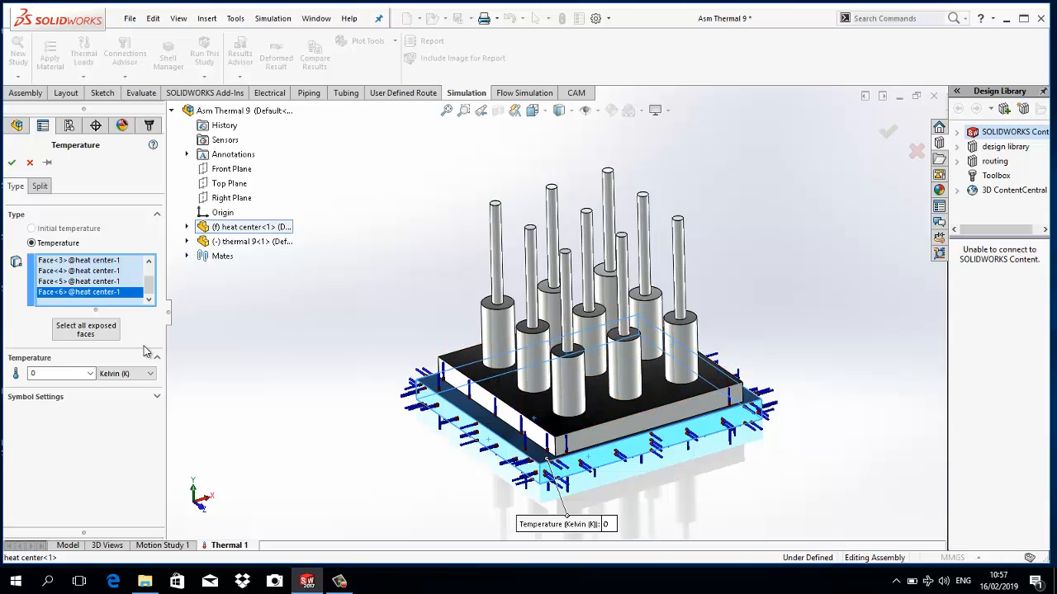
# - Set the heat center's temperature load to 250 Celsius and accept it
pyautogui.click(137, 378)
pyautogui.click(132, 398)
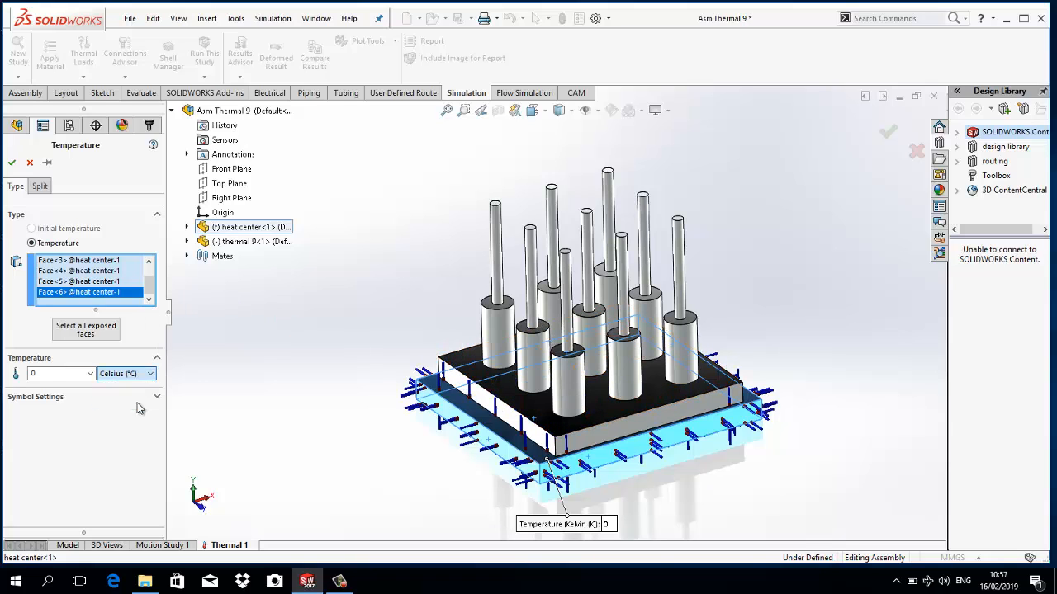
pyautogui.click(79, 373)
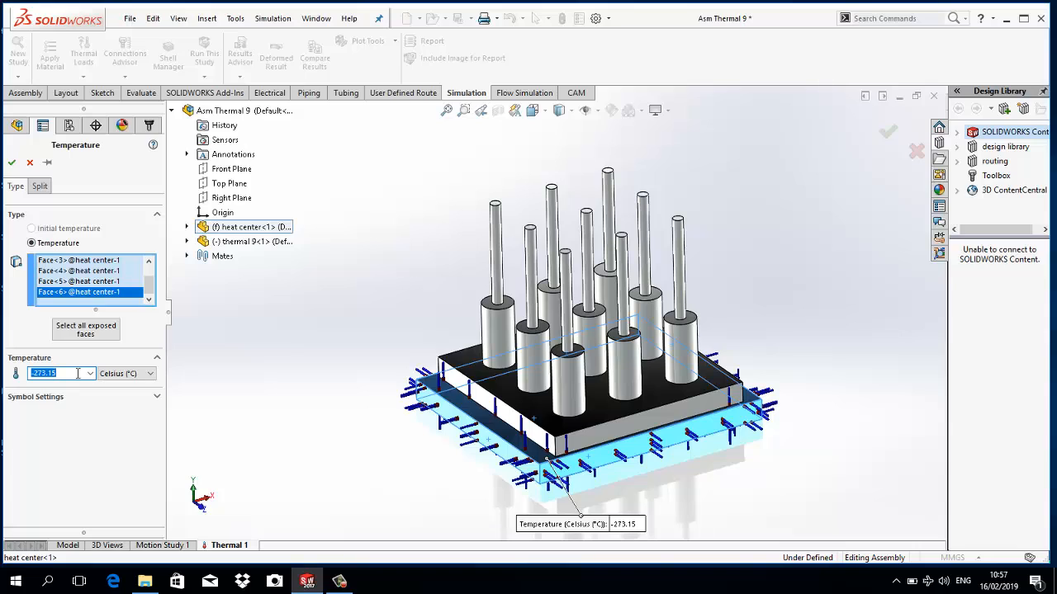
pyautogui.write('2510')
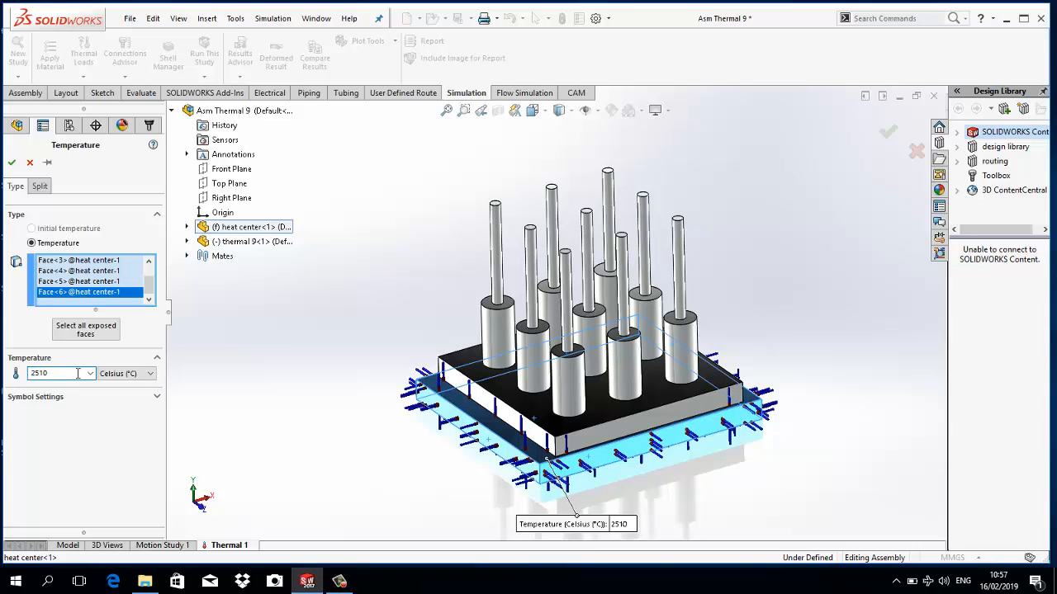
pyautogui.press('BackSpace')
pyautogui.press('BackSpace')
pyautogui.write('0')
pyautogui.click(11, 164)
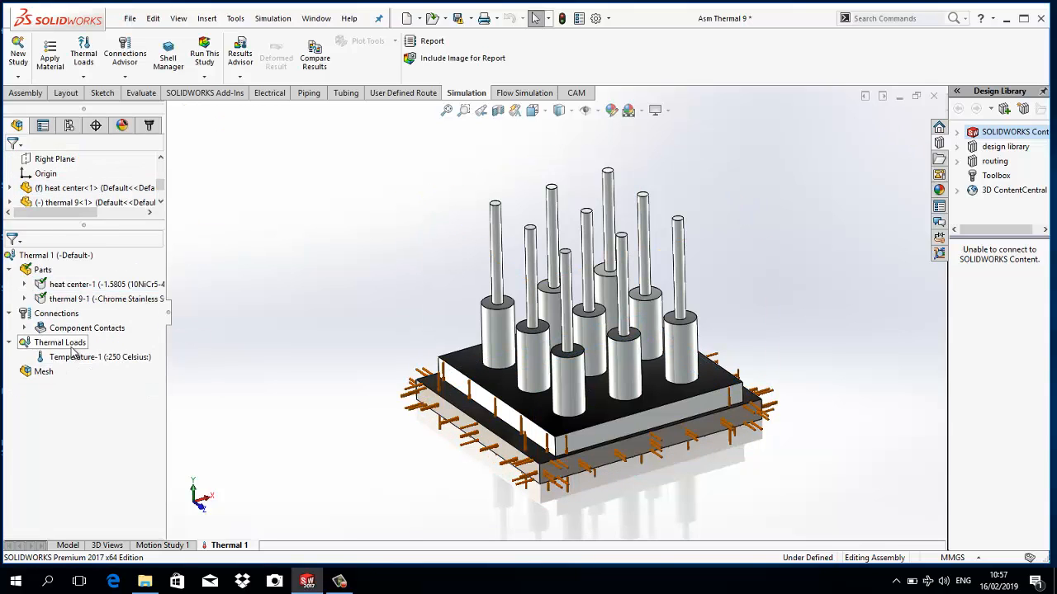
# - Start a Convection load on all exposed faces, then remove the heat center faces so only thermal 9-1 faces stay selected
pyautogui.rightClick(72, 345)
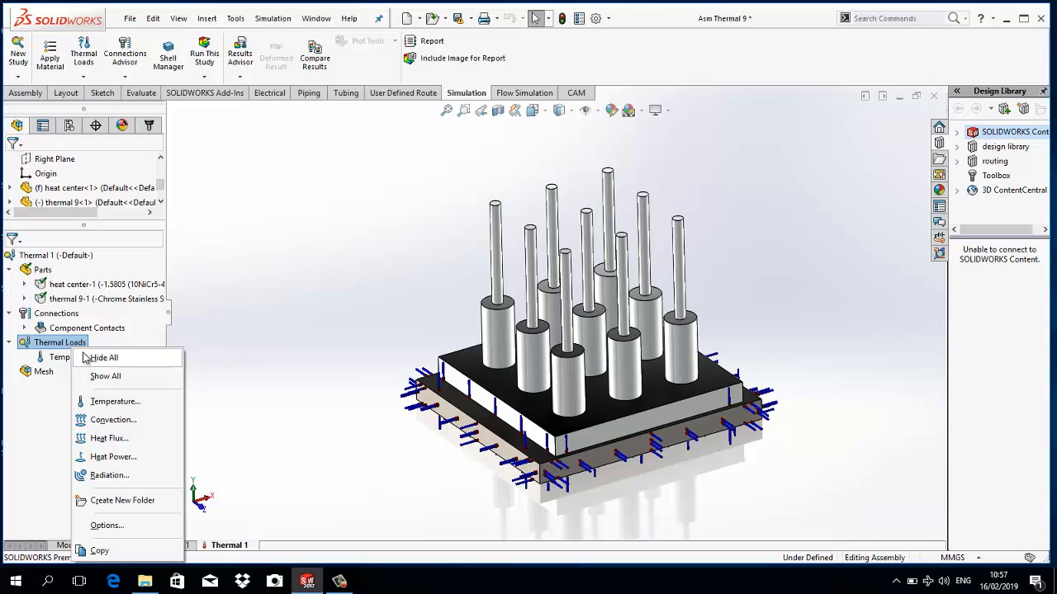
pyautogui.click(108, 421)
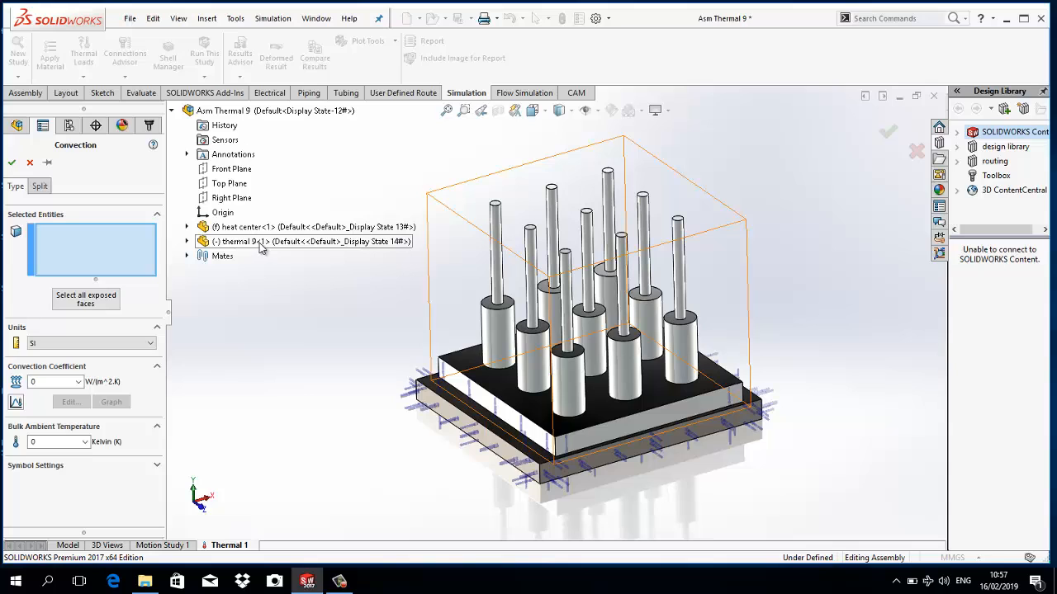
pyautogui.click(187, 241)
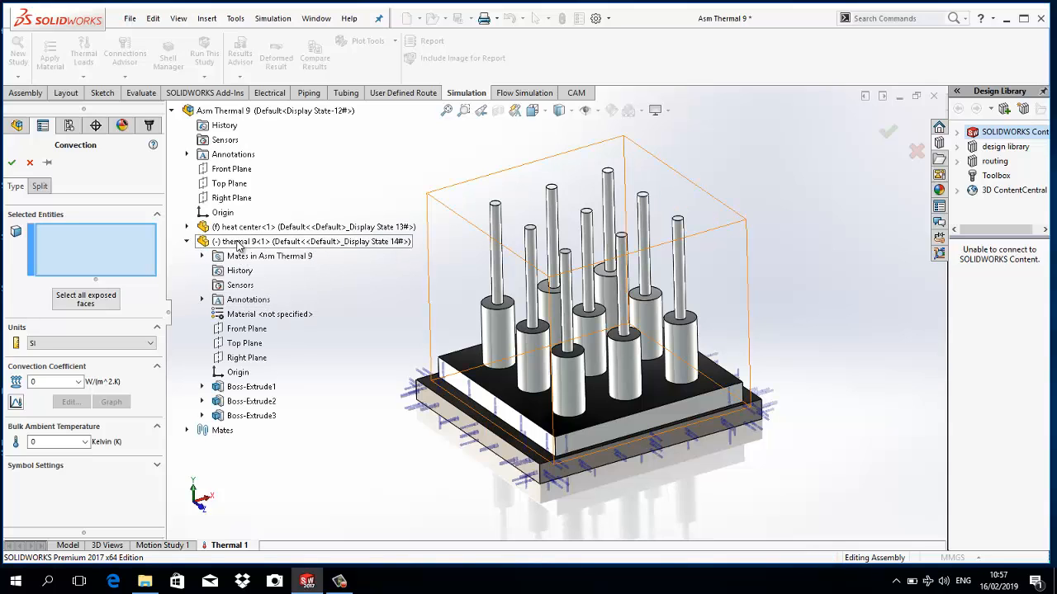
pyautogui.click(110, 296)
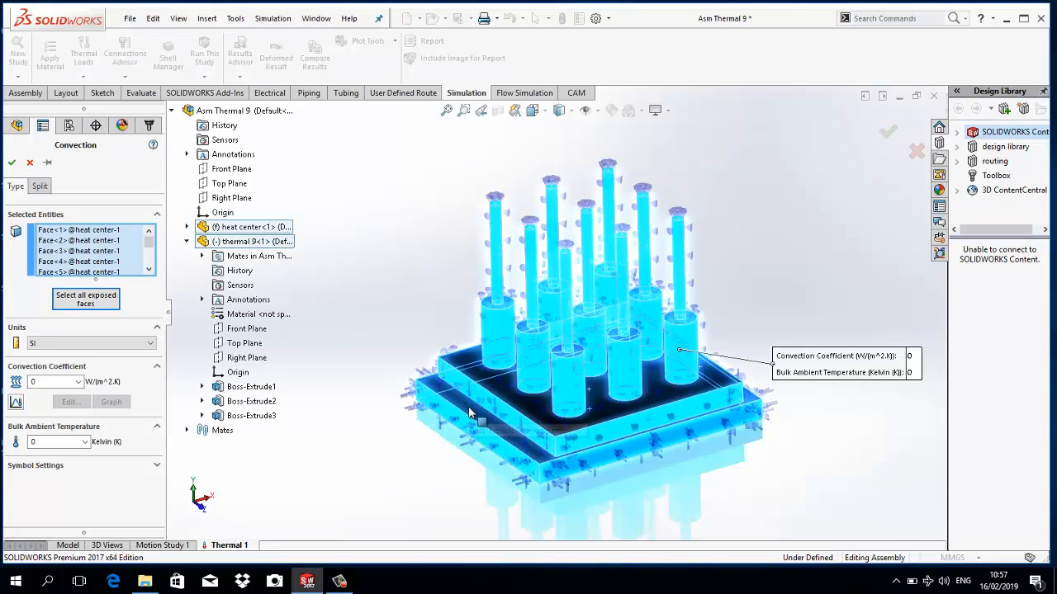
pyautogui.moveTo(610, 461); pyautogui.dragTo(572, 448, button='middle')
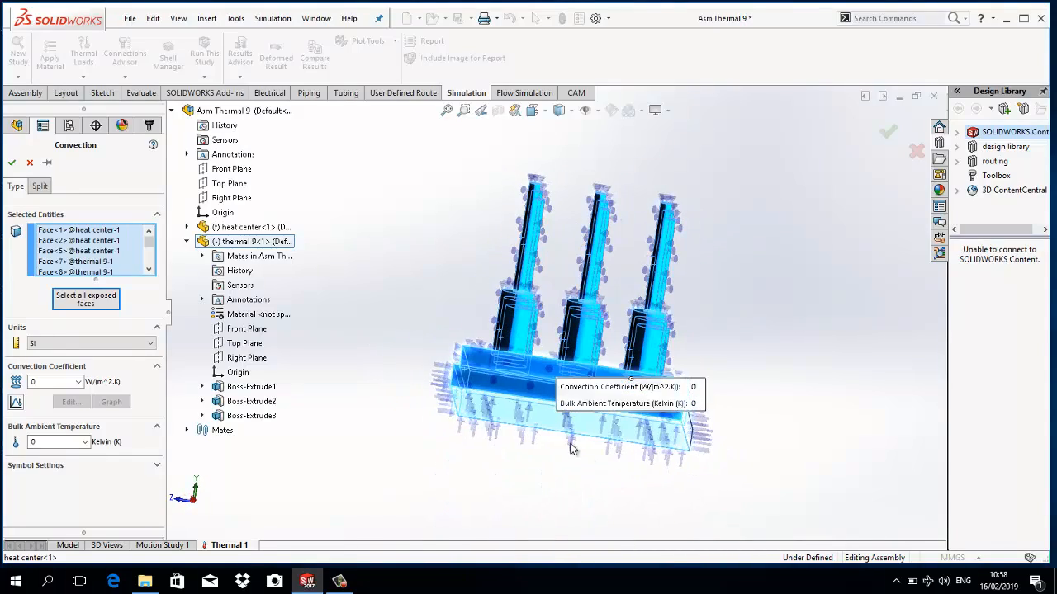
pyautogui.click(504, 387)
pyautogui.click(506, 414)
pyautogui.moveTo(514, 433); pyautogui.dragTo(464, 358, button='middle')
pyautogui.click(476, 406)
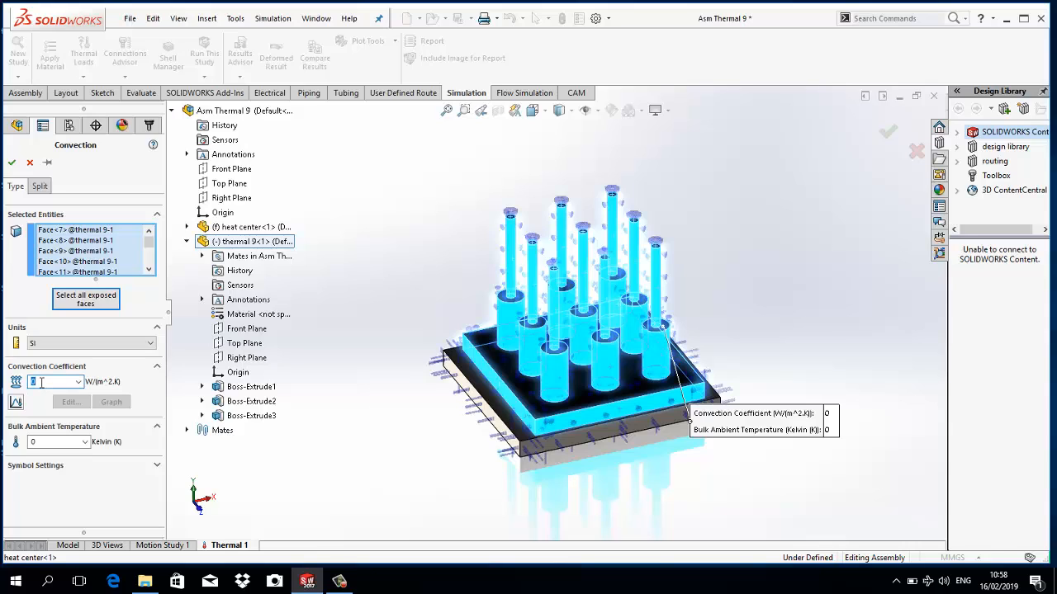
# - Set the convection coefficient to 15 W/(m^2.K) and the bulk ambient temperature to 305 Kelvin, and accept the load
pyautogui.write('5')
pyautogui.click(57, 443)
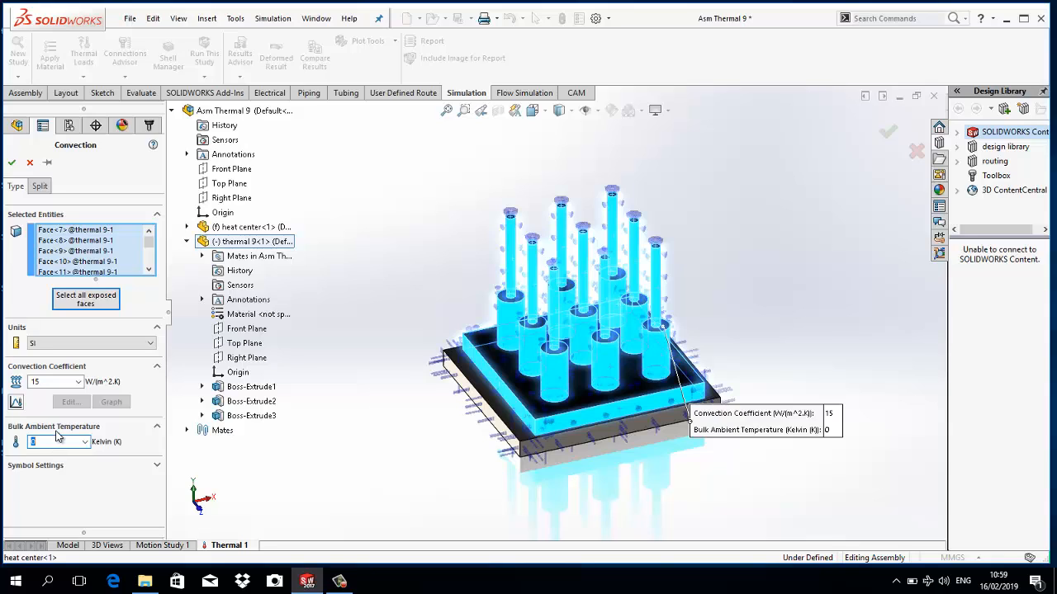
pyautogui.write('305')
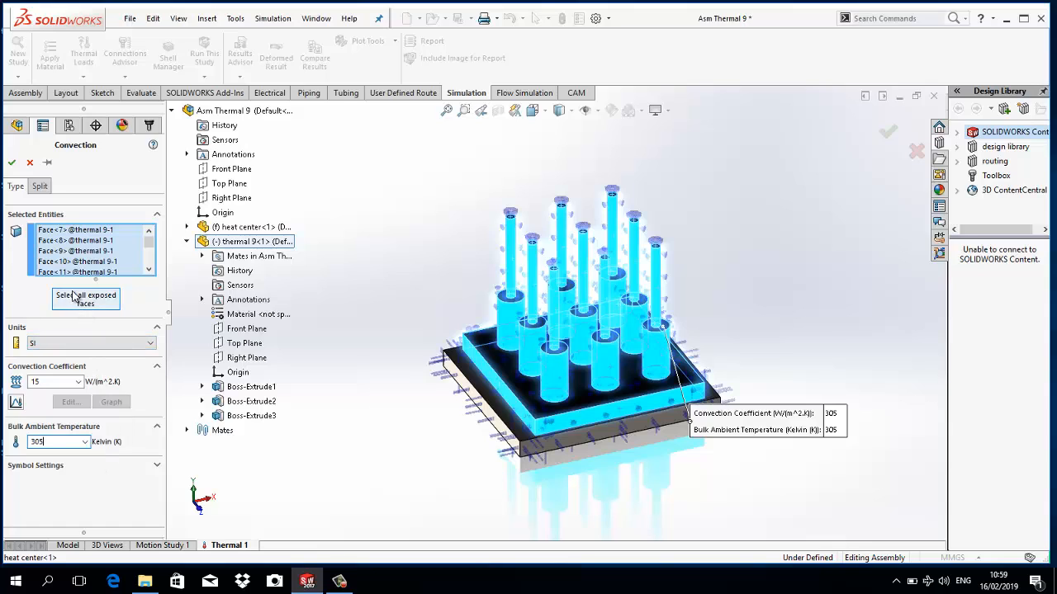
pyautogui.click(11, 162)
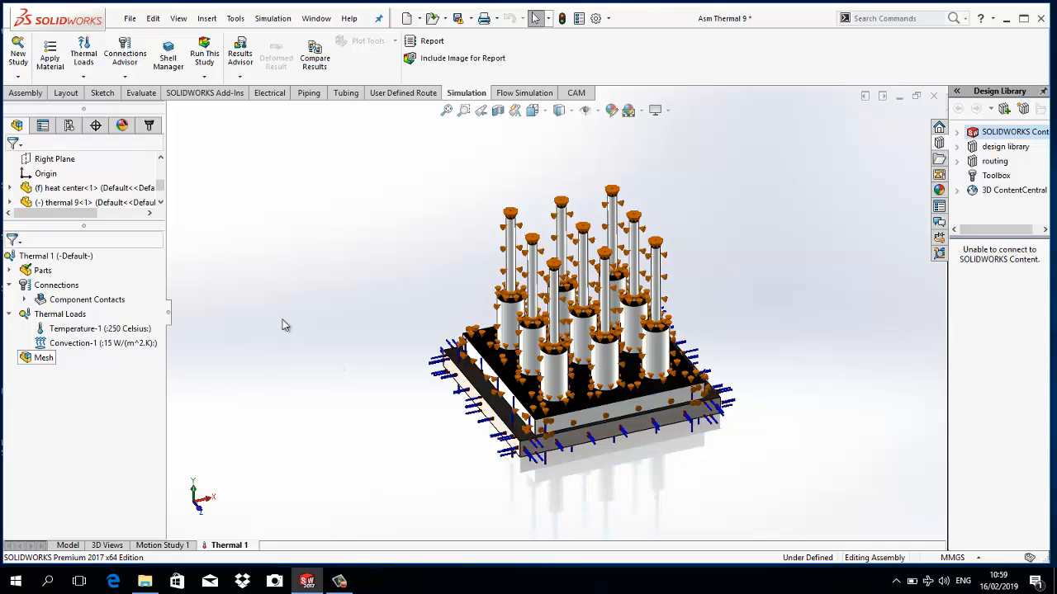
# - Mesh the assembly with the default mesh density and run the thermal study
pyautogui.rightClick(39, 360)
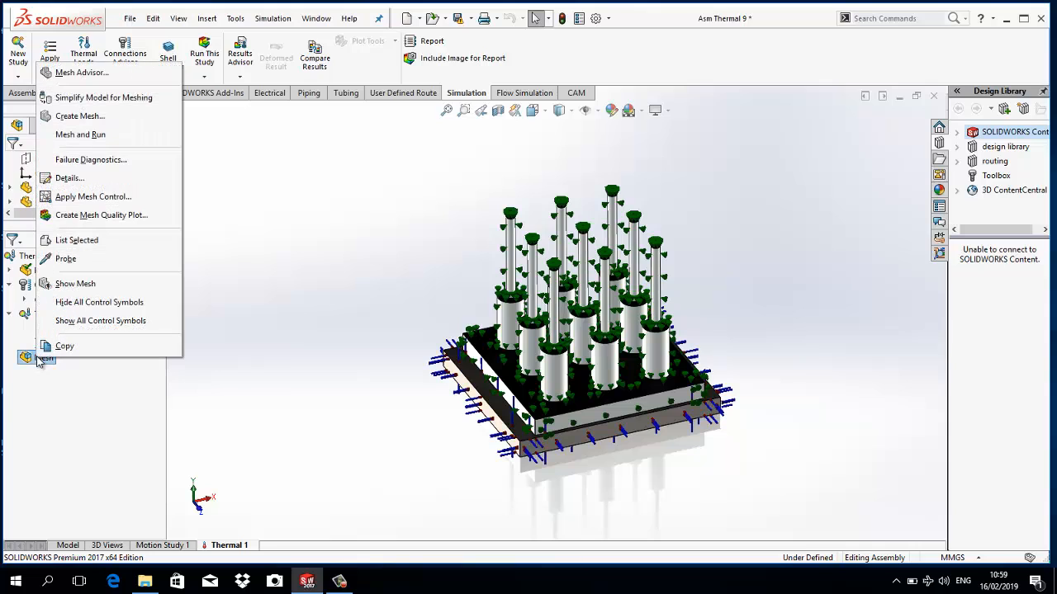
pyautogui.click(101, 118)
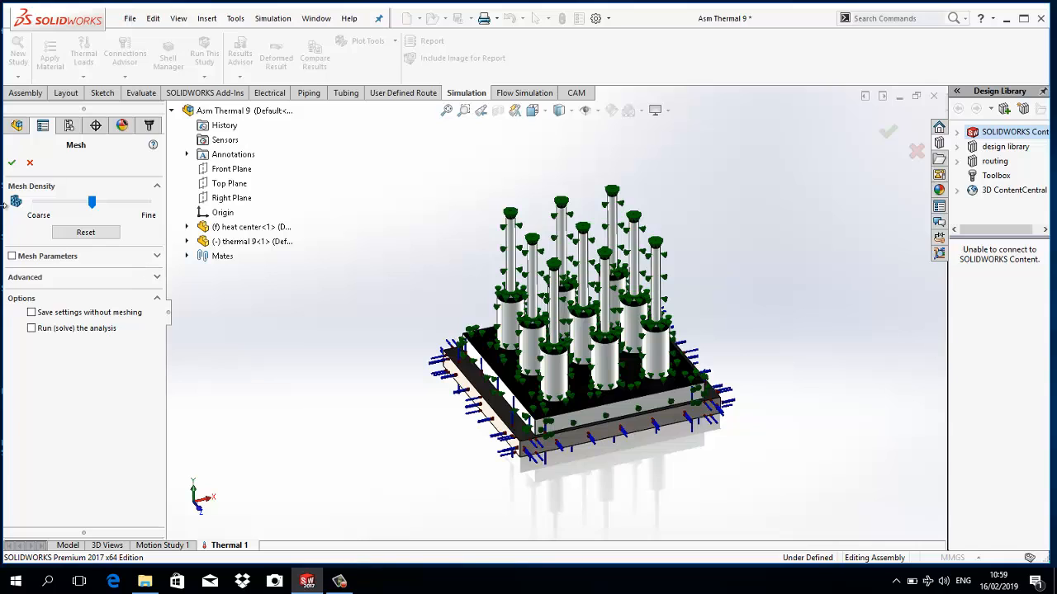
pyautogui.click(12, 165)
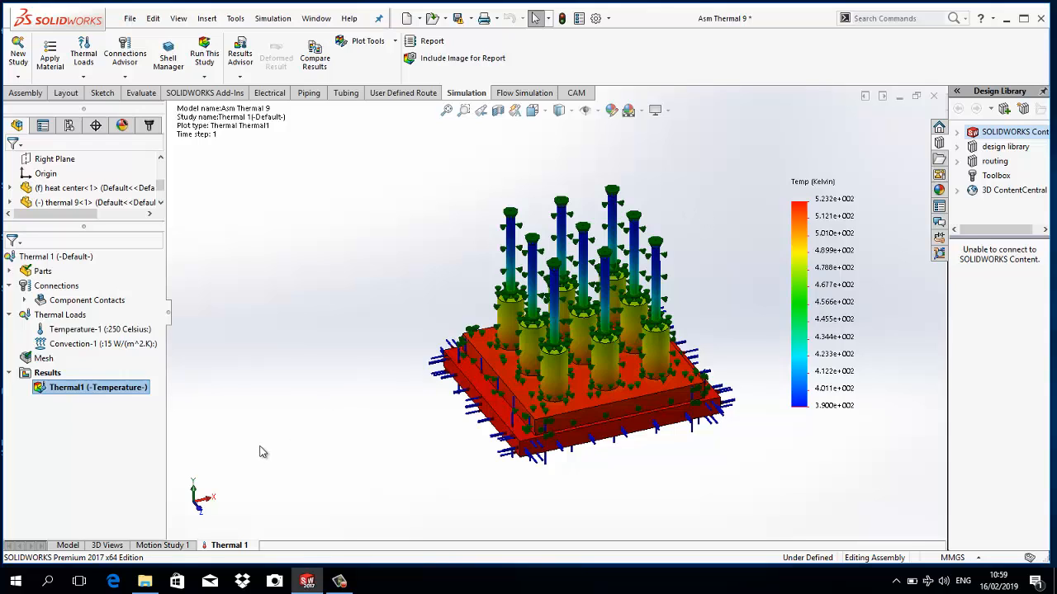
# - Define a new thermal plot of TEMP: Temperature in Celsius
pyautogui.rightClick(31, 375)
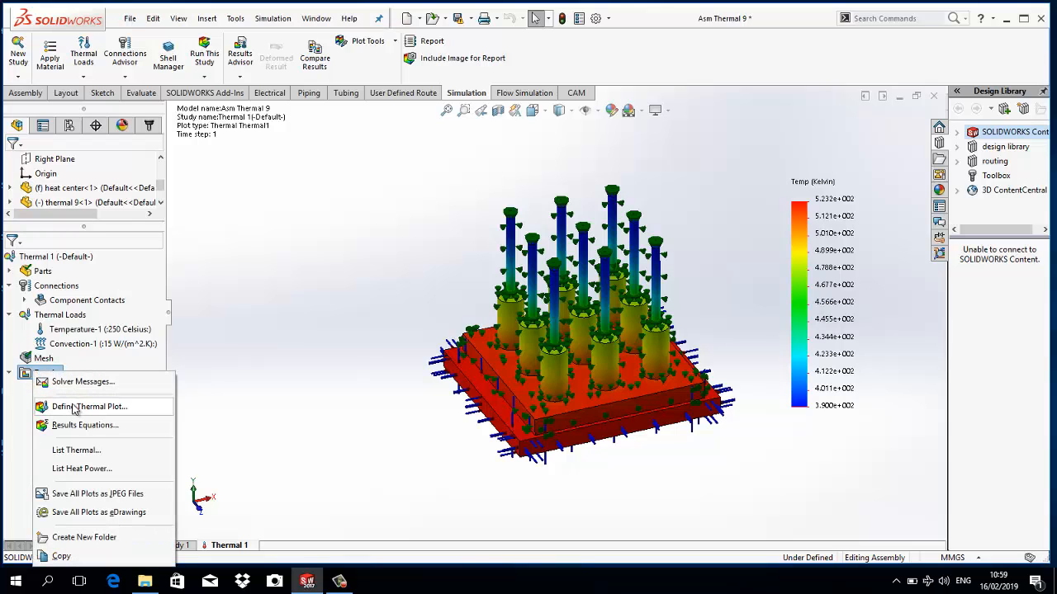
pyautogui.click(76, 407)
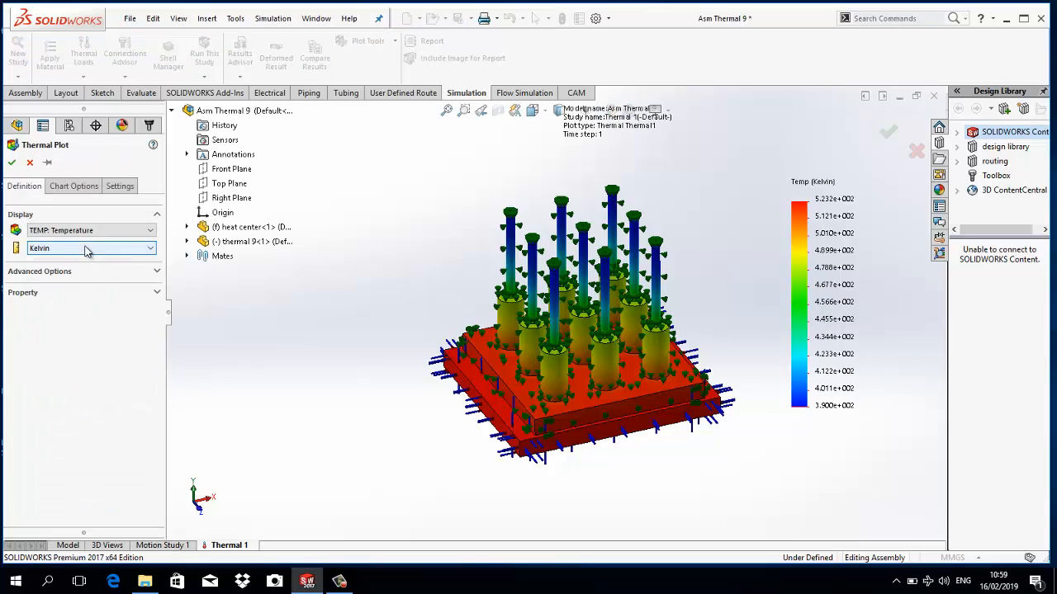
pyautogui.click(87, 249)
pyautogui.click(87, 275)
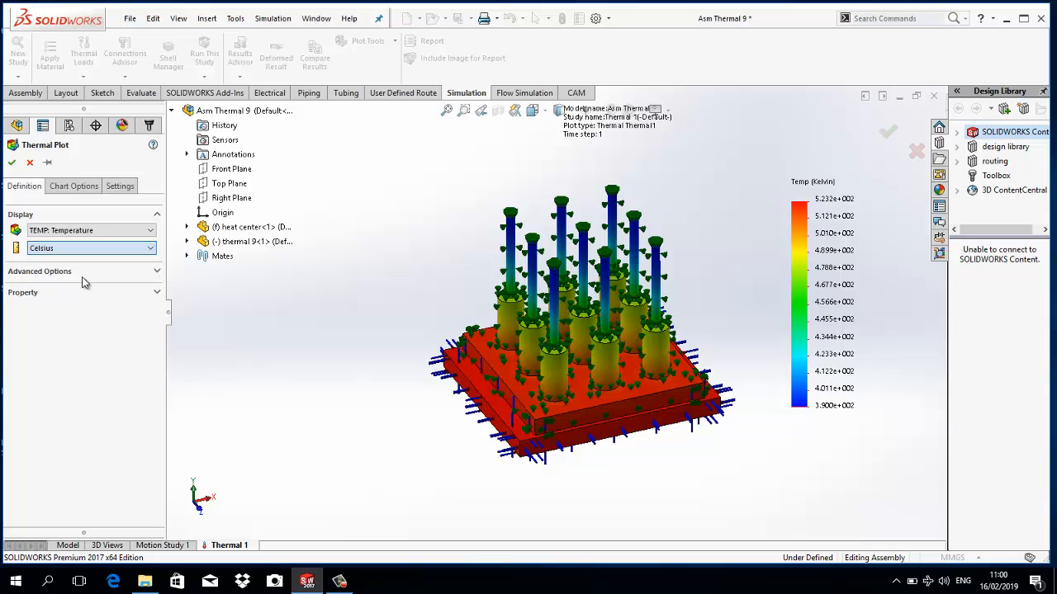
pyautogui.click(13, 164)
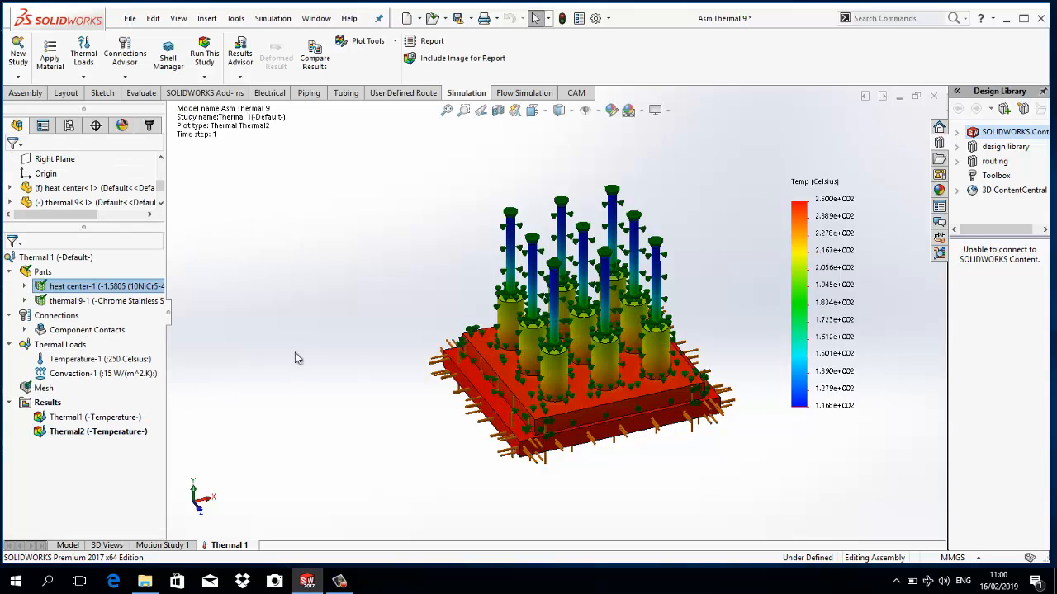
# - Set the Celsius plot's legend number format to floating and show its min and max annotations
pyautogui.doubleClick(801, 198)
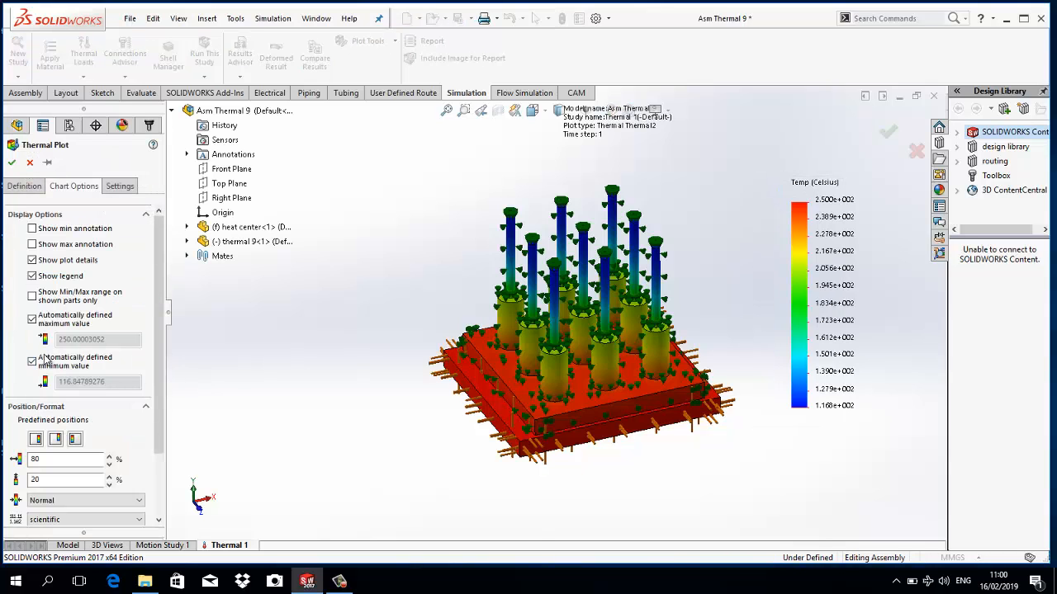
pyautogui.click(82, 520)
pyautogui.click(72, 545)
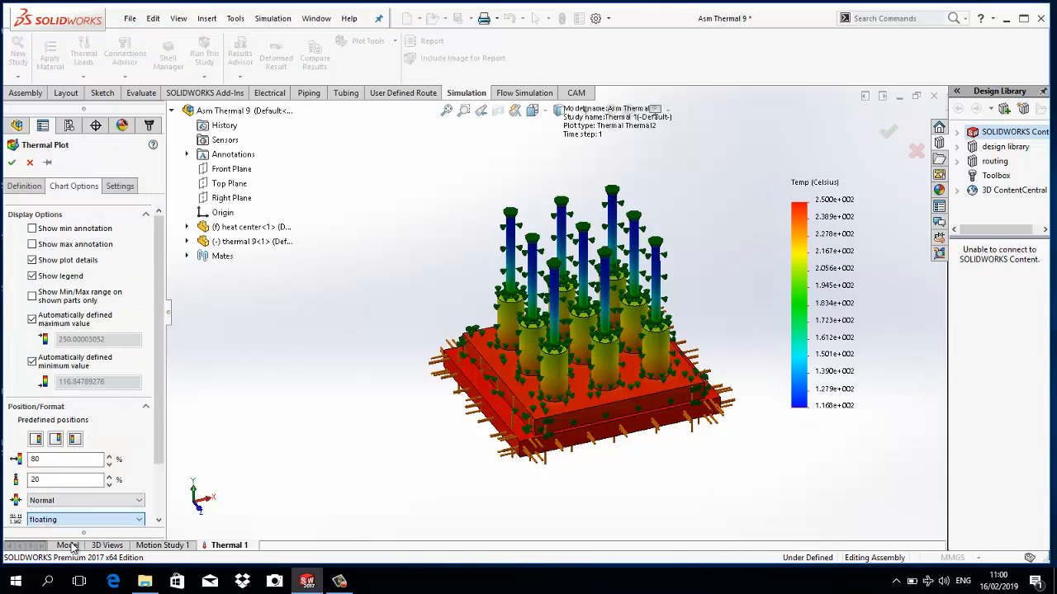
pyautogui.click(38, 230)
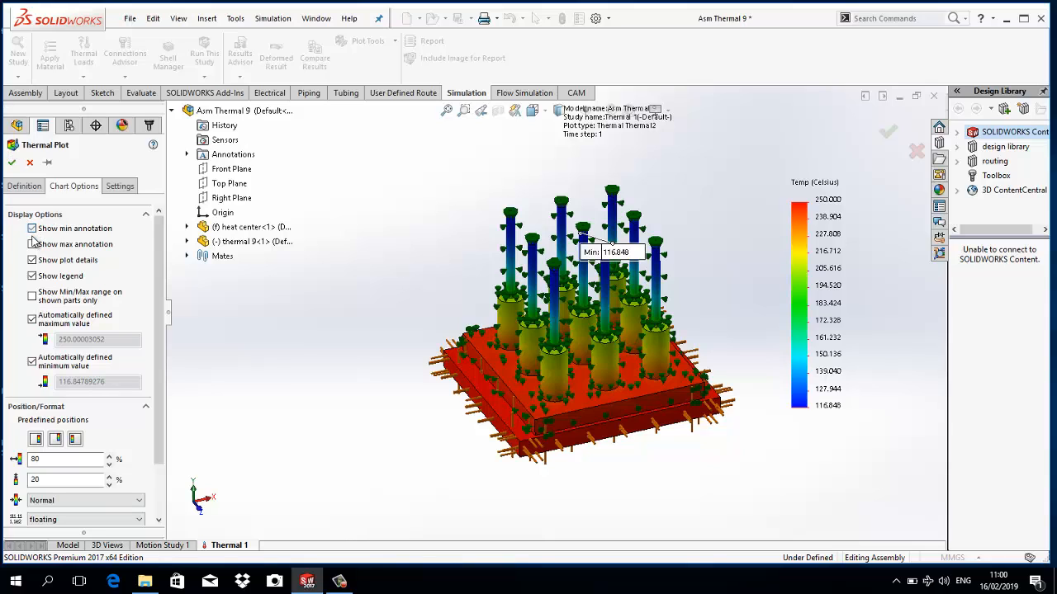
pyautogui.click(33, 246)
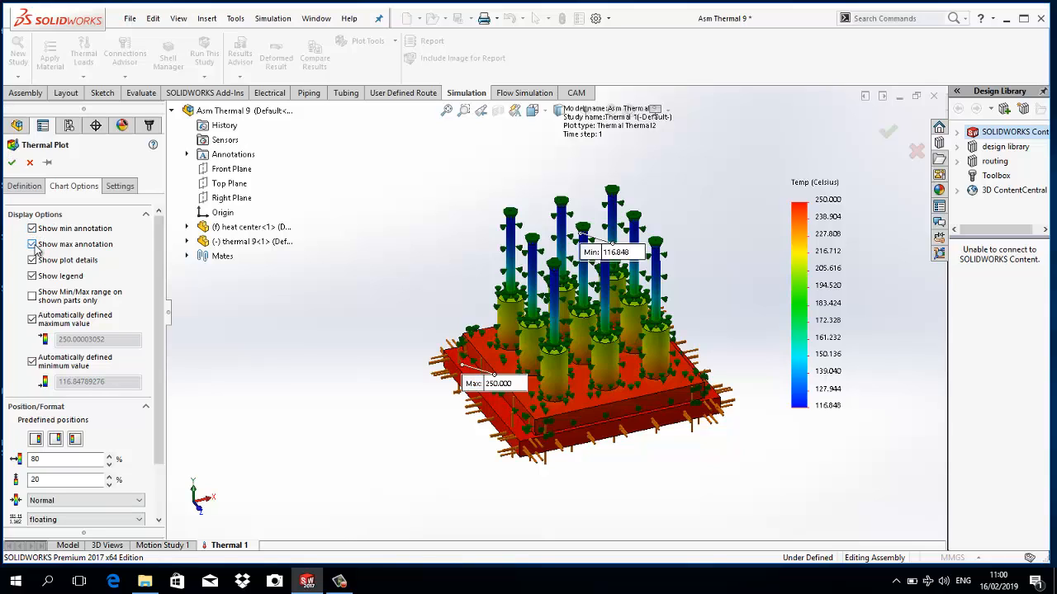
pyautogui.click(11, 163)
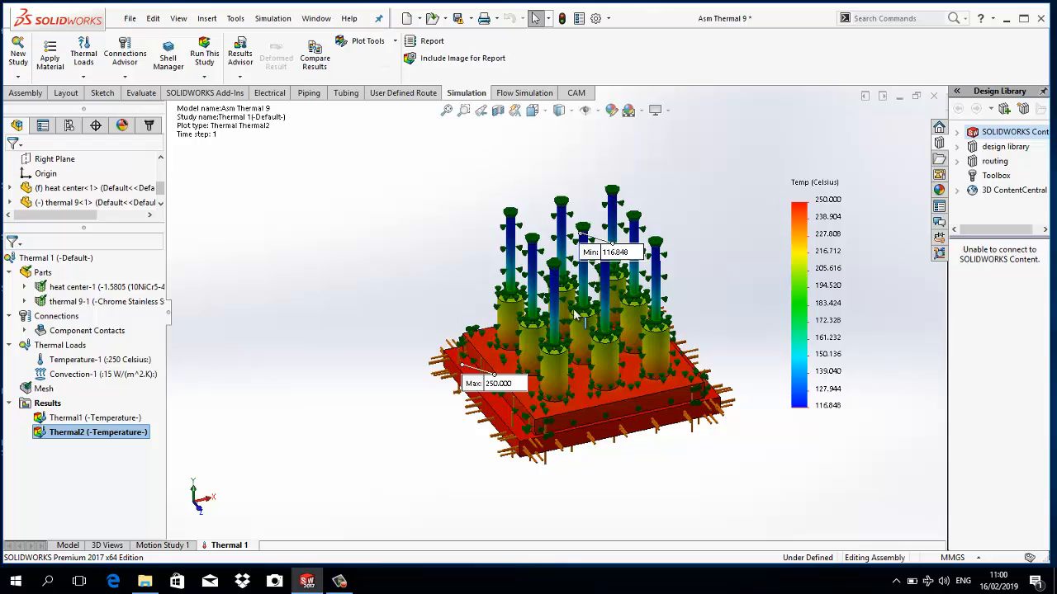
# - Examine the Celsius temperature plot on the base and pins, including its min and max locations and the available temperature units
pyautogui.scroll(-2, 615, 466)
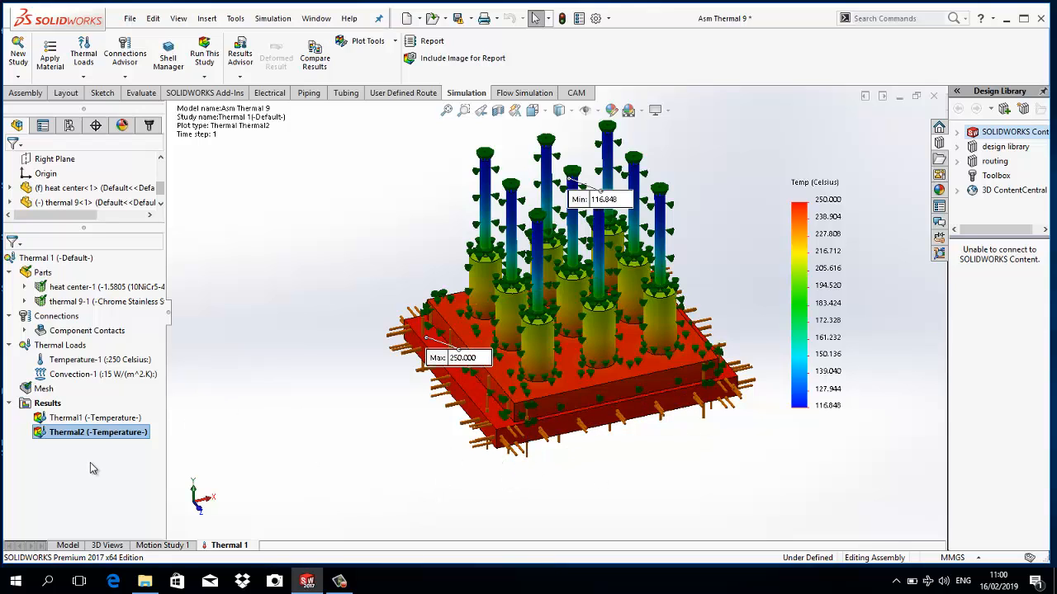
pyautogui.rightClick(92, 443)
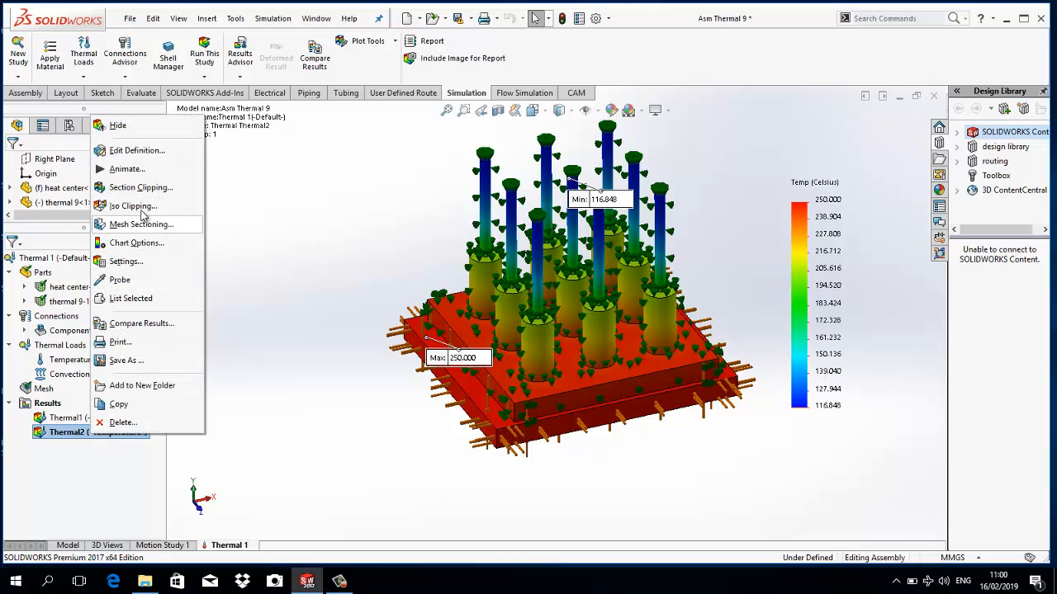
pyautogui.click(136, 152)
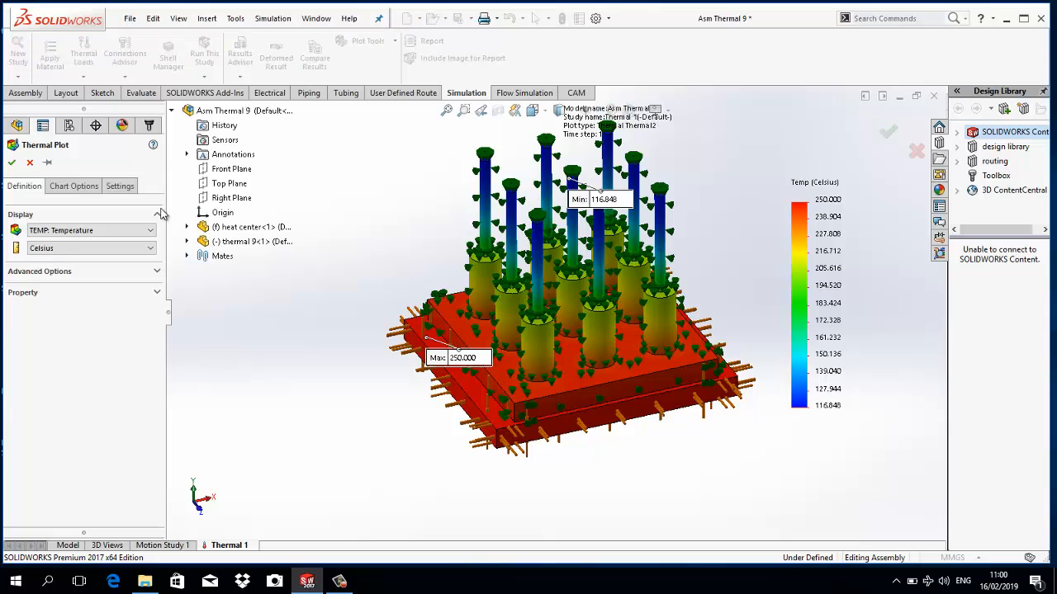
pyautogui.click(145, 248)
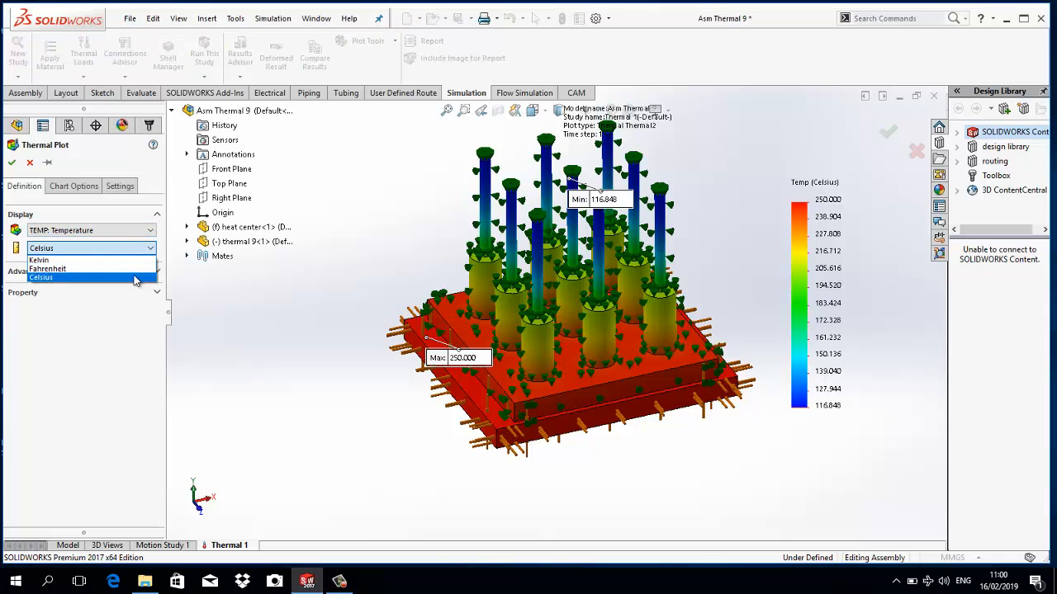
pyautogui.press('Escape')
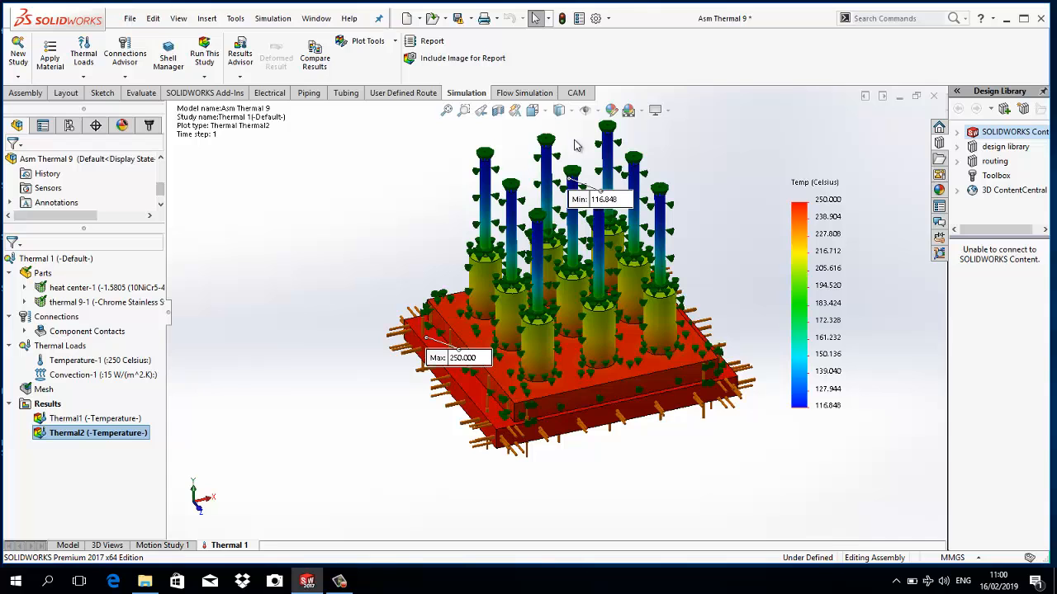
pyautogui.scroll(-3, 581, 173)
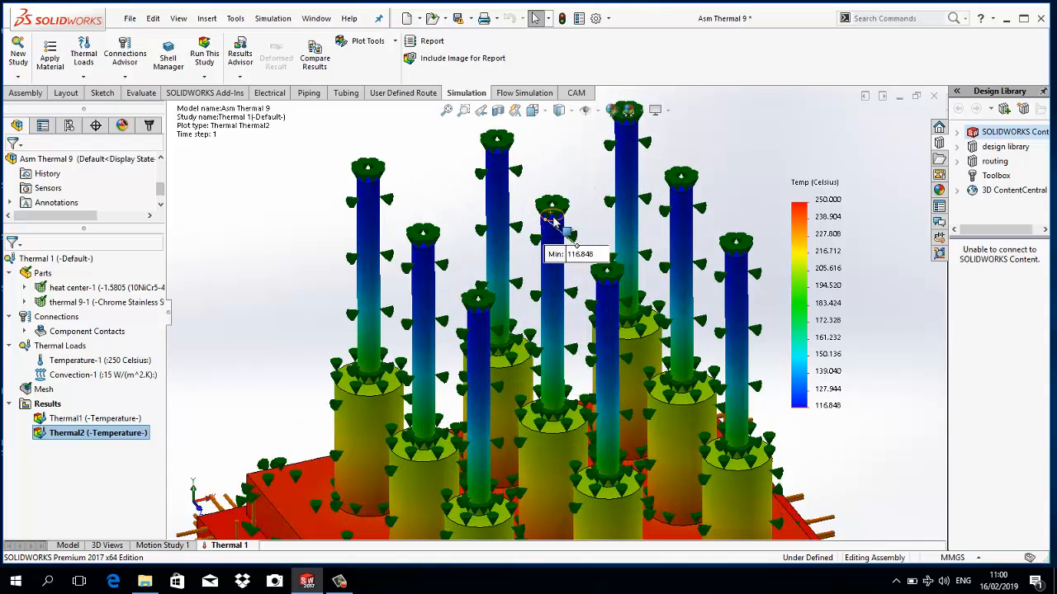
pyautogui.scroll(2, 553, 222)
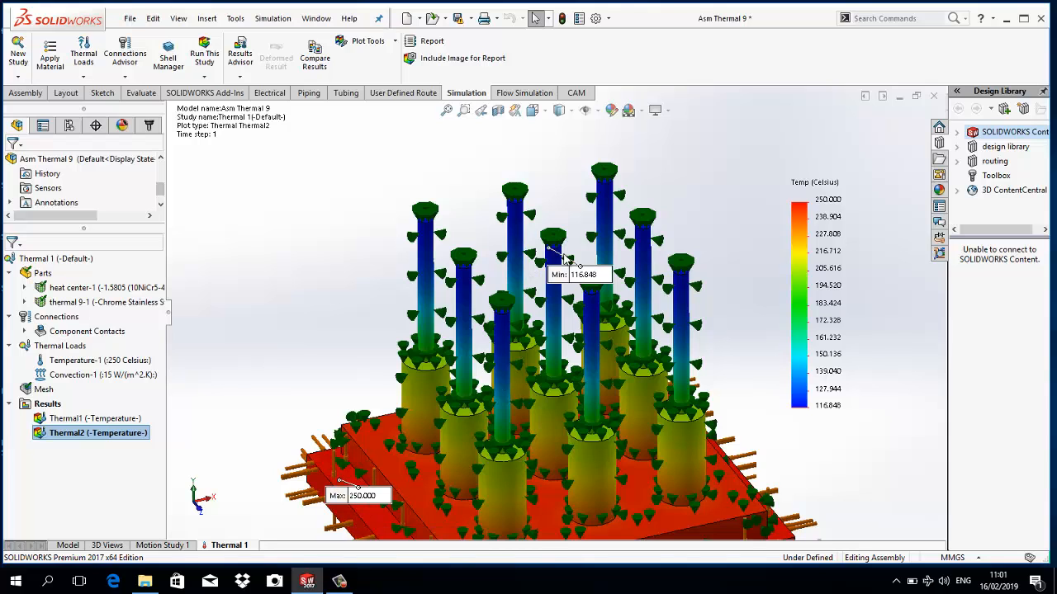
pyautogui.scroll(2, 568, 252)
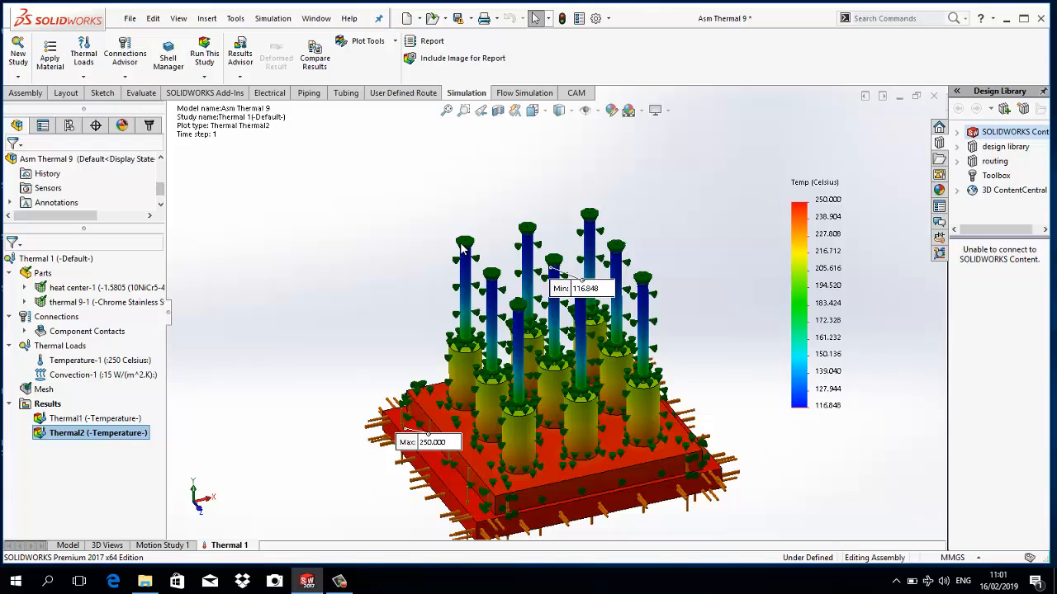
pyautogui.scroll(2, 495, 246)
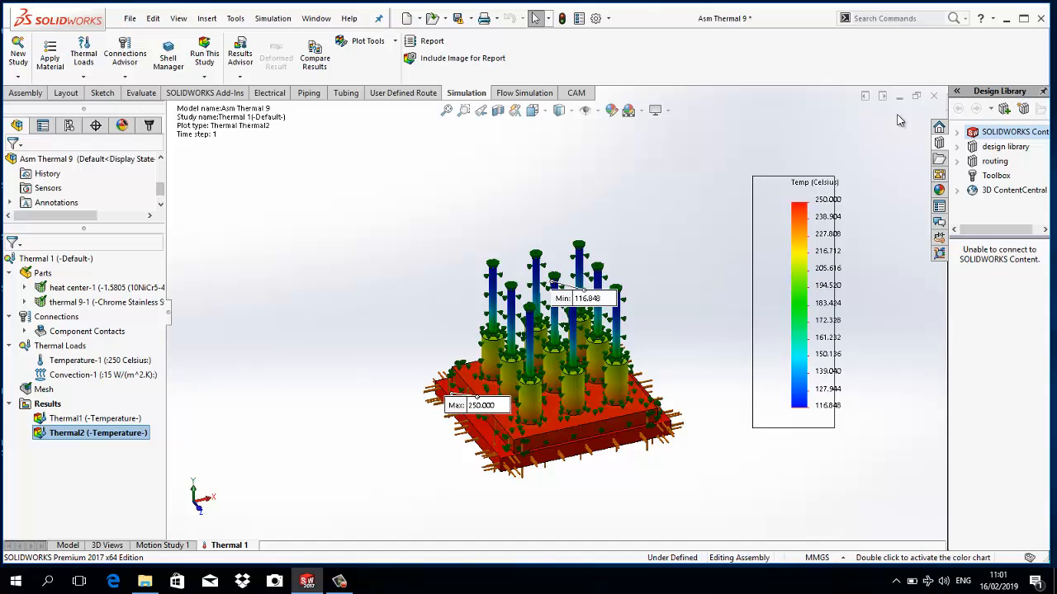
# - Close the assembly without saving and open the Plate with Cutout part from the HEAT TRANSFER ANALYSIS folder
pyautogui.click(934, 96)
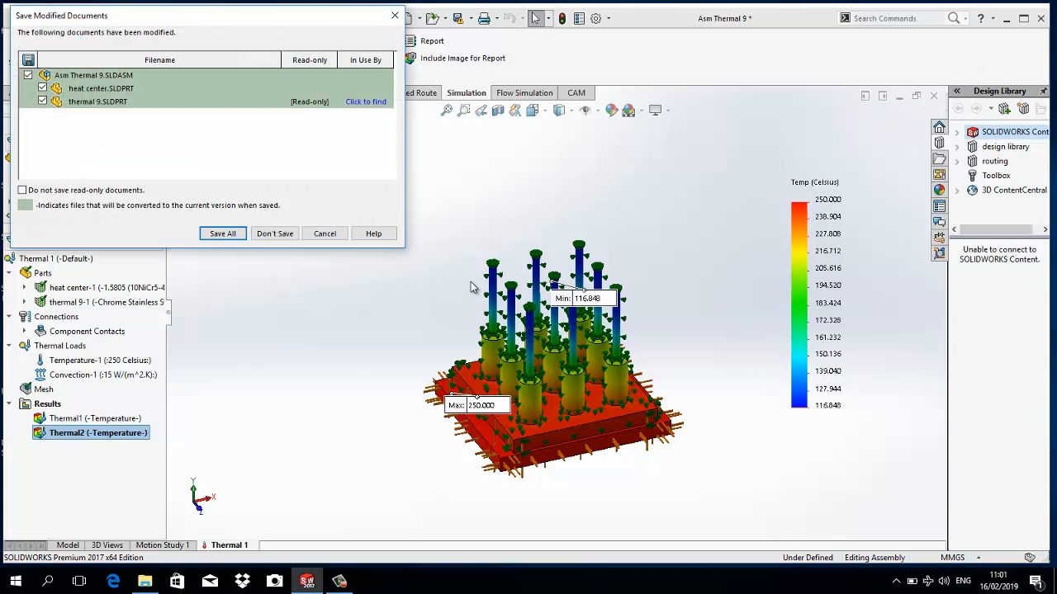
pyautogui.click(289, 234)
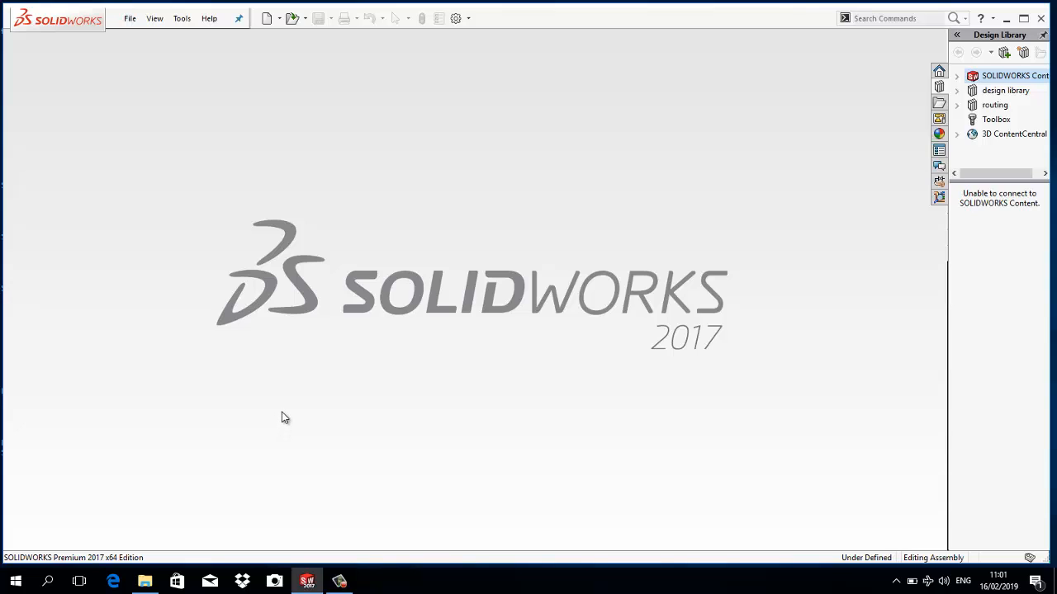
pyautogui.click(133, 20)
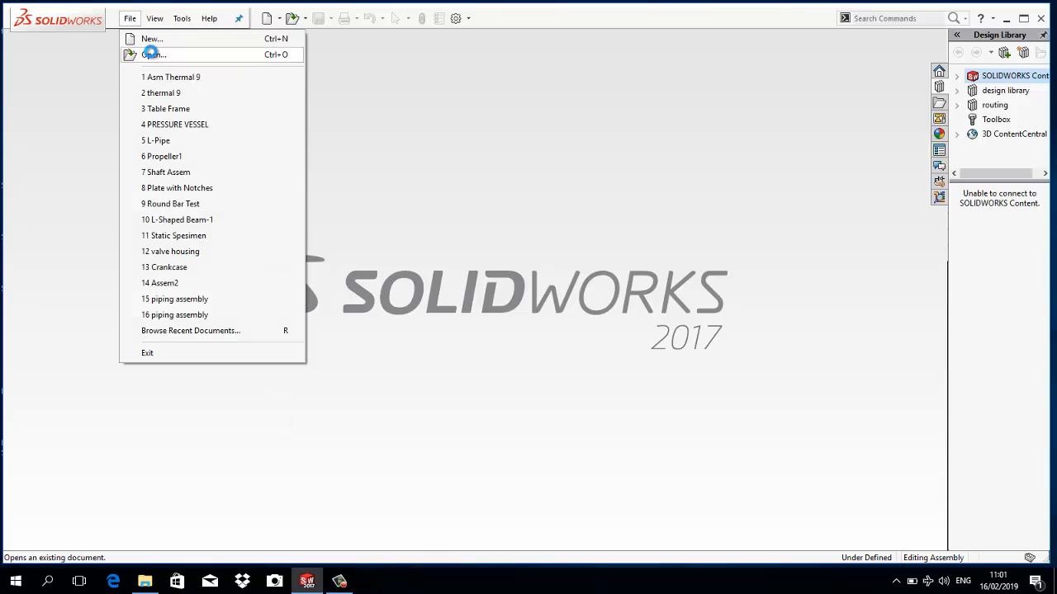
pyautogui.click(151, 55)
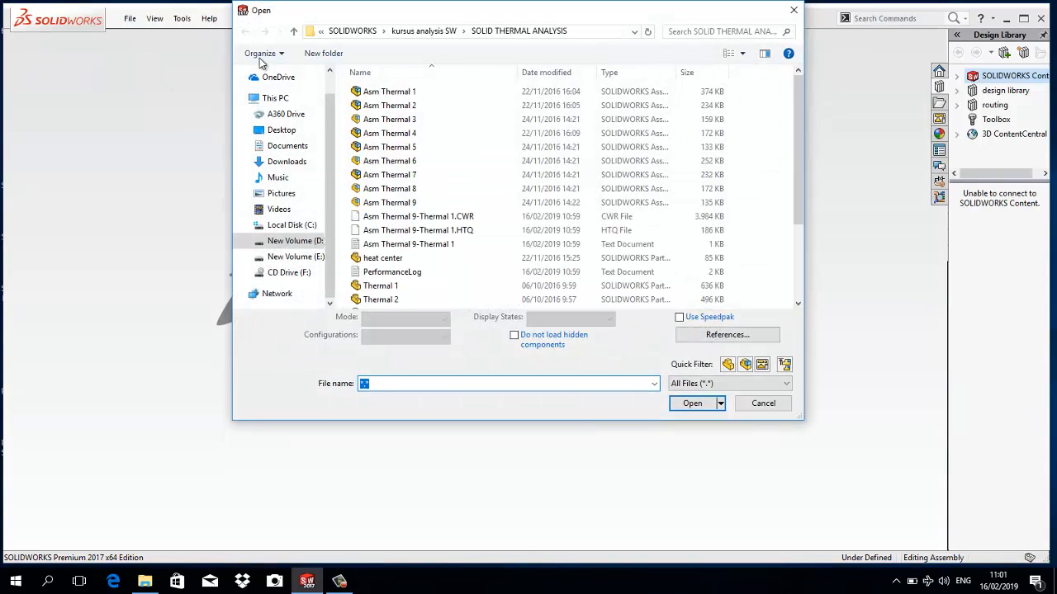
pyautogui.click(406, 31)
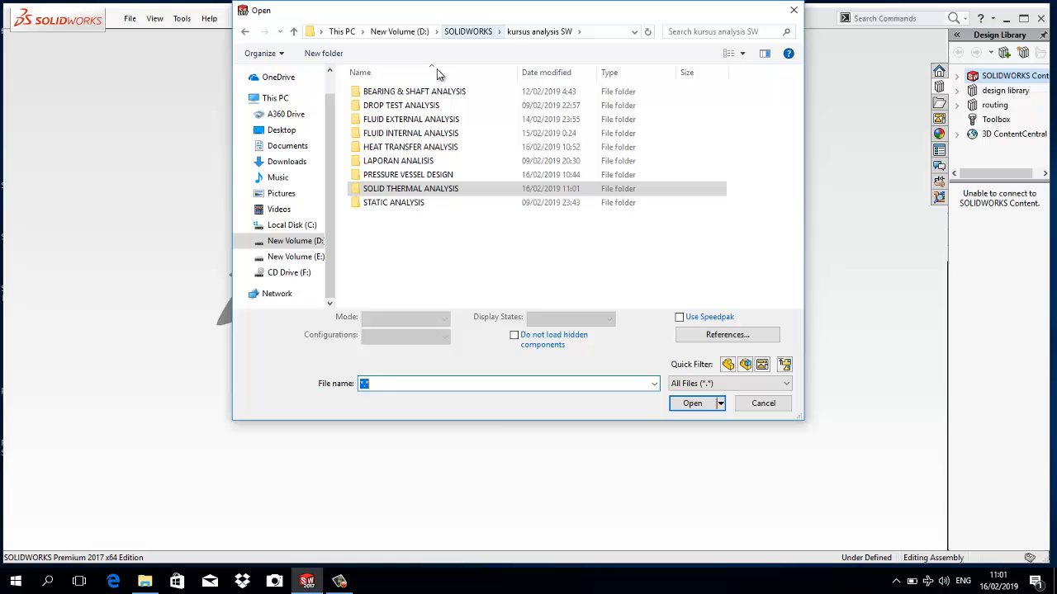
pyautogui.doubleClick(438, 149)
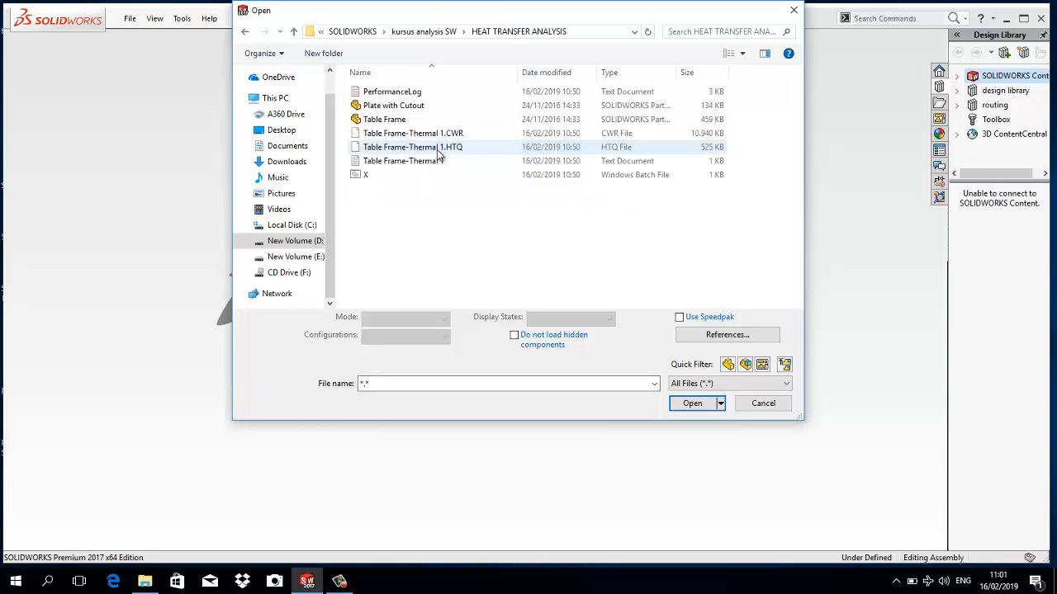
pyautogui.click(415, 105)
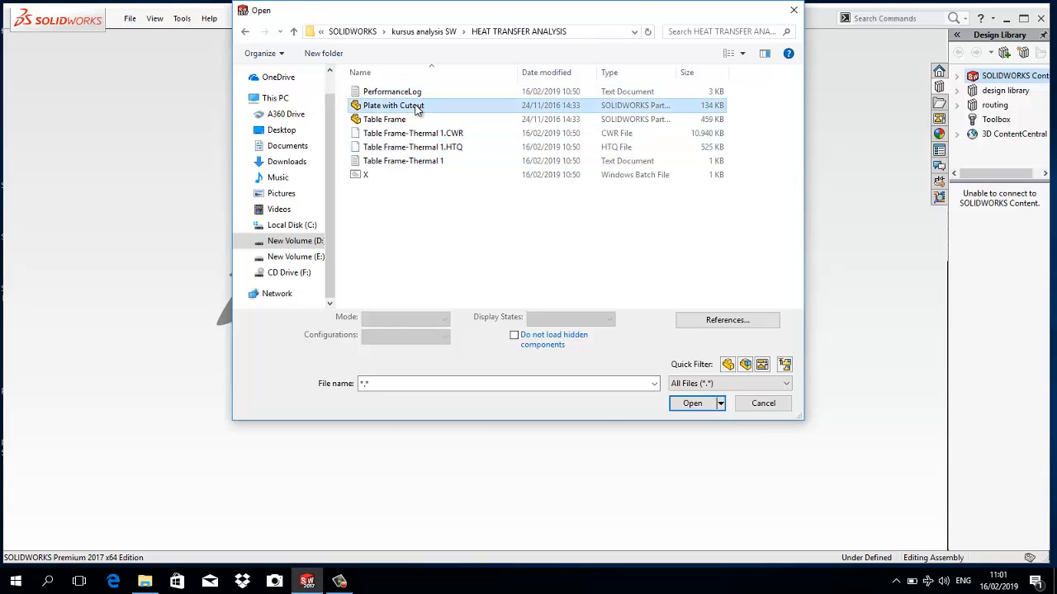
pyautogui.click(692, 397)
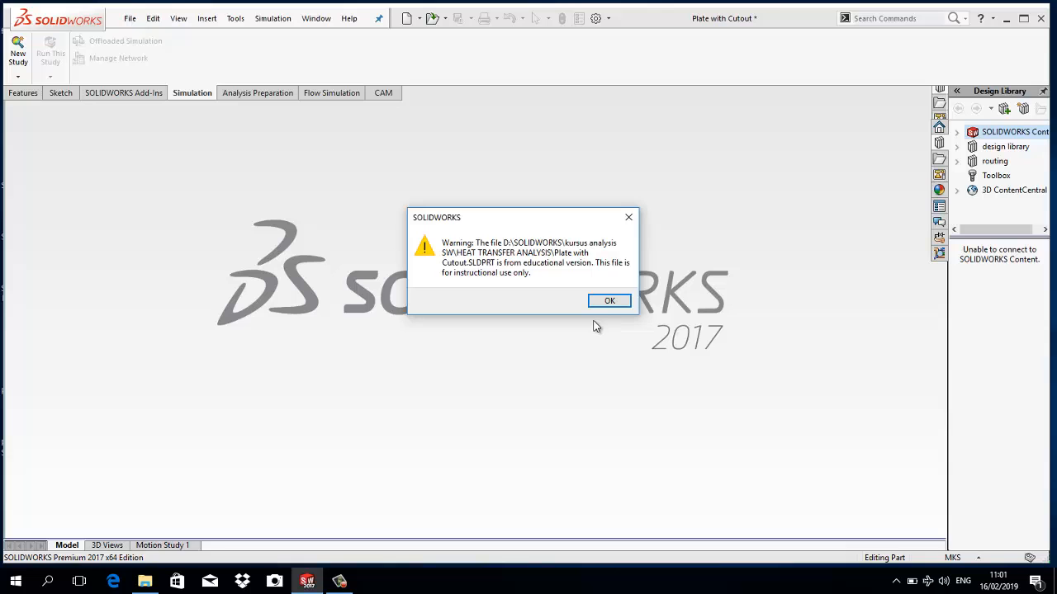
pyautogui.click(595, 300)
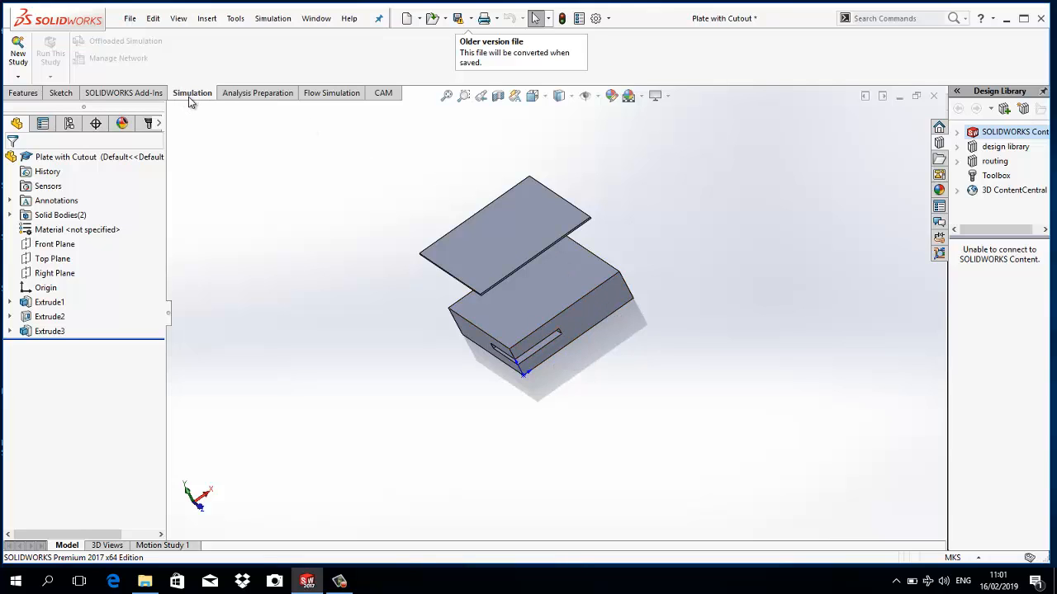
# - Create a new thermal study named radiasi for the Plate with Cutout part
pyautogui.click(18, 76)
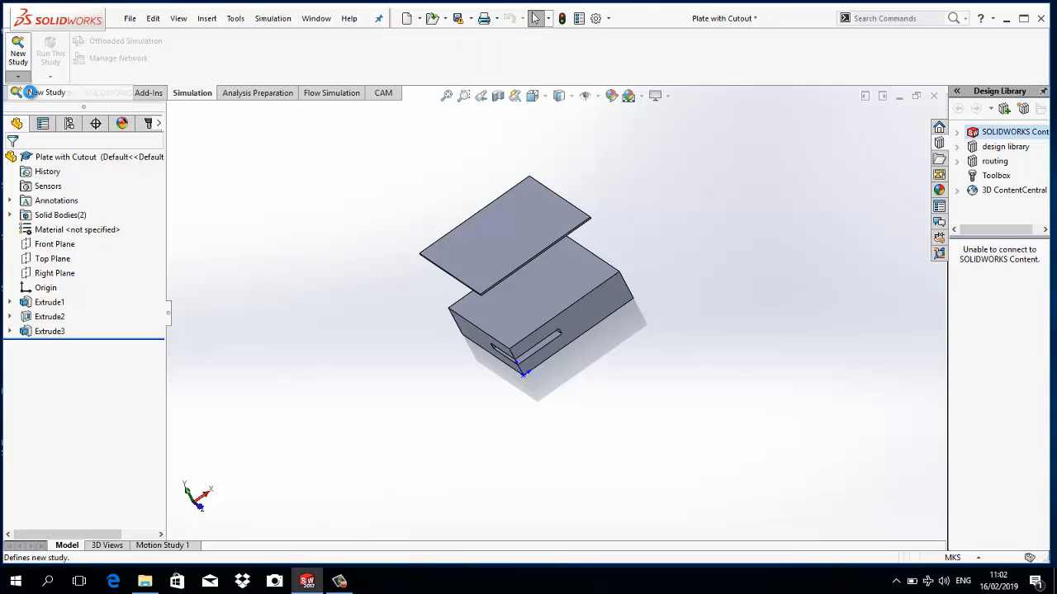
pyautogui.click(29, 91)
pyautogui.click(340, 582)
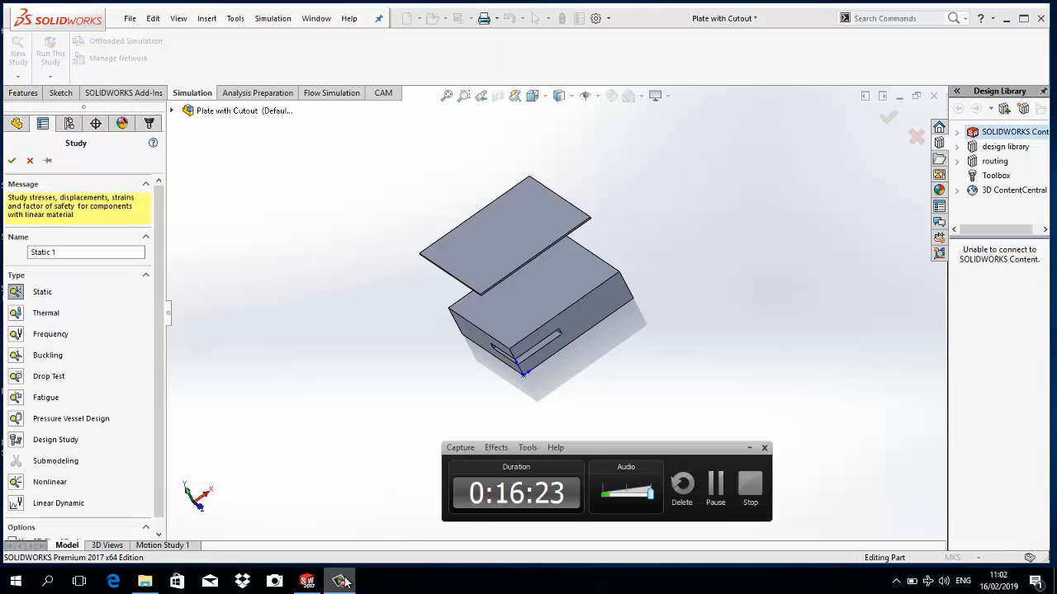
pyautogui.click(749, 447)
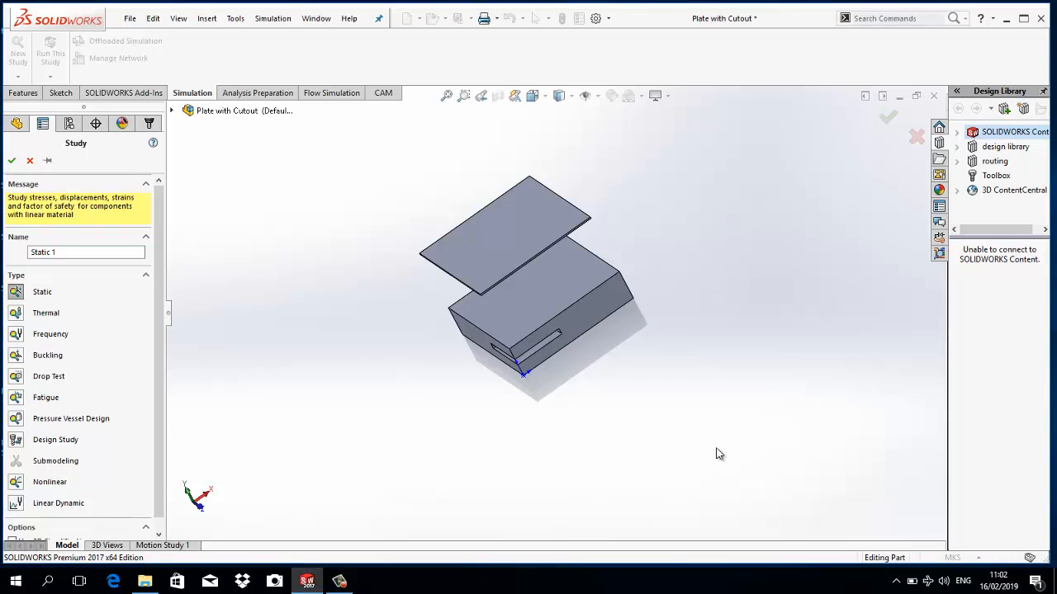
pyautogui.moveTo(163, 260); pyautogui.dragTo(162, 273)
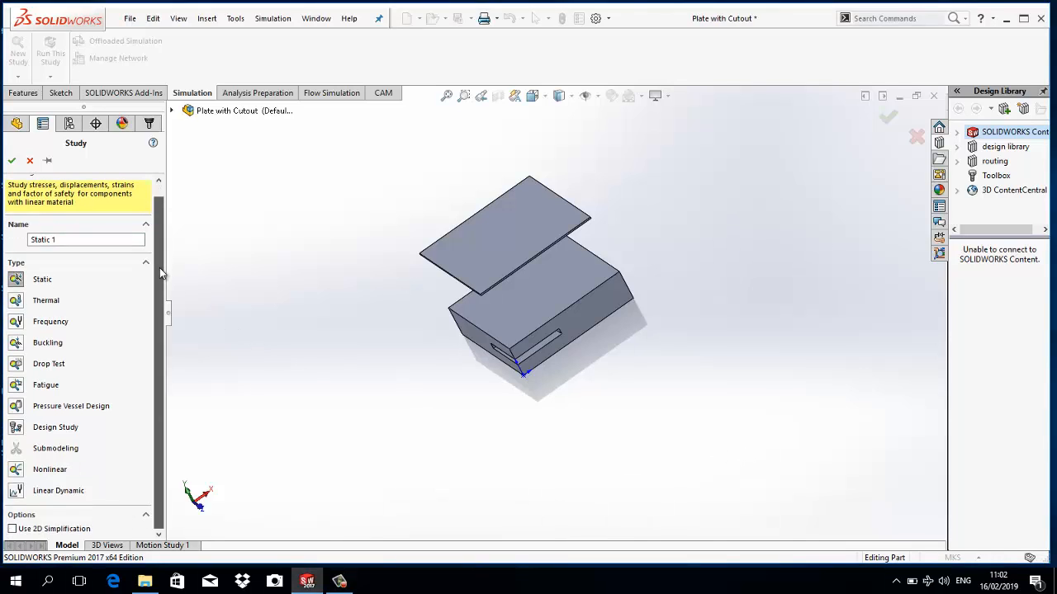
pyautogui.click(15, 300)
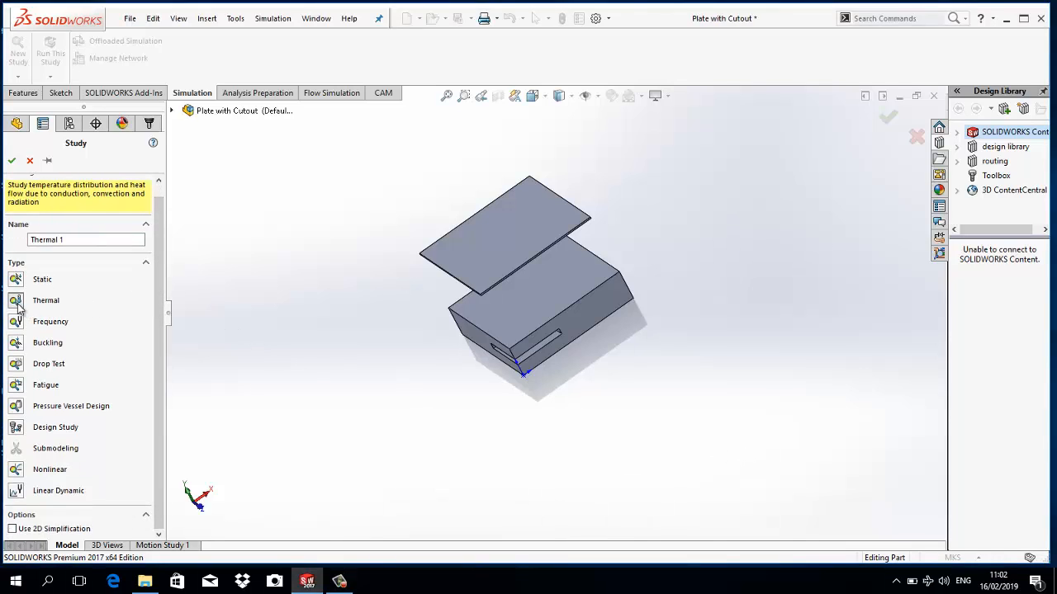
pyautogui.tripleClick(84, 239)
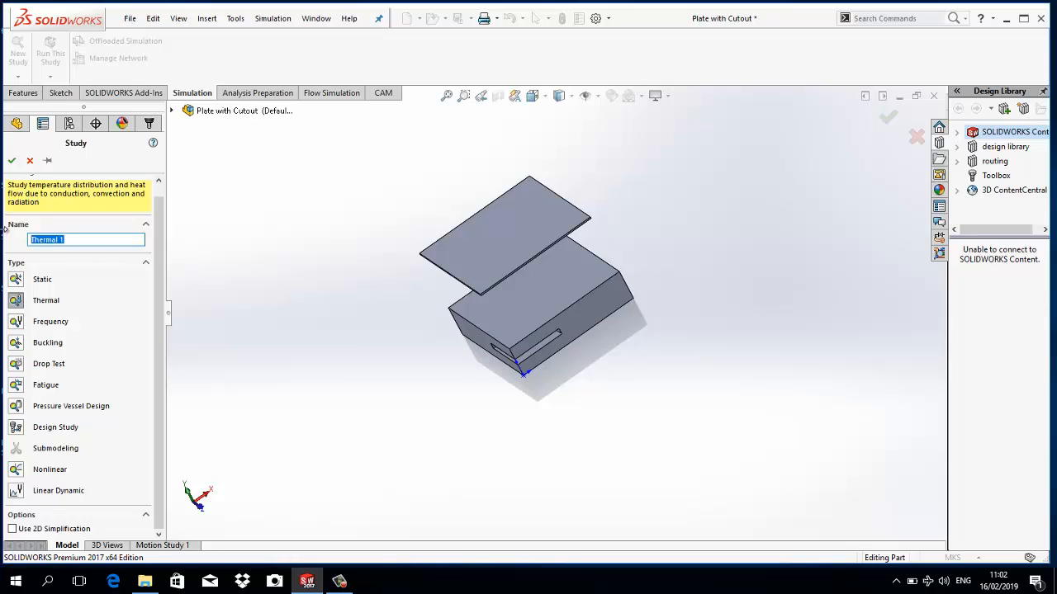
pyautogui.write('iasi')
pyautogui.click(12, 160)
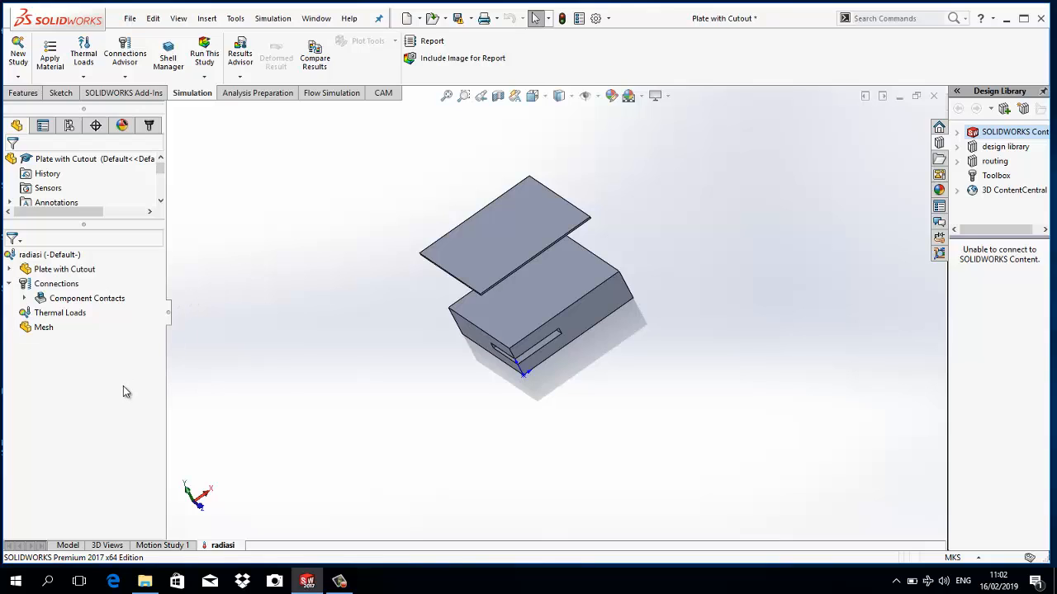
# - Apply the Zirconium material from Other Metals to all bodies of the Plate with Cutout part
pyautogui.rightClick(55, 269)
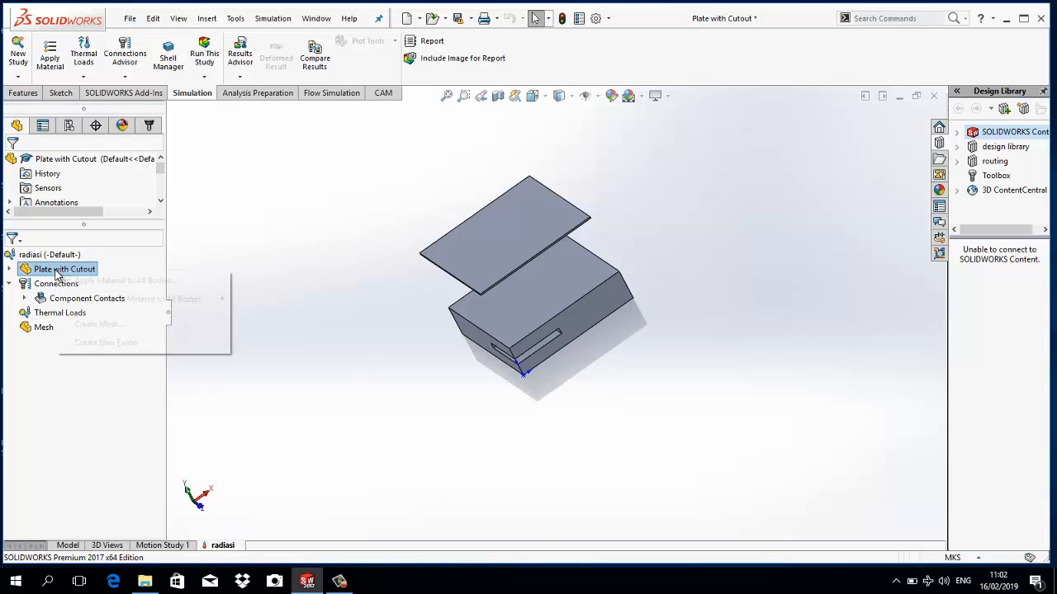
pyautogui.click(9, 269)
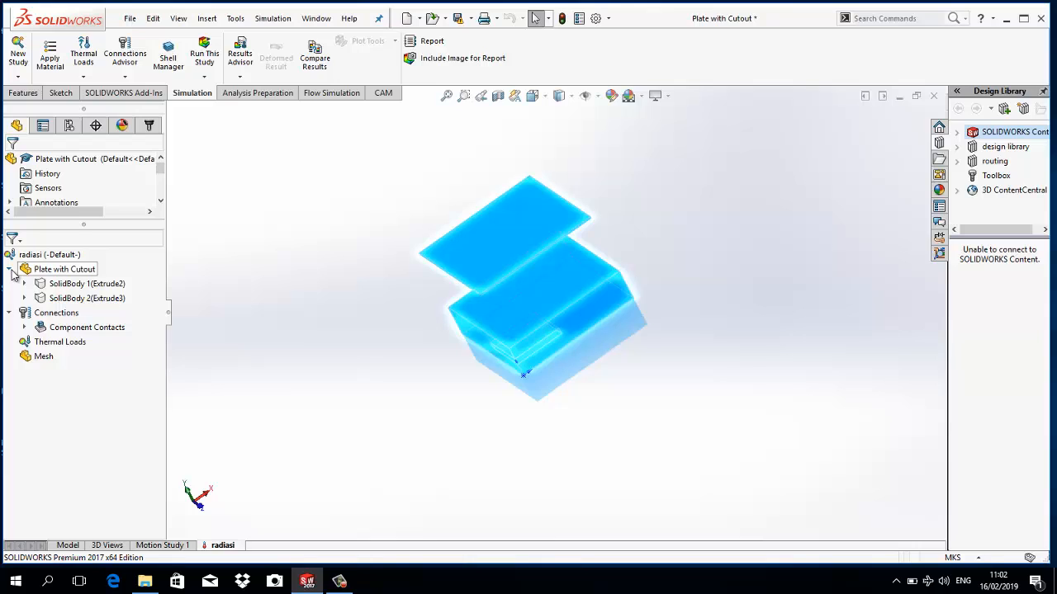
pyautogui.click(68, 284)
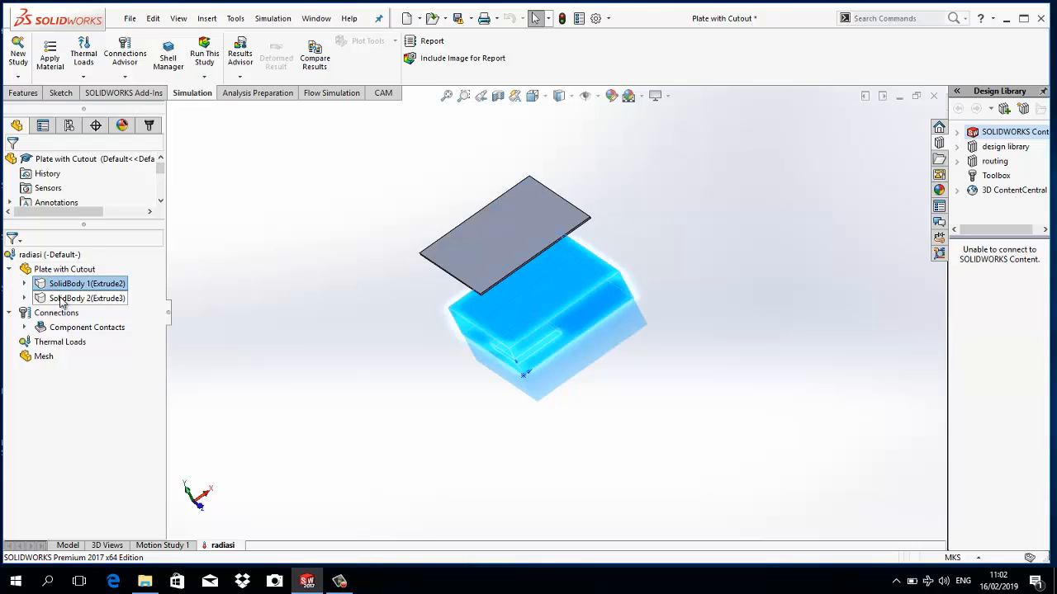
pyautogui.click(60, 300)
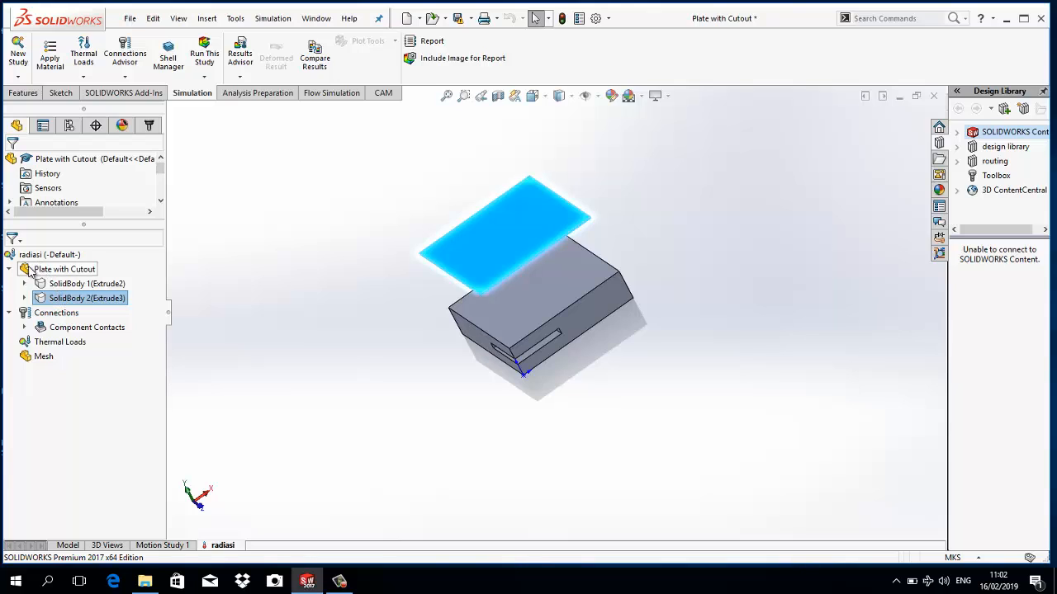
pyautogui.click(28, 270)
pyautogui.rightClick(28, 273)
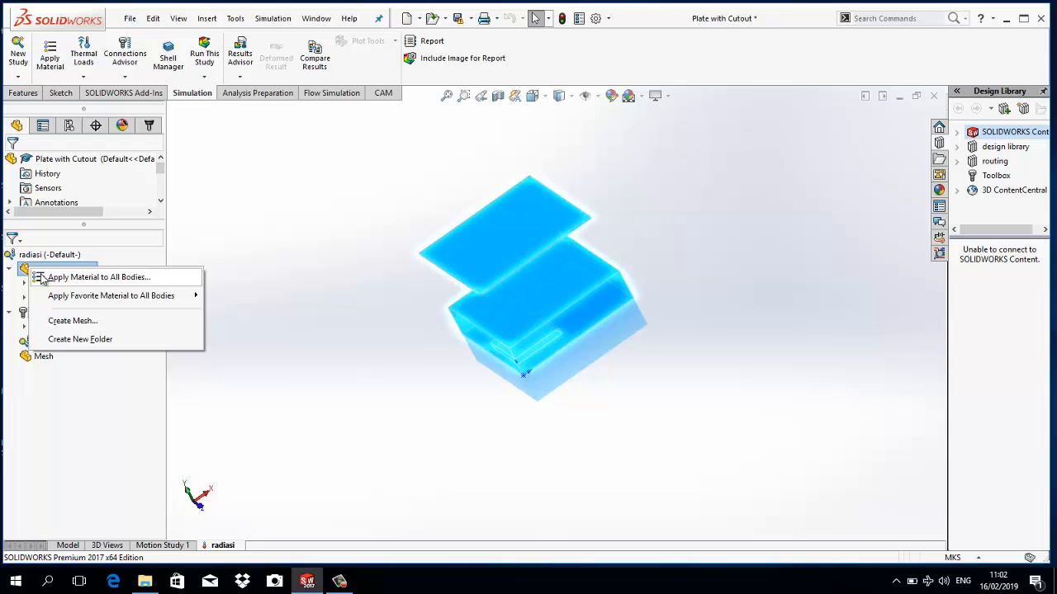
pyautogui.click(41, 279)
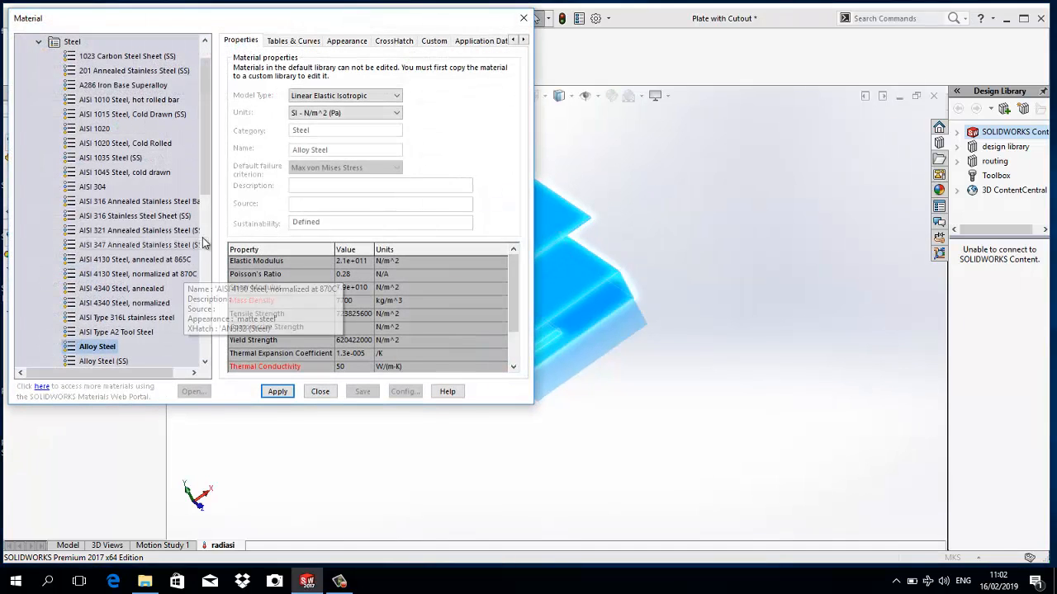
pyautogui.moveTo(207, 195); pyautogui.dragTo(204, 157)
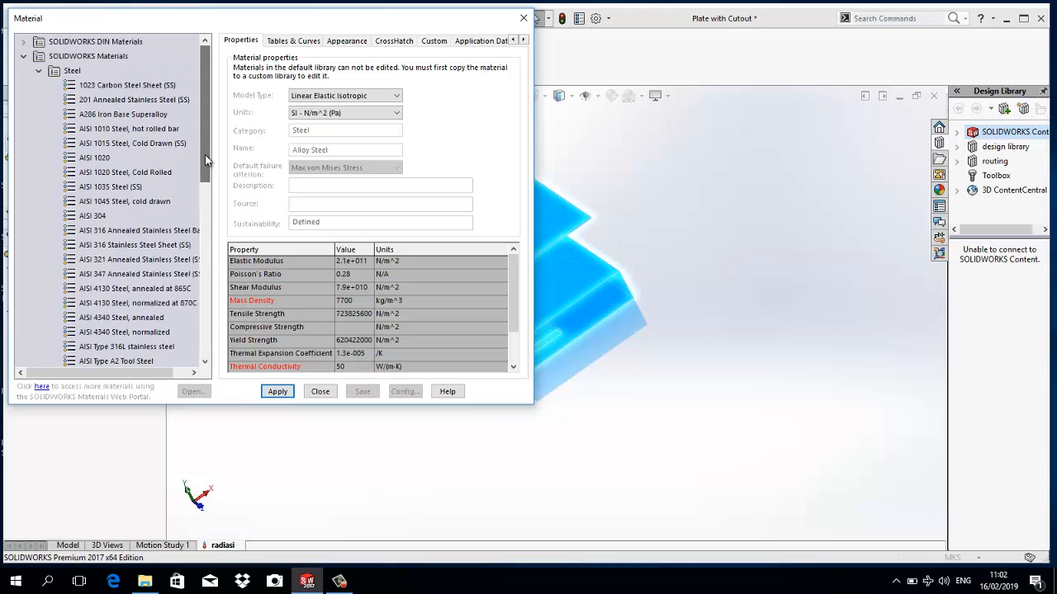
pyautogui.click(39, 71)
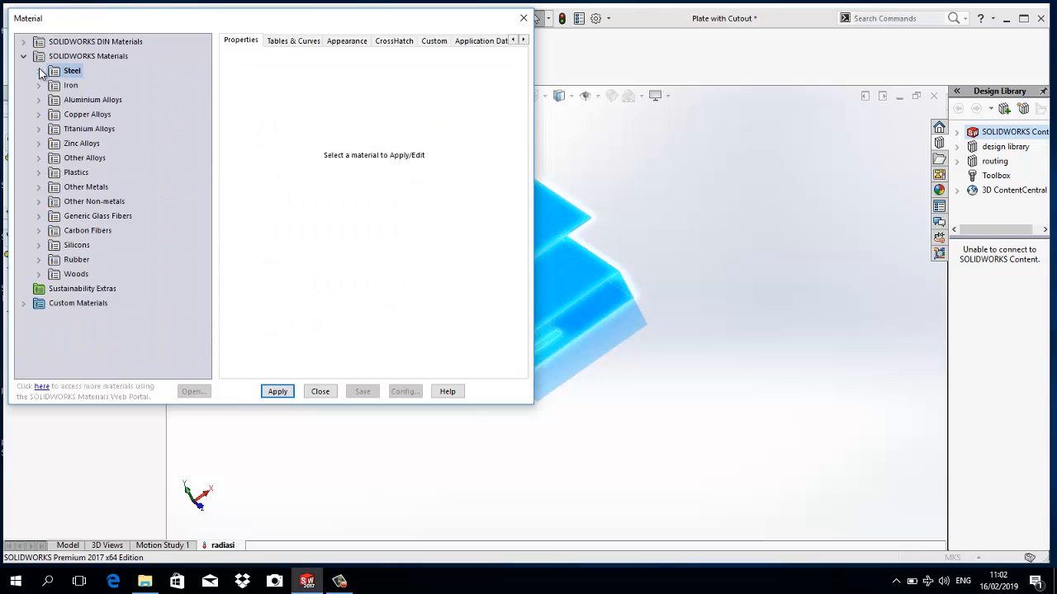
pyautogui.click(44, 187)
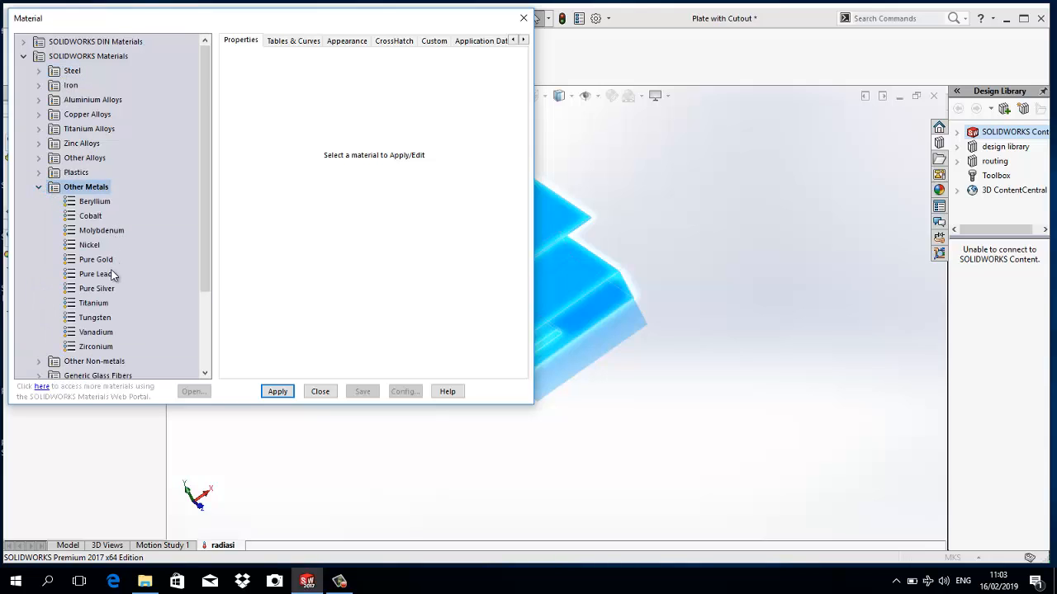
pyautogui.click(103, 347)
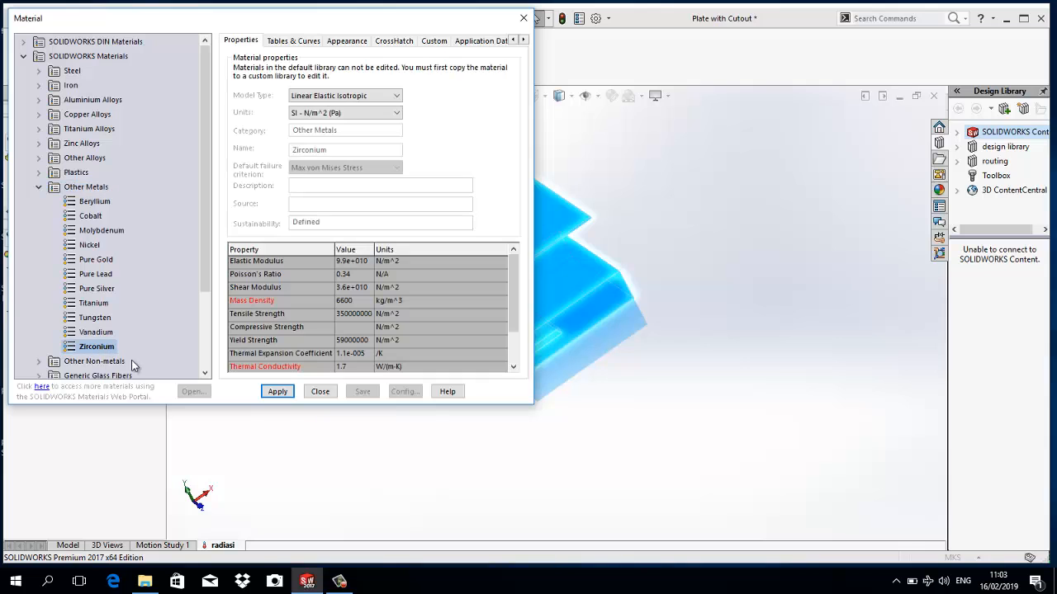
pyautogui.click(273, 396)
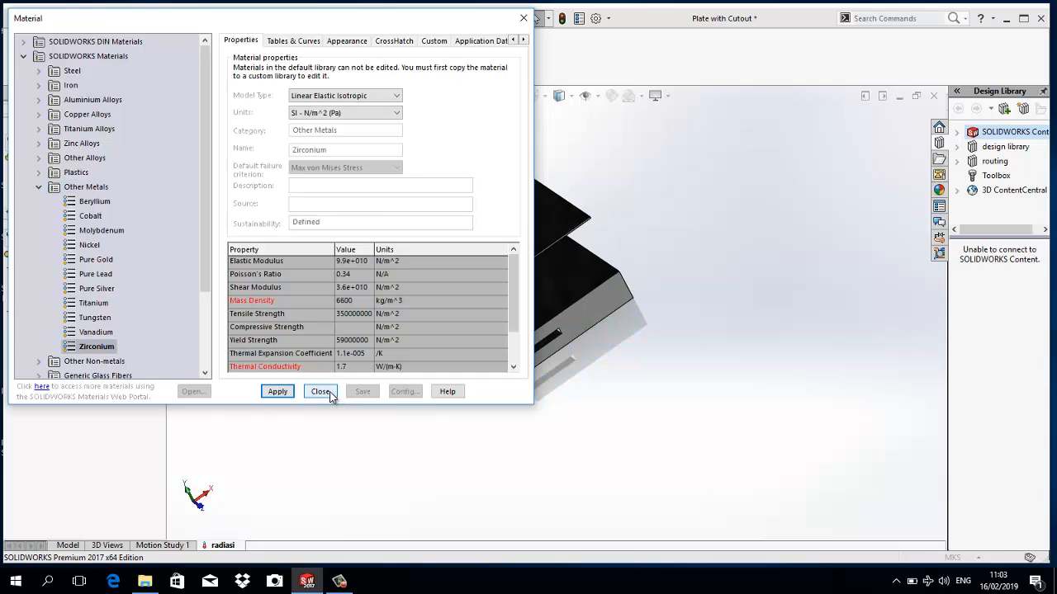
pyautogui.click(320, 391)
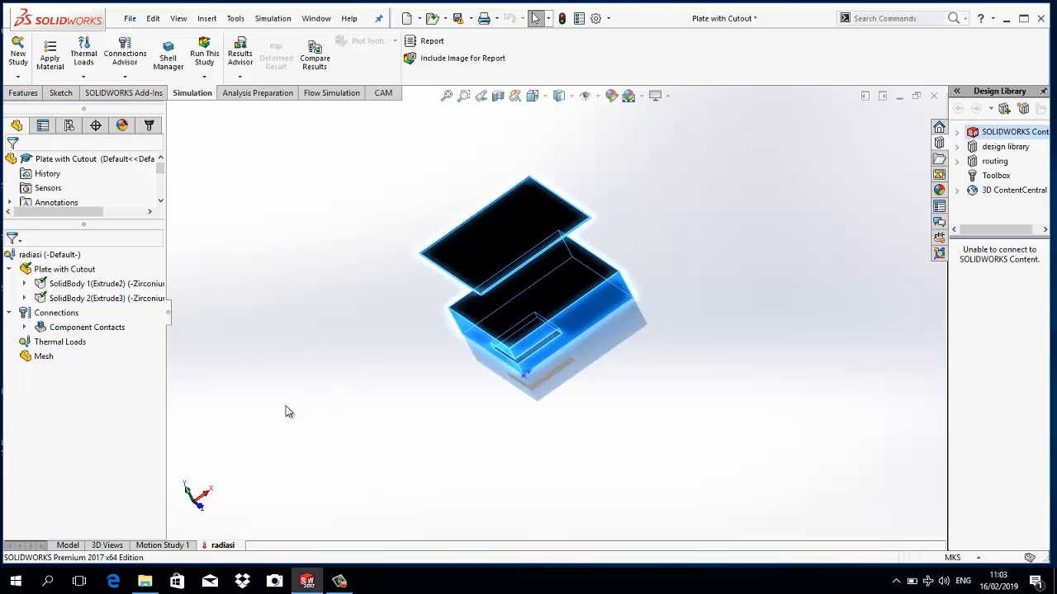
# - Start a convection load on the upper plate's underside and the facing top face of the block
pyautogui.rightClick(67, 342)
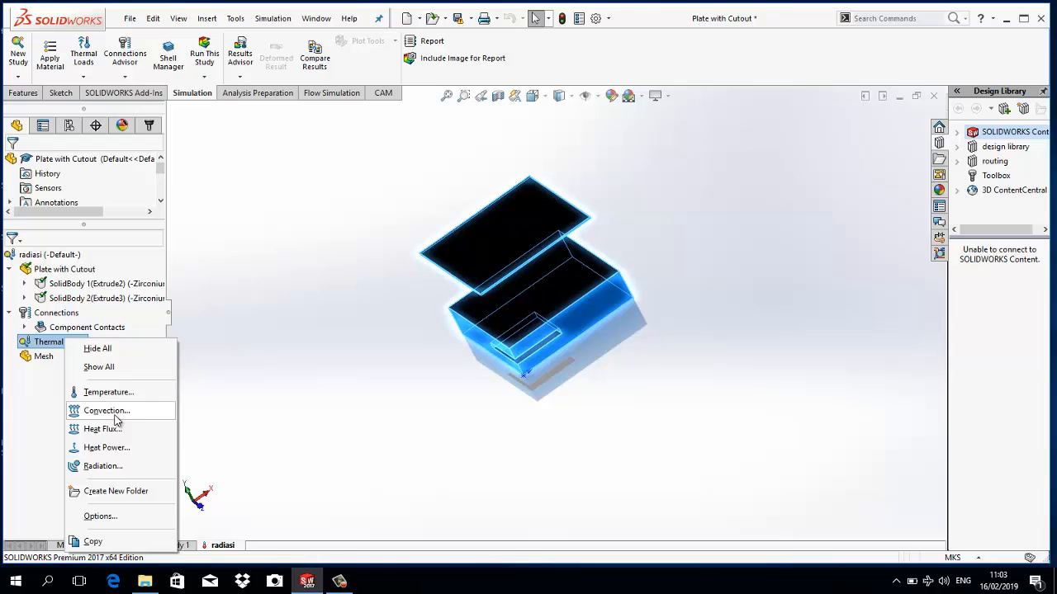
pyautogui.click(116, 418)
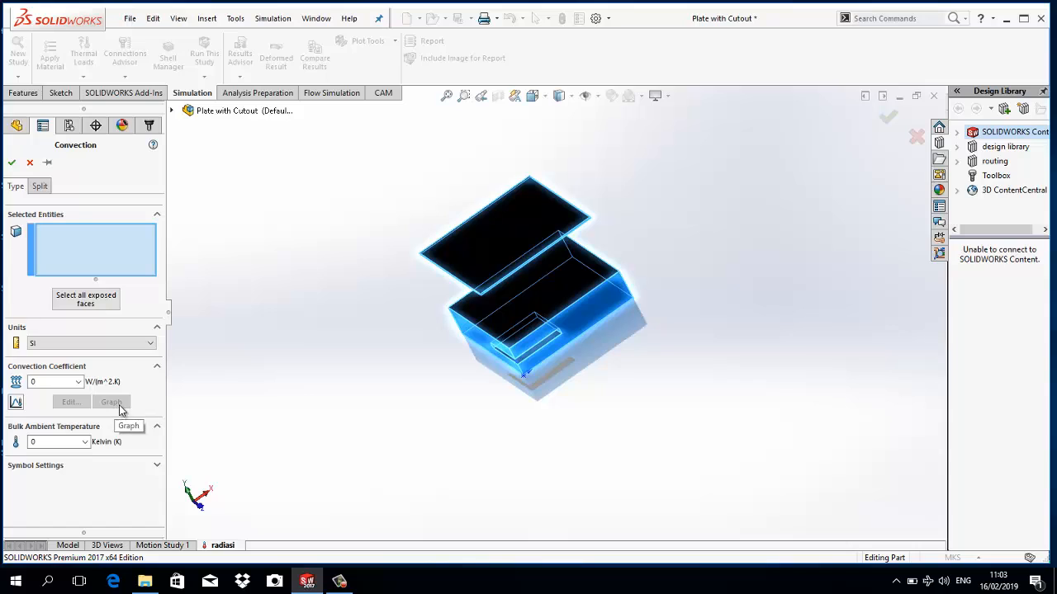
pyautogui.scroll(-3, 436, 314)
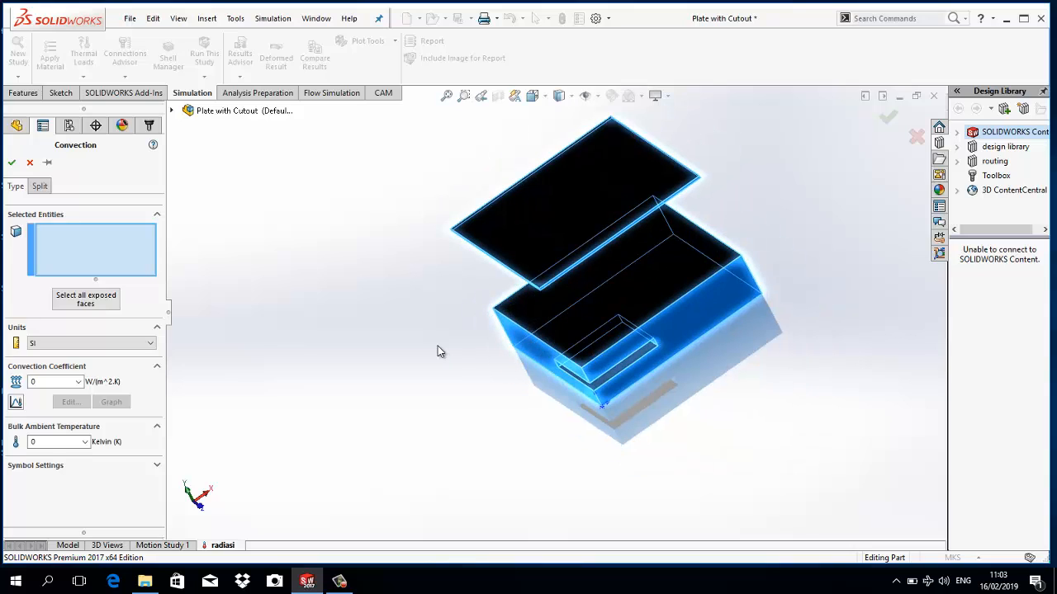
pyautogui.moveTo(439, 352); pyautogui.dragTo(520, 208, button='middle')
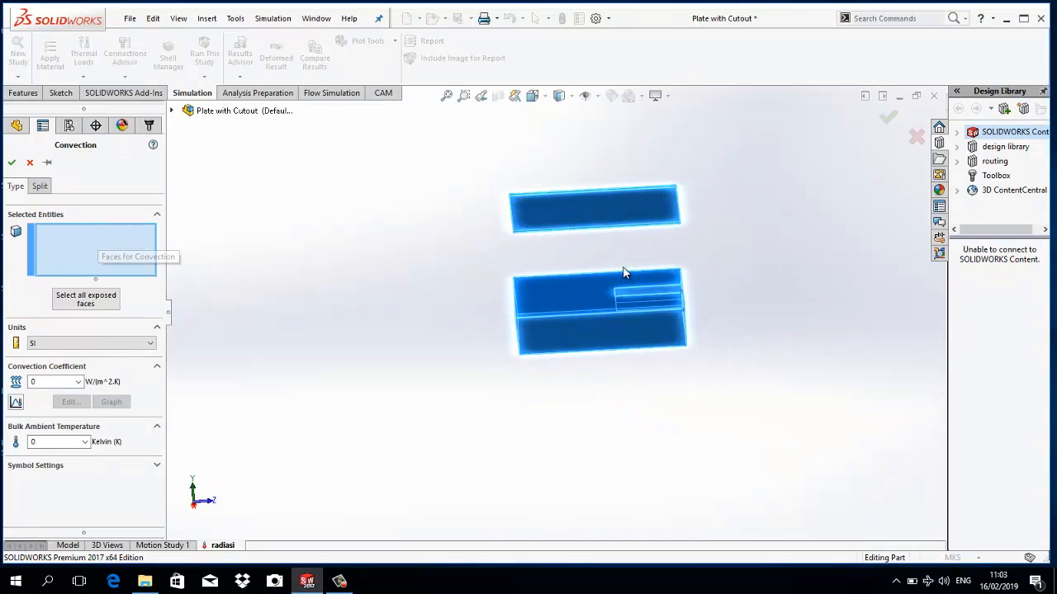
pyautogui.click(601, 211)
pyautogui.moveTo(391, 256); pyautogui.dragTo(464, 287, button='middle')
pyautogui.click(540, 305)
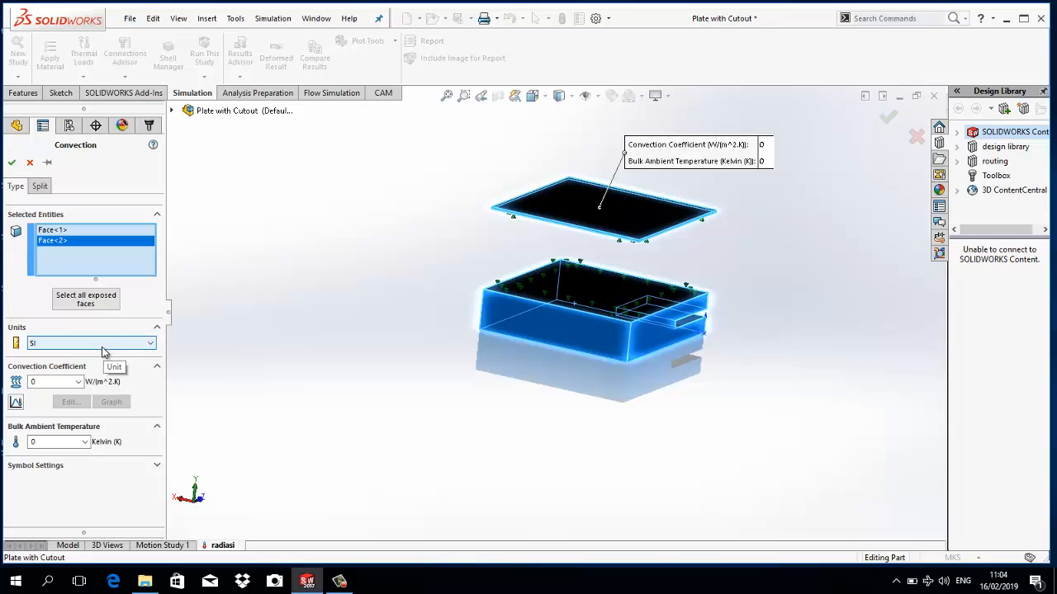
# - Set the convection coefficient to 1.7 W/(m^2.K) and the bulk ambient temperature to 300 K, and accept the load
pyautogui.click(47, 386)
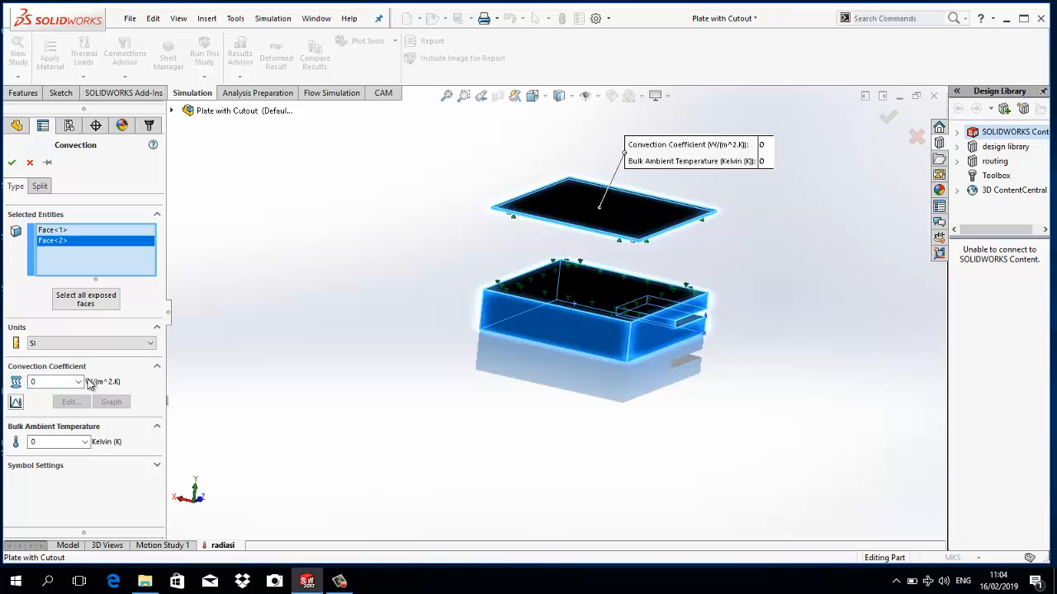
pyautogui.click(51, 380)
pyautogui.write('1.7')
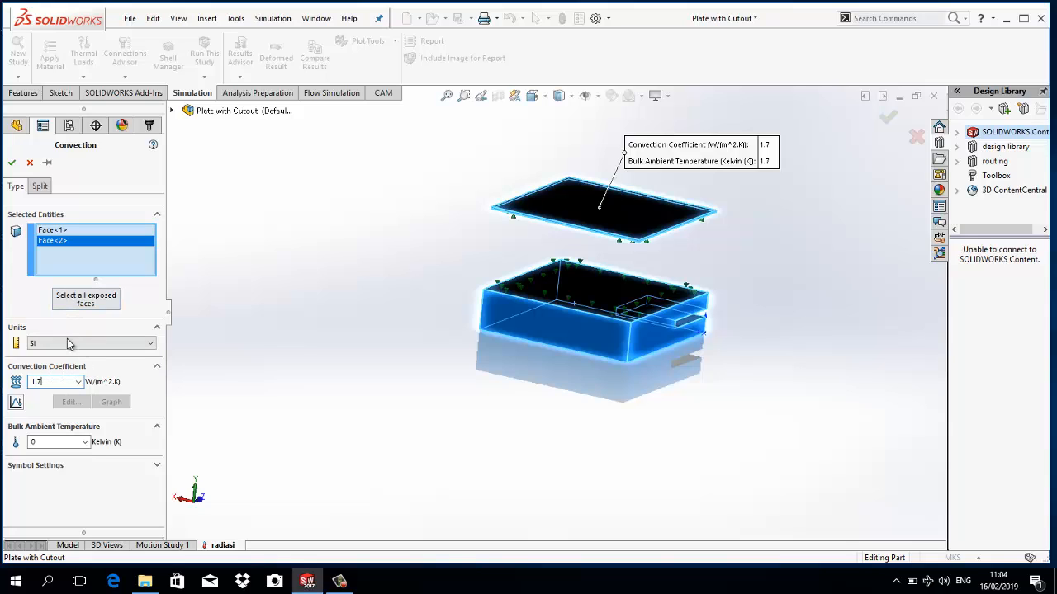
pyautogui.click(46, 442)
pyautogui.write('300')
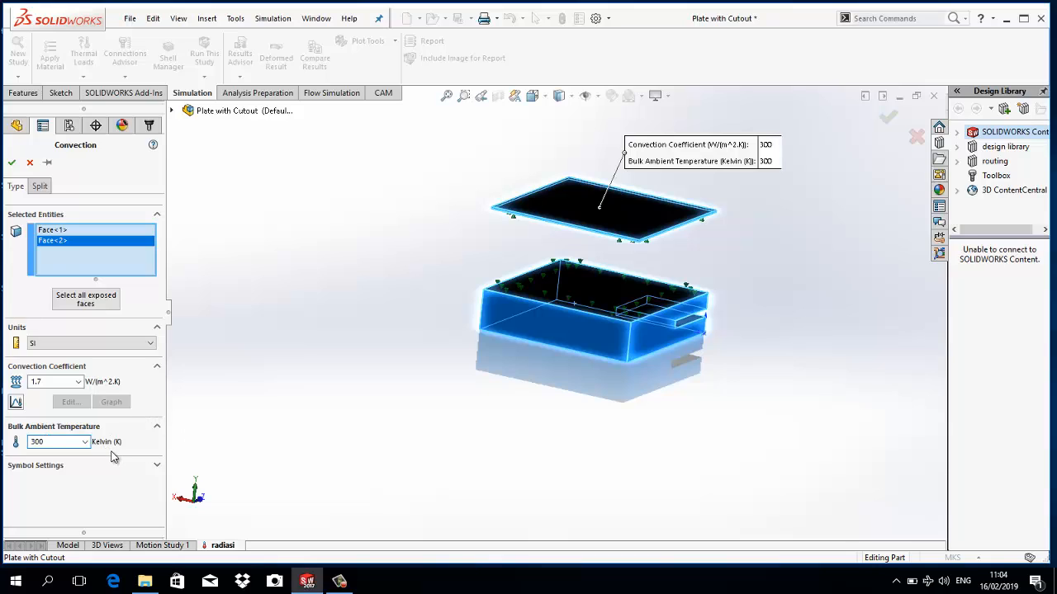
pyautogui.click(12, 162)
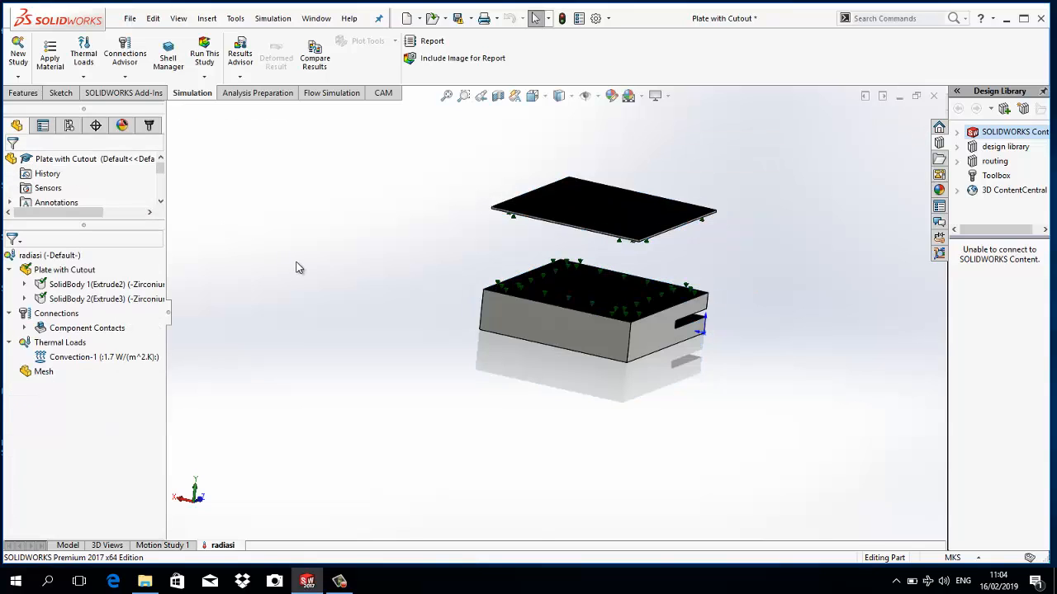
# - Apply a temperature load of 100 °C to the underside face of the thin upper plate
pyautogui.rightClick(69, 344)
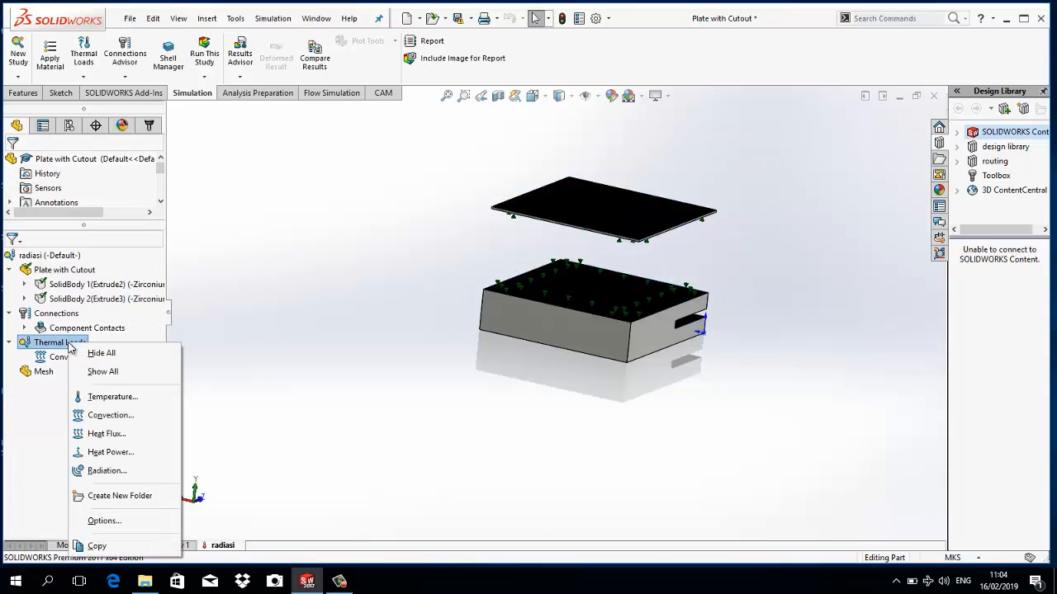
pyautogui.click(121, 399)
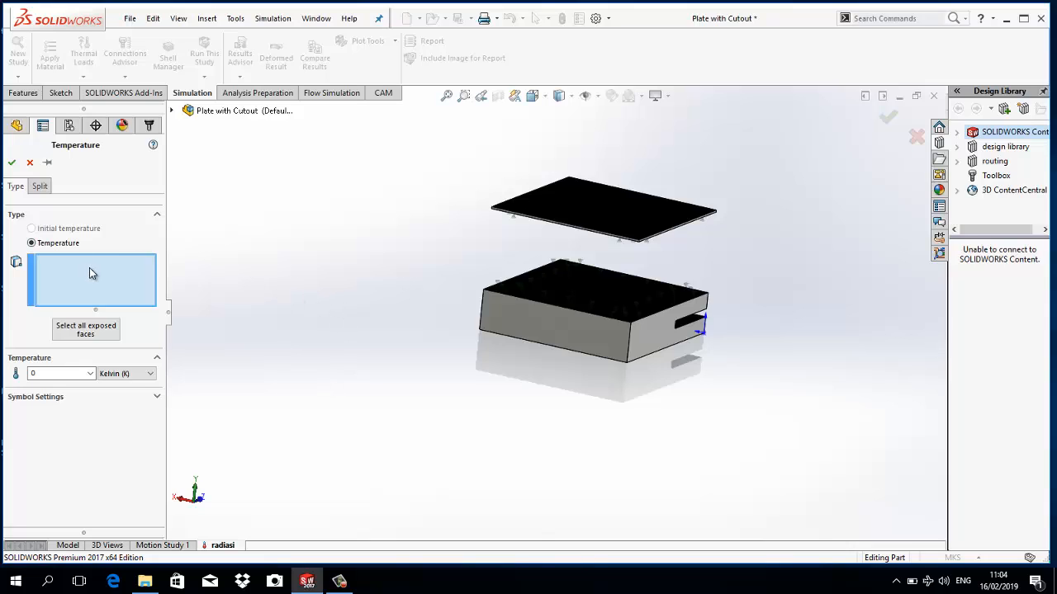
pyautogui.moveTo(434, 280)
pyautogui.mouseDown(button='middle')
pyautogui.moveTo(455, 236)
pyautogui.moveTo(436, 275)
pyautogui.mouseUp(button='middle')
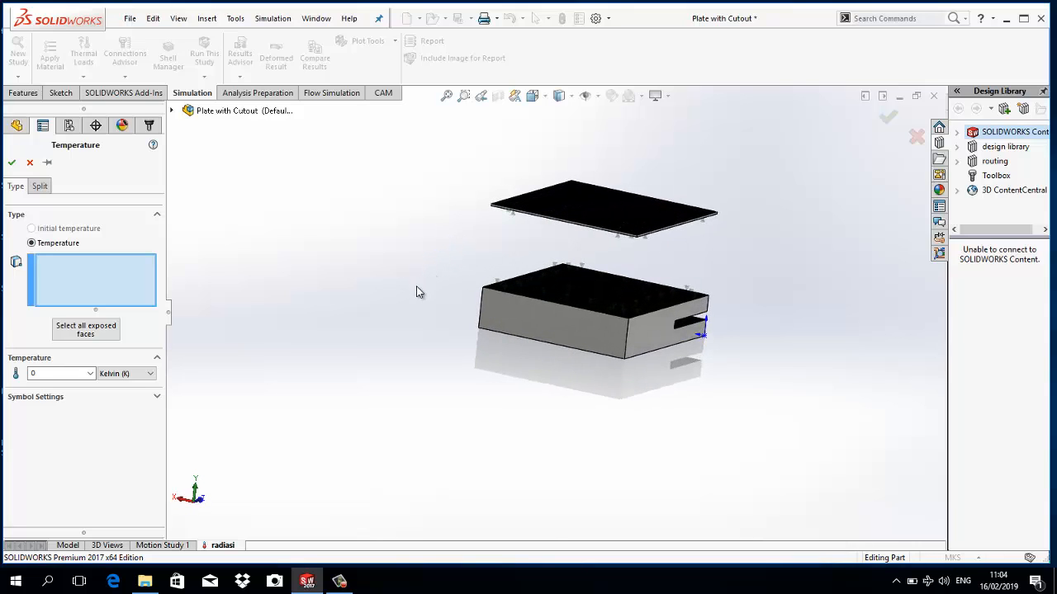
pyautogui.moveTo(423, 337); pyautogui.dragTo(373, 337, button='middle')
pyautogui.click(561, 236)
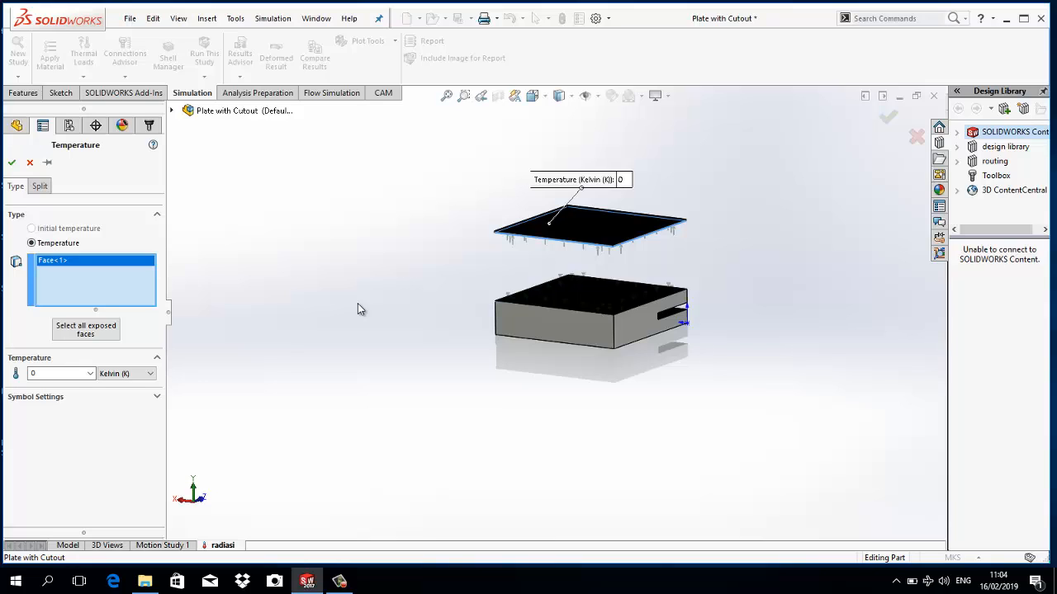
pyautogui.click(102, 376)
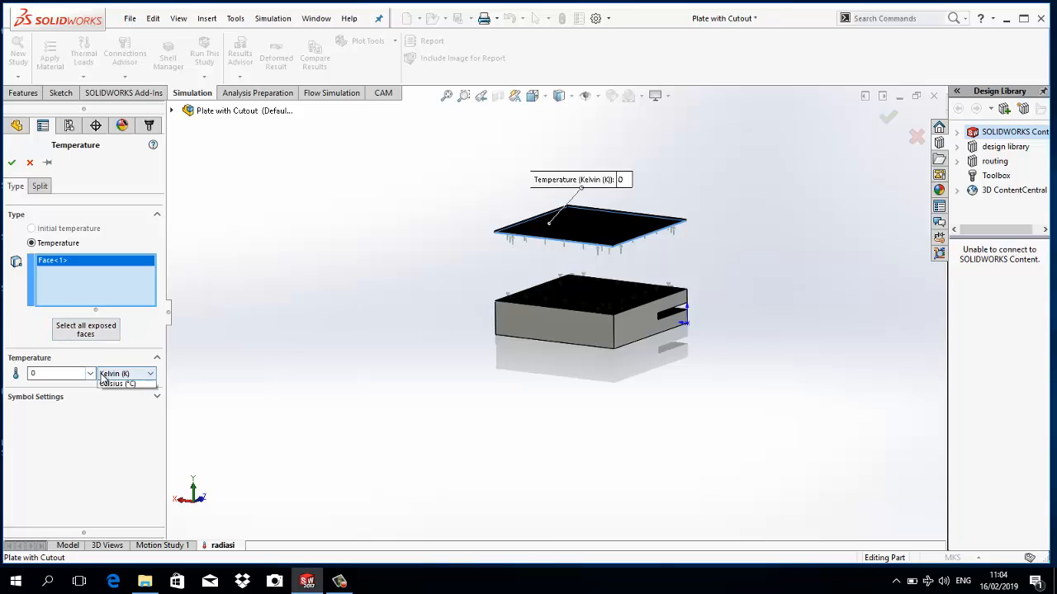
pyautogui.click(118, 399)
pyautogui.doubleClick(71, 373)
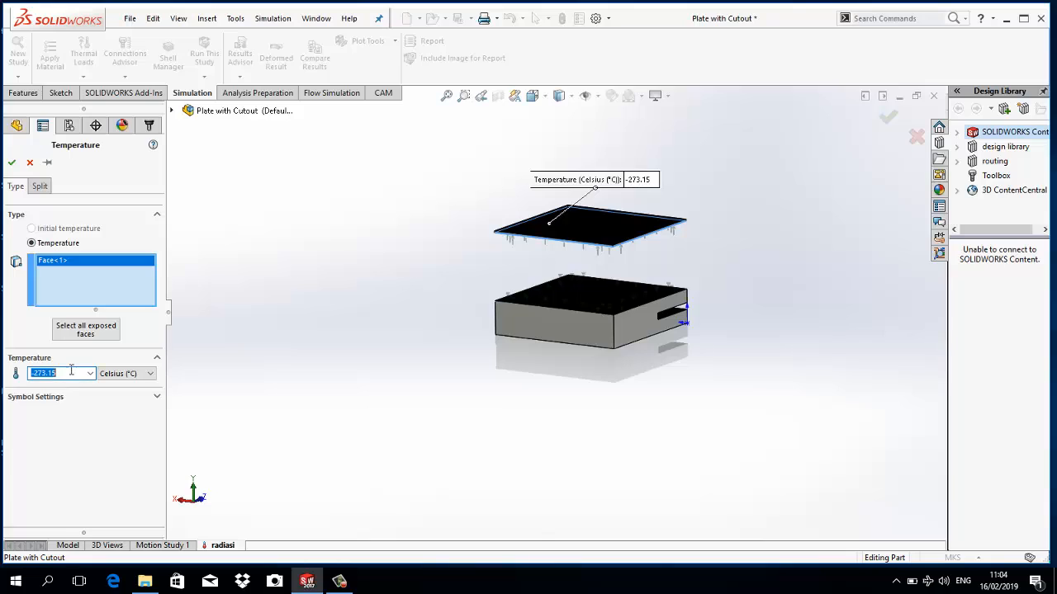
pyautogui.write('100')
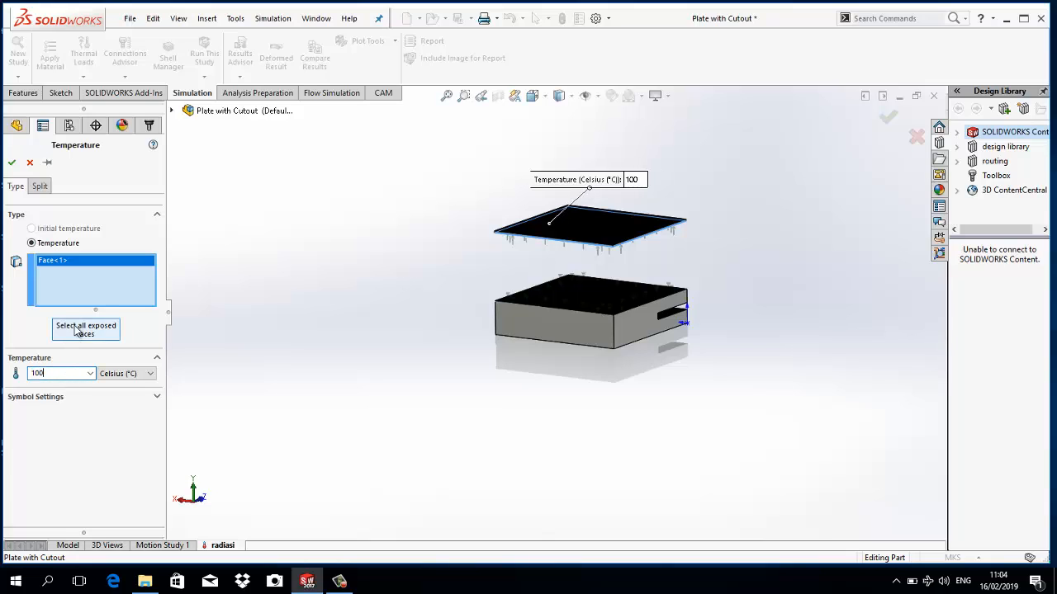
pyautogui.click(11, 162)
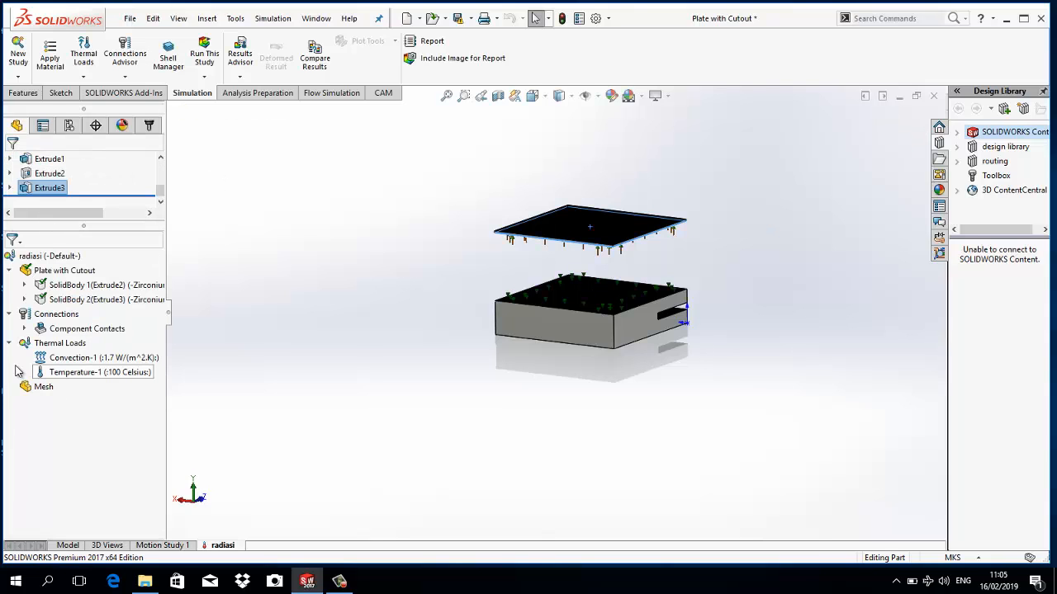
# - Start a radiation load in the radiasi study and set its type to surface to surface
pyautogui.rightClick(37, 343)
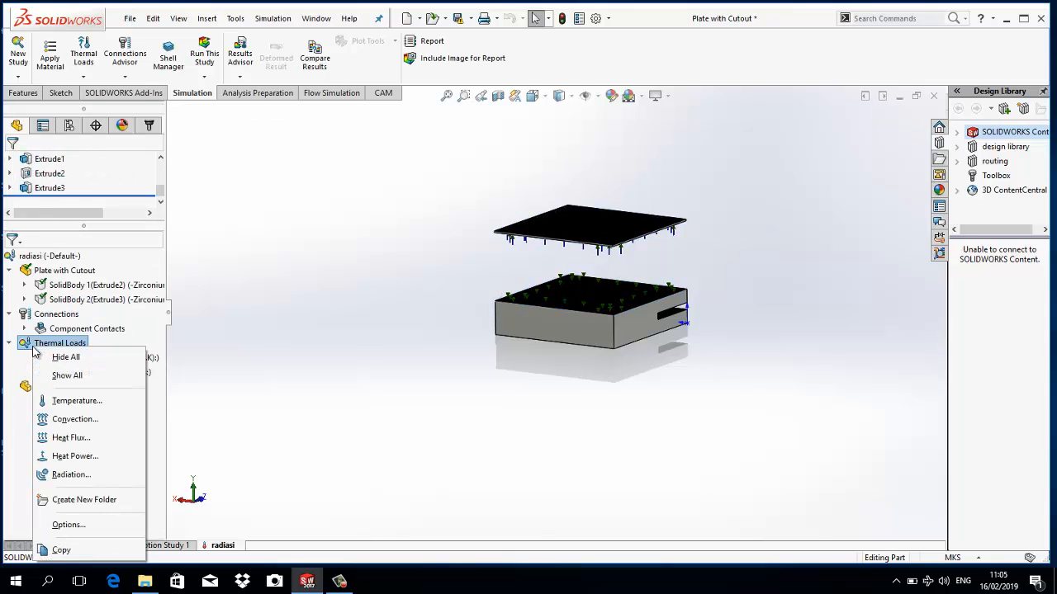
pyautogui.click(97, 477)
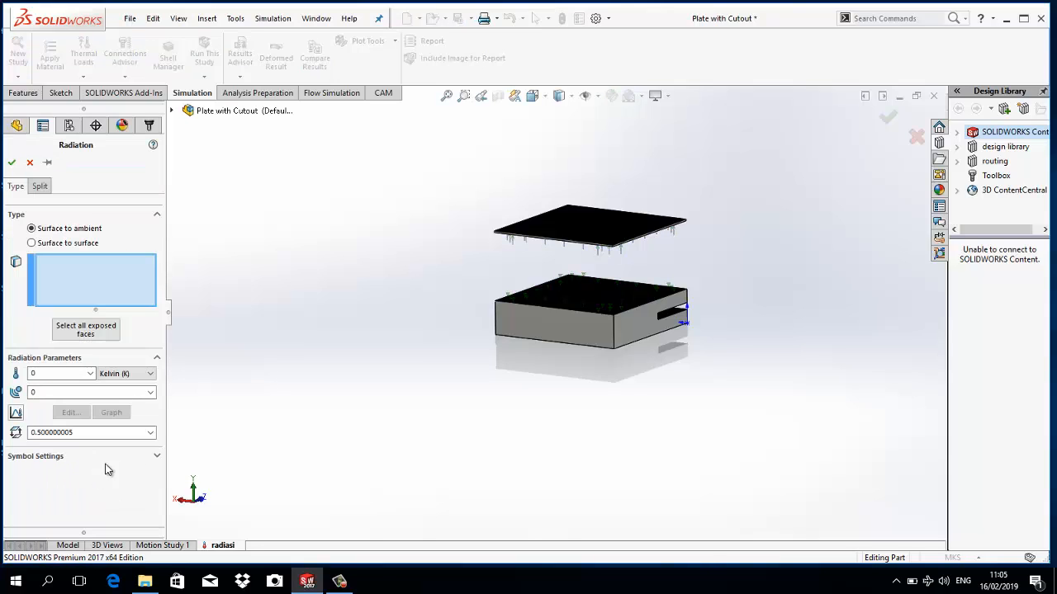
pyautogui.click(31, 243)
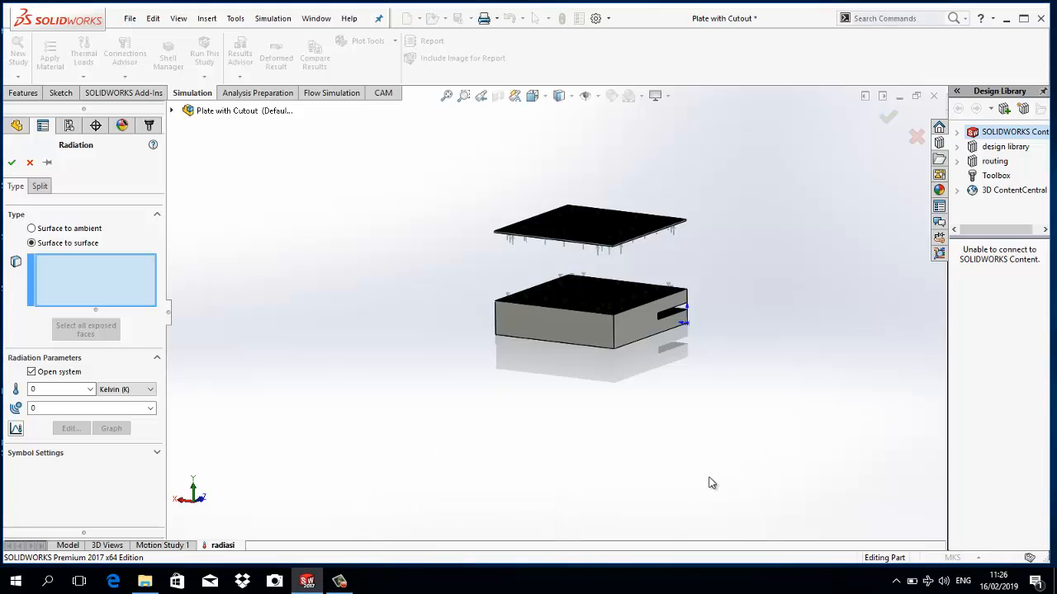
pyautogui.click(340, 581)
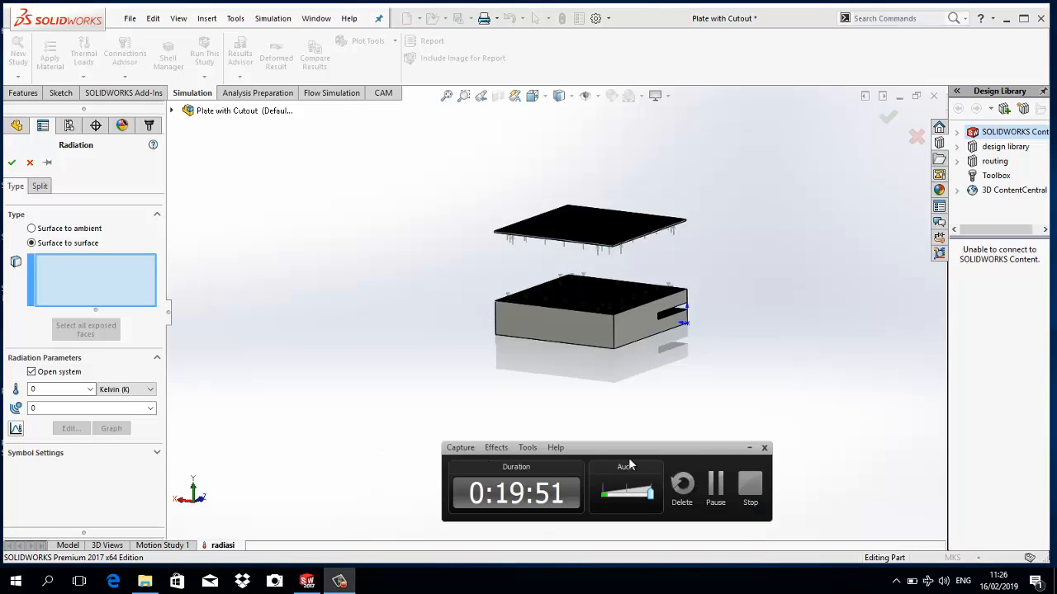
pyautogui.click(748, 448)
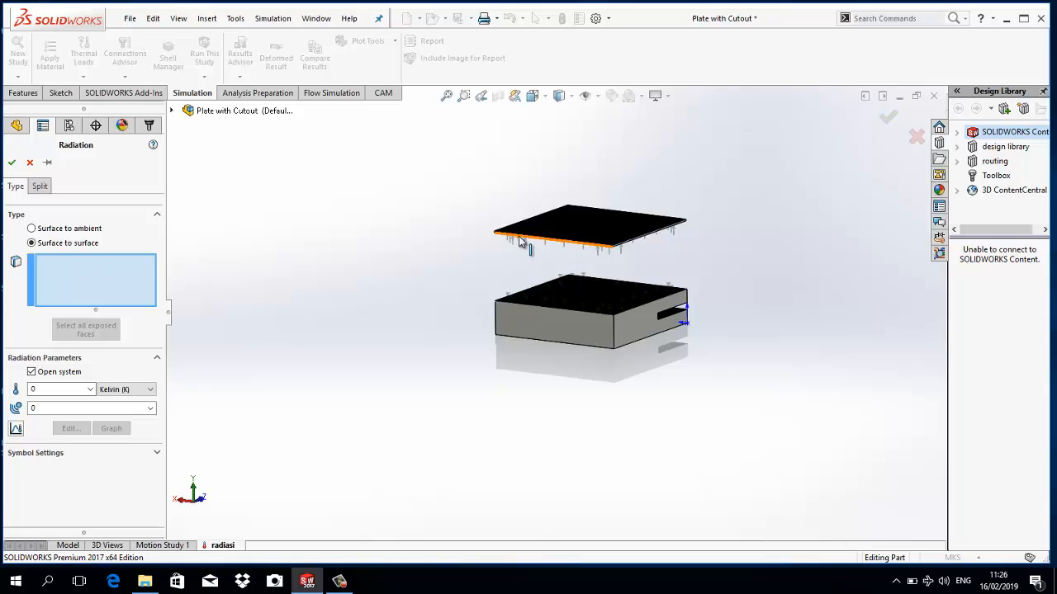
# - Select the underside of the thin upper plate and the facing top face of the block for the surface-to-surface radiation load
pyautogui.moveTo(522, 239); pyautogui.dragTo(556, 192, button='middle')
pyautogui.scroll(-1, 558, 194)
pyautogui.scroll(-1, 560, 195)
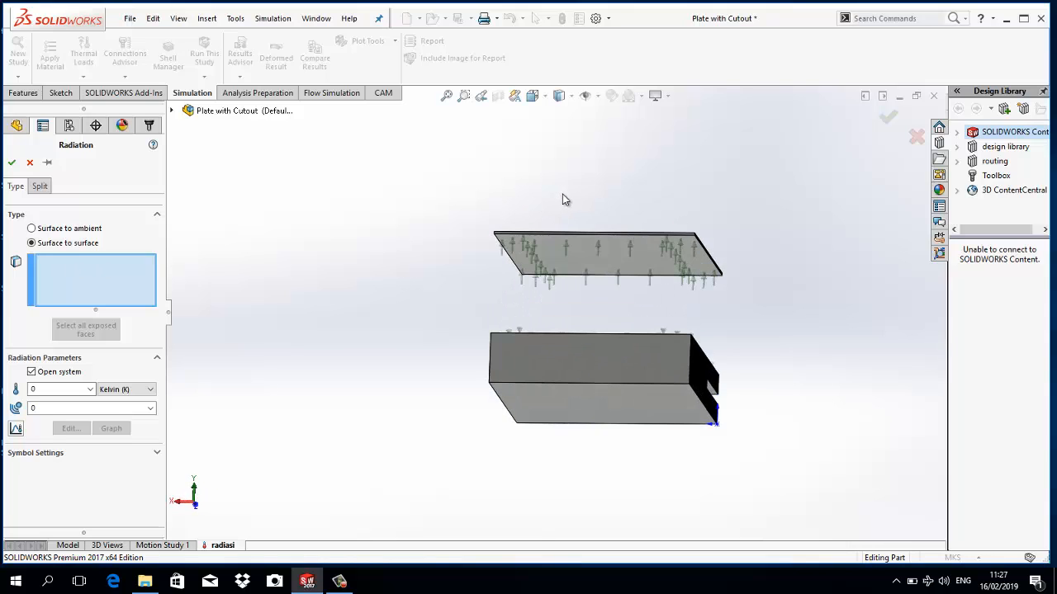
pyautogui.scroll(-1, 597, 198)
pyautogui.click(567, 266)
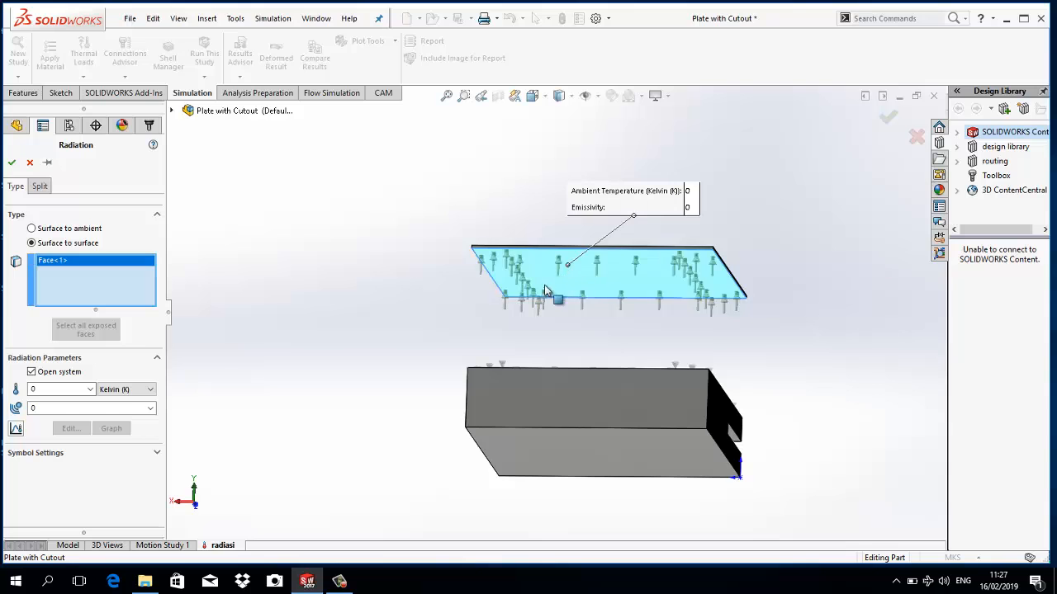
pyautogui.moveTo(462, 227); pyautogui.dragTo(458, 302, button='middle')
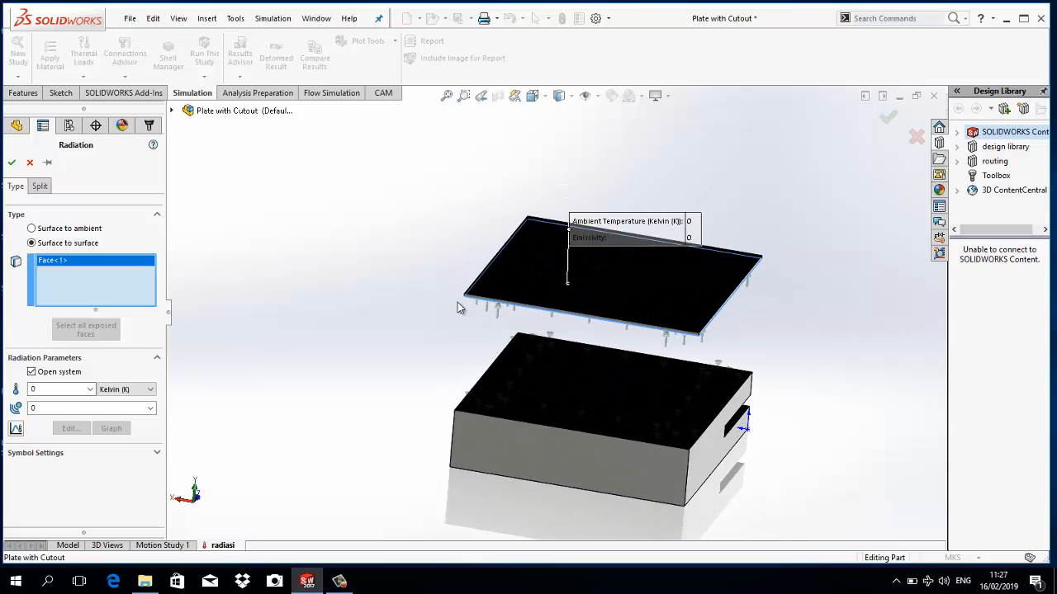
pyautogui.click(620, 403)
pyautogui.moveTo(427, 341); pyautogui.dragTo(394, 371, button='middle')
# - Remove the block's top face from the radiation load's selection and select the same face again
pyautogui.rightClick(108, 273)
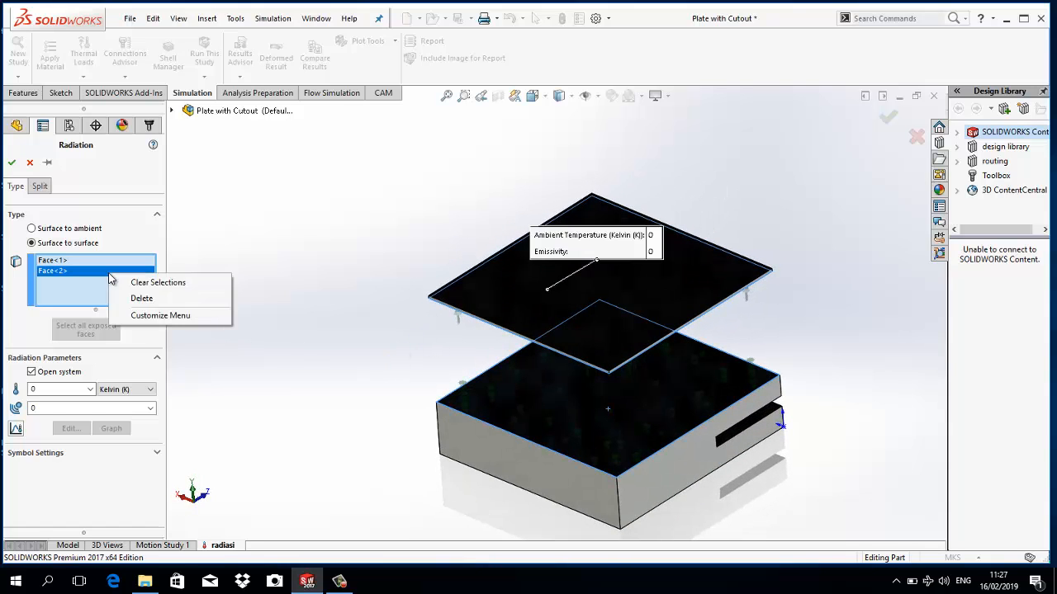
pyautogui.click(123, 297)
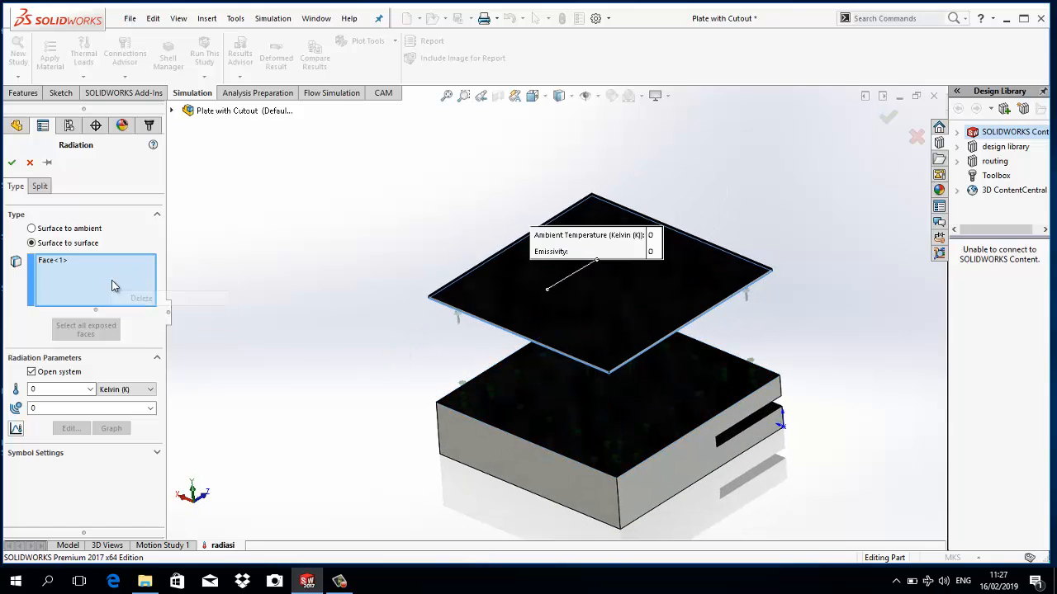
pyautogui.click(626, 437)
pyautogui.moveTo(406, 434); pyautogui.dragTo(432, 377, button='middle')
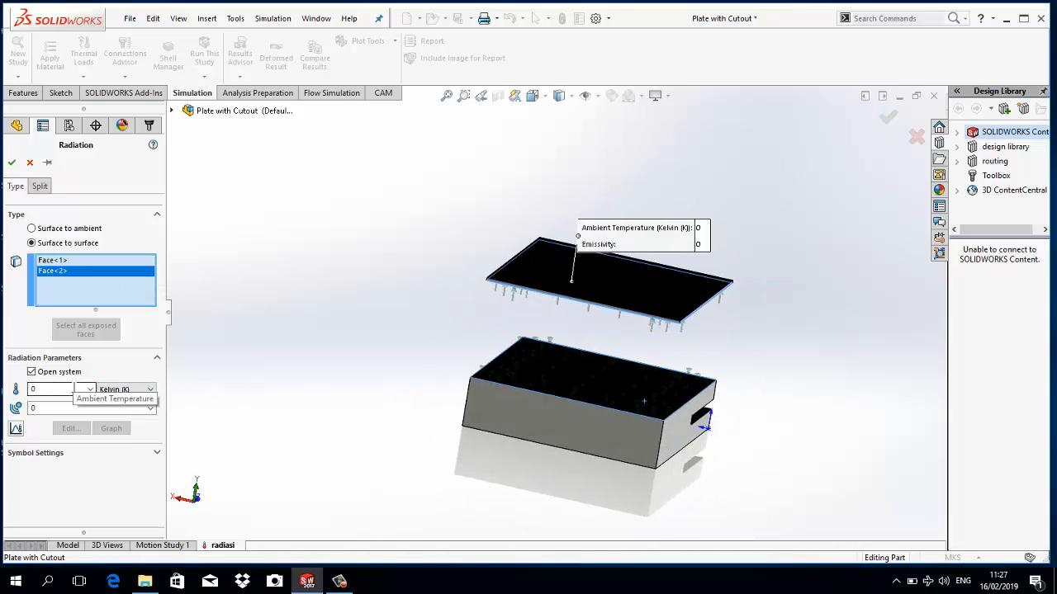
# - Set the radiation load's ambient temperature to 25 °C, with Celsius as the temperature unit
pyautogui.click(73, 389)
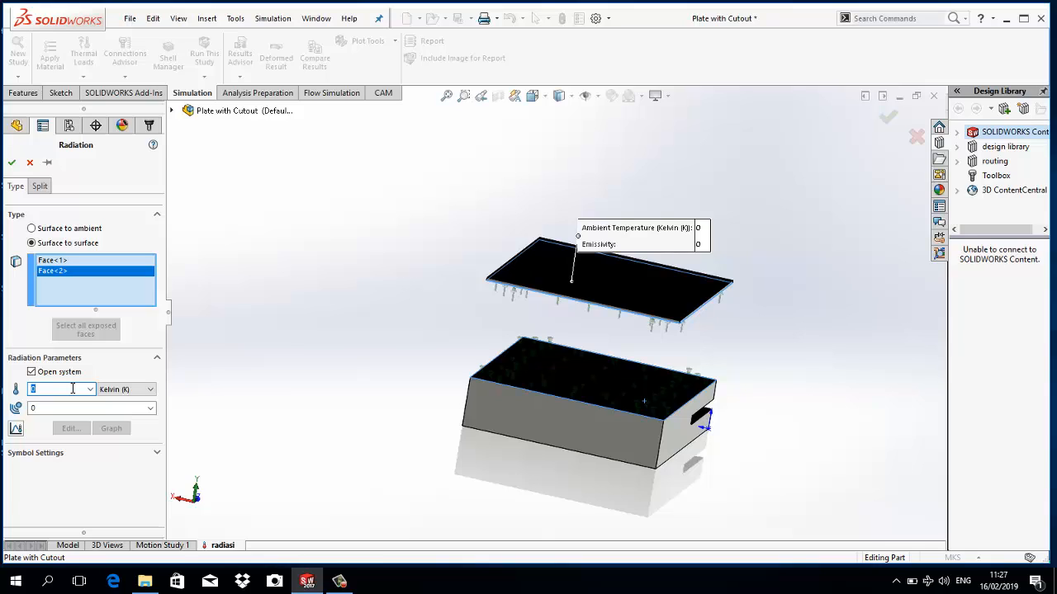
pyautogui.write('25')
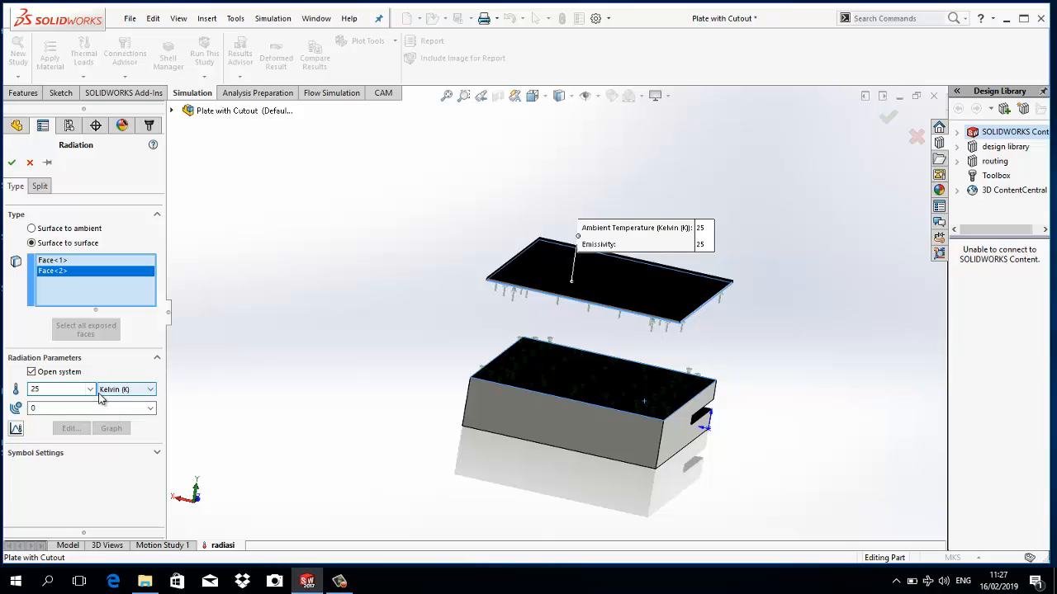
pyautogui.click(124, 389)
pyautogui.click(120, 408)
pyautogui.doubleClick(78, 388)
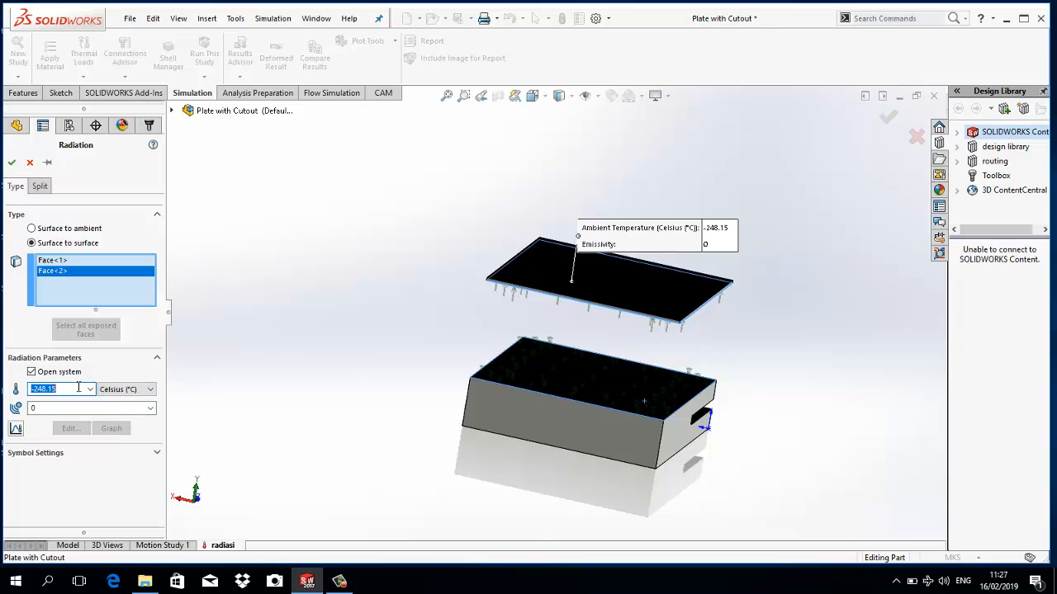
pyautogui.write('25')
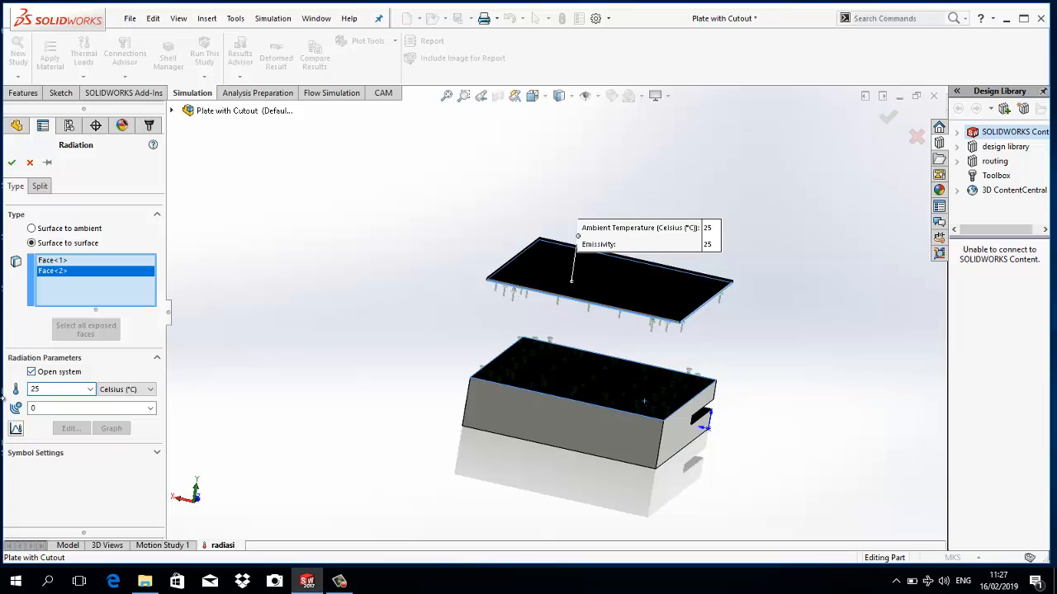
# - Open the radiation load's emissivity value for editing
pyautogui.doubleClick(109, 407)
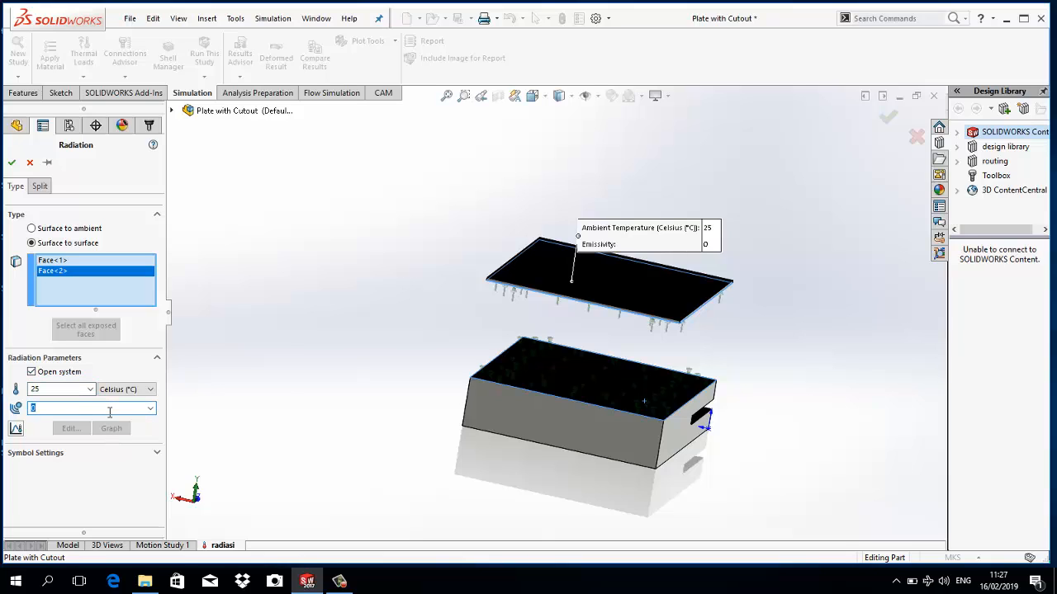
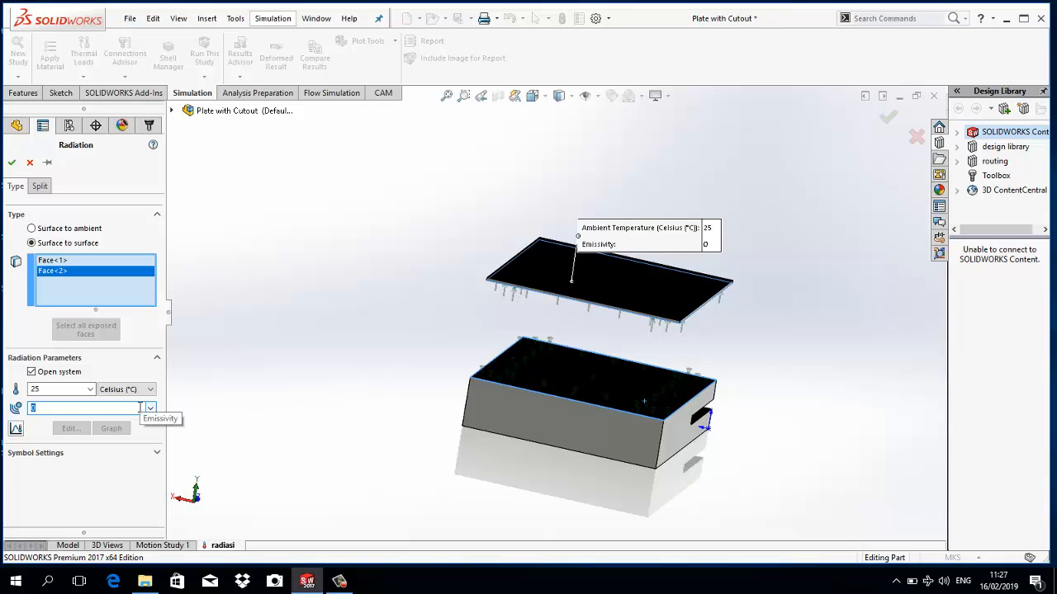
# - Set the radiation load's emissivity to 0.6 and accept the load
pyautogui.write('0.6')
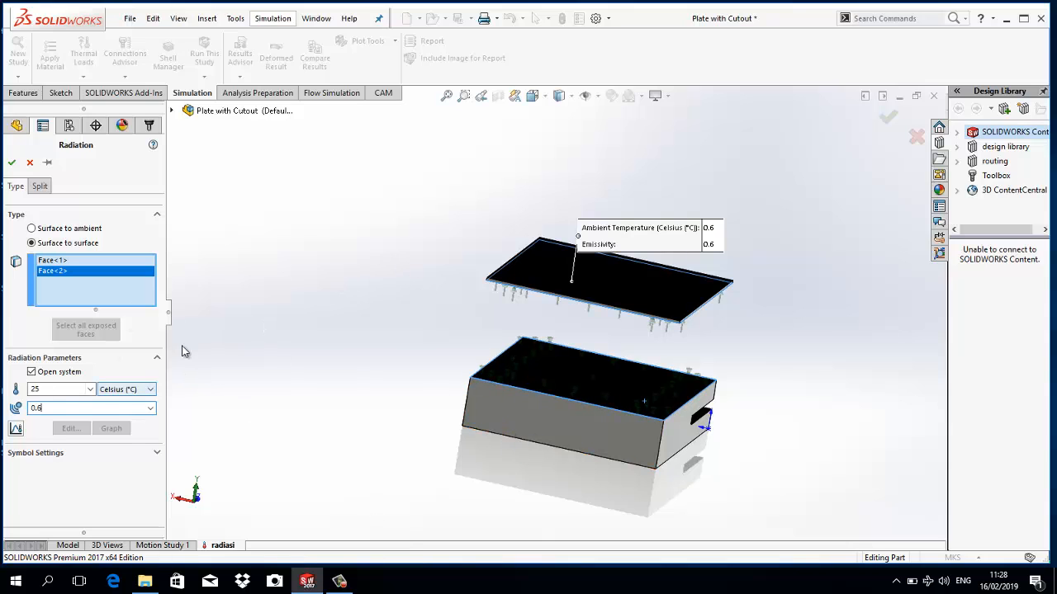
pyautogui.click(12, 162)
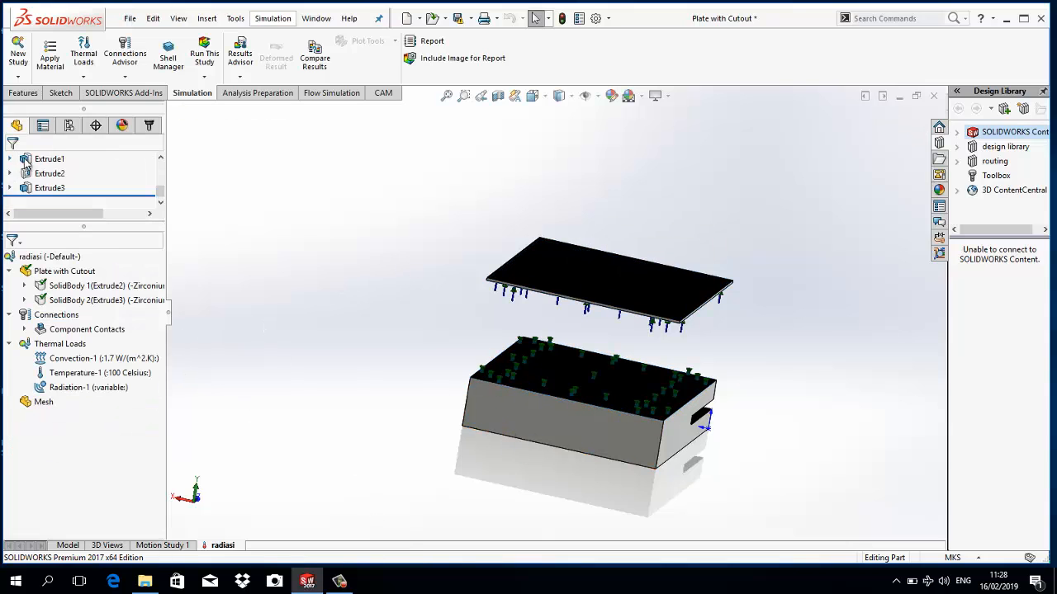
# - Open the existing convection load for editing and remove both faces from its selection
pyautogui.doubleClick(130, 364)
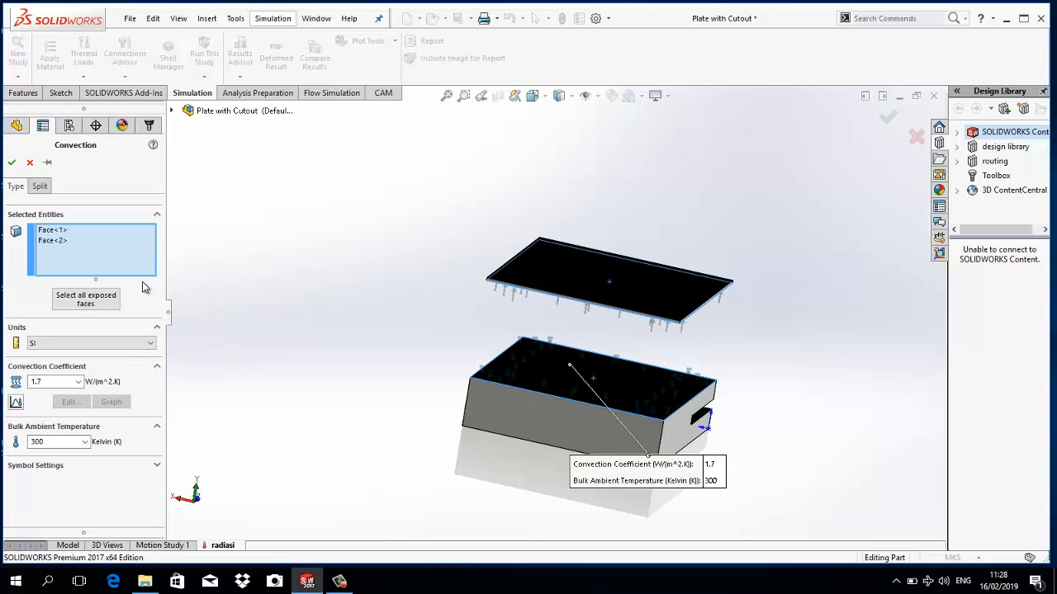
pyautogui.click(62, 242)
pyautogui.rightClick(59, 244)
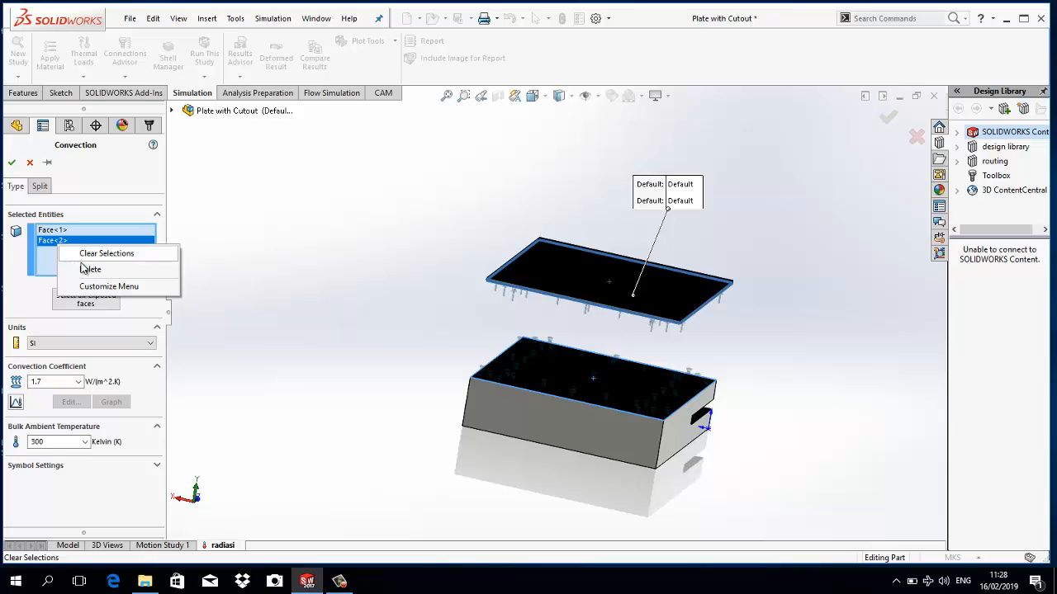
pyautogui.click(85, 270)
pyautogui.click(56, 230)
pyautogui.rightClick(56, 231)
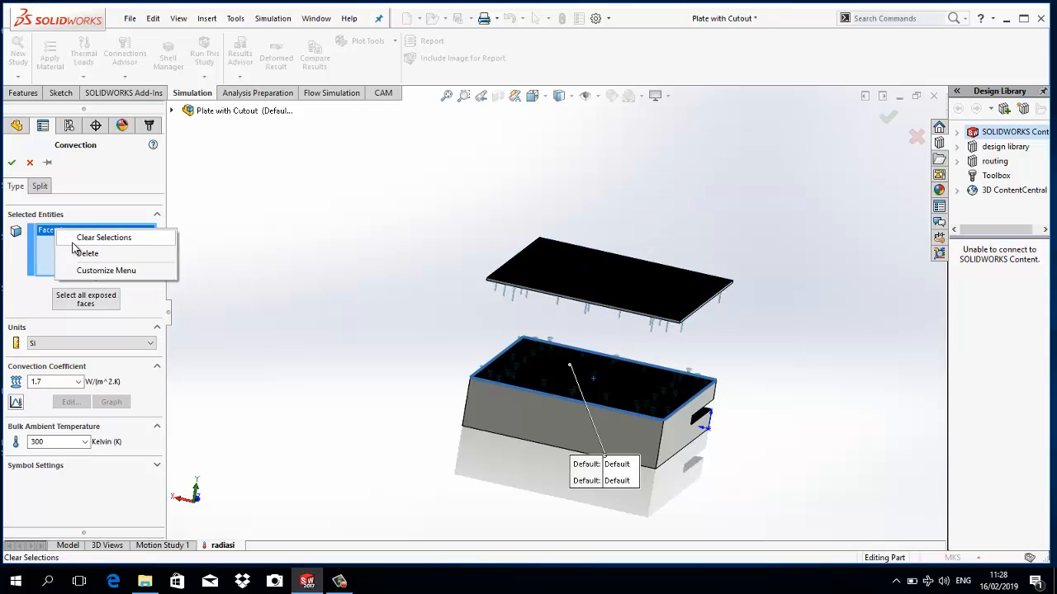
pyautogui.click(83, 253)
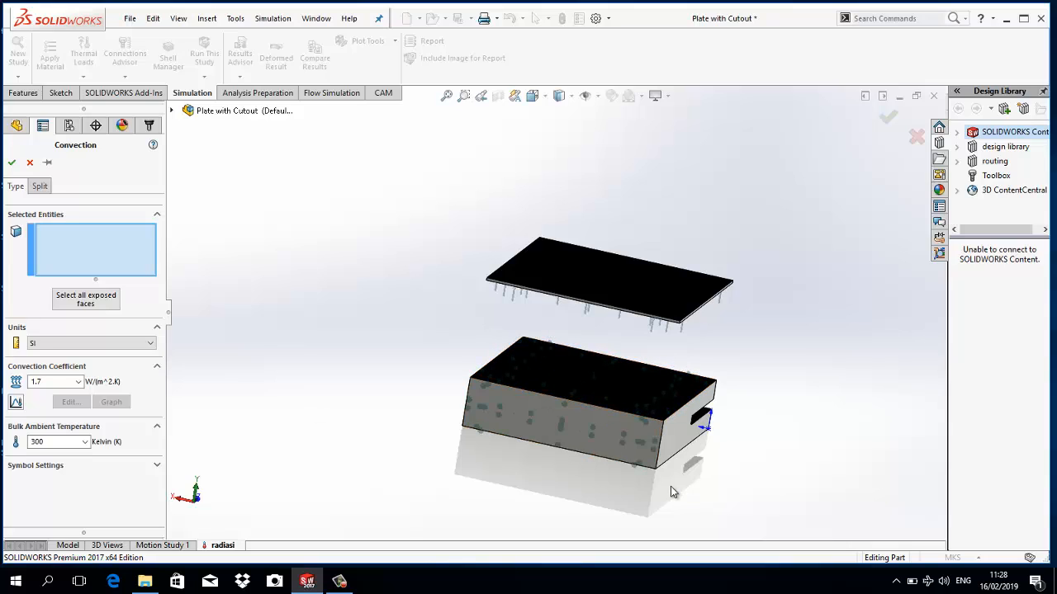
# - Apply the convection load to the block's top face, bottom face and the two side faces without the cutout
pyautogui.click(636, 402)
pyautogui.moveTo(609, 473); pyautogui.dragTo(522, 408, button='middle')
pyautogui.click(532, 422)
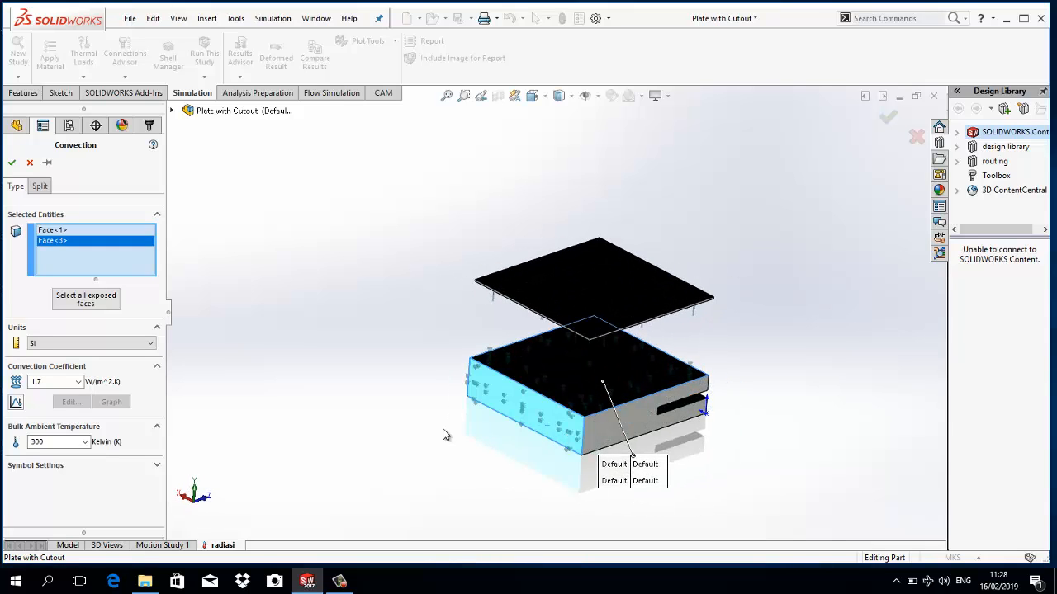
pyautogui.moveTo(440, 435); pyautogui.dragTo(569, 432, button='middle')
pyautogui.click(550, 395)
pyautogui.moveTo(550, 395); pyautogui.dragTo(696, 417, button='middle')
pyautogui.click(578, 397)
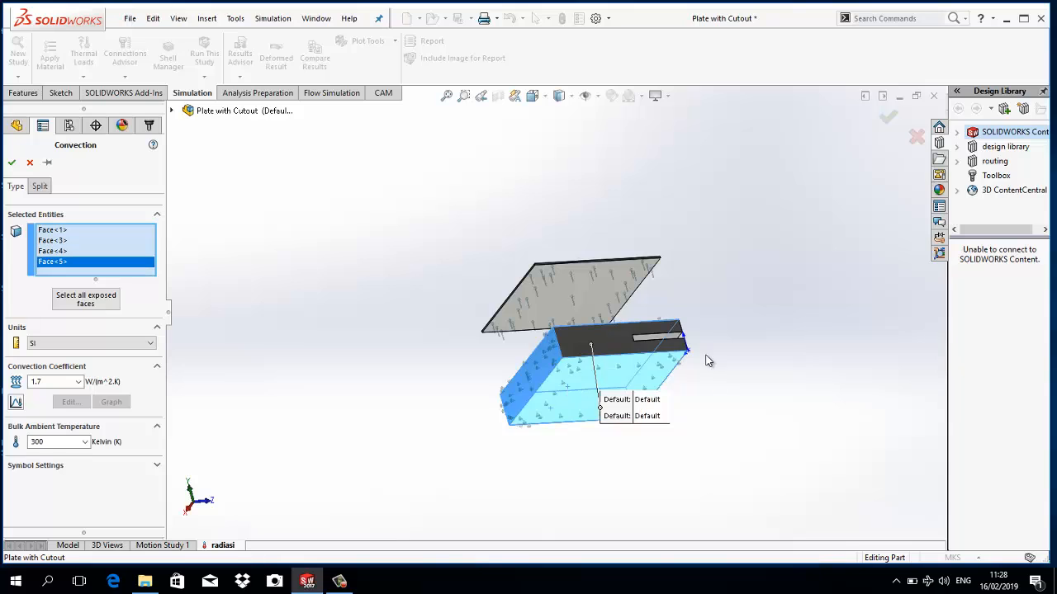
pyautogui.moveTo(707, 358); pyautogui.dragTo(597, 420, button='middle')
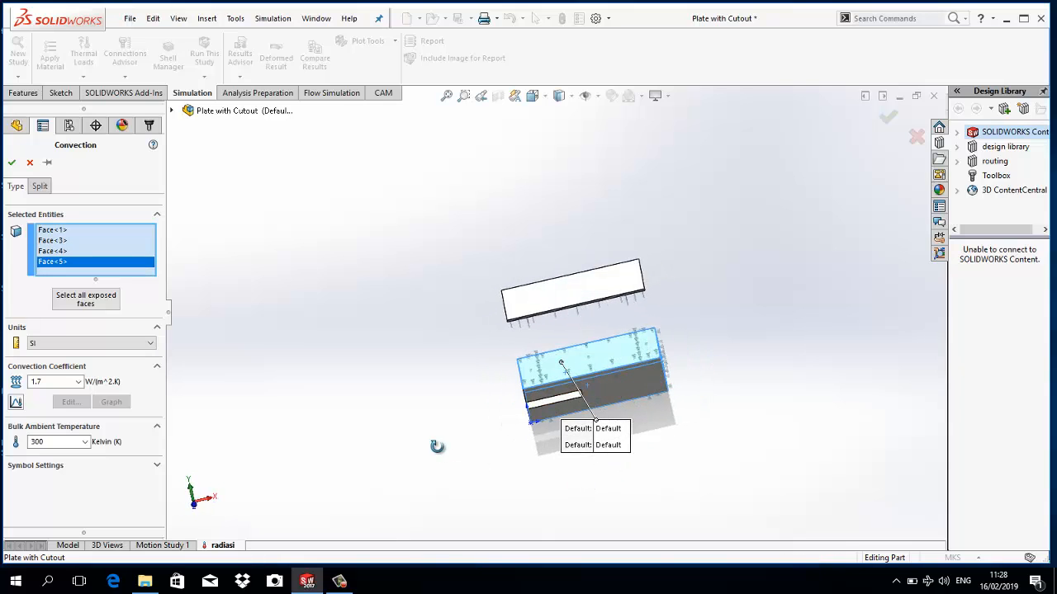
pyautogui.hotkey('ctrl', '7')
pyautogui.scroll(1, 248, 345)
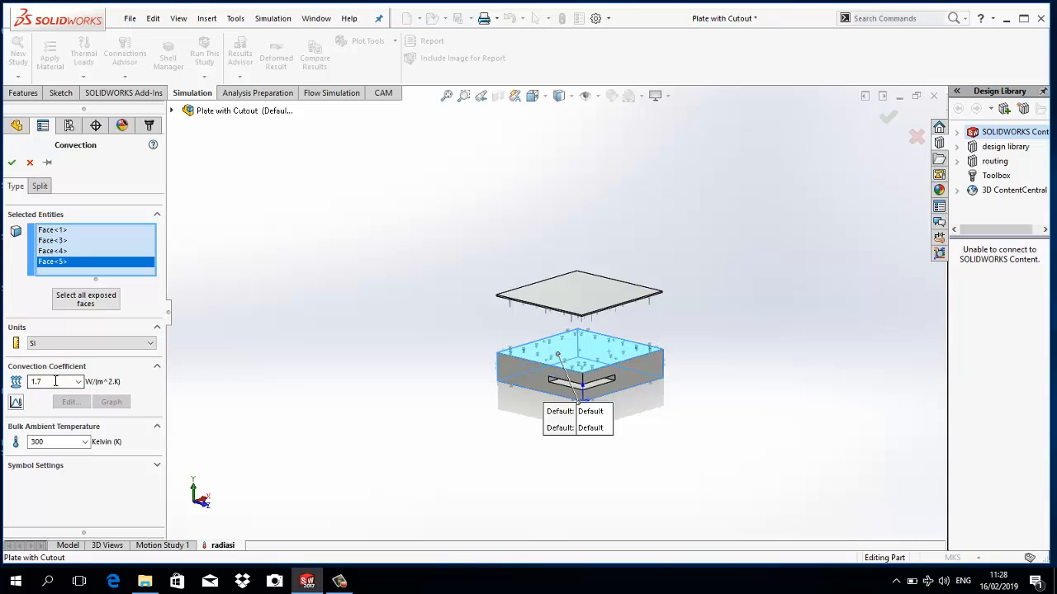
pyautogui.click(9, 165)
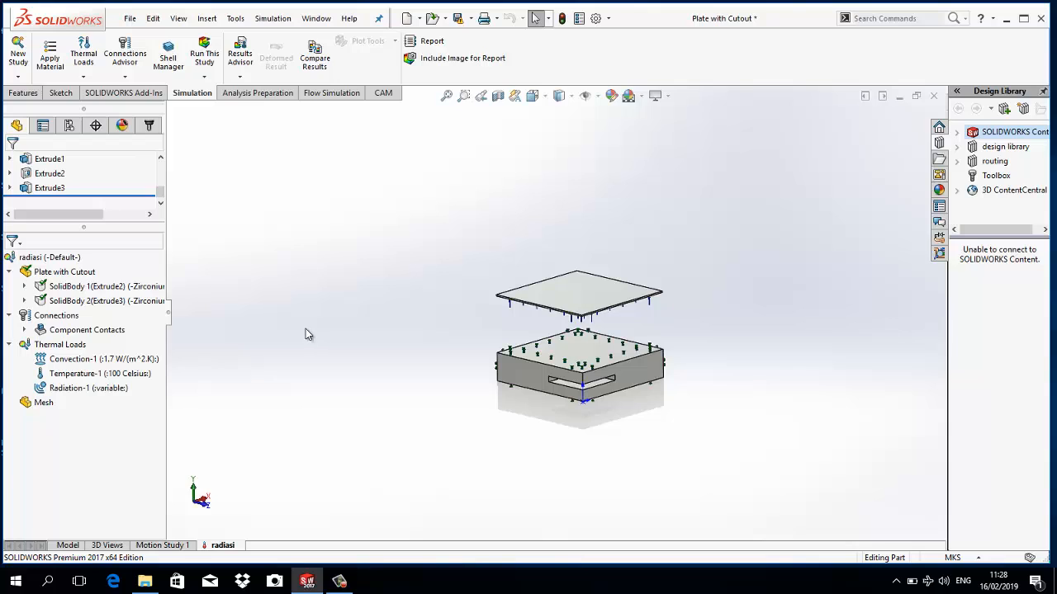
# - Review the convection load's selected faces, coefficient and bulk ambient temperature, leaving the definition without changes
pyautogui.doubleClick(59, 363)
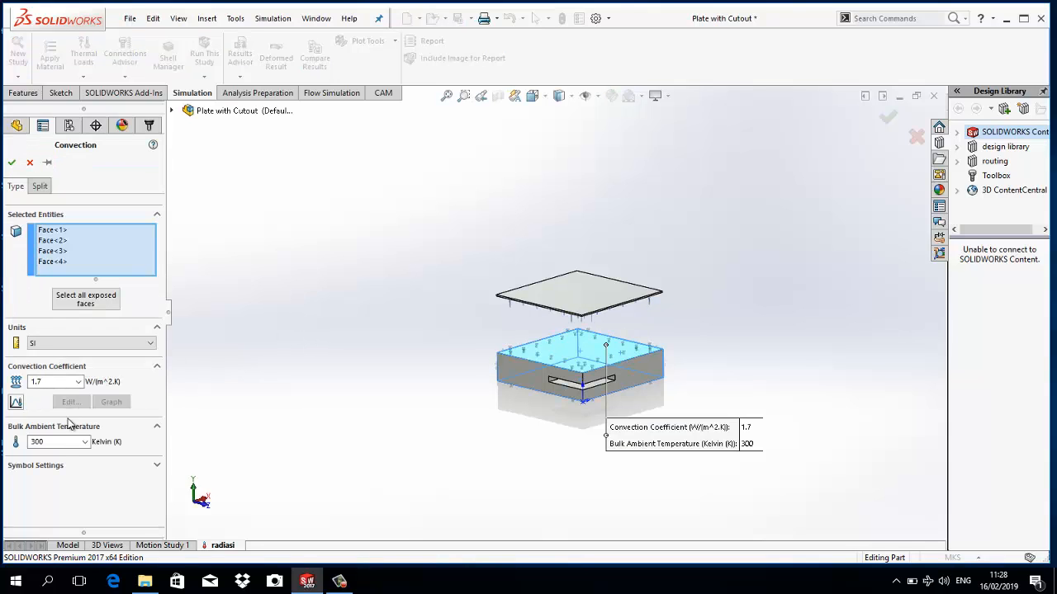
pyautogui.click(30, 164)
pyautogui.click(140, 360)
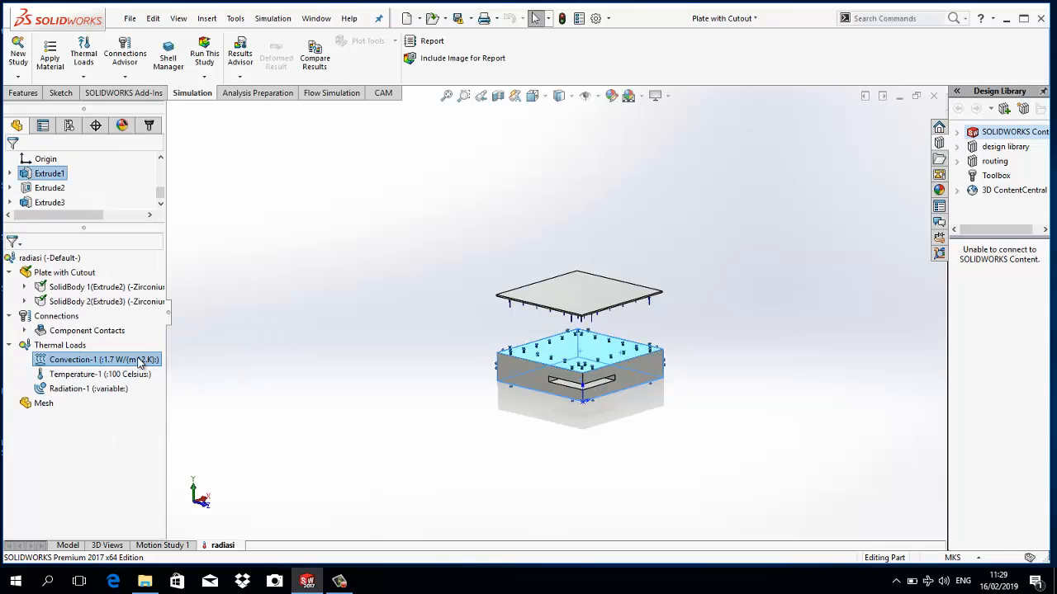
pyautogui.doubleClick(140, 361)
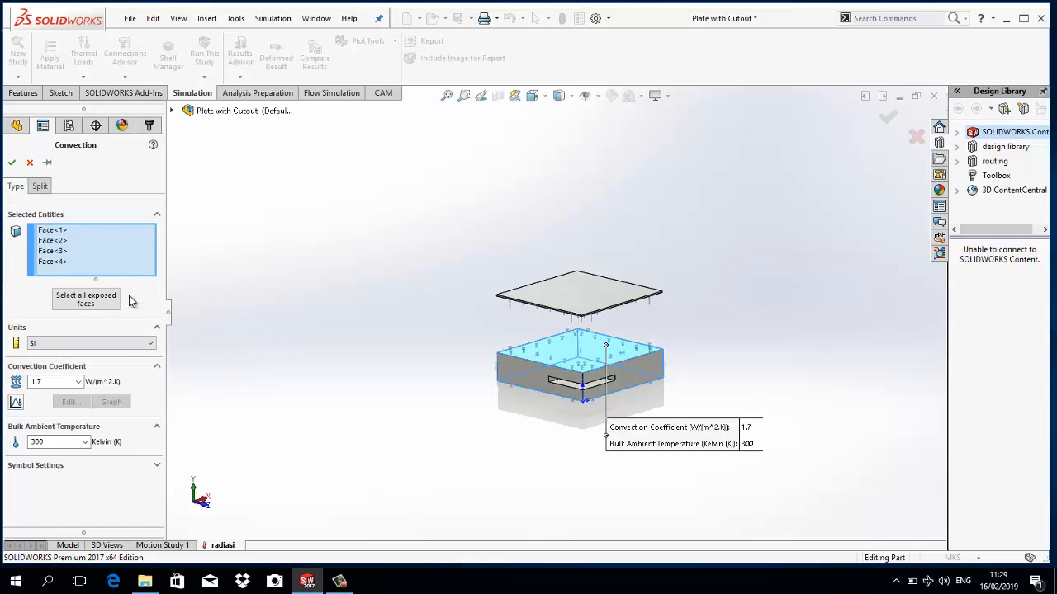
pyautogui.click(31, 163)
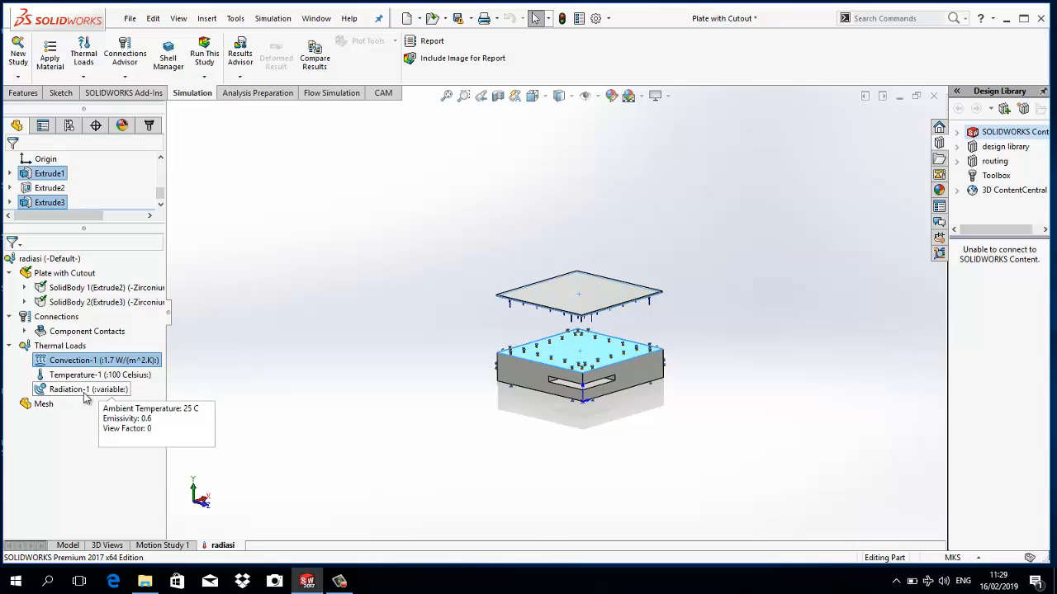
# - Create a standard mesh for the study with inches as the unit and a global element size of 0.4 in
pyautogui.rightClick(37, 404)
pyautogui.click(62, 156)
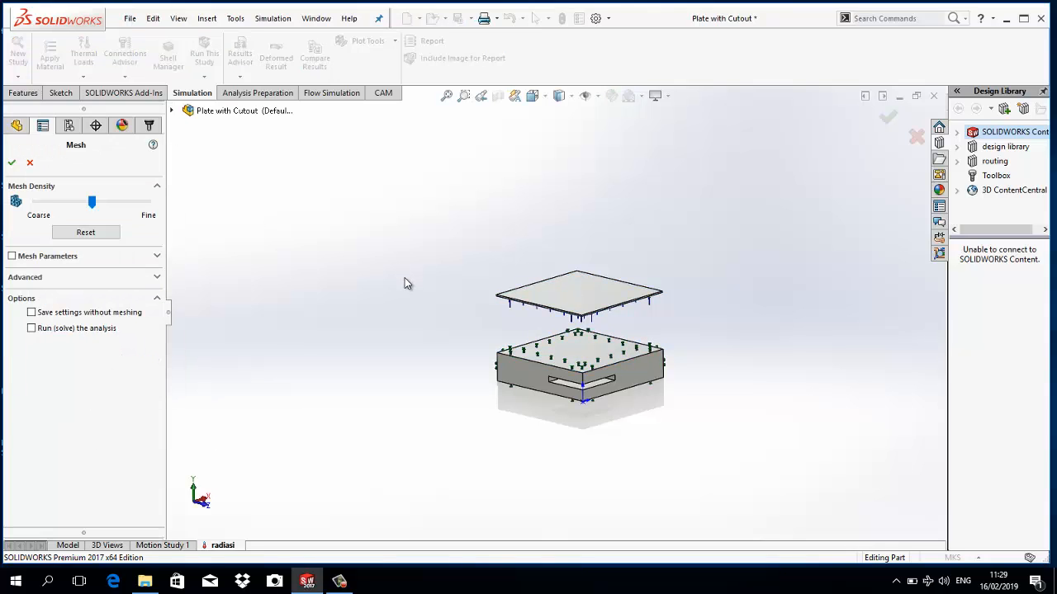
pyautogui.click(157, 256)
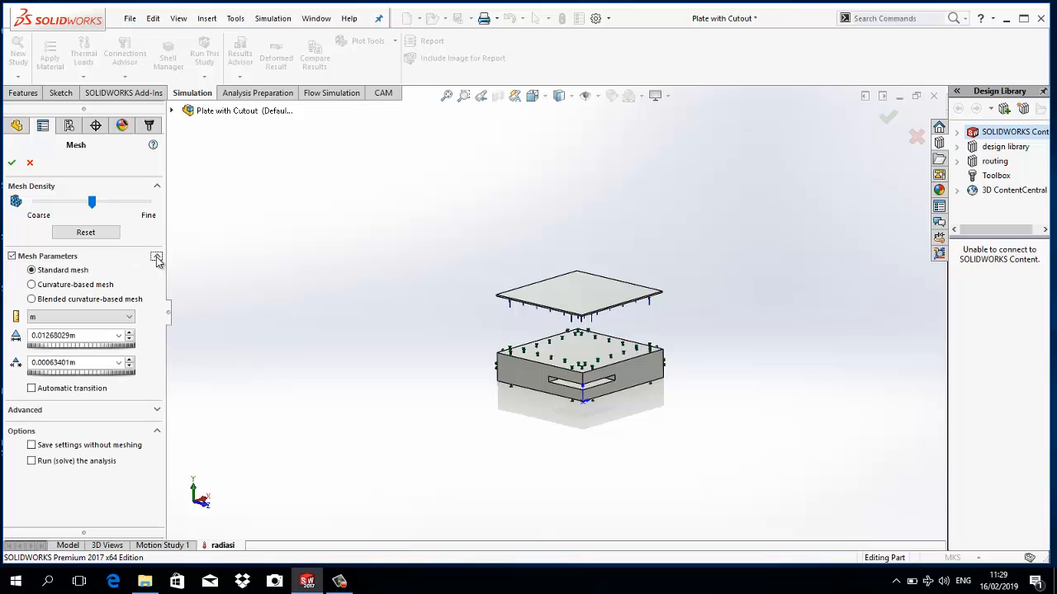
pyautogui.click(114, 323)
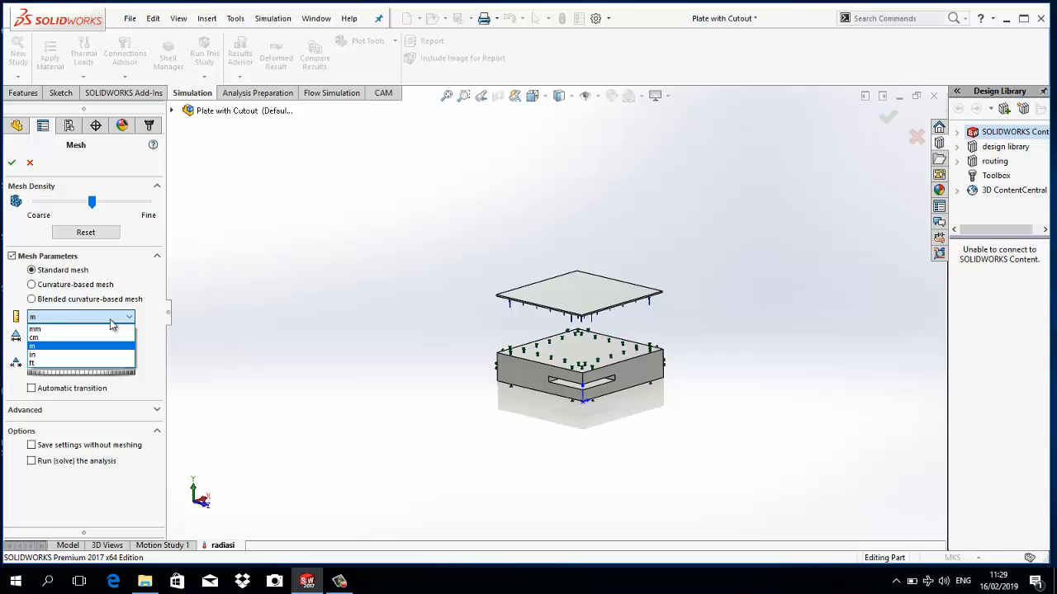
pyautogui.click(107, 338)
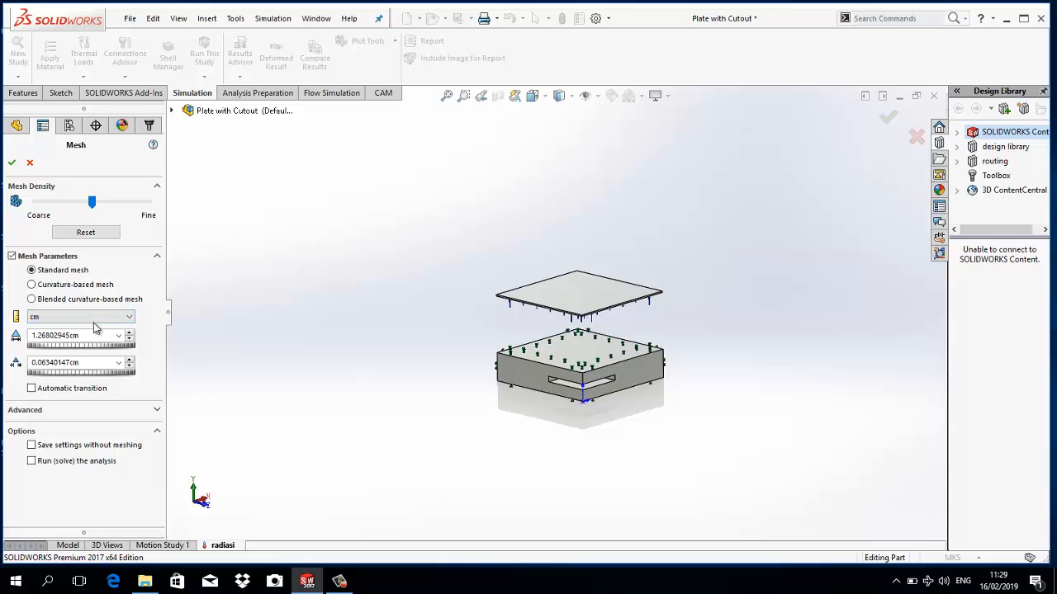
pyautogui.click(97, 319)
pyautogui.click(98, 354)
pyautogui.doubleClick(77, 336)
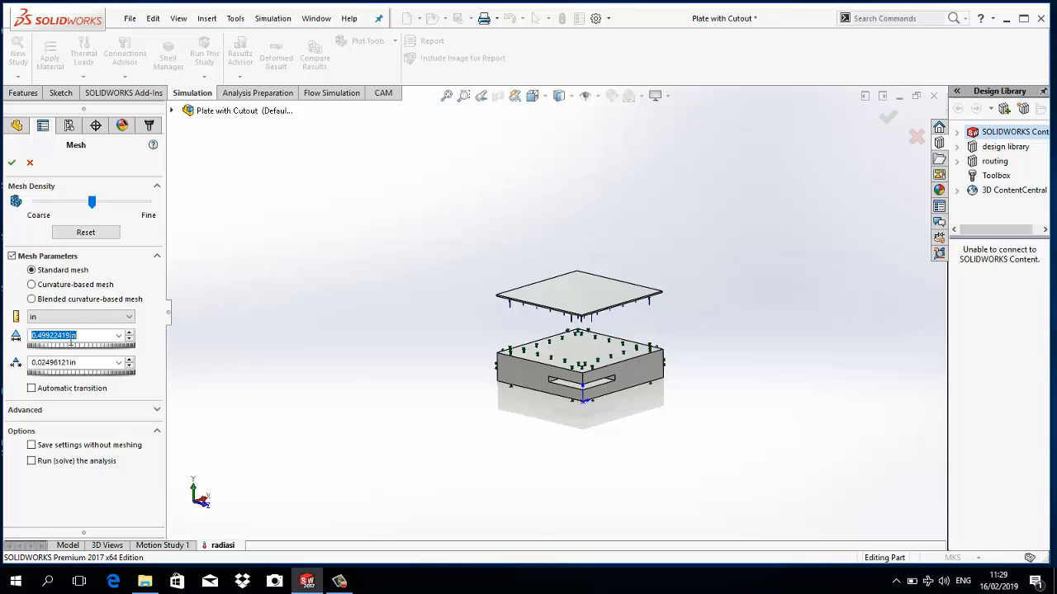
pyautogui.write('00.4')
pyautogui.click(11, 163)
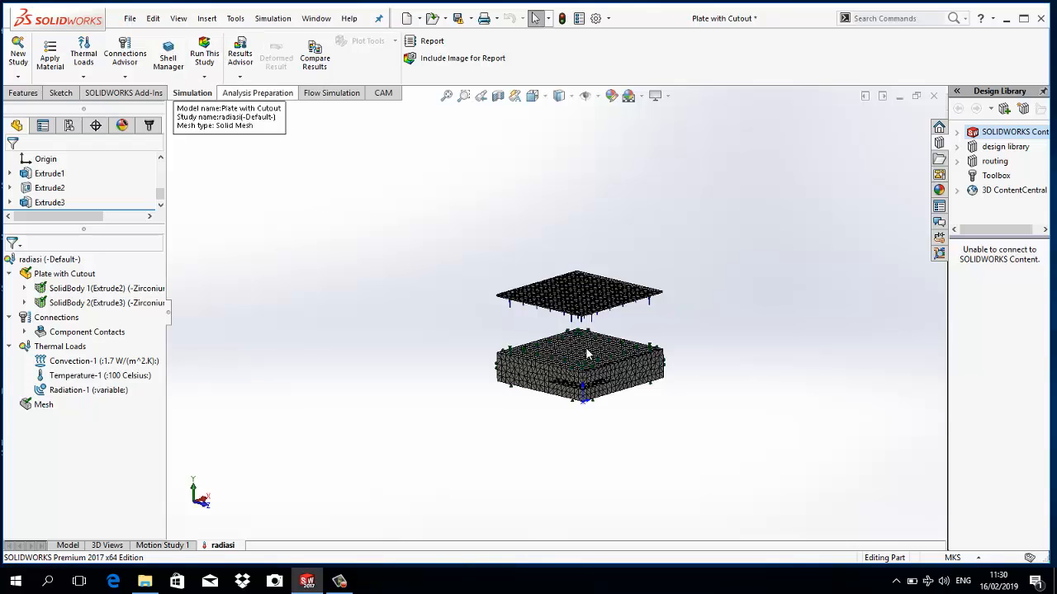
# - Inspect the mesh on the plate and block, and run the radiasi thermal study
pyautogui.scroll(-4, 593, 407)
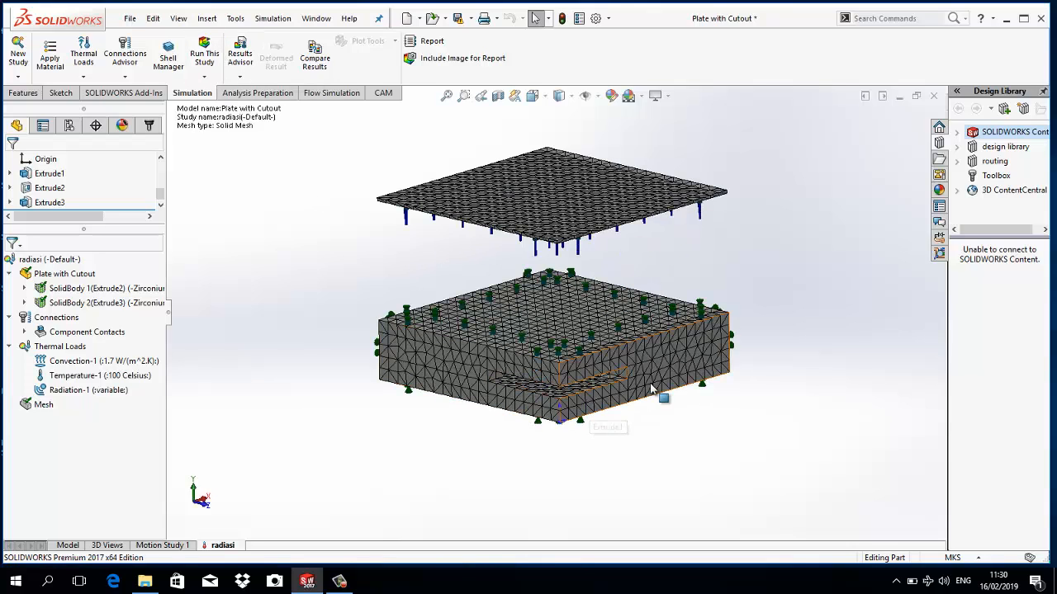
pyautogui.moveTo(596, 413); pyautogui.dragTo(633, 415, button='middle')
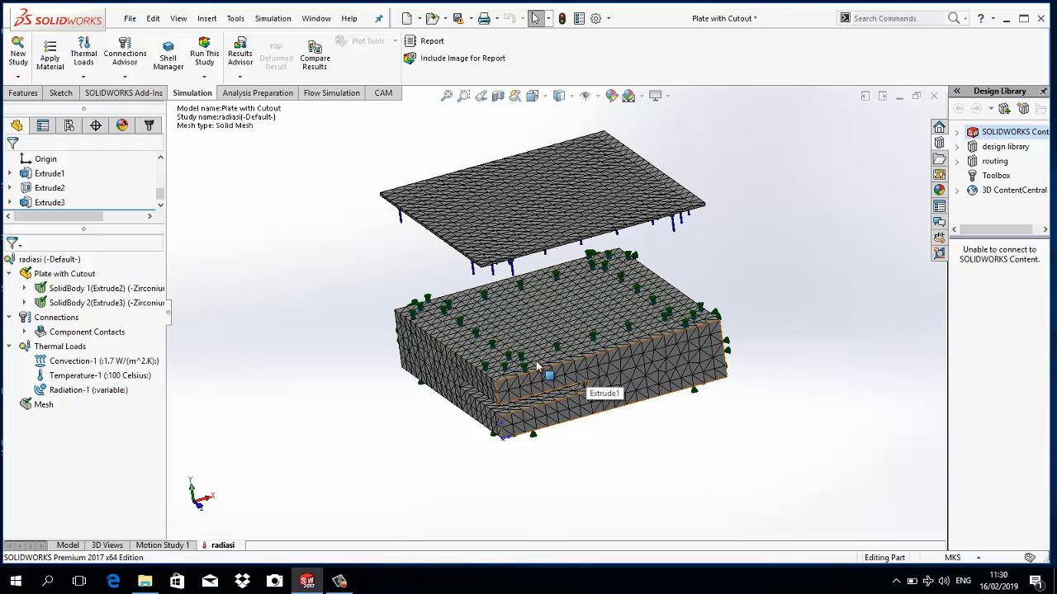
pyautogui.scroll(-3, 531, 410)
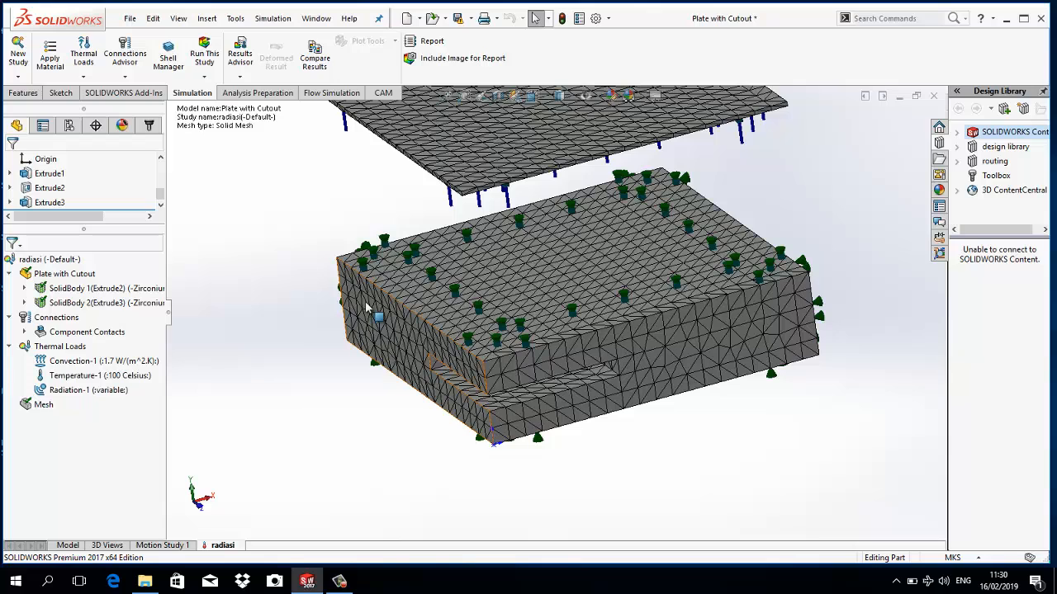
pyautogui.moveTo(361, 288); pyautogui.dragTo(326, 231, button='middle')
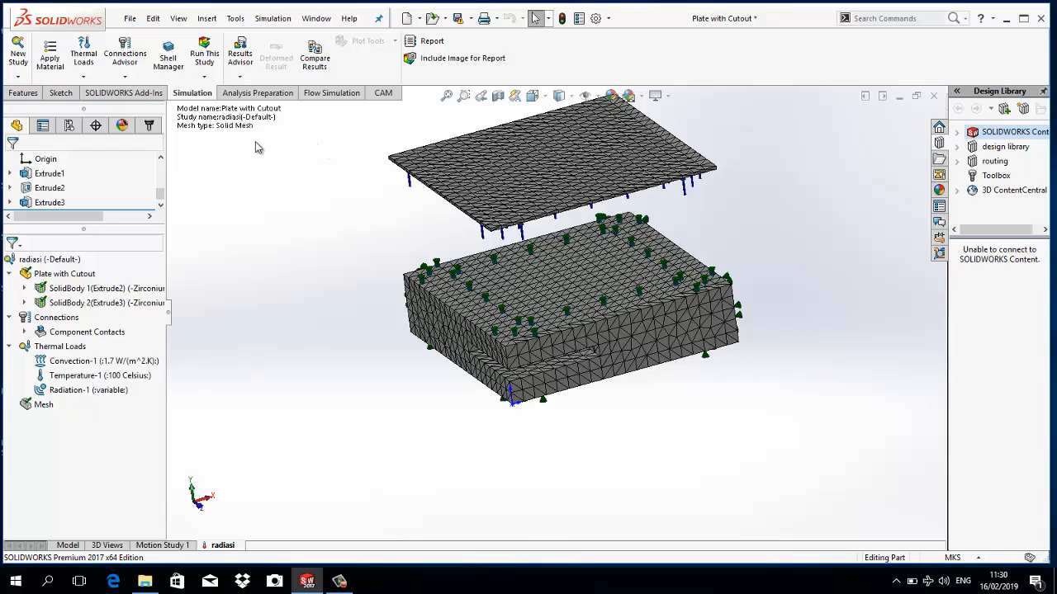
pyautogui.click(204, 55)
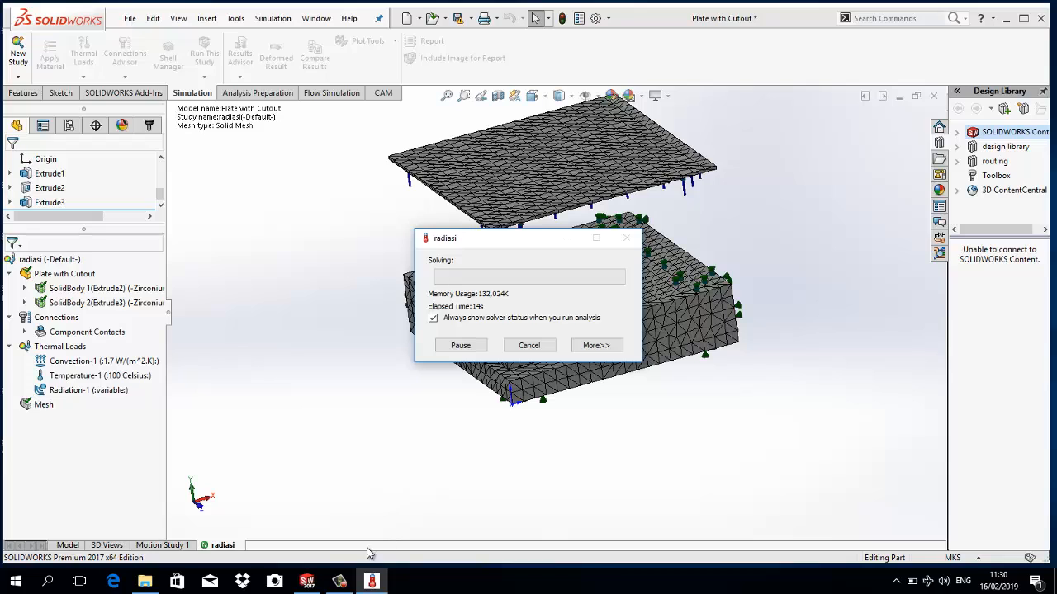
pyautogui.click(345, 584)
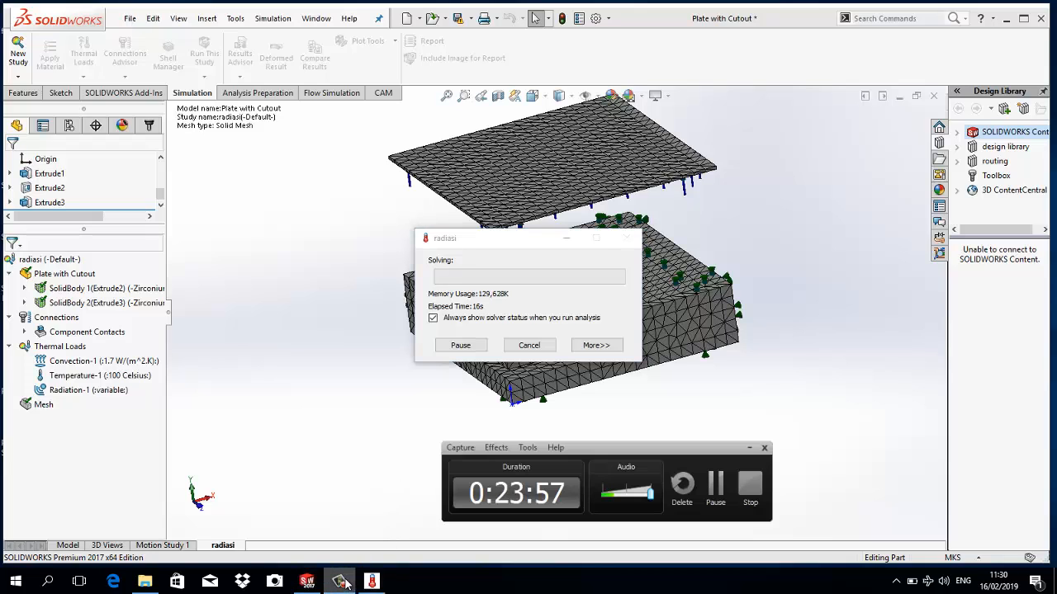
pyautogui.click(712, 489)
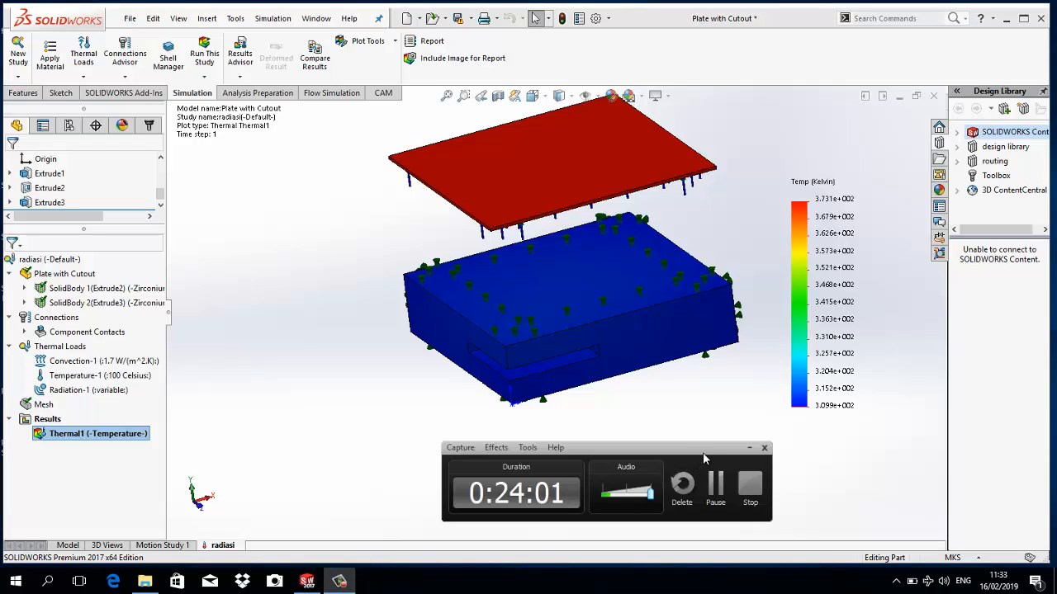
pyautogui.click(749, 449)
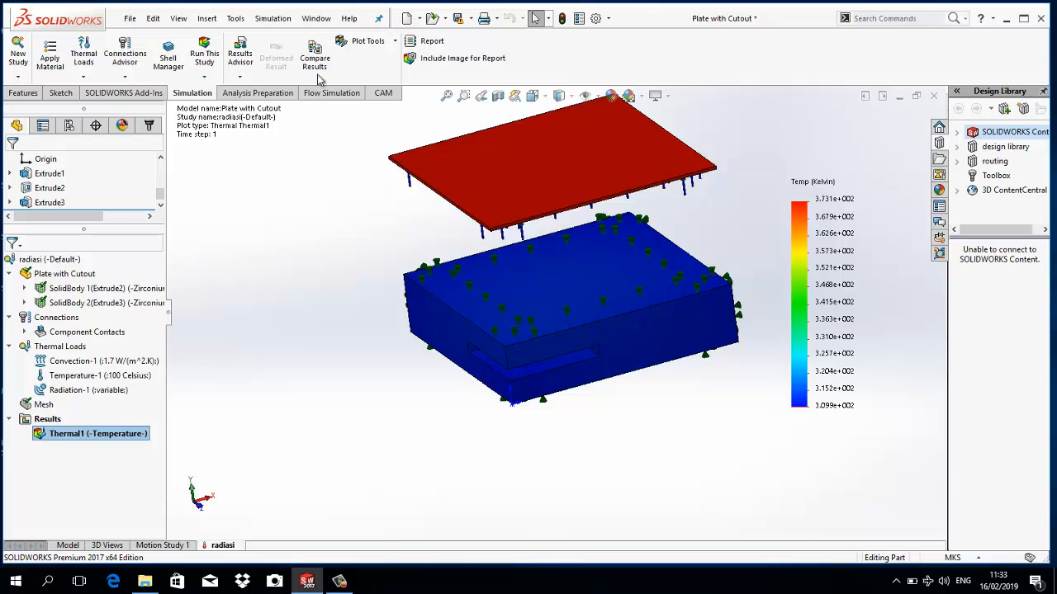
# - Probe the temperature plot at two points near opposite corners of the block's top face, and leave the Probe tool
pyautogui.click(395, 43)
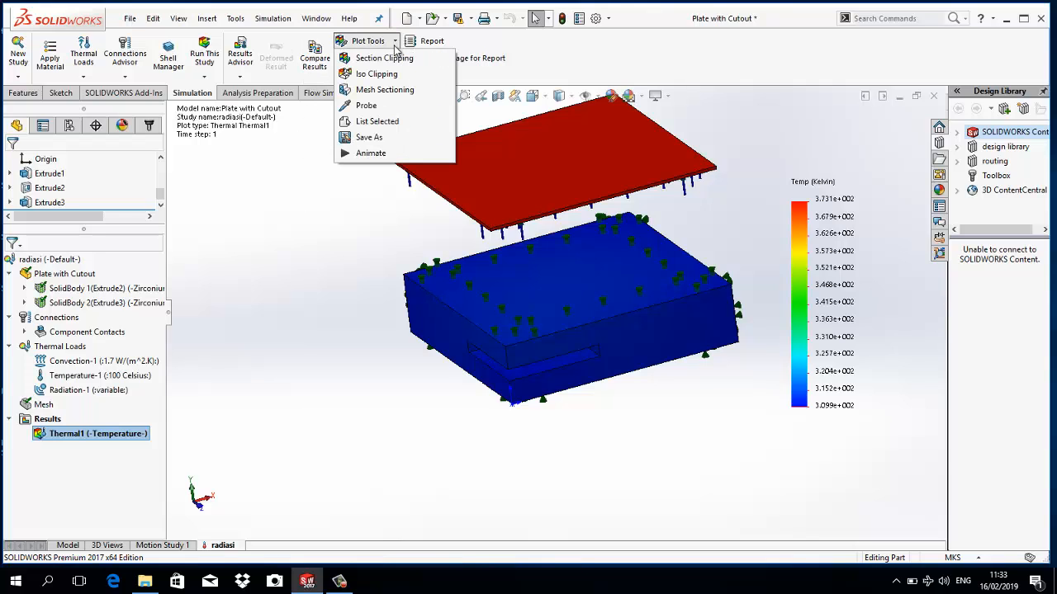
pyautogui.click(373, 108)
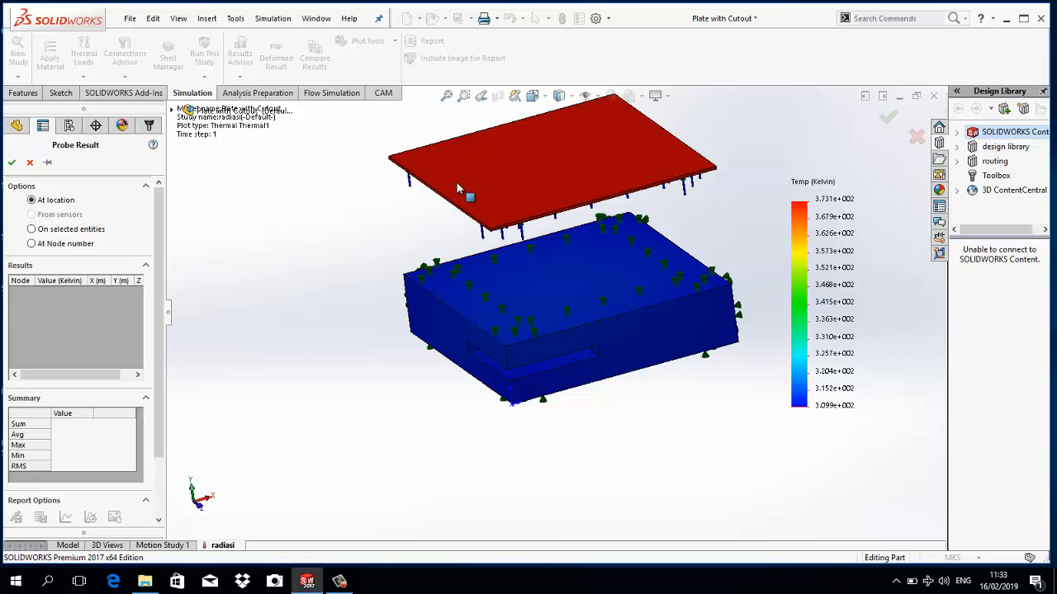
pyautogui.click(511, 337)
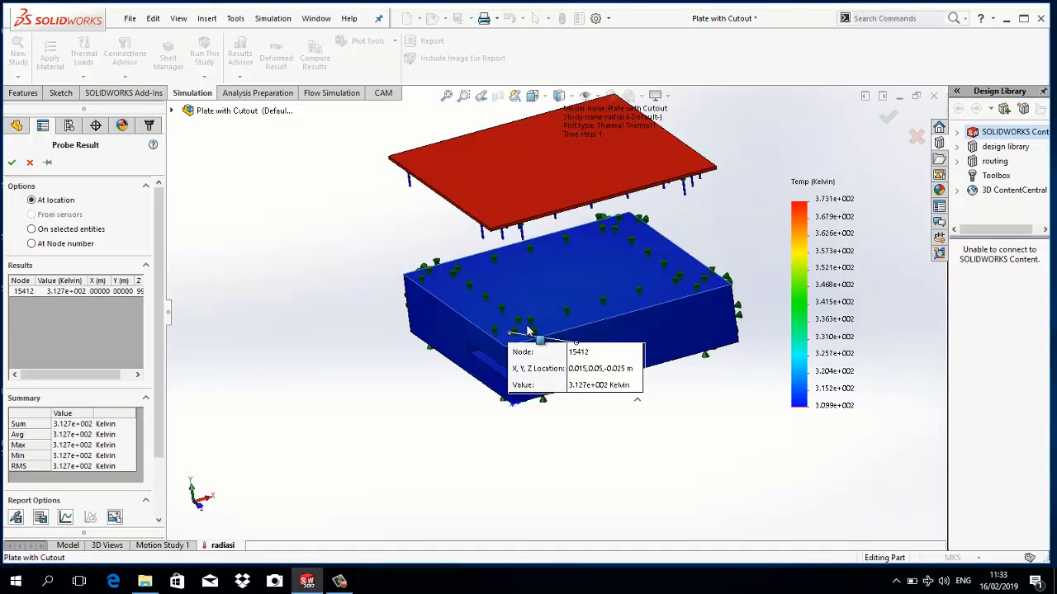
pyautogui.click(623, 224)
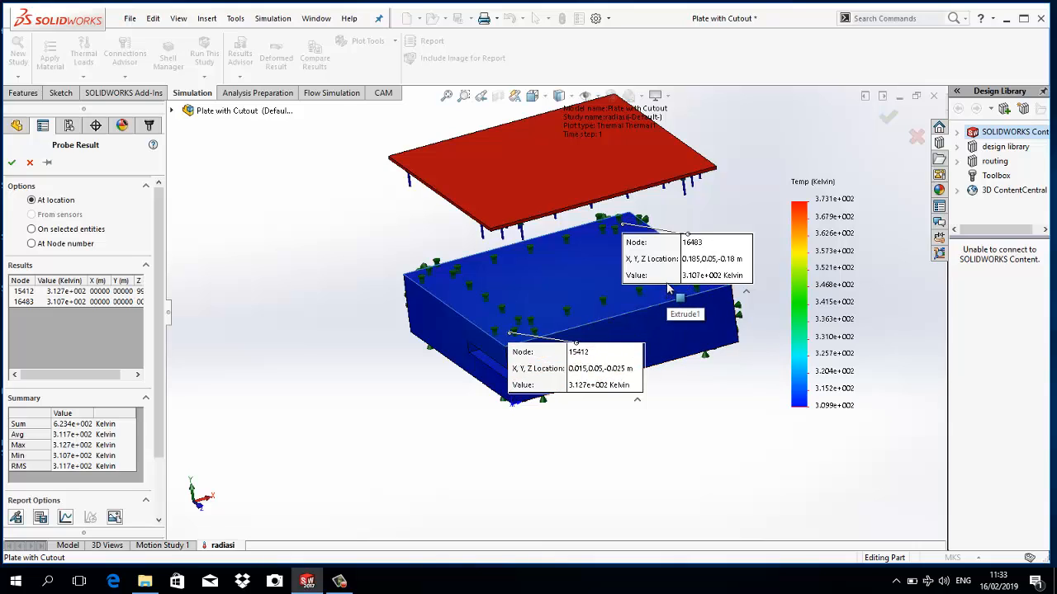
pyautogui.press('Escape')
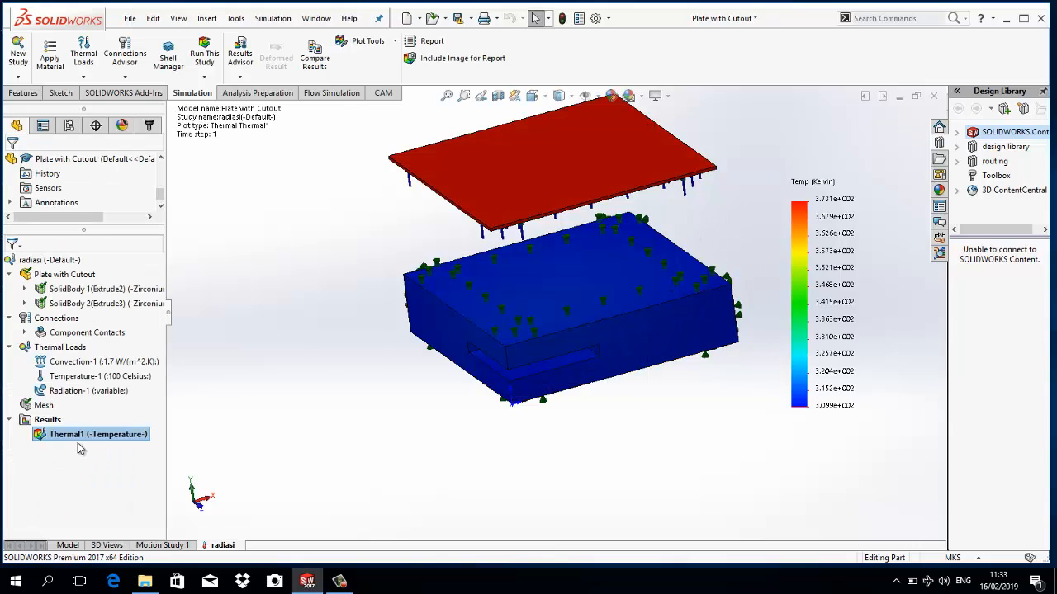
# - Edit the definition of the Thermal1 temperature plot and set its unit to Celsius
pyautogui.press('Delete')
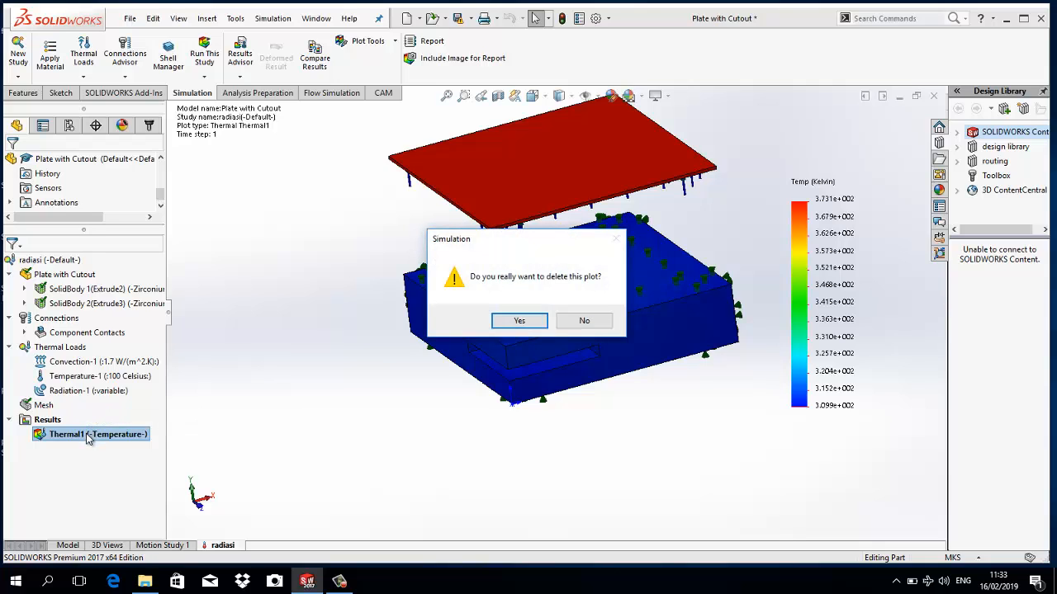
pyautogui.click(582, 322)
pyautogui.rightClick(114, 436)
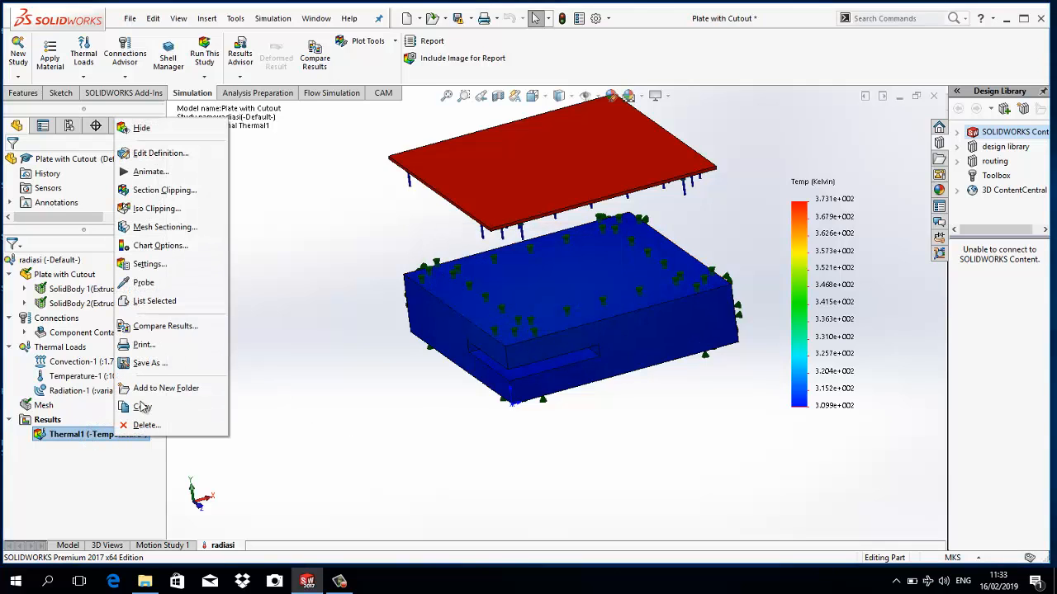
pyautogui.click(145, 155)
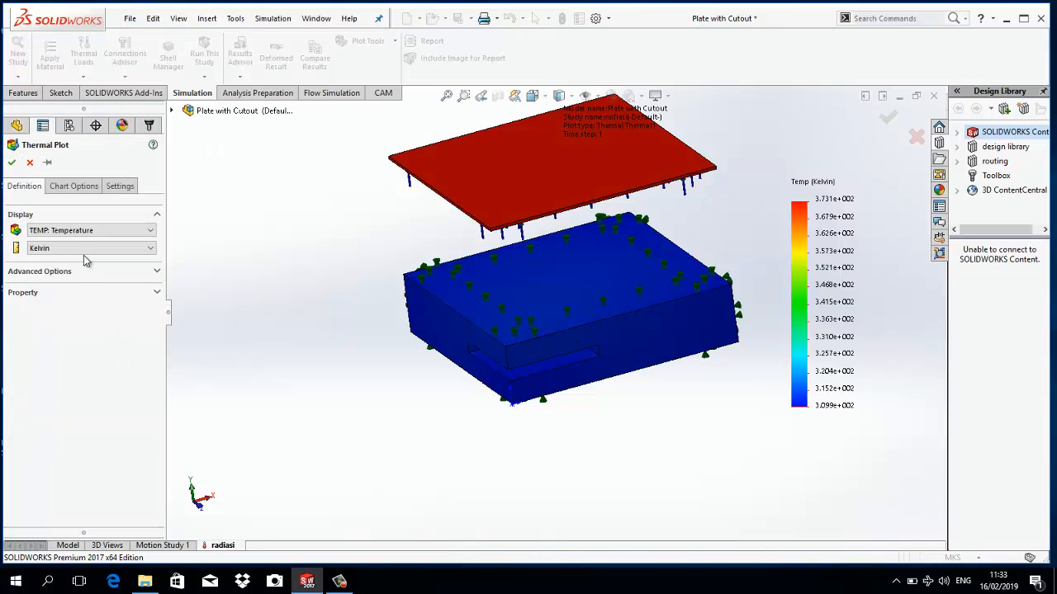
pyautogui.click(85, 248)
pyautogui.click(80, 278)
pyautogui.click(11, 162)
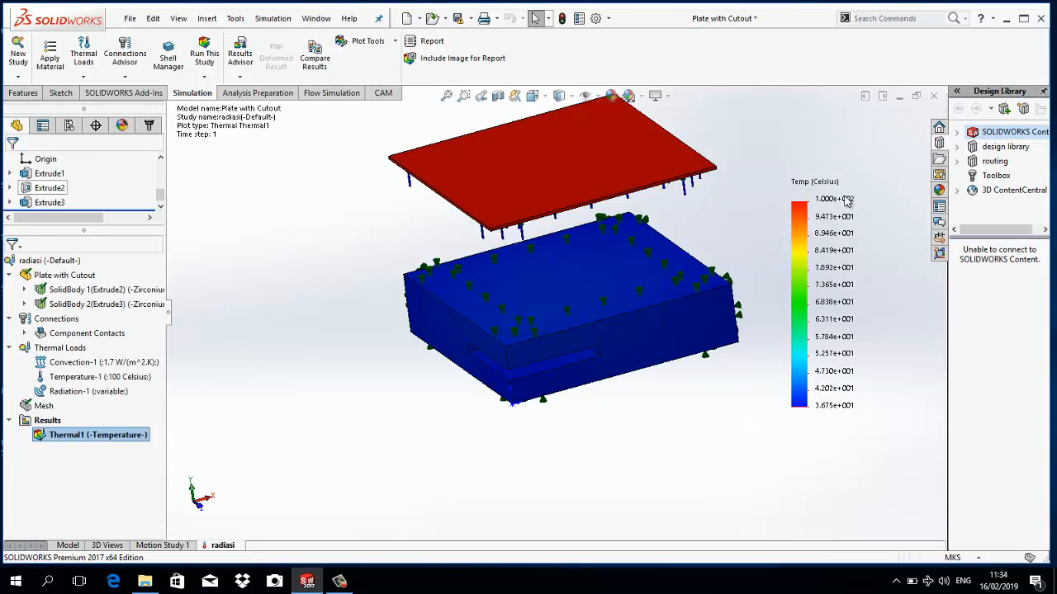
# - Set the number format of the temperature plot's legend to floating and accept the chart options
pyautogui.doubleClick(803, 195)
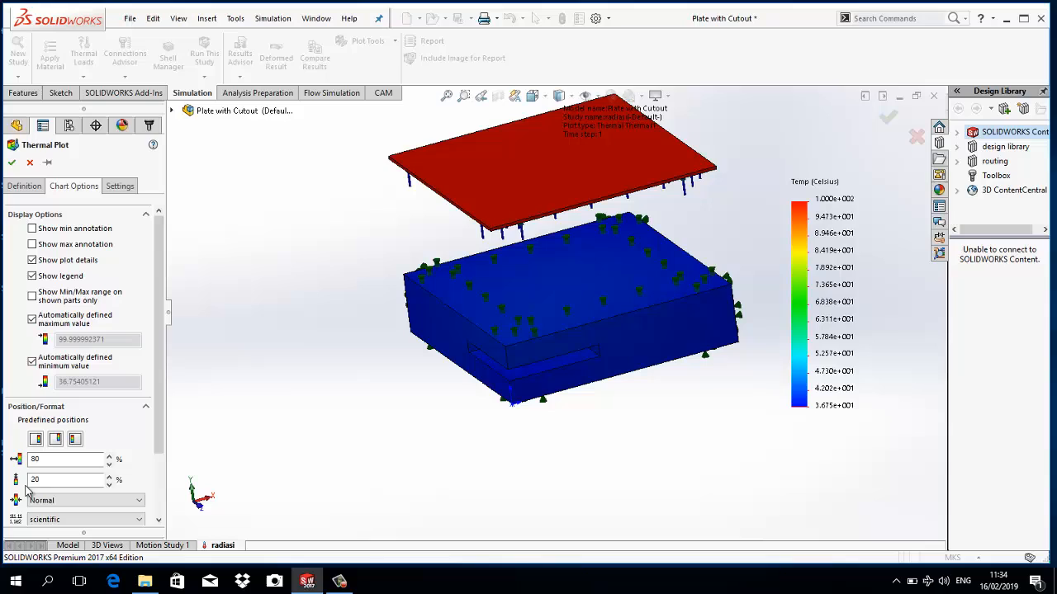
pyautogui.scroll(-2, 54, 518)
pyautogui.click(54, 520)
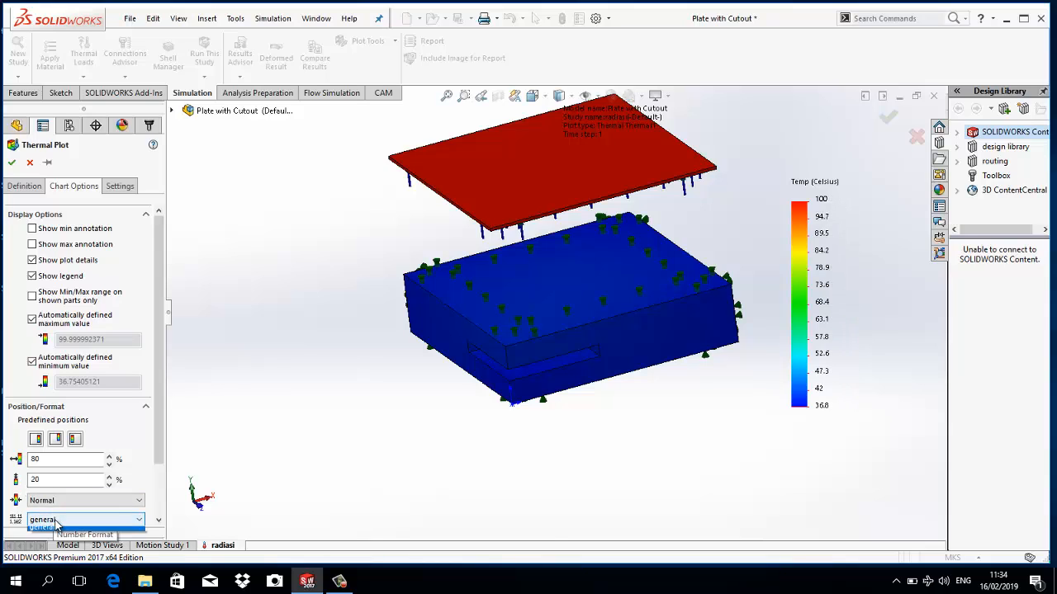
pyautogui.click(81, 540)
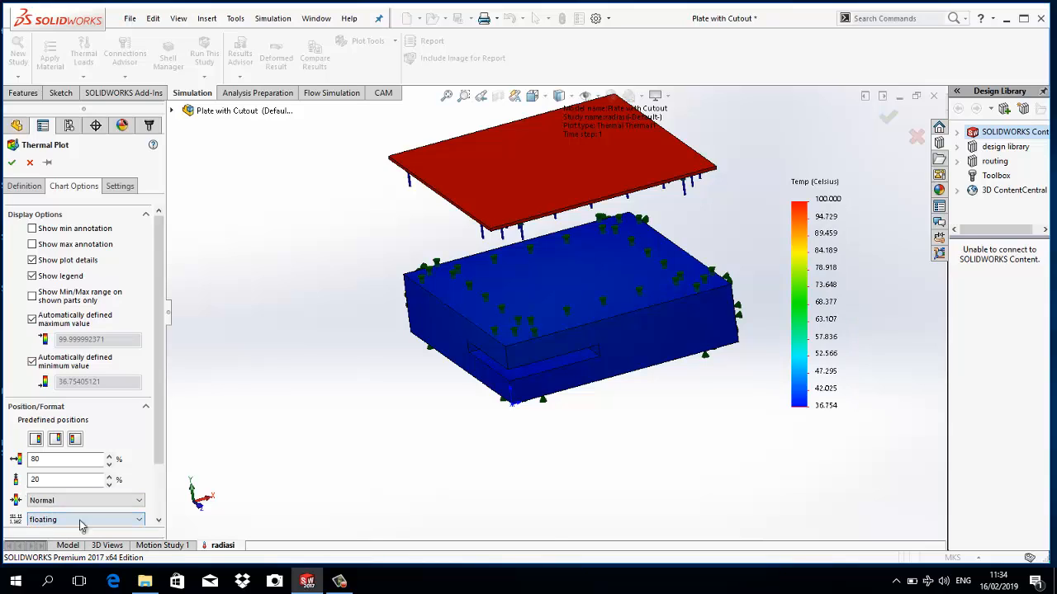
pyautogui.click(11, 161)
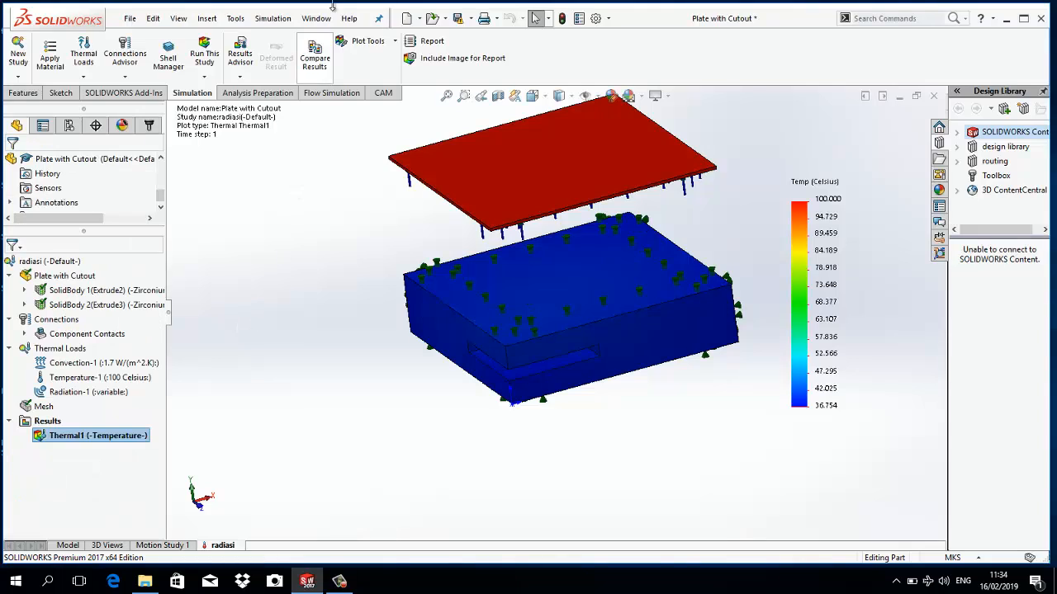
# - Probe the temperature at three points on the block's top face, near two opposite corners and along one side edge, and leave the Probe tool
pyautogui.click(385, 43)
pyautogui.click(369, 107)
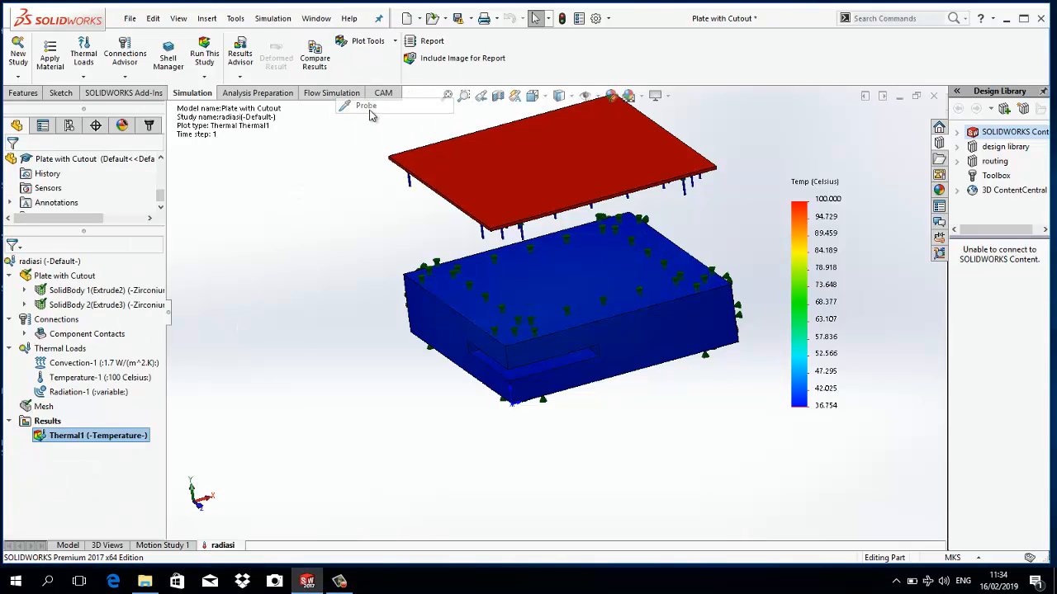
pyautogui.click(514, 337)
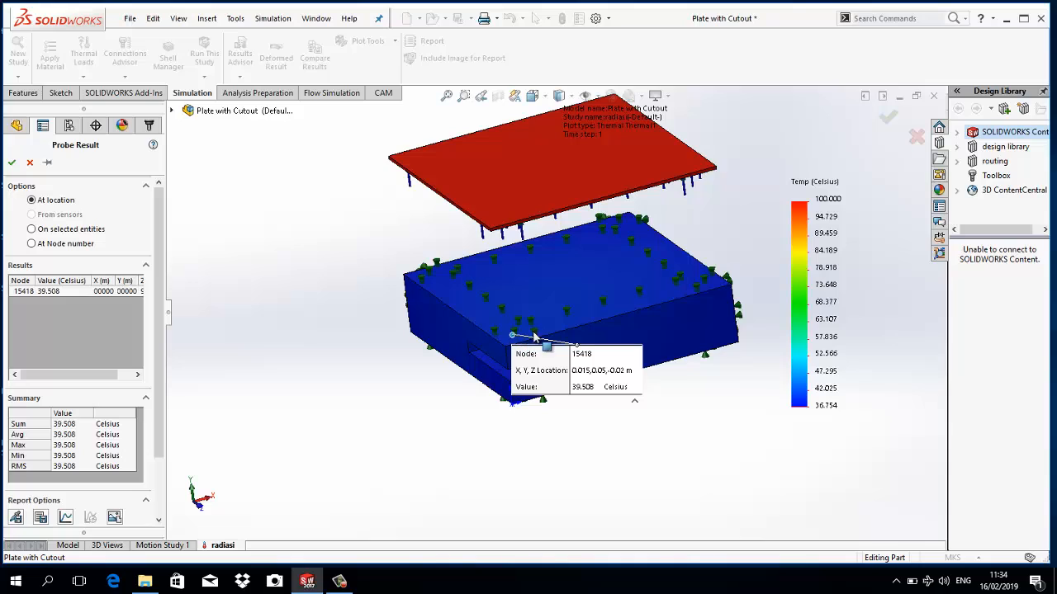
pyautogui.click(625, 223)
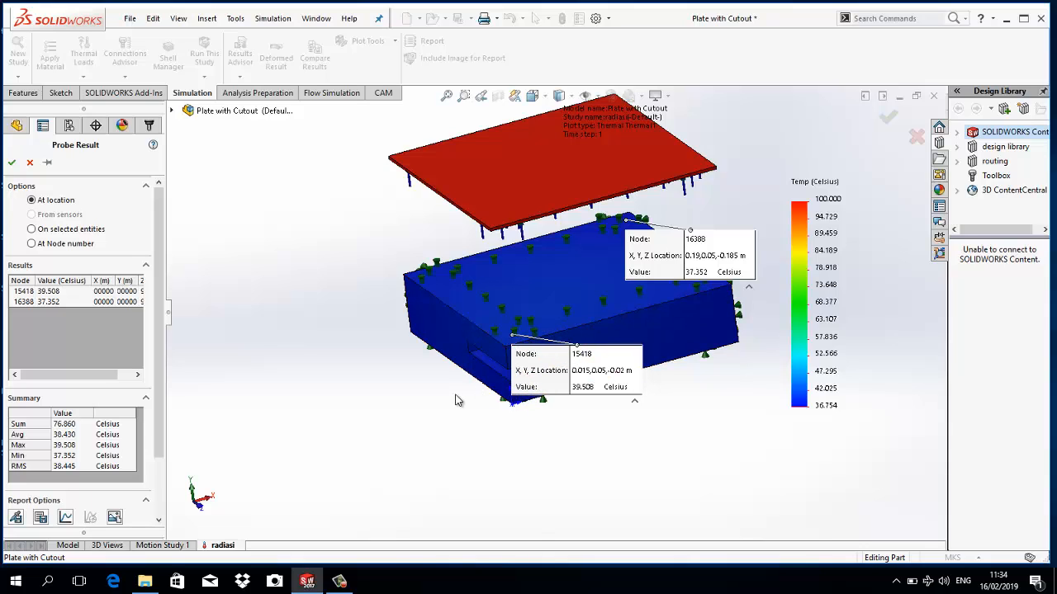
pyautogui.click(487, 351)
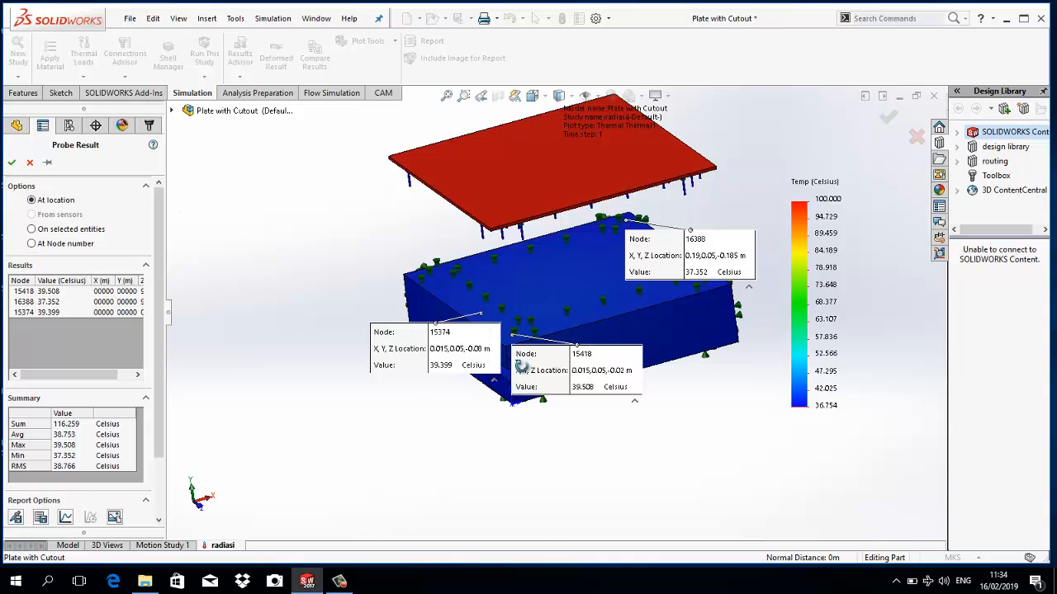
pyautogui.moveTo(517, 361); pyautogui.dragTo(568, 357, button='middle')
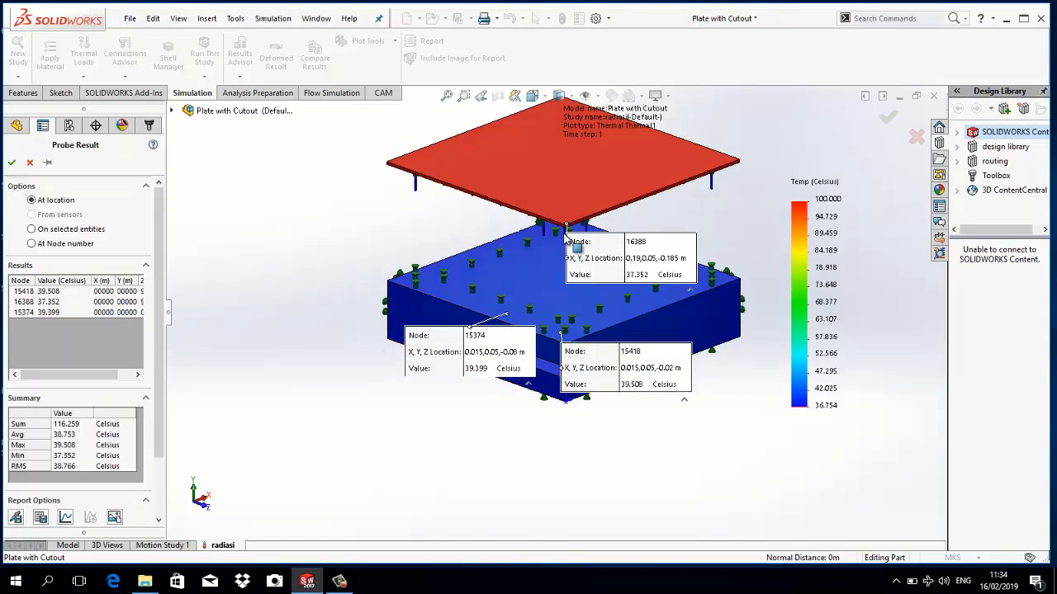
pyautogui.click(30, 162)
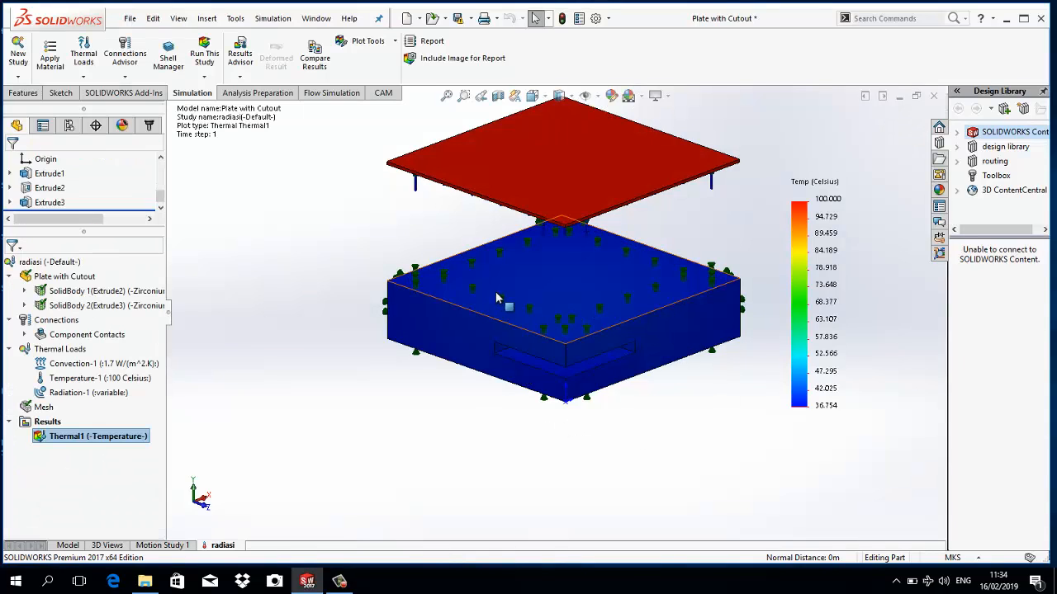
# - Probe the block's top face again at only two points, near its front and rear corners, and close the probe results
pyautogui.moveTo(670, 298)
pyautogui.mouseDown(button='middle')
pyautogui.moveTo(639, 318)
pyautogui.moveTo(657, 307)
pyautogui.mouseUp(button='middle')
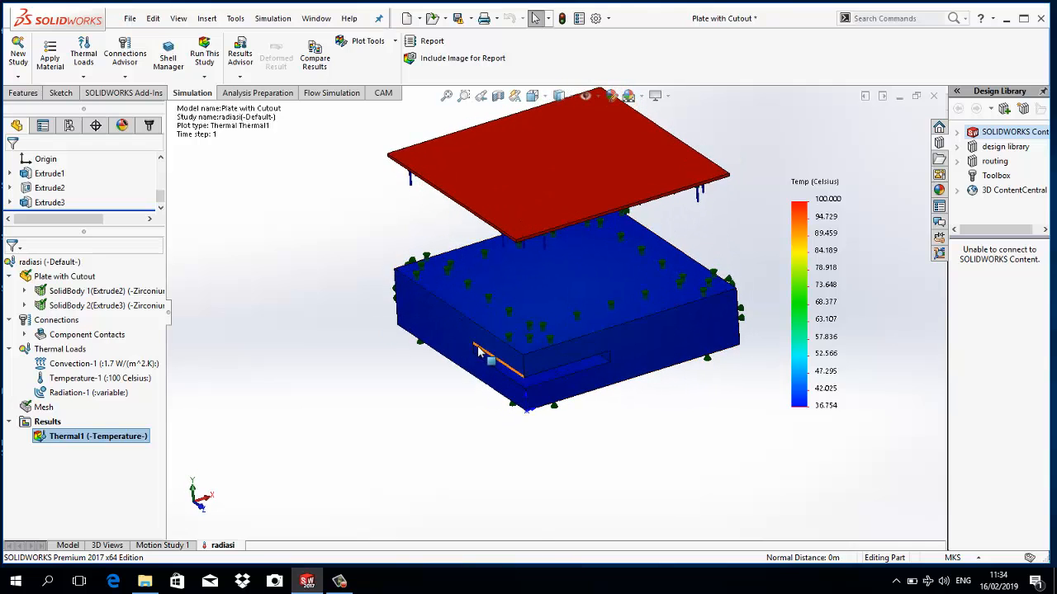
pyautogui.click(366, 41)
pyautogui.click(360, 104)
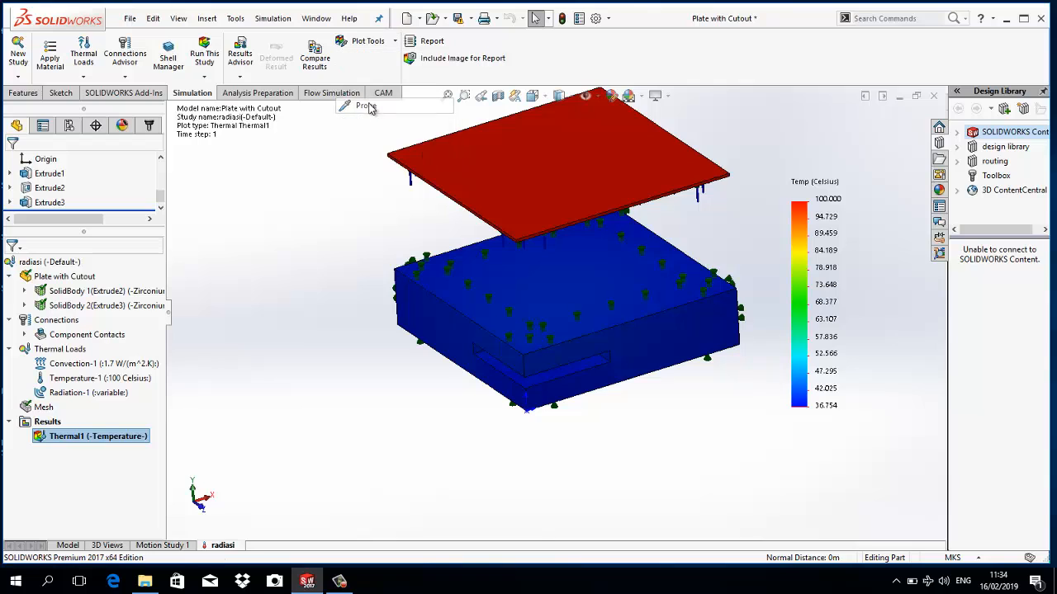
pyautogui.click(528, 340)
pyautogui.click(616, 219)
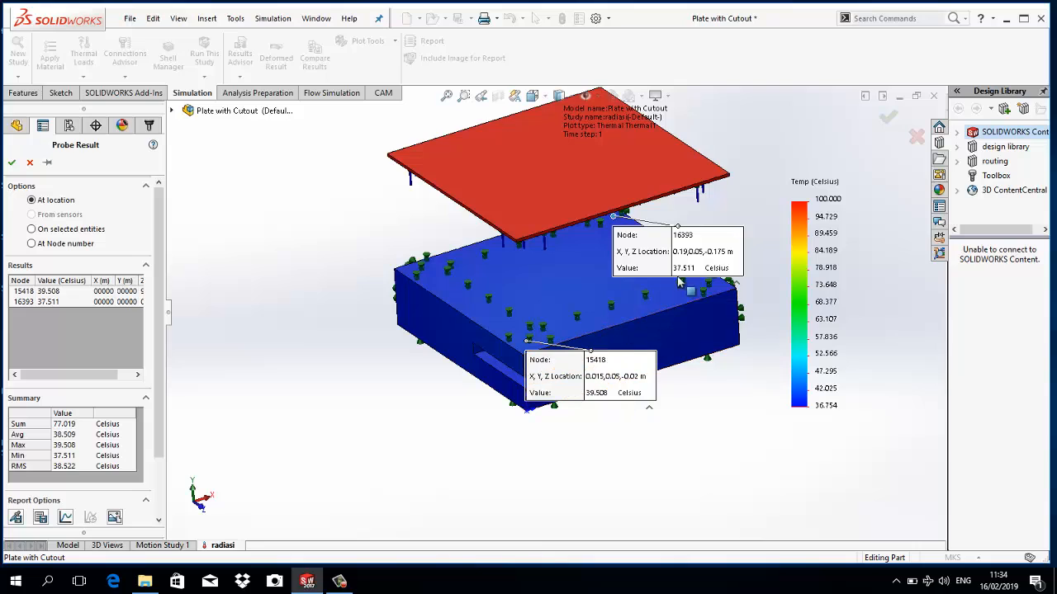
pyautogui.click(29, 164)
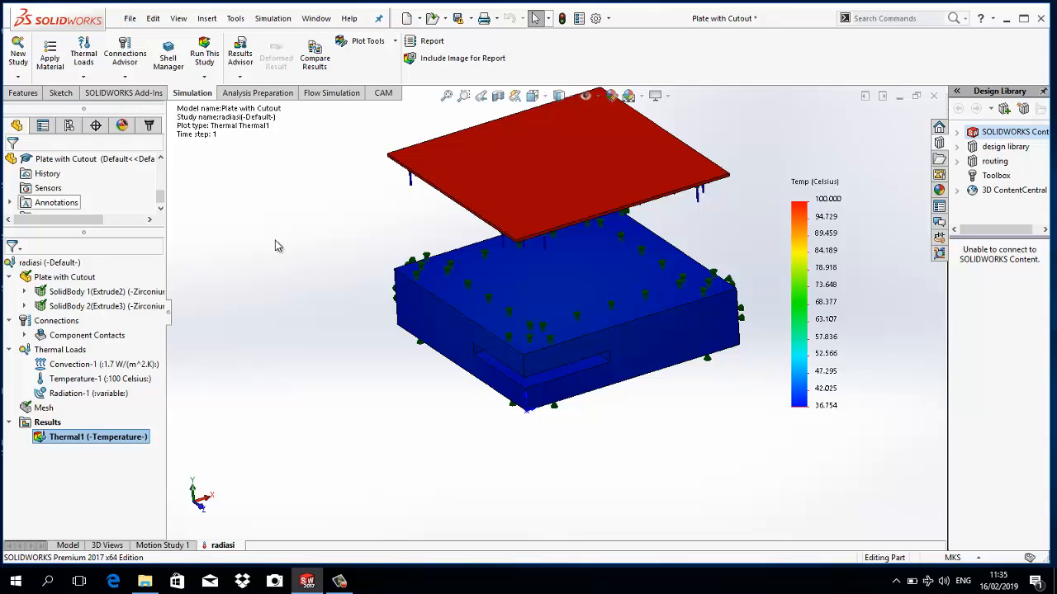
# - Examine the temperature plot's definition and chart options, including the legend range, position and format, and color options
pyautogui.doubleClick(809, 198)
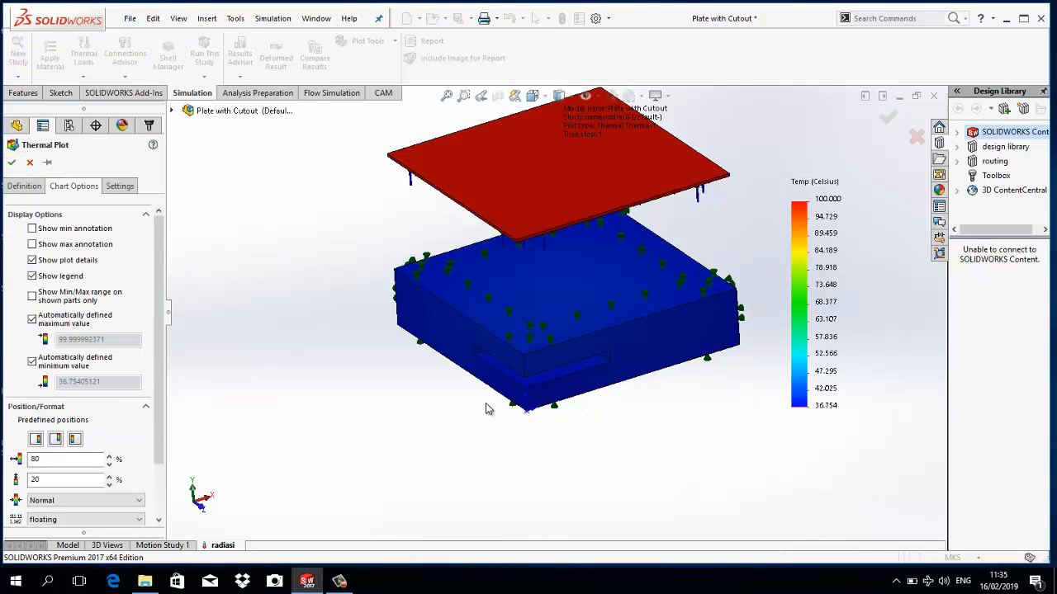
pyautogui.scroll(-3, 163, 319)
pyautogui.click(56, 399)
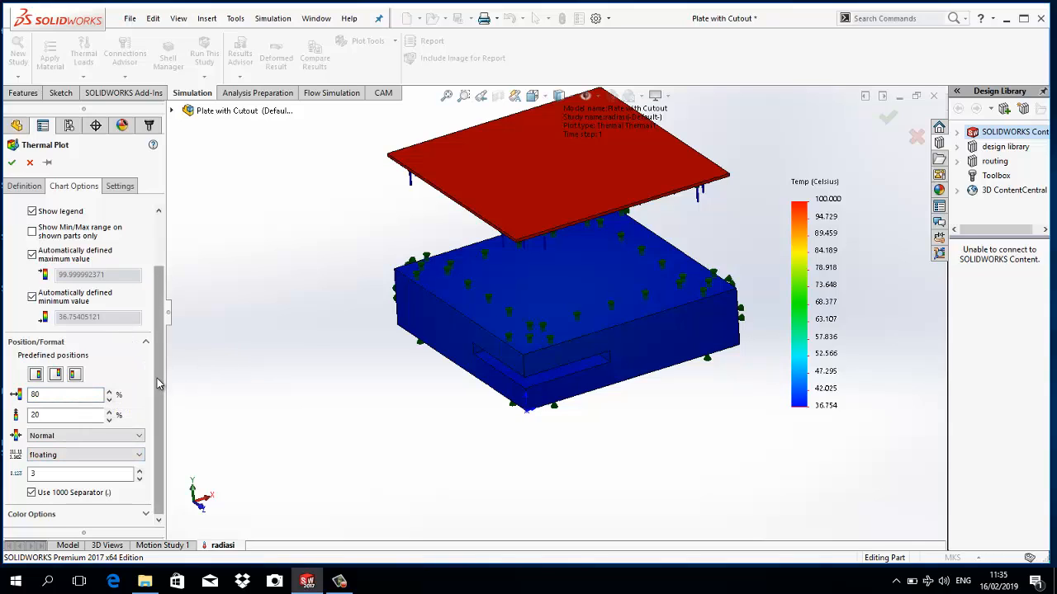
pyautogui.scroll(2, 115, 347)
pyautogui.click(24, 186)
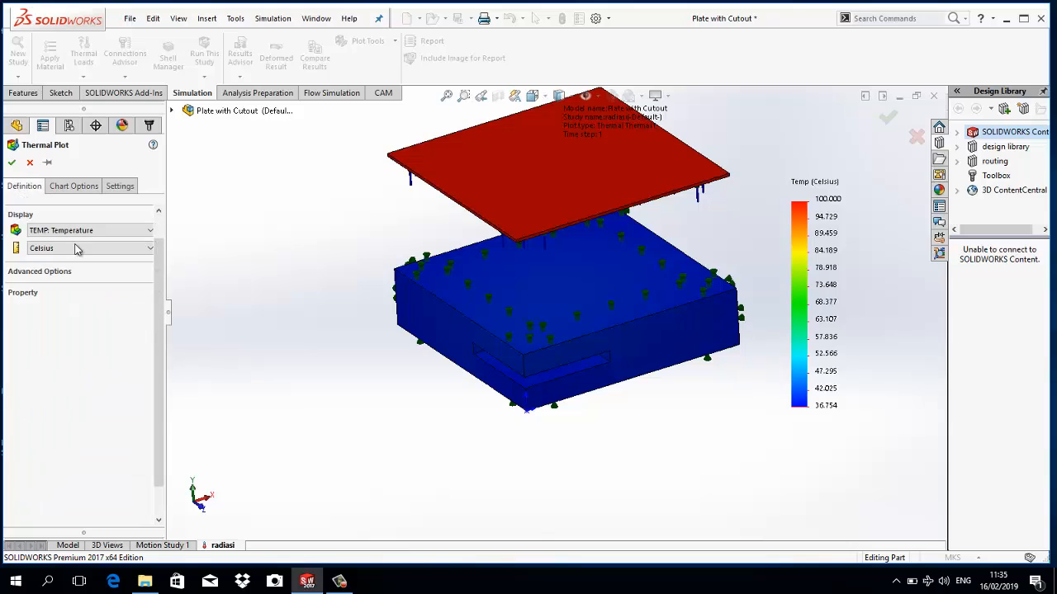
pyautogui.click(72, 187)
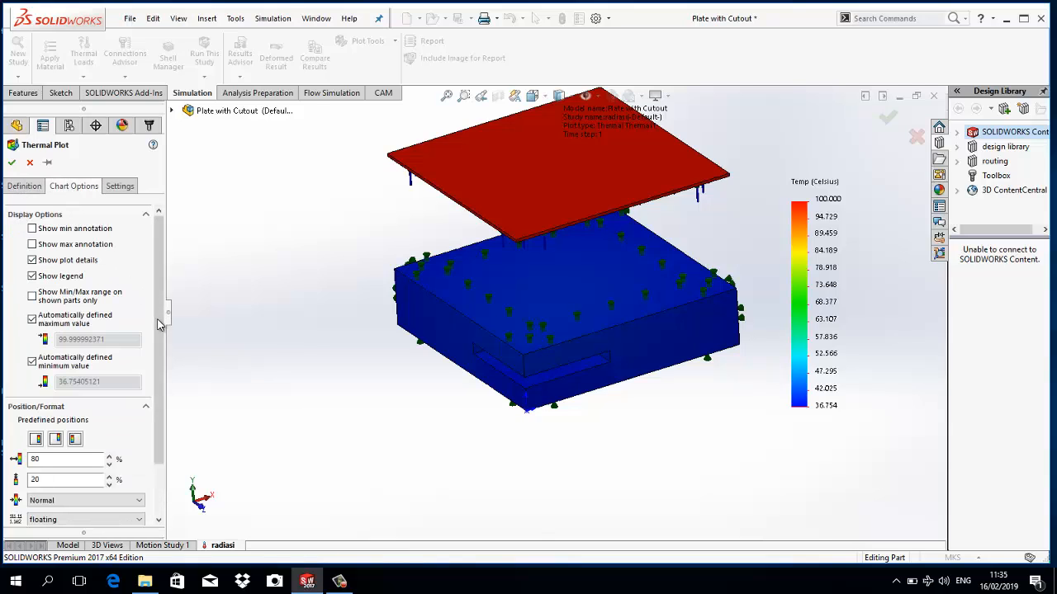
pyautogui.scroll(-3, 160, 324)
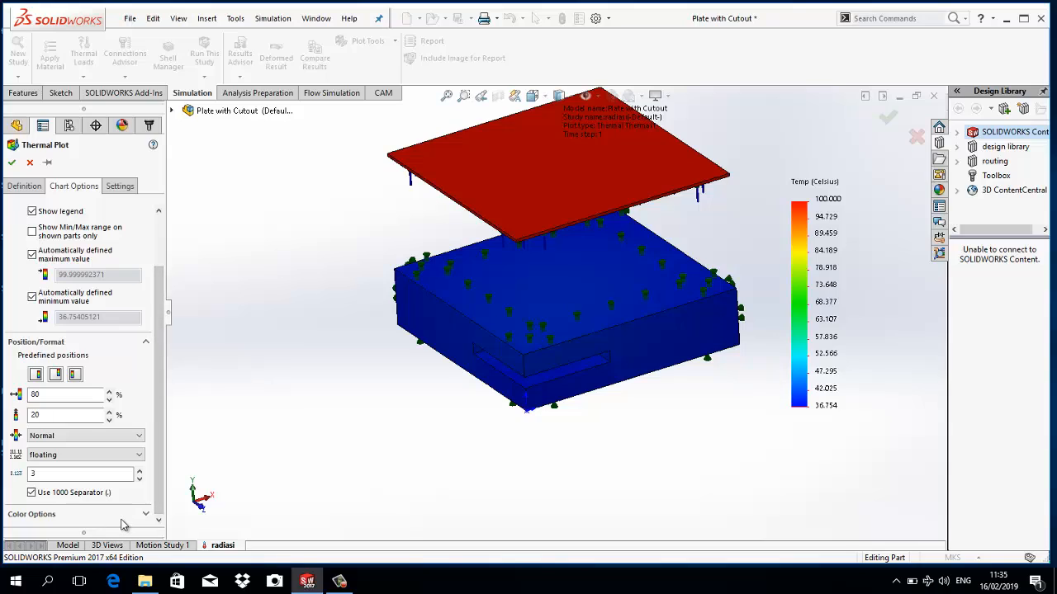
pyautogui.click(145, 514)
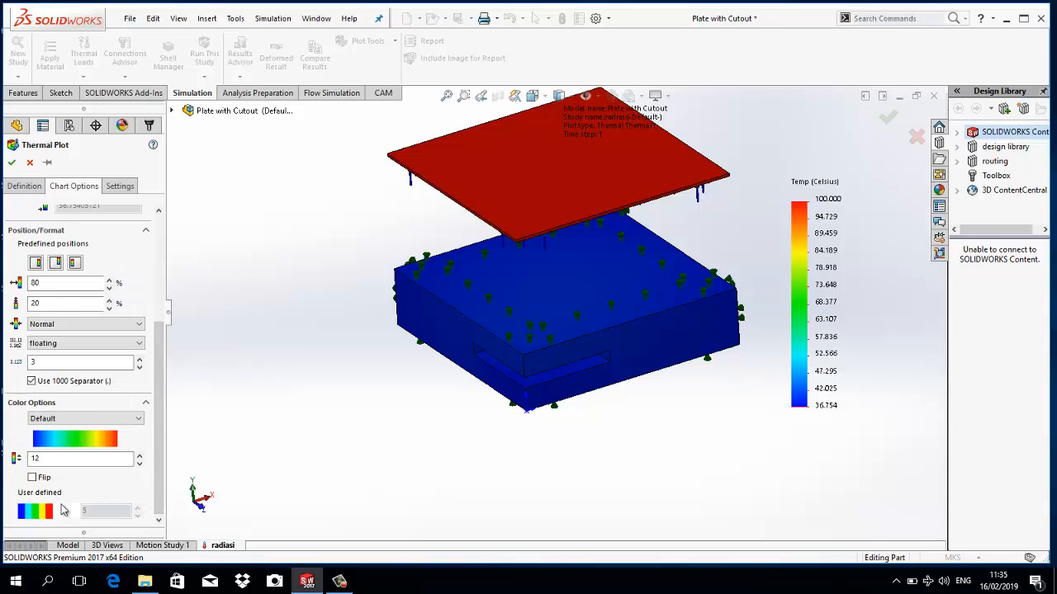
pyautogui.click(339, 581)
pyautogui.click(714, 485)
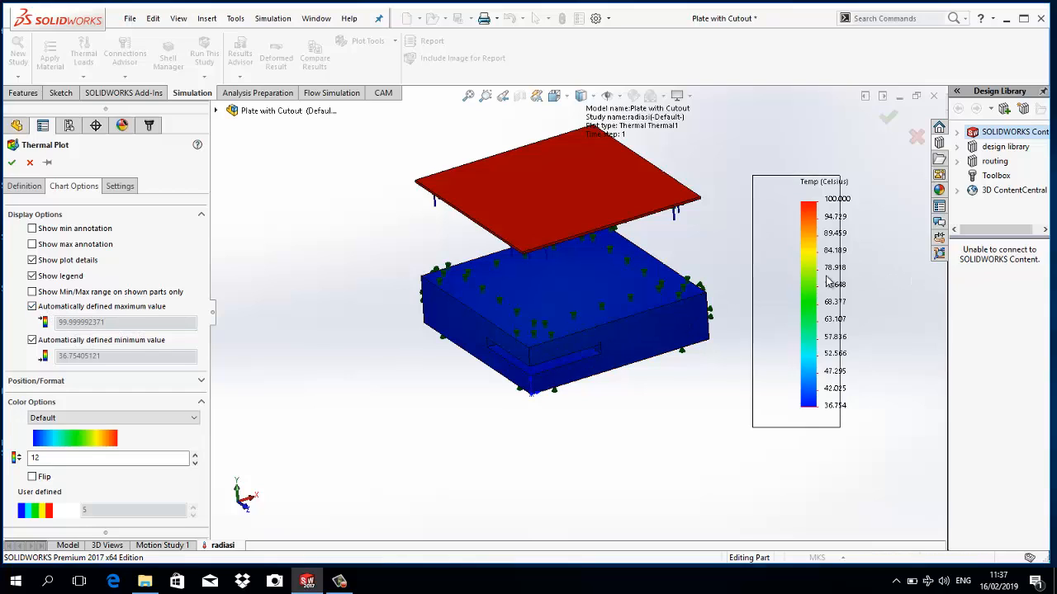
# - Override the automatically defined maximum of the temperature legend with a value of 38
pyautogui.click(32, 307)
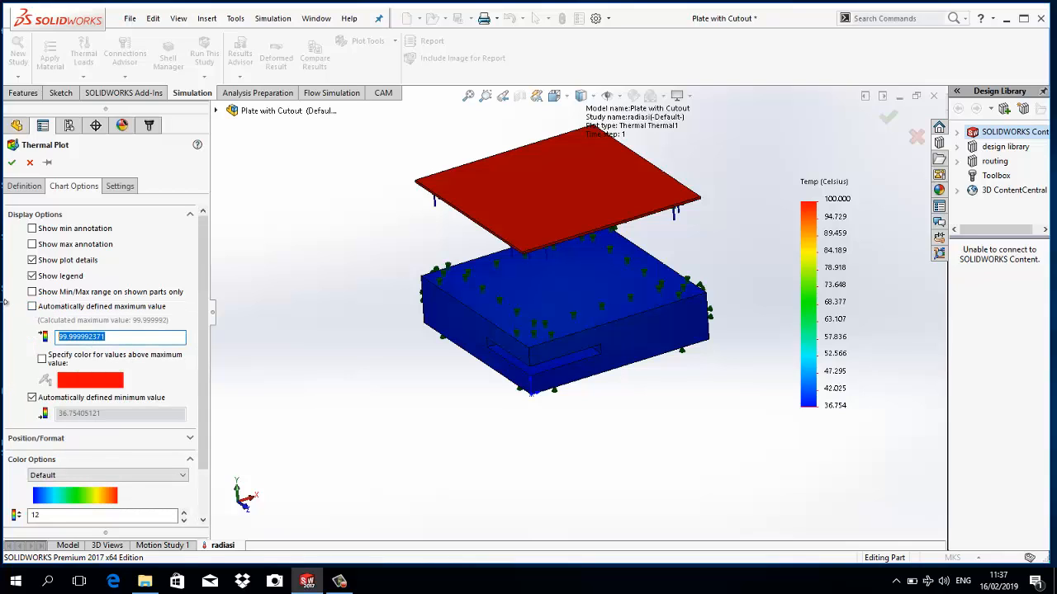
pyautogui.write('38')
pyautogui.moveTo(201, 370); pyautogui.dragTo(189, 395)
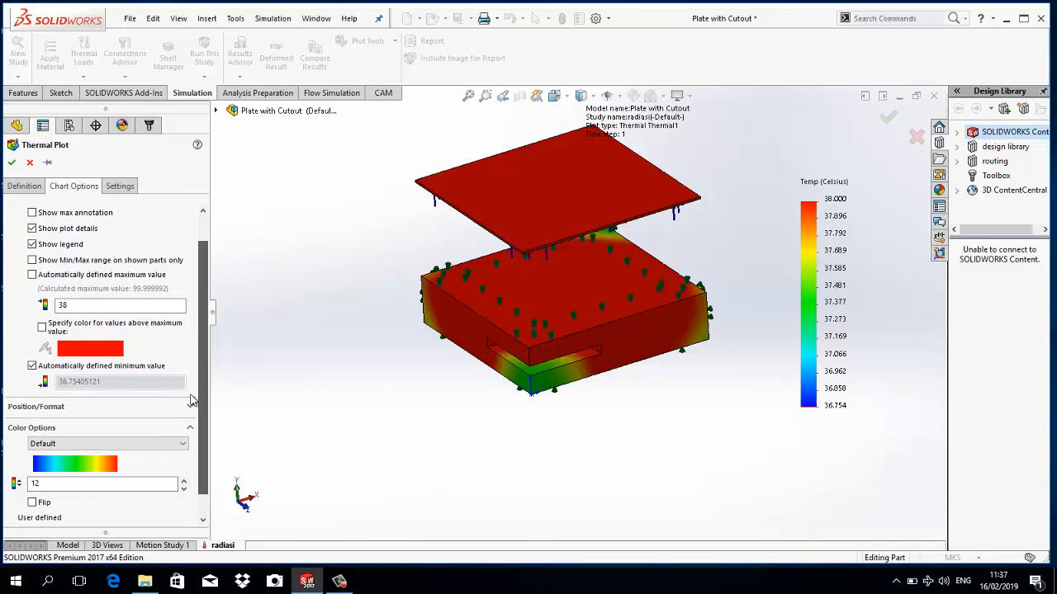
# - Try to replace the legend's automatically defined minimum with a value of 42
pyautogui.click(33, 366)
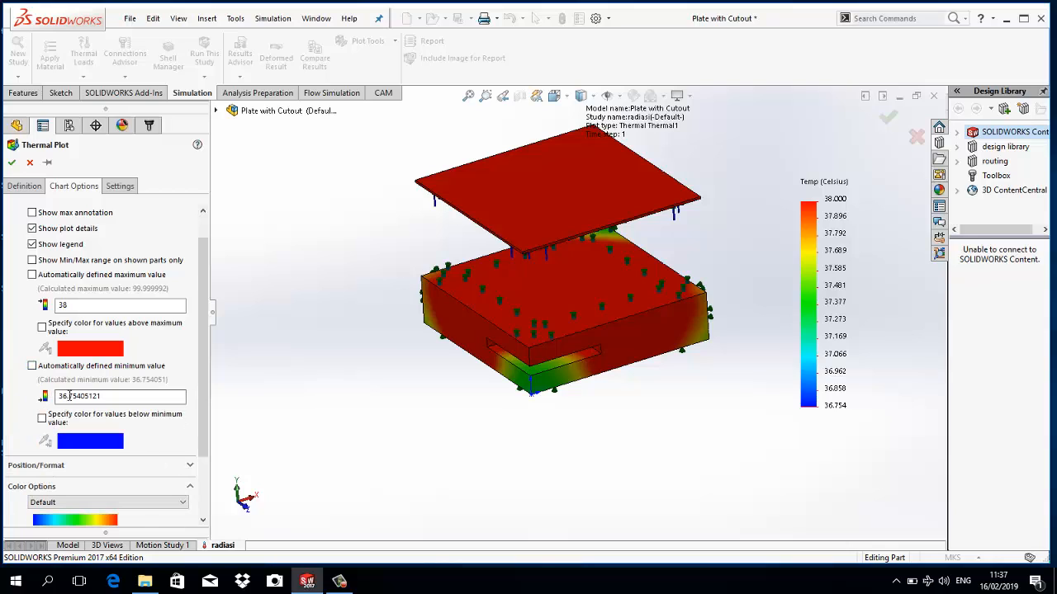
pyautogui.doubleClick(80, 397)
pyautogui.write('42')
pyautogui.click(288, 356)
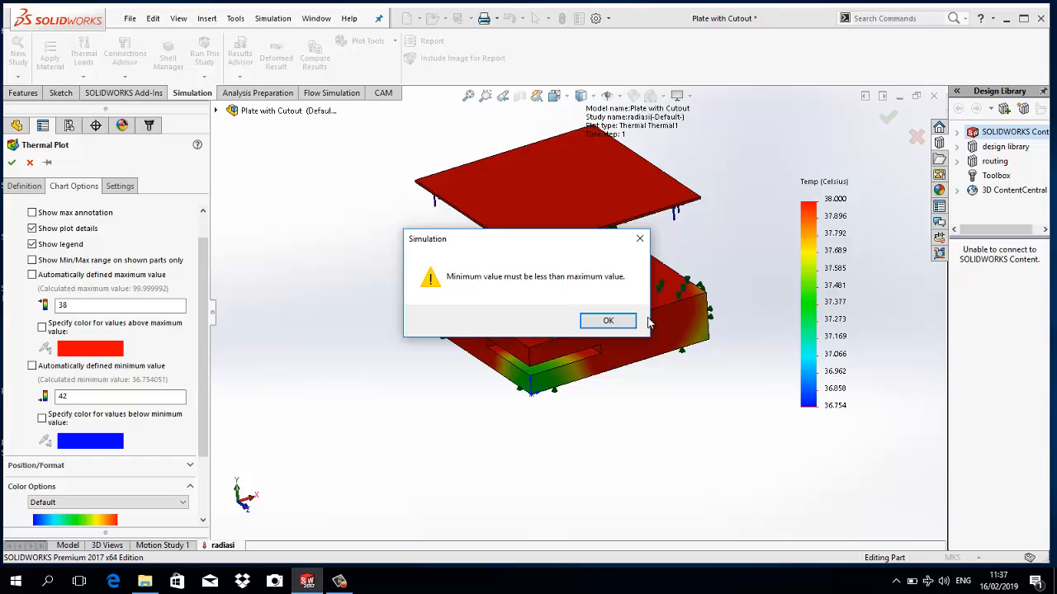
pyautogui.click(608, 320)
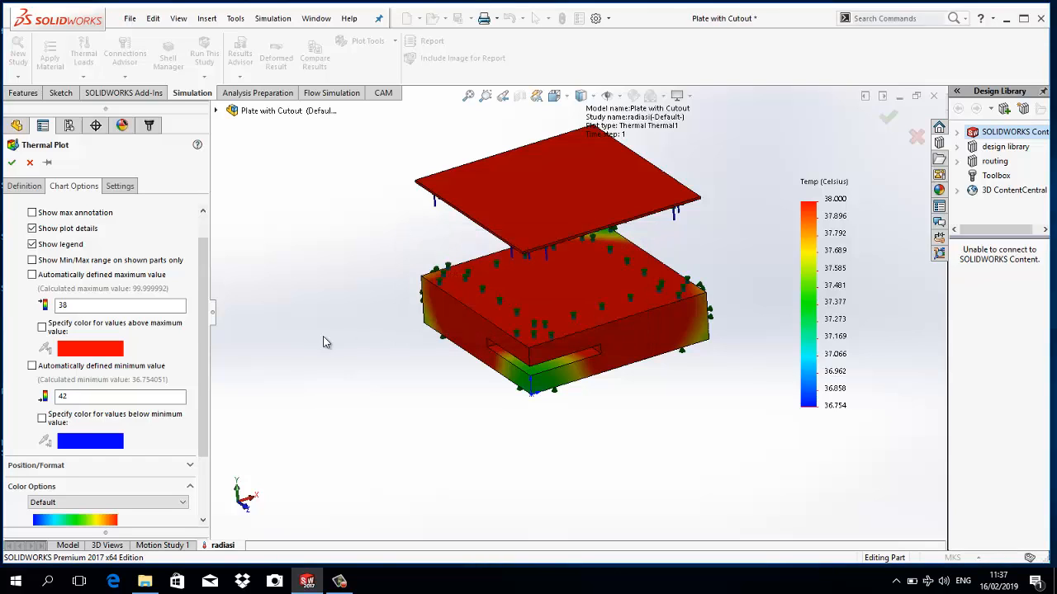
# - Set the temperature legend's maximum to 42 and its minimum to 38
pyautogui.doubleClick(84, 305)
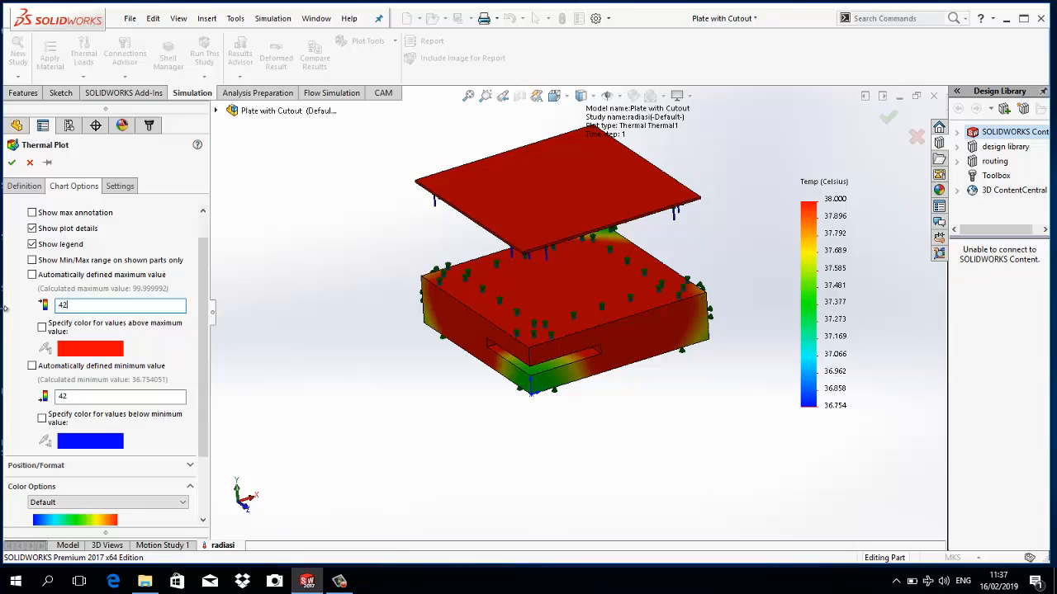
pyautogui.click(64, 396)
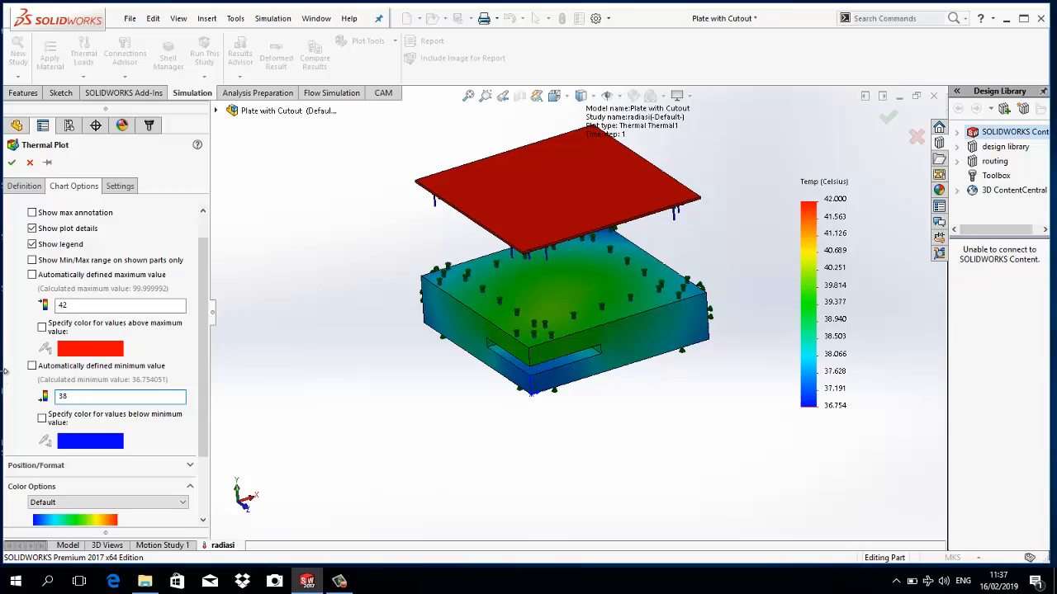
pyautogui.press('Return')
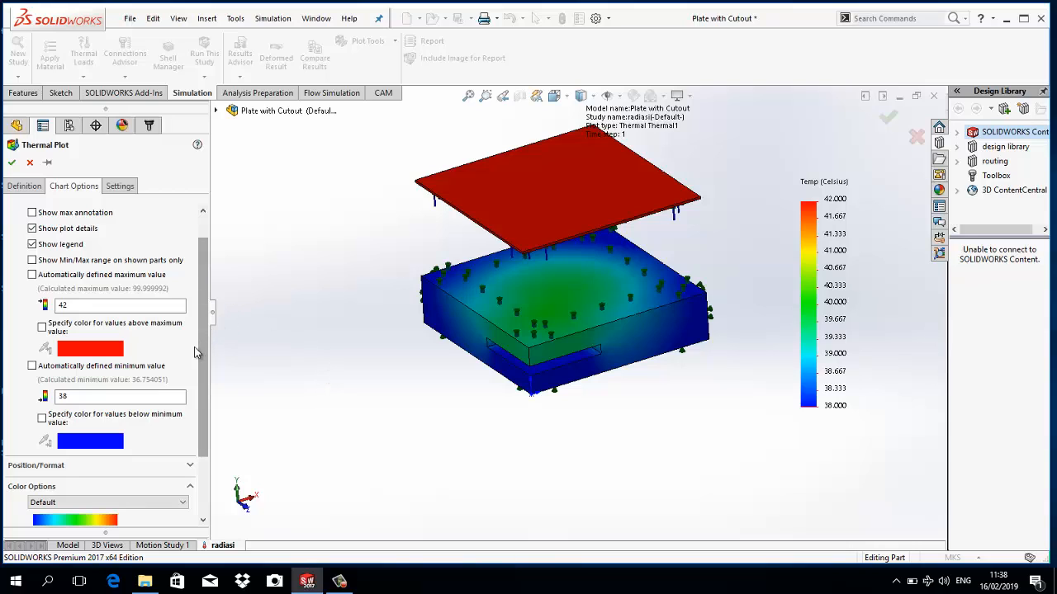
# - Enable the specified color for values above the legend maximum and restore the automatically defined minimum
pyautogui.click(42, 328)
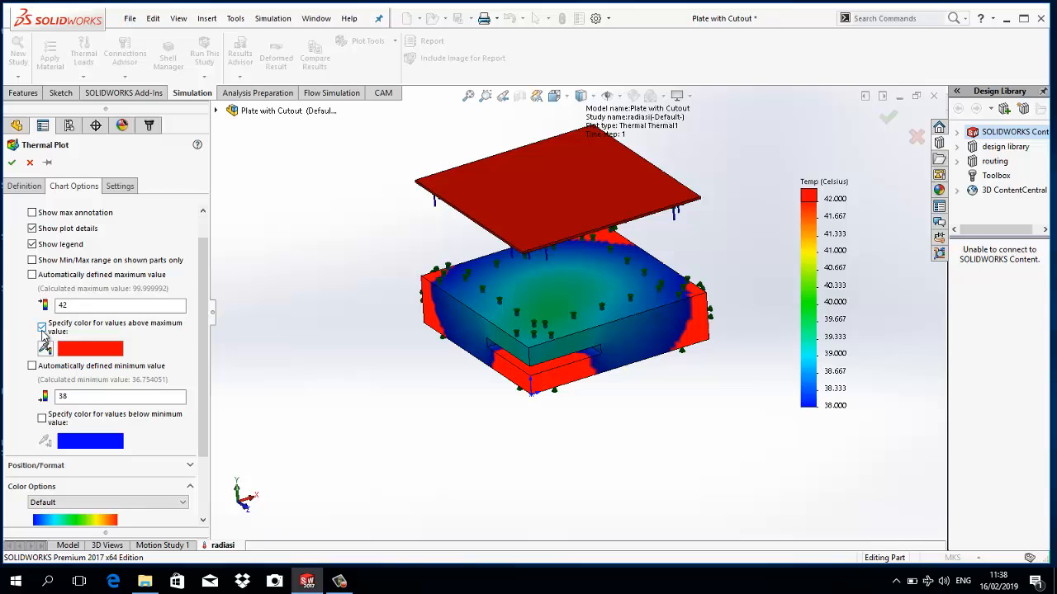
pyautogui.click(31, 366)
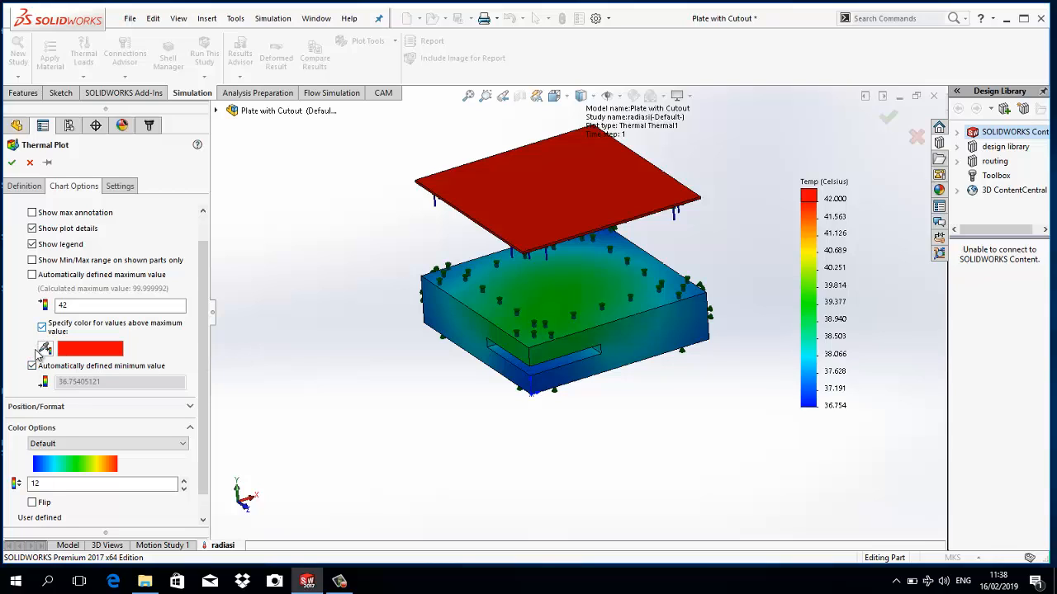
# - Turn off the automatically defined minimum of the temperature legend to apply the custom minimum of 38
pyautogui.click(31, 367)
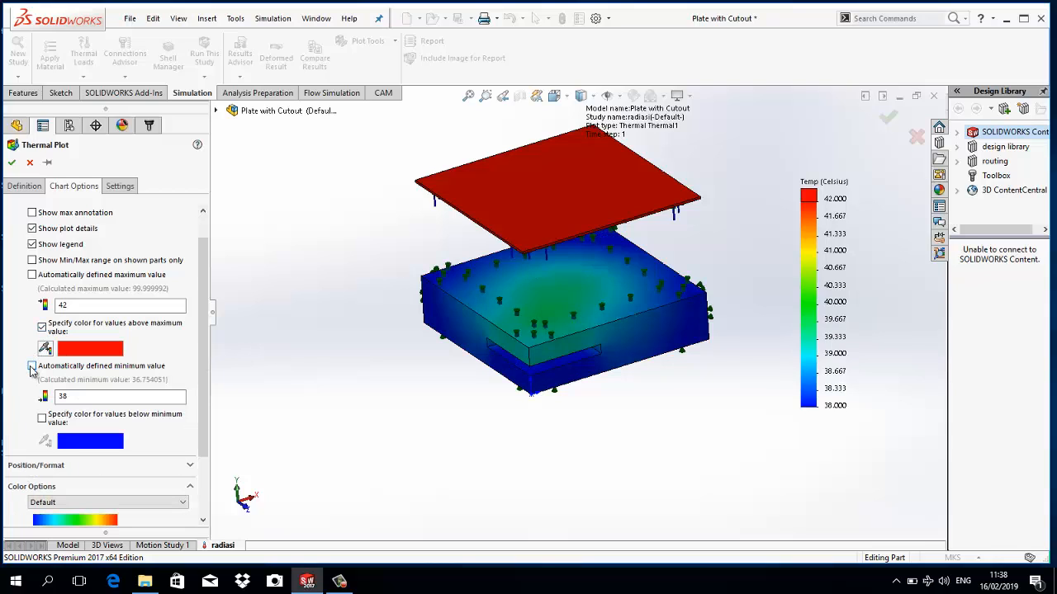
pyautogui.click(32, 367)
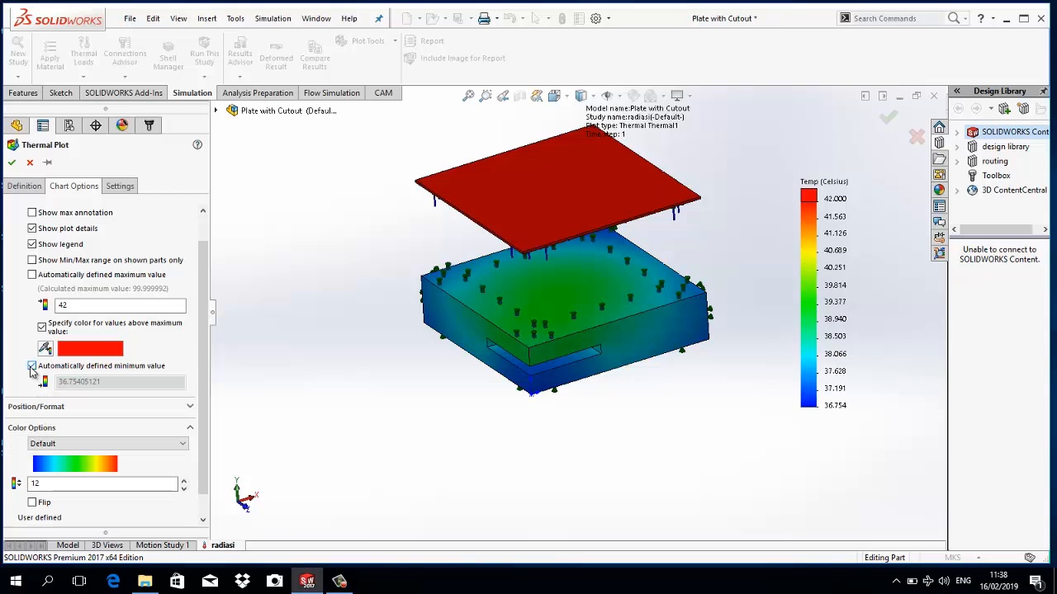
pyautogui.click(32, 367)
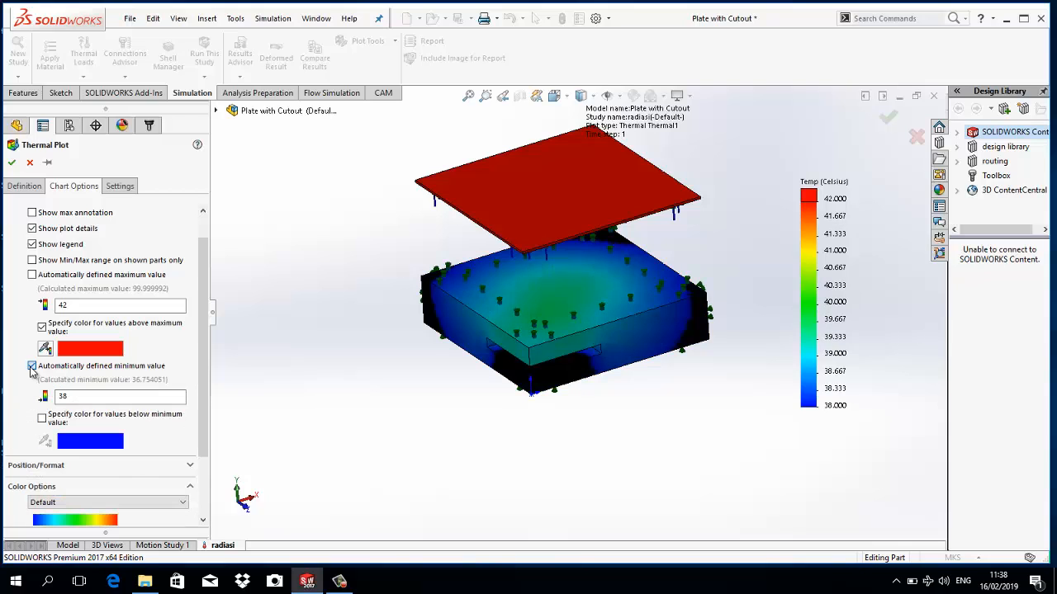
pyautogui.click(32, 366)
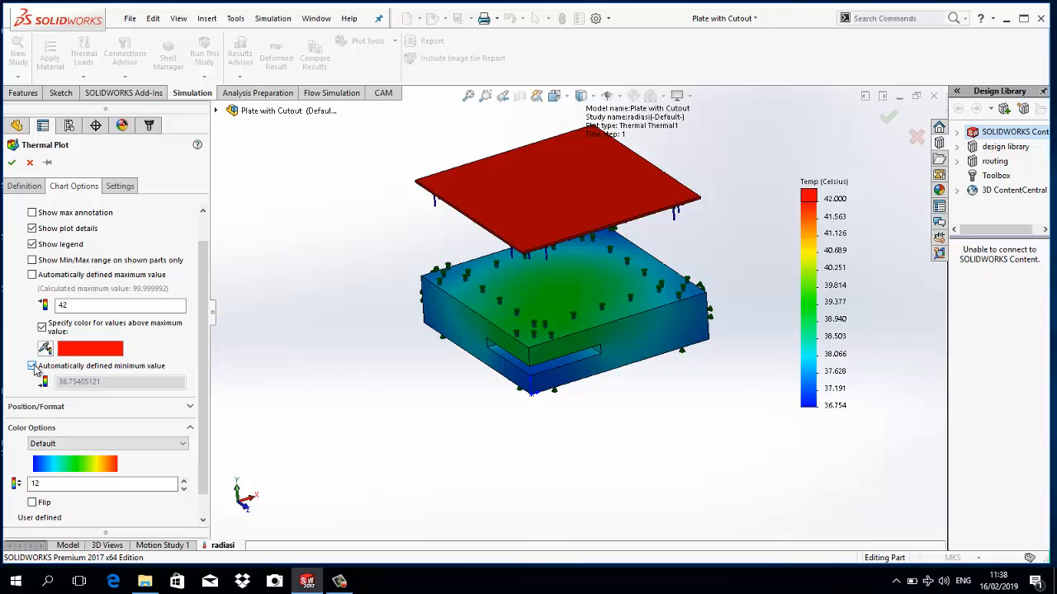
pyautogui.click(32, 367)
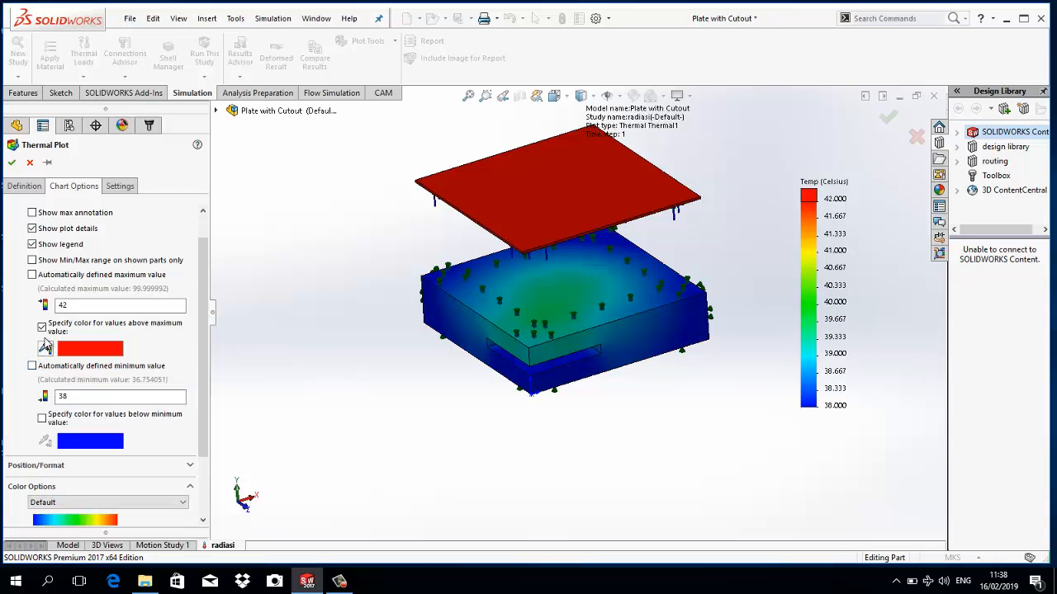
# - Keep the specified color for values above the legend maximum and enable the one for values below the minimum
pyautogui.click(47, 333)
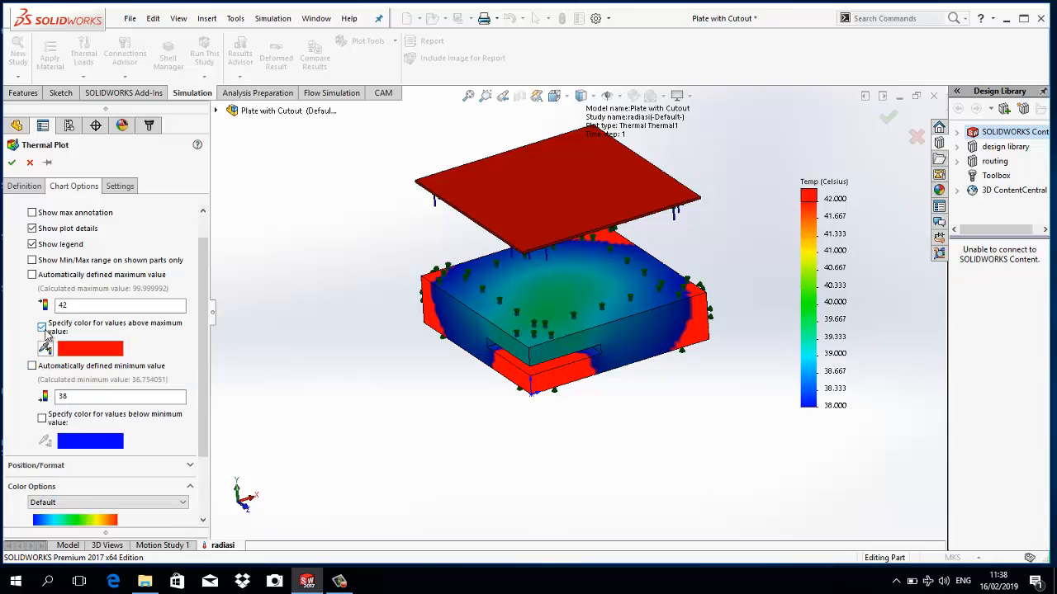
pyautogui.click(43, 328)
pyautogui.click(42, 328)
pyautogui.click(42, 420)
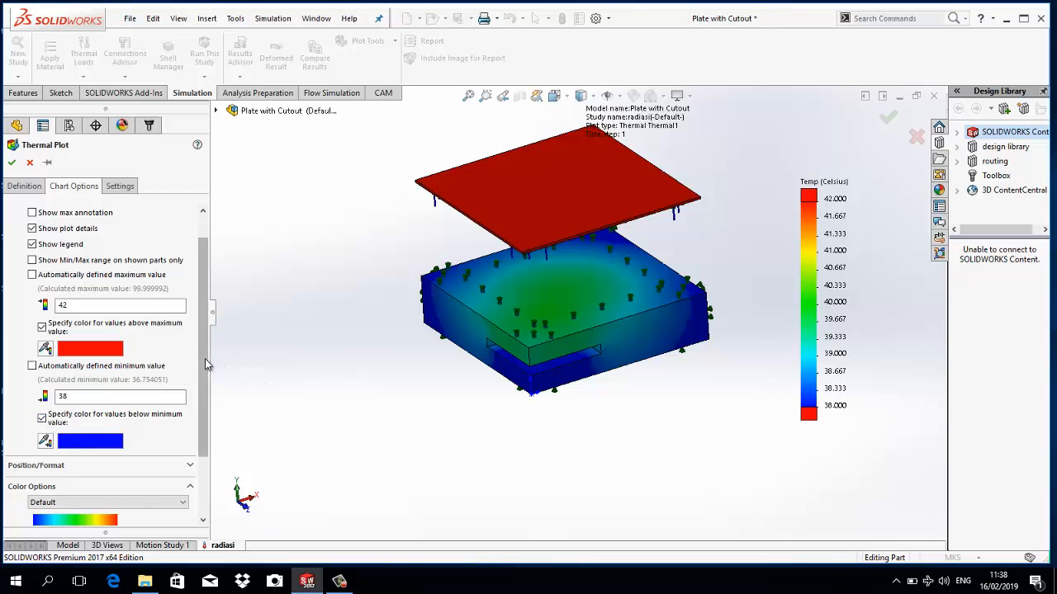
# - Expand the legend's position and format options and accept the thermal plot settings
pyautogui.moveTo(205, 366); pyautogui.dragTo(199, 431)
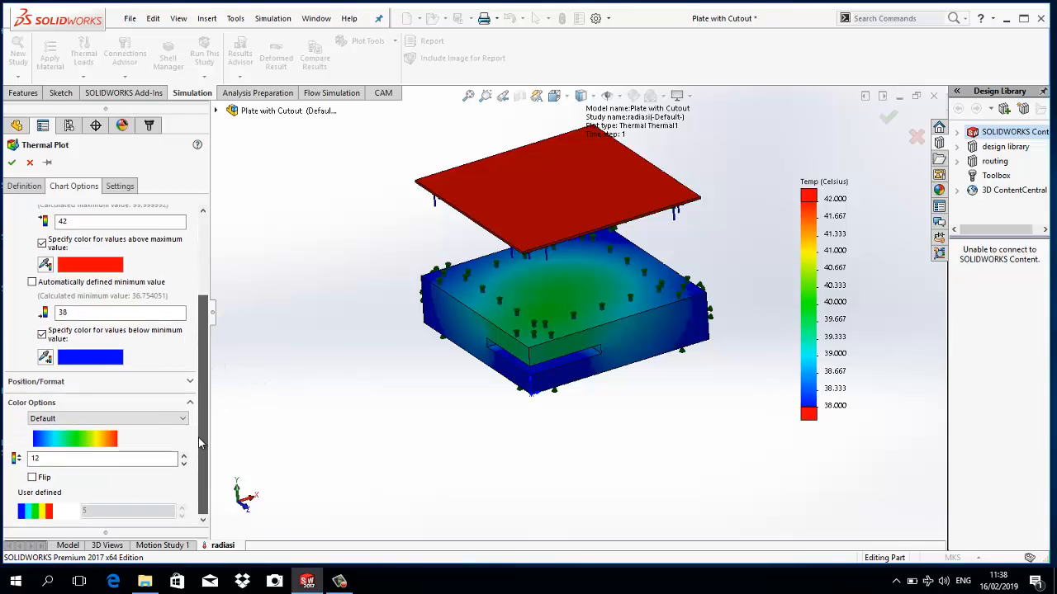
pyautogui.click(190, 388)
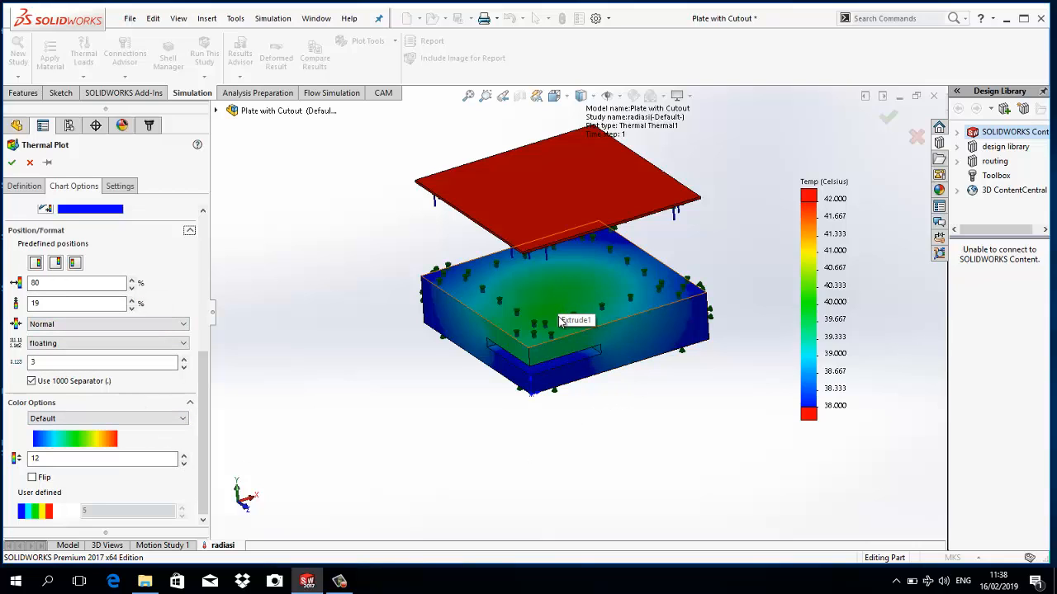
pyautogui.scroll(-2, 538, 363)
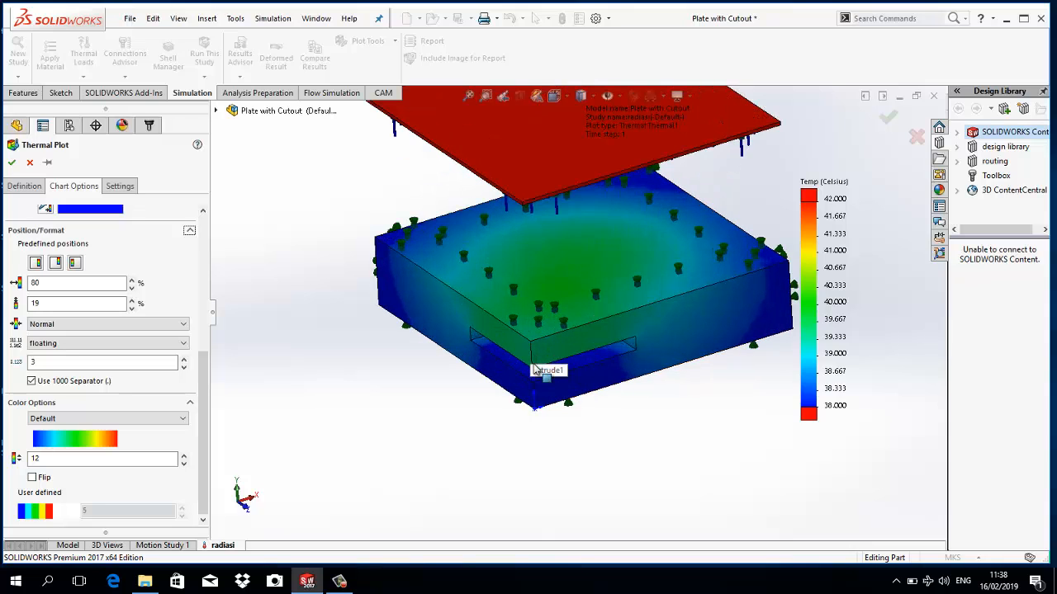
pyautogui.click(12, 162)
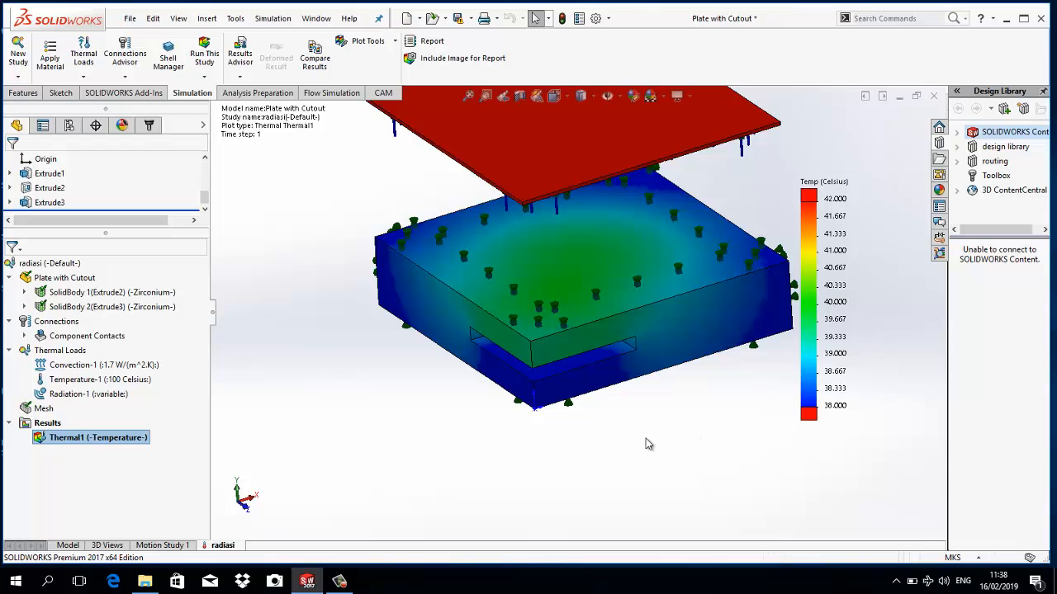
# - Probe the temperature at the front and rear corners of the lower block's top face, and close the probe
pyautogui.moveTo(541, 304); pyautogui.dragTo(460, 407, button='middle')
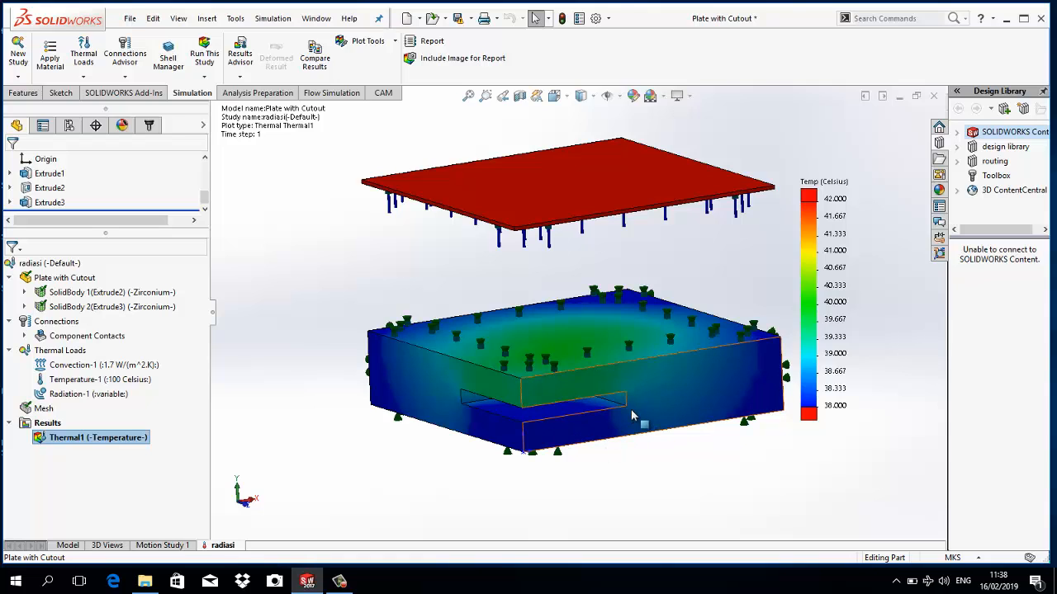
pyautogui.scroll(3, 778, 273)
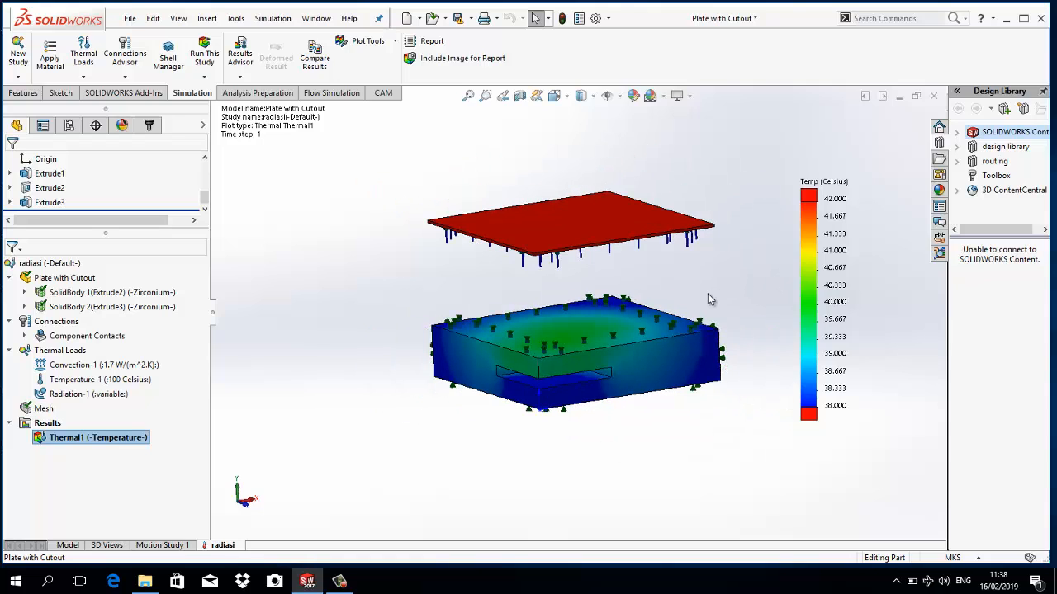
pyautogui.scroll(-2, 711, 313)
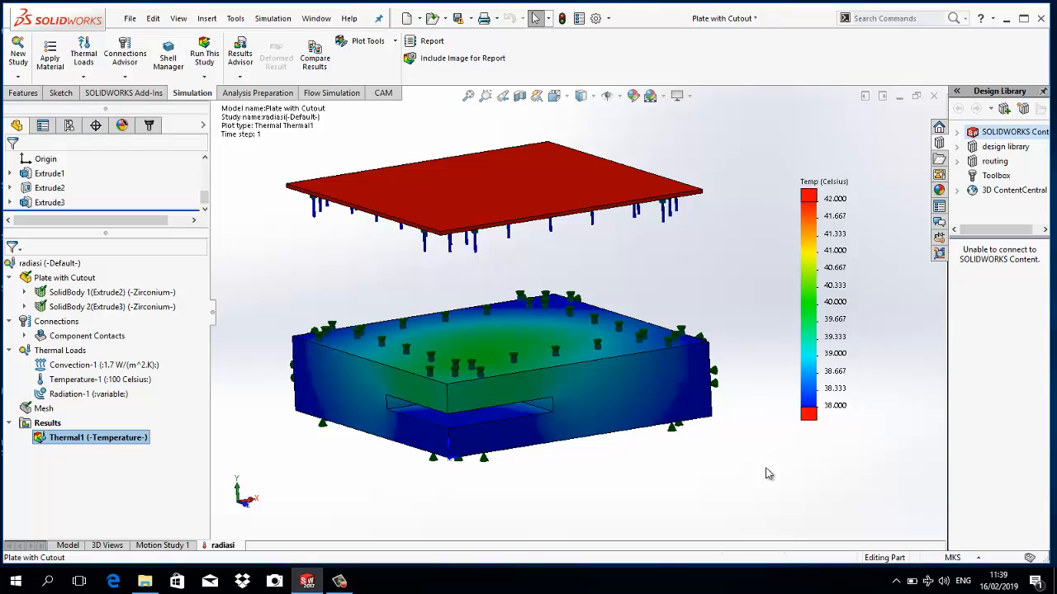
pyautogui.moveTo(769, 446); pyautogui.dragTo(767, 467, button='middle')
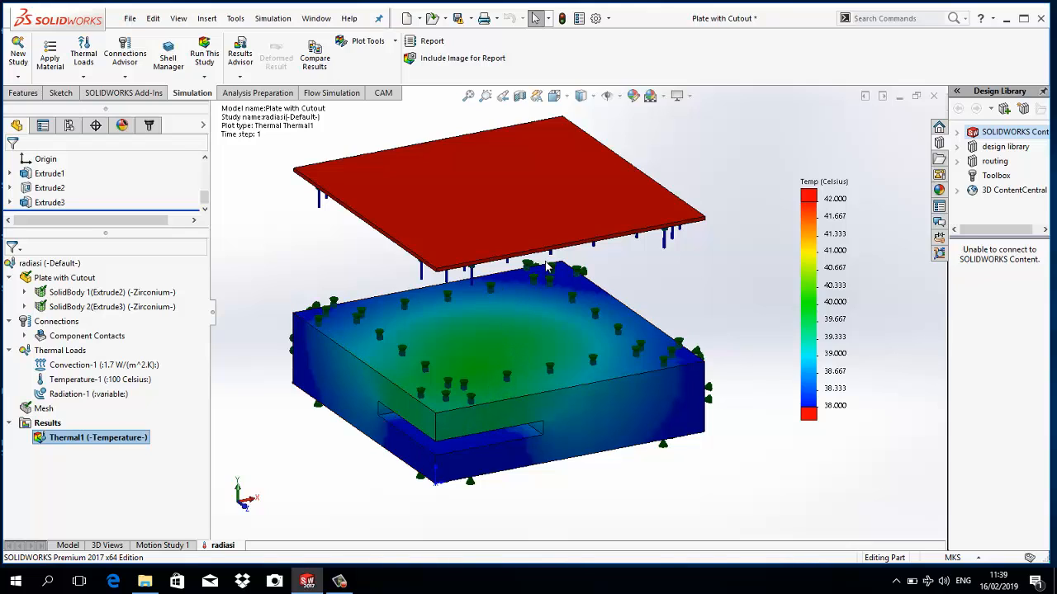
pyautogui.click(369, 40)
pyautogui.click(366, 104)
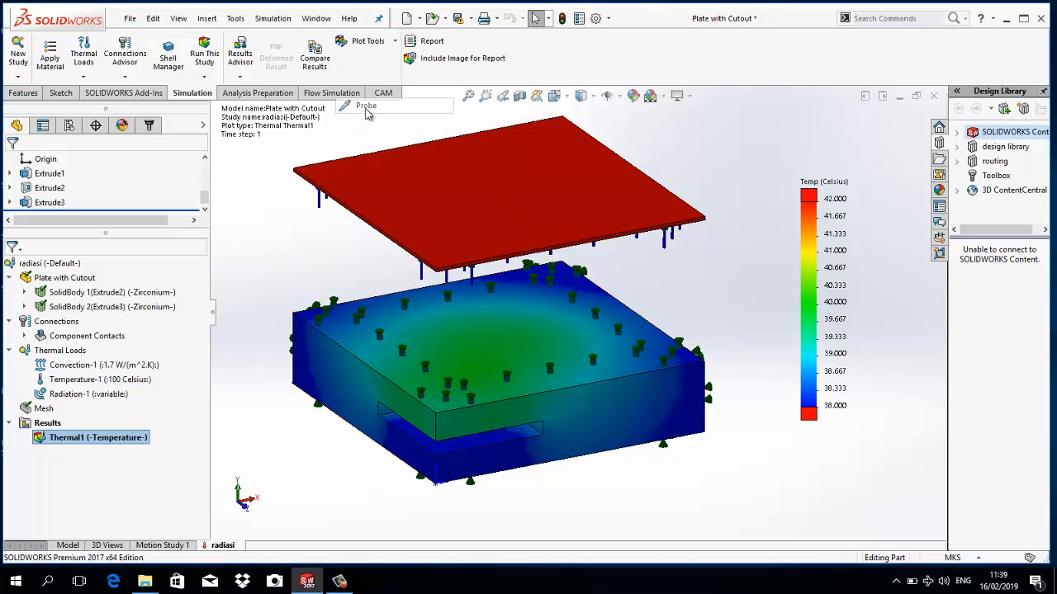
pyautogui.click(438, 412)
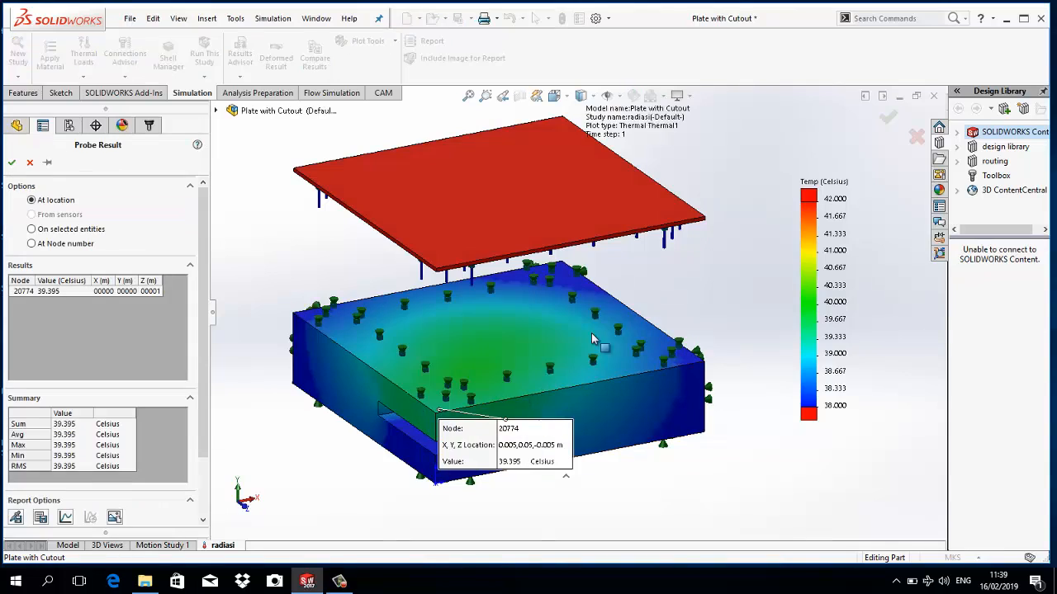
pyautogui.click(563, 272)
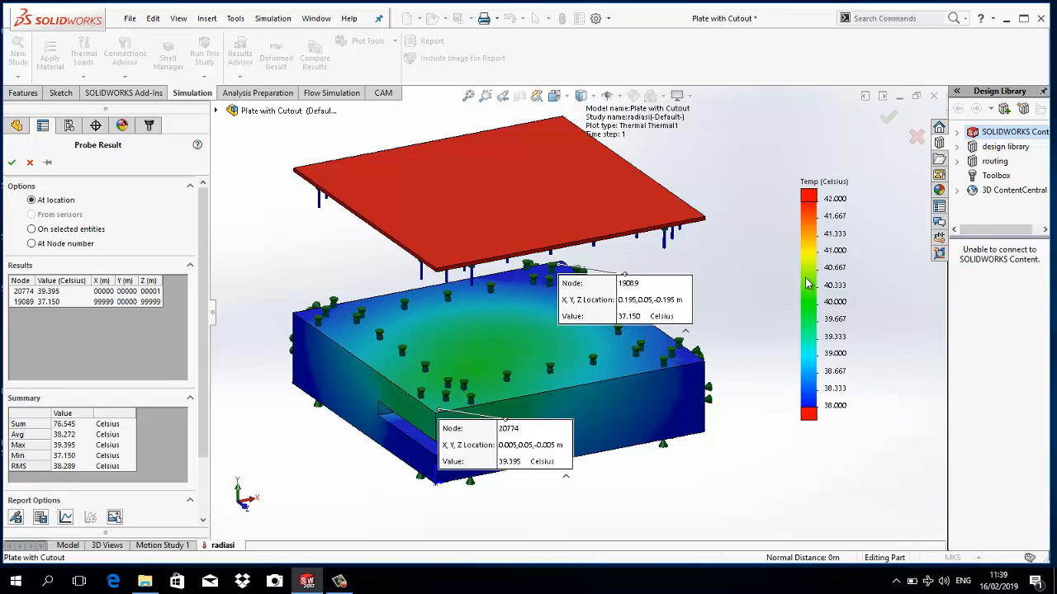
pyautogui.click(914, 137)
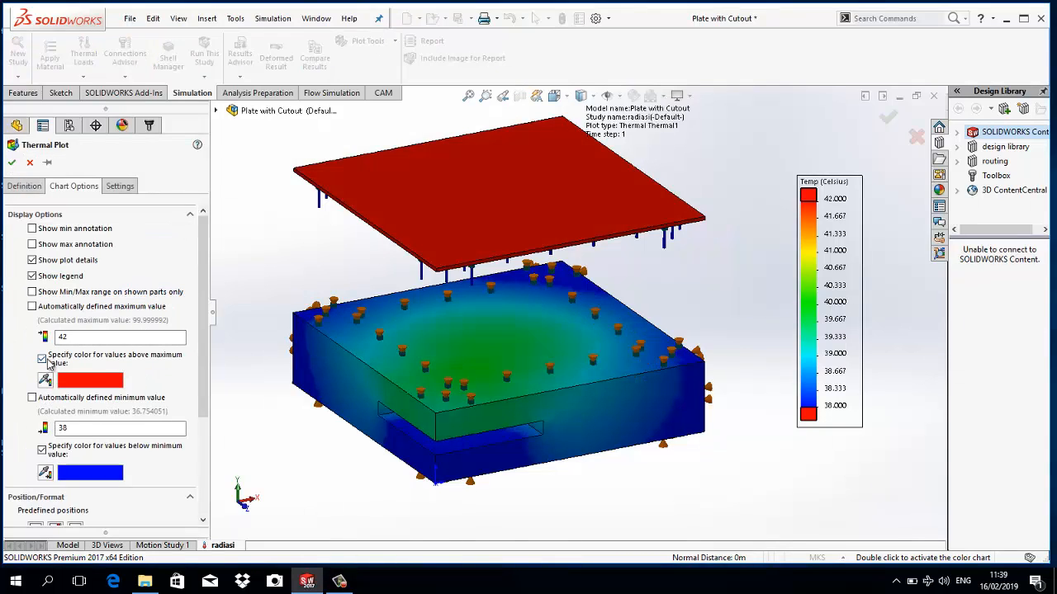
# - Disable the specified colors for values above the legend's maximum and below its minimum
pyautogui.click(43, 359)
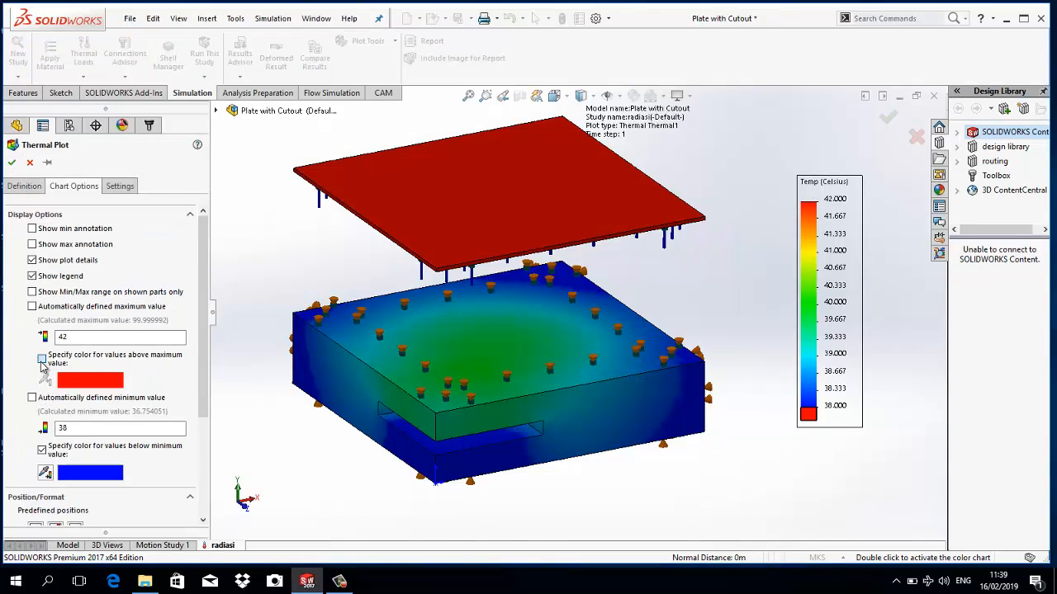
pyautogui.click(41, 362)
pyautogui.click(42, 361)
pyautogui.click(41, 360)
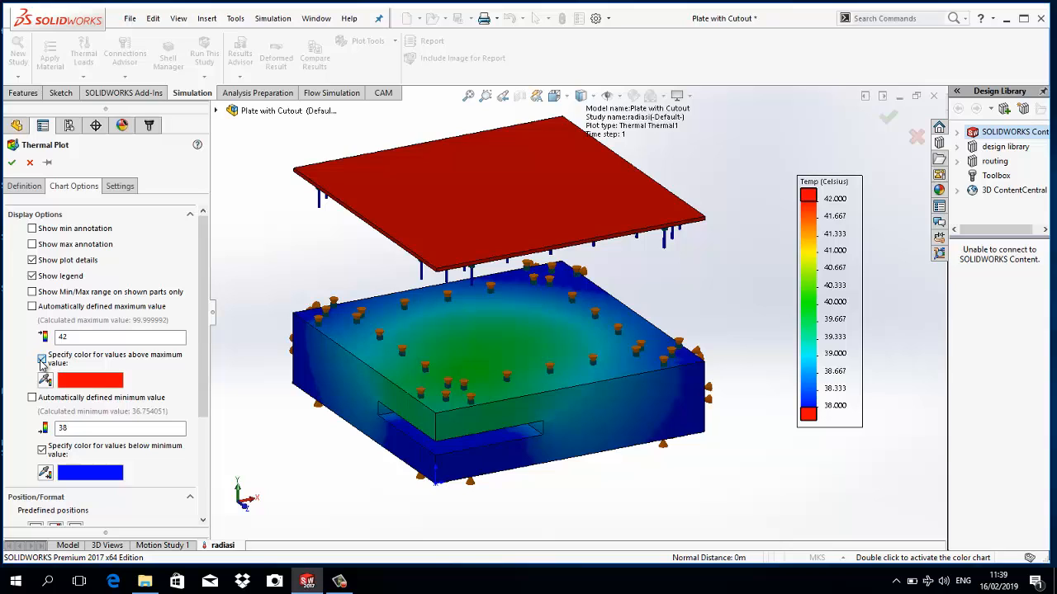
pyautogui.click(42, 361)
pyautogui.click(42, 453)
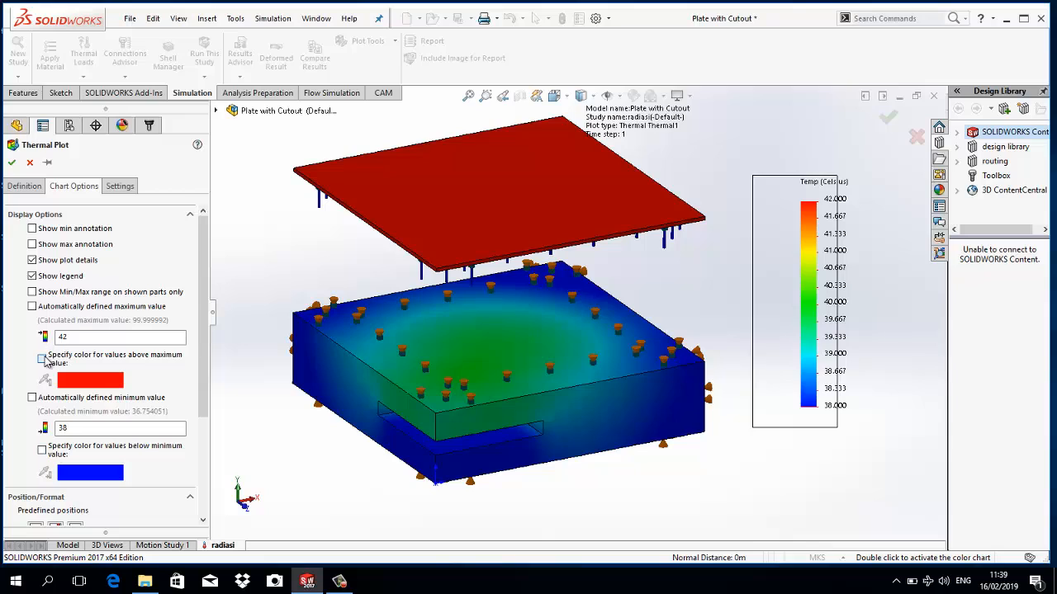
pyautogui.click(43, 360)
pyautogui.click(42, 360)
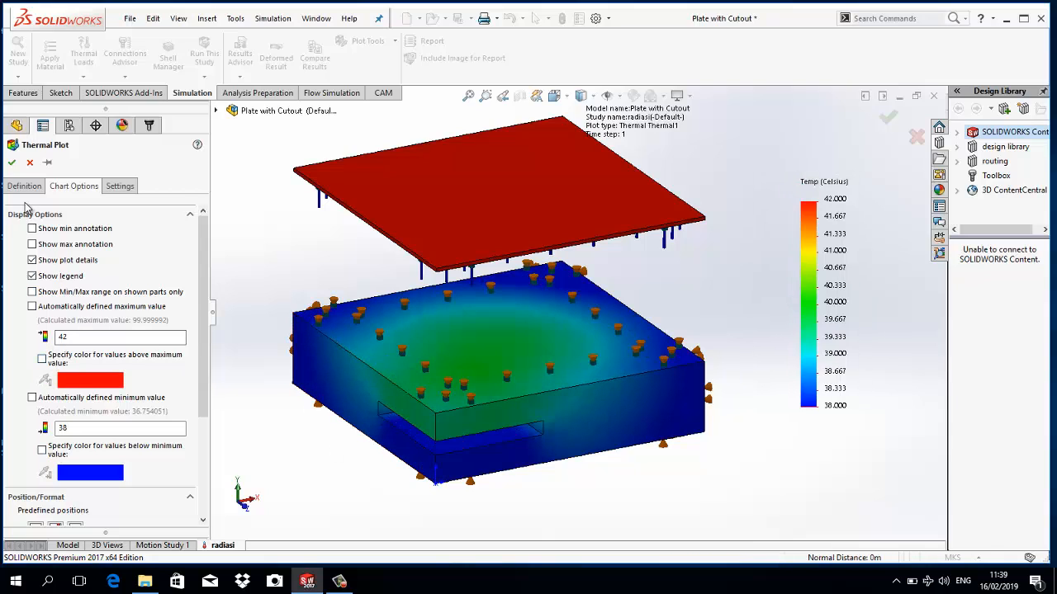
# - Compare the plot with and without the above-maximum color, leave that color disabled, and accept the legend settings
pyautogui.click(42, 361)
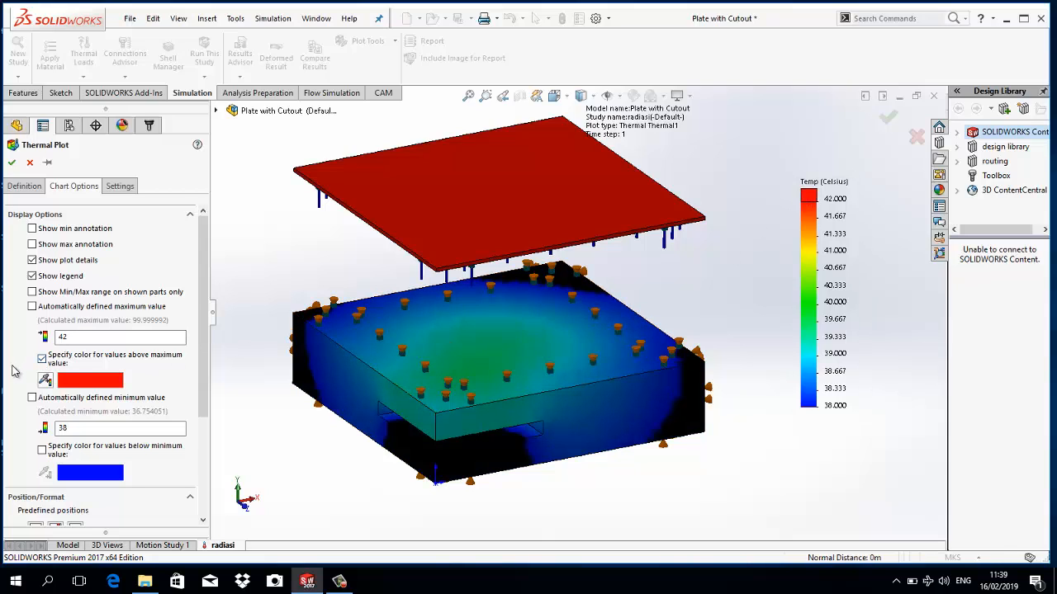
pyautogui.click(42, 358)
pyautogui.click(42, 359)
pyautogui.click(42, 358)
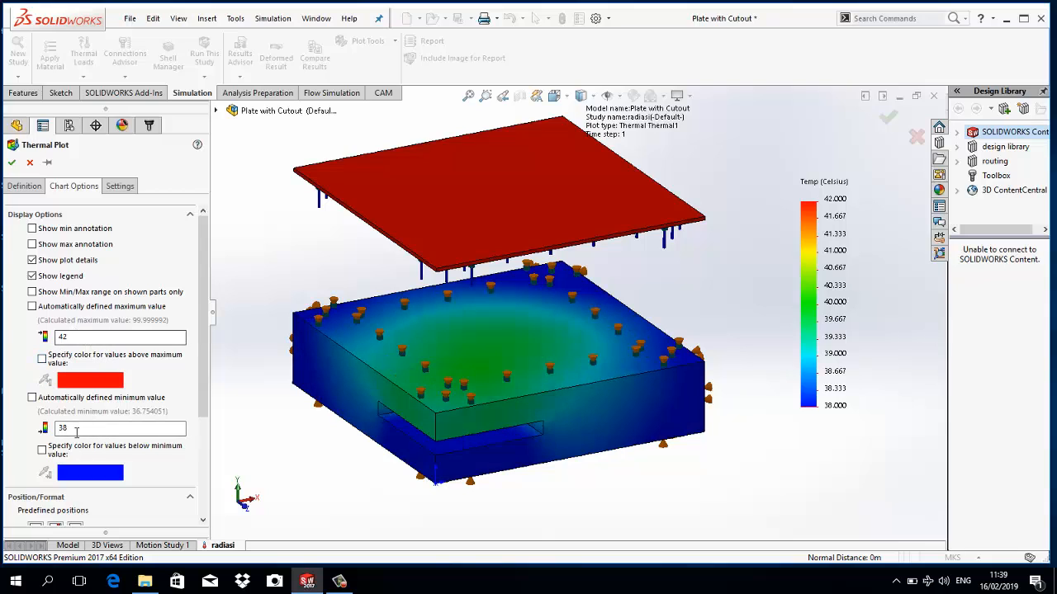
pyautogui.click(12, 162)
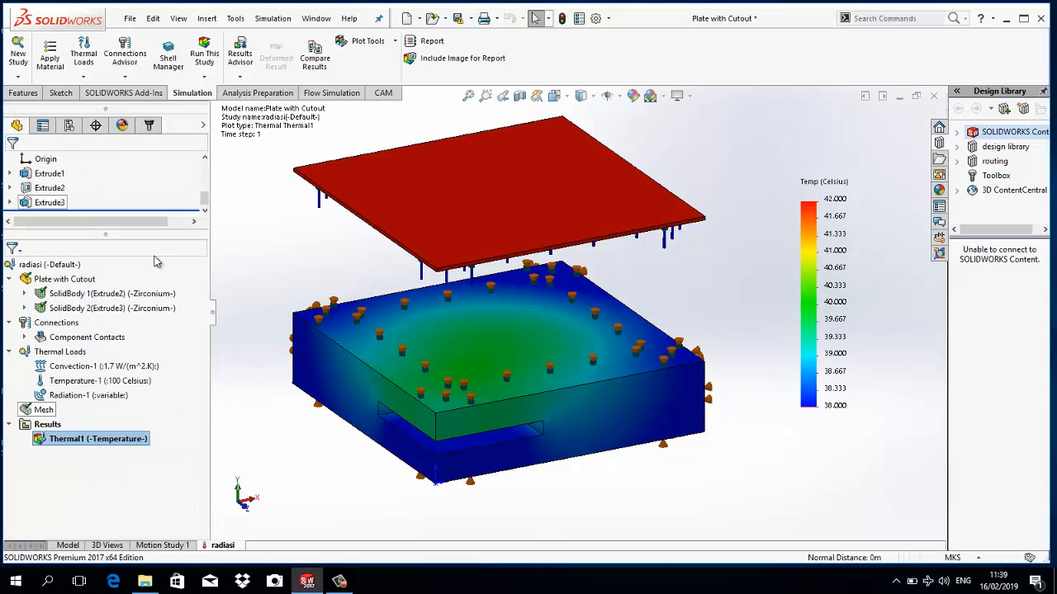
pyautogui.click(132, 293)
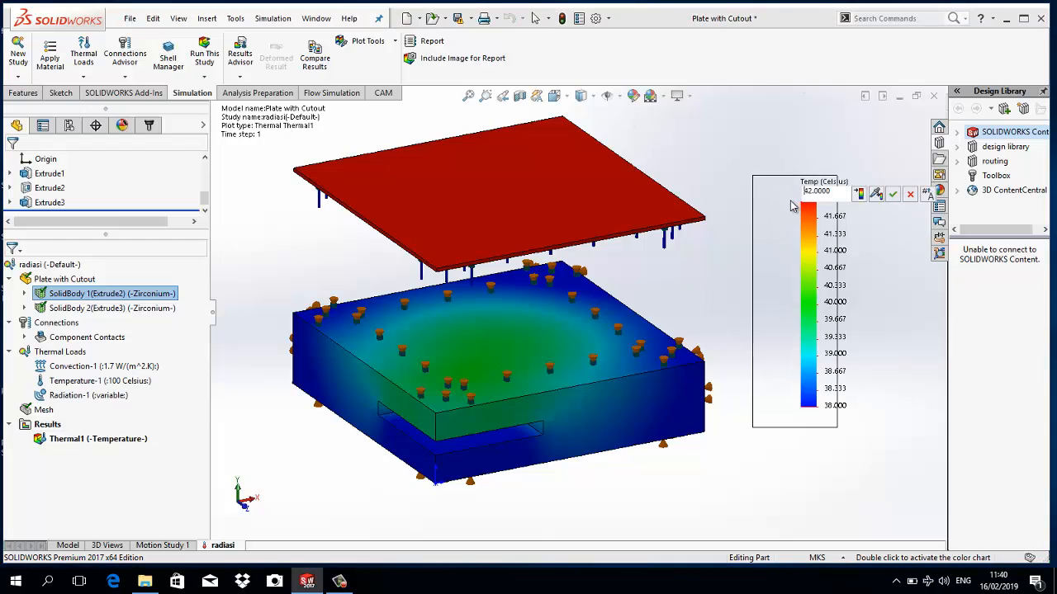
pyautogui.doubleClick(802, 249)
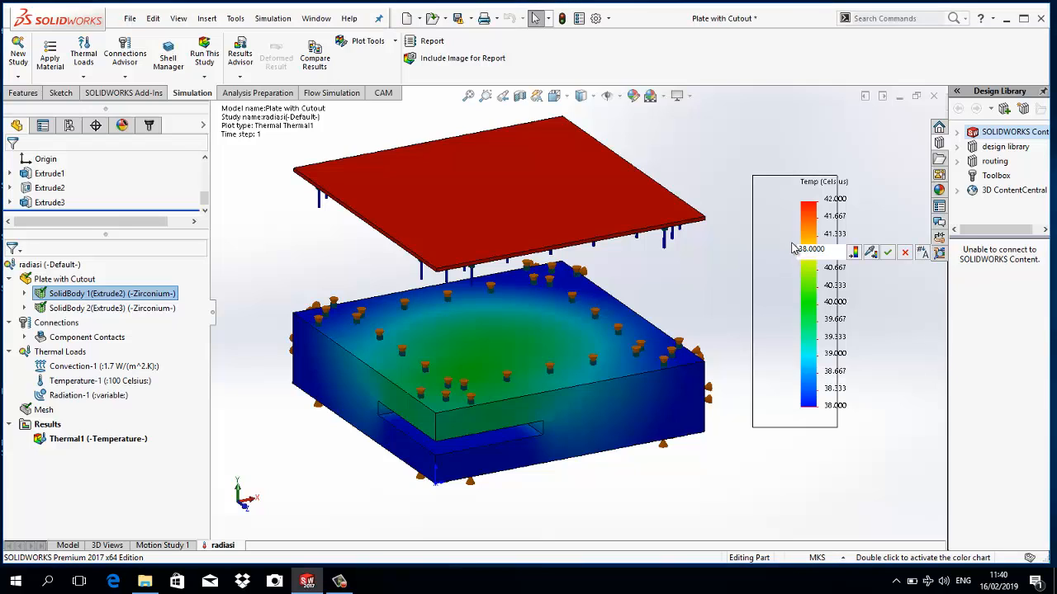
pyautogui.click(704, 308)
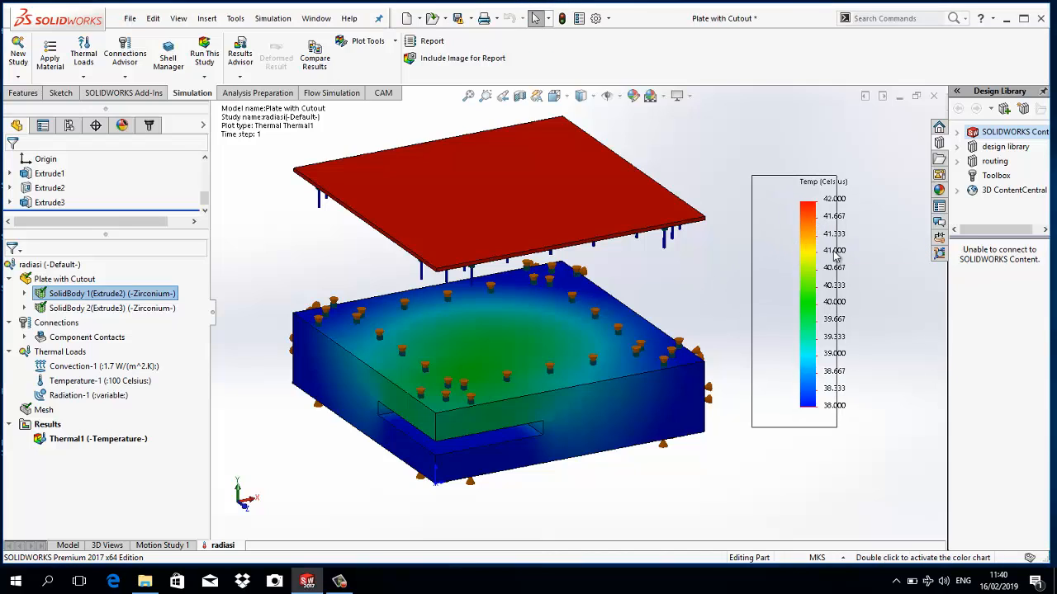
pyautogui.click(835, 251)
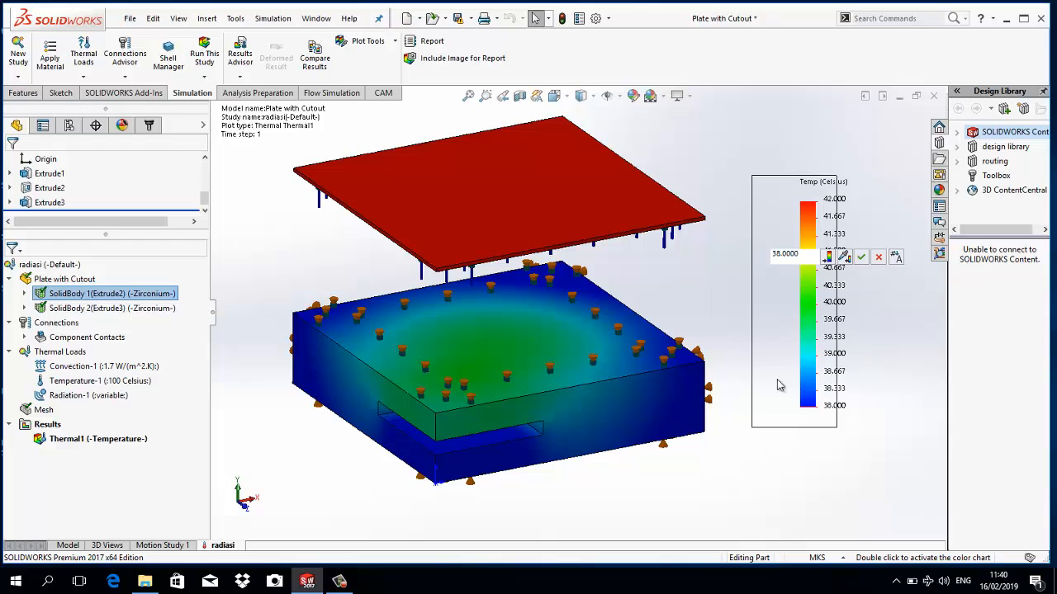
pyautogui.click(815, 303)
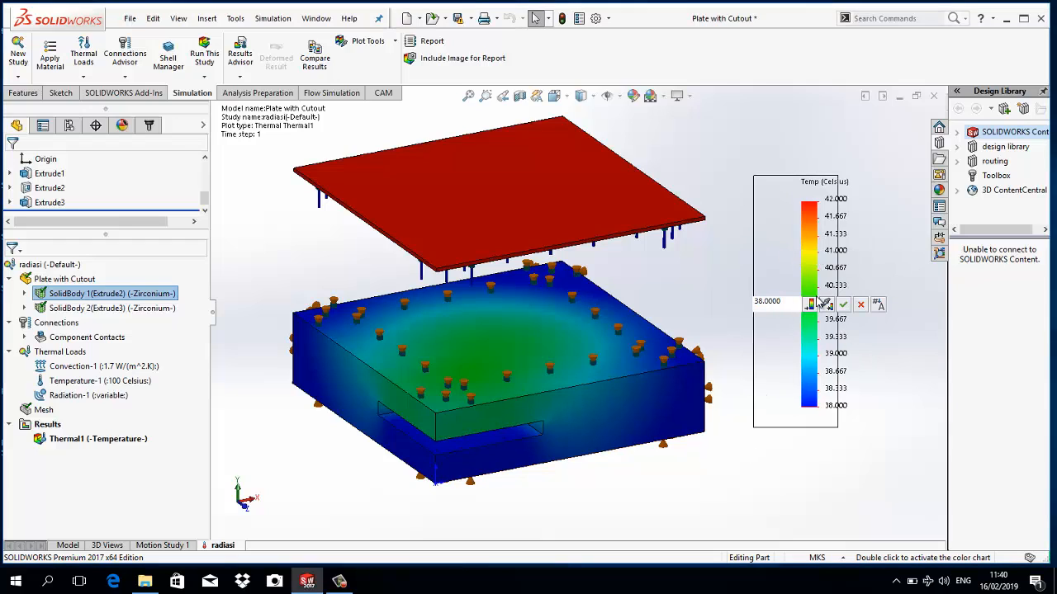
pyautogui.click(734, 228)
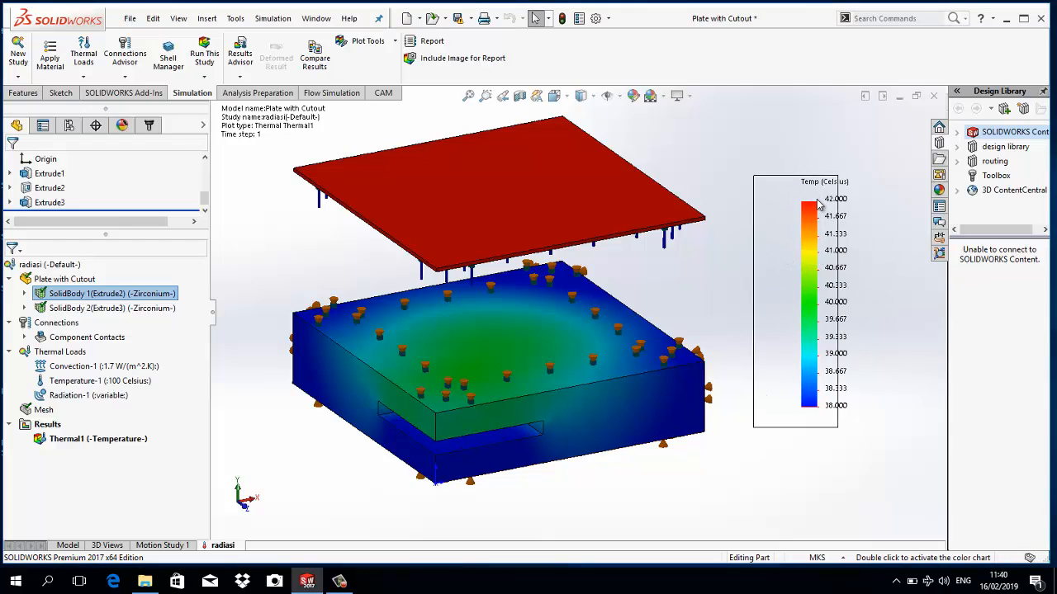
pyautogui.click(817, 203)
pyautogui.click(281, 257)
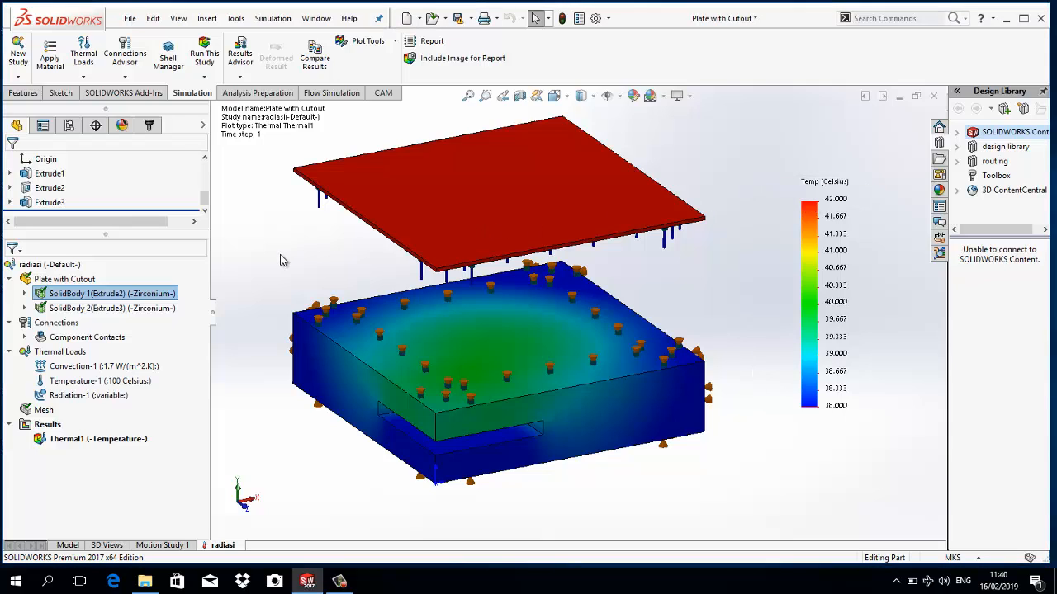
pyautogui.click(49, 323)
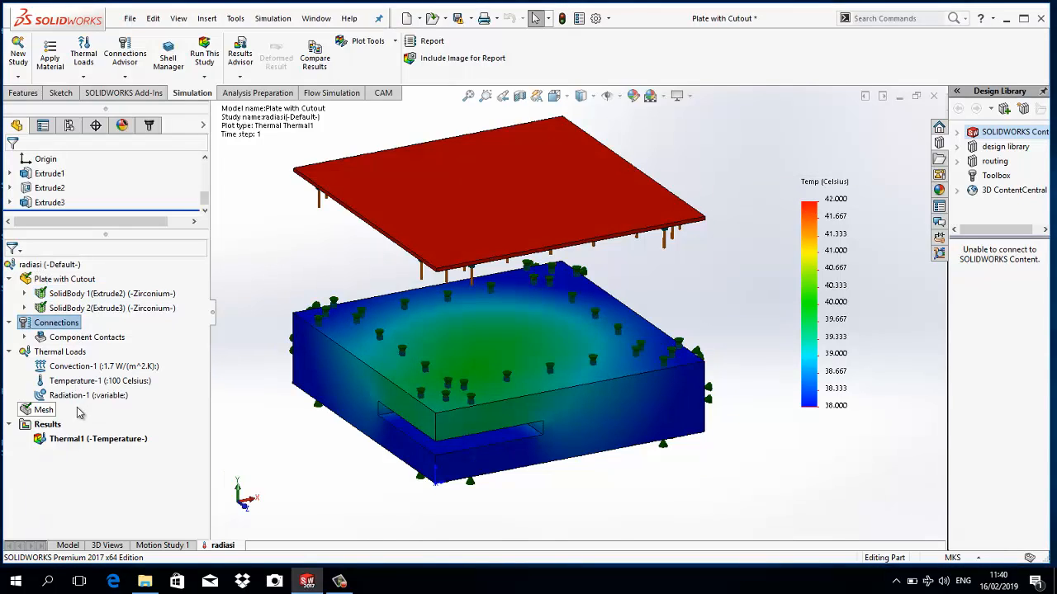
pyautogui.click(320, 376)
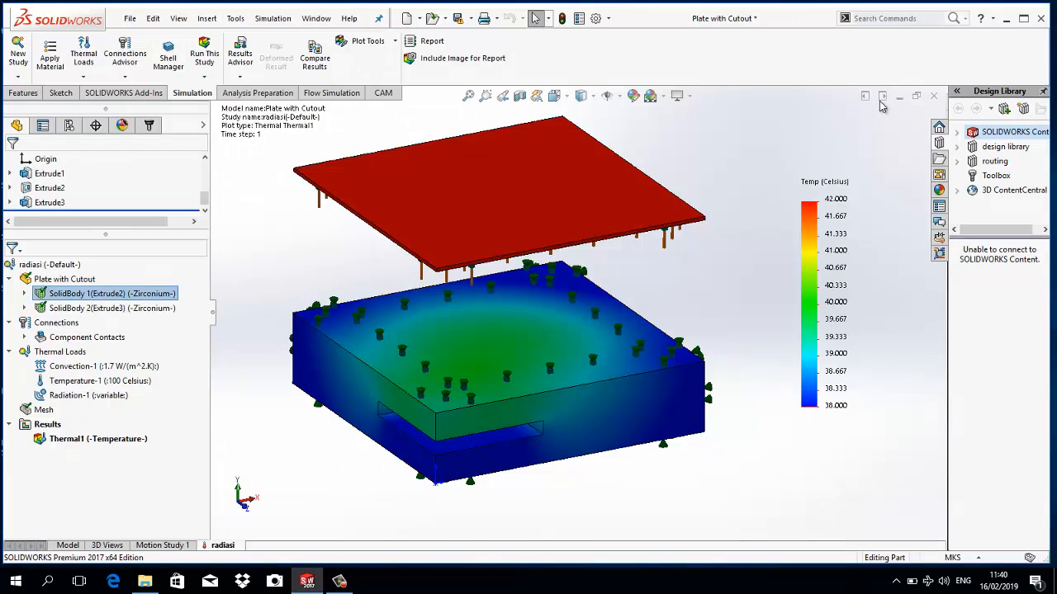
# - Move the temperature legend slightly lower and closer to the model, and close its in-place value editor
pyautogui.doubleClick(842, 183)
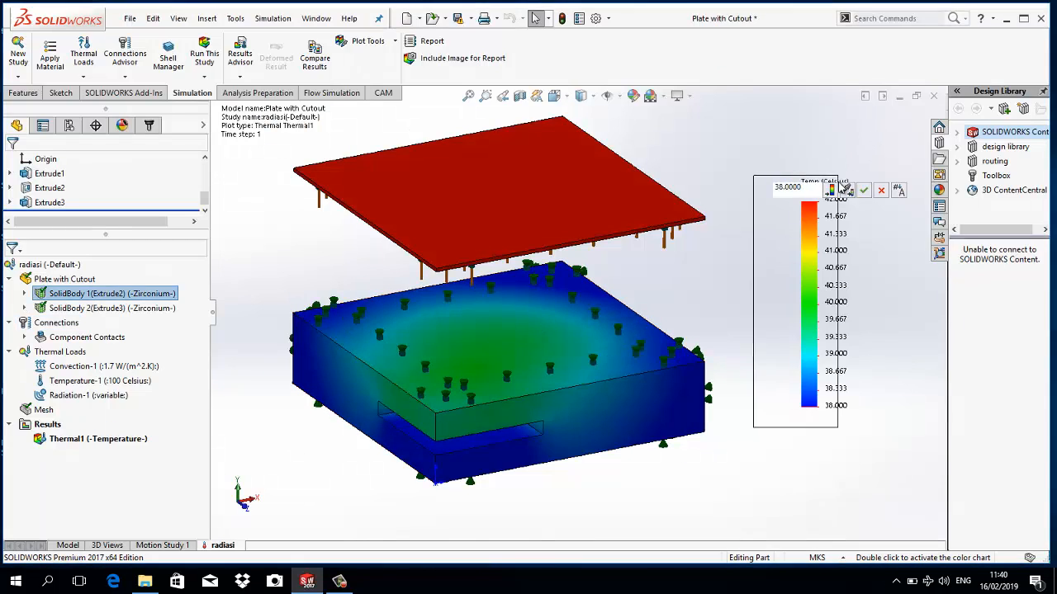
pyautogui.click(758, 135)
pyautogui.doubleClick(810, 188)
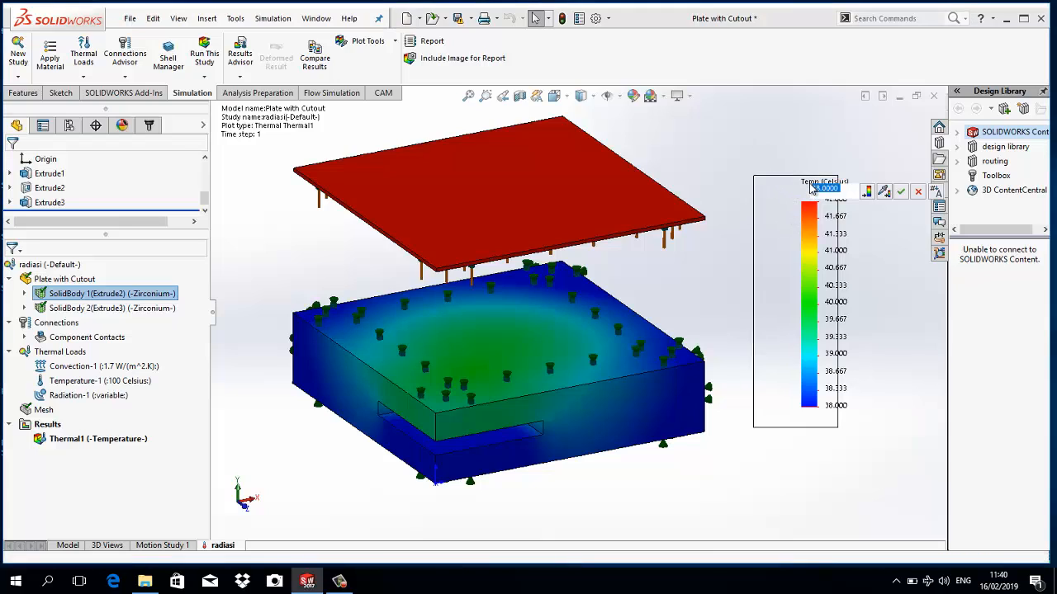
pyautogui.moveTo(808, 214); pyautogui.dragTo(796, 237)
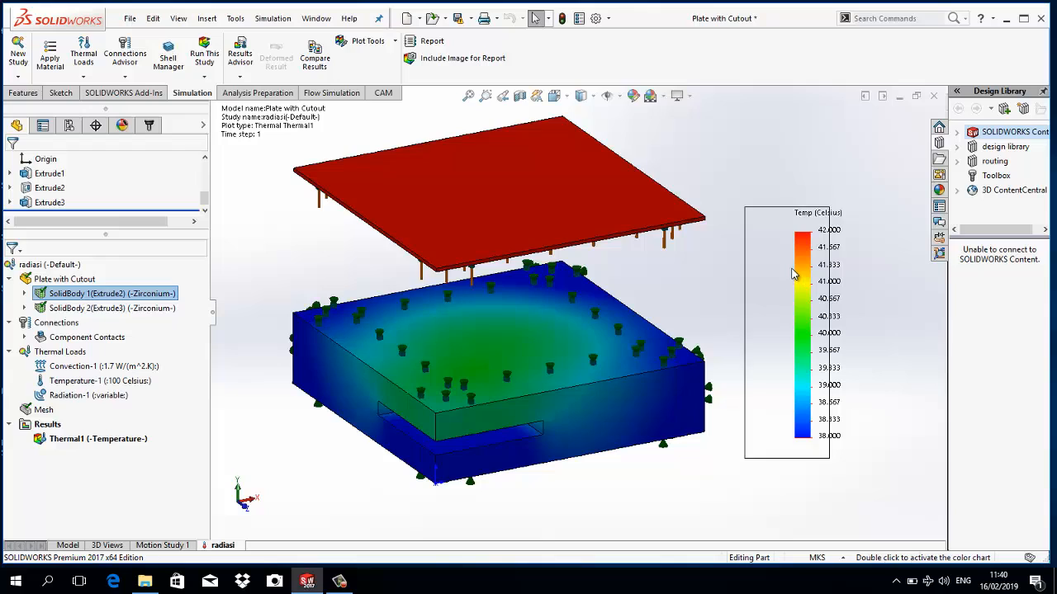
pyautogui.doubleClick(796, 274)
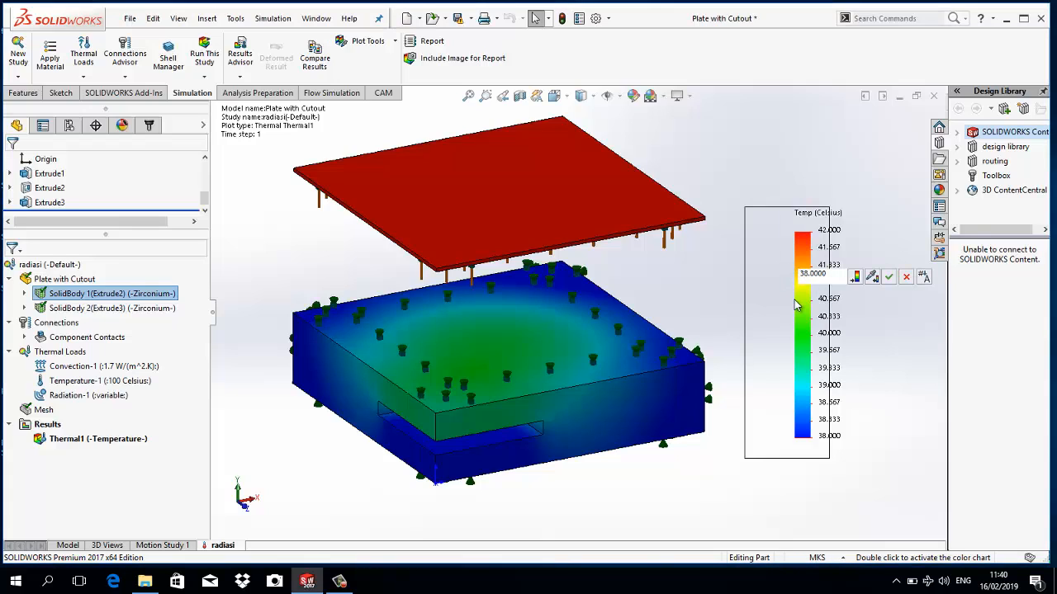
pyautogui.click(922, 279)
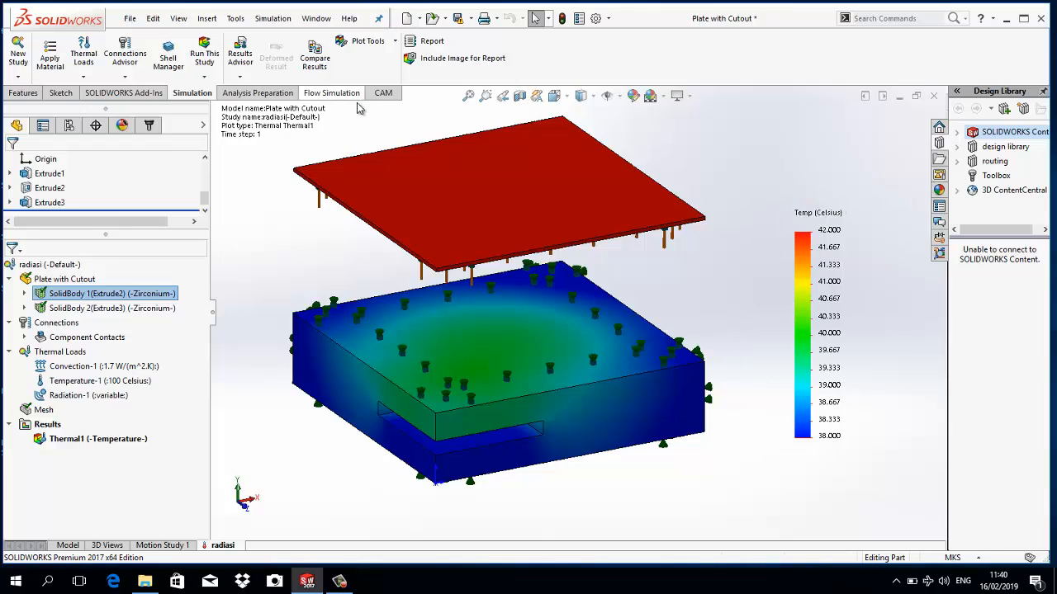
# - Reopen the legend's in-place value editor, accept the value 38.0000, and leave the editor
pyautogui.doubleClick(829, 290)
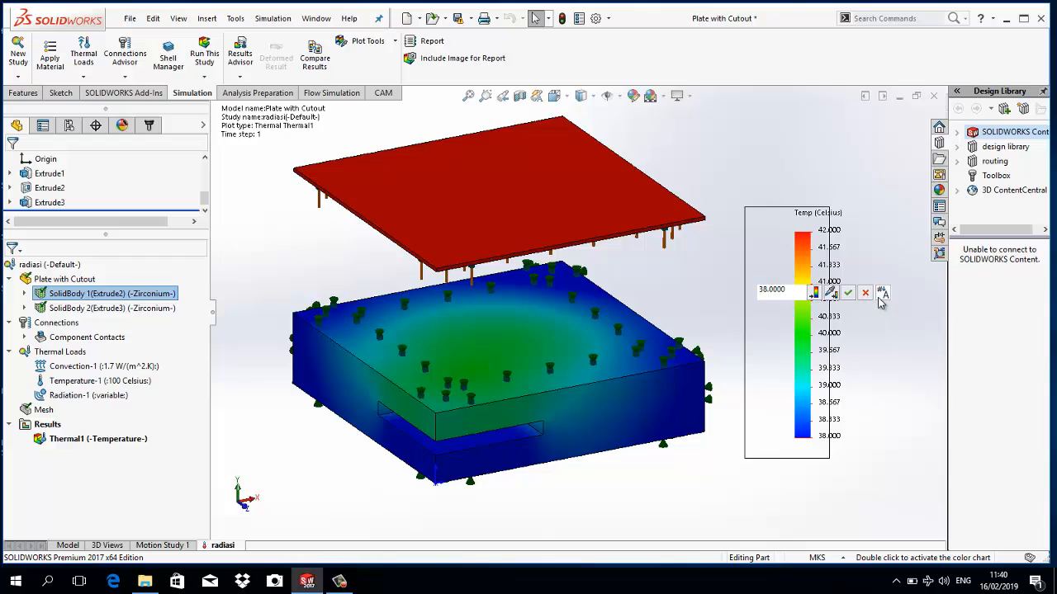
pyautogui.click(849, 293)
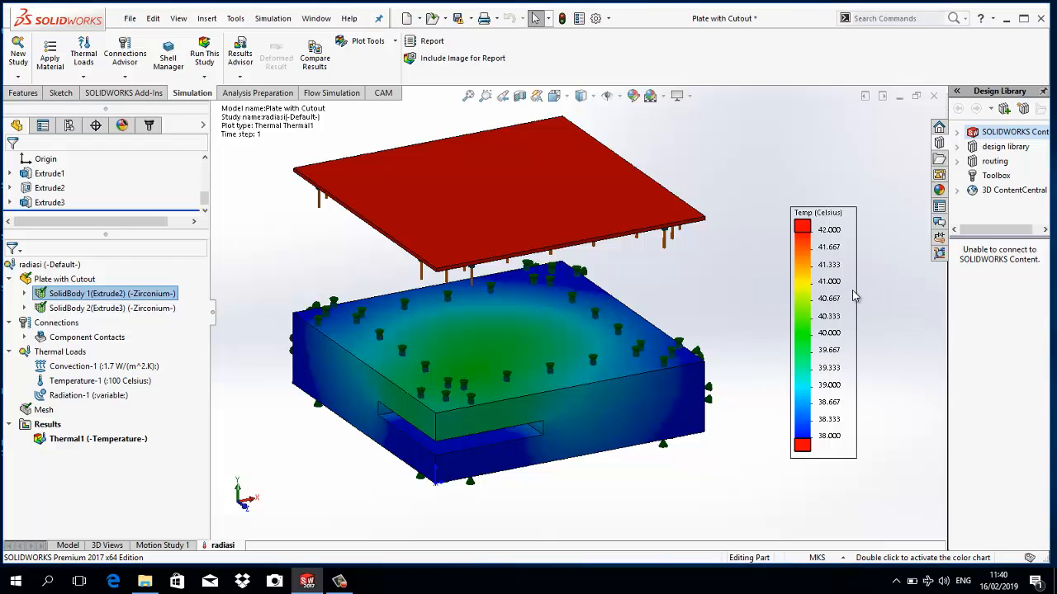
pyautogui.doubleClick(836, 283)
pyautogui.press('Escape')
# - Disable the specified color above the legend's maximum, make the maximum value automatically defined, and accept the thermal plot settings
pyautogui.doubleClick(819, 217)
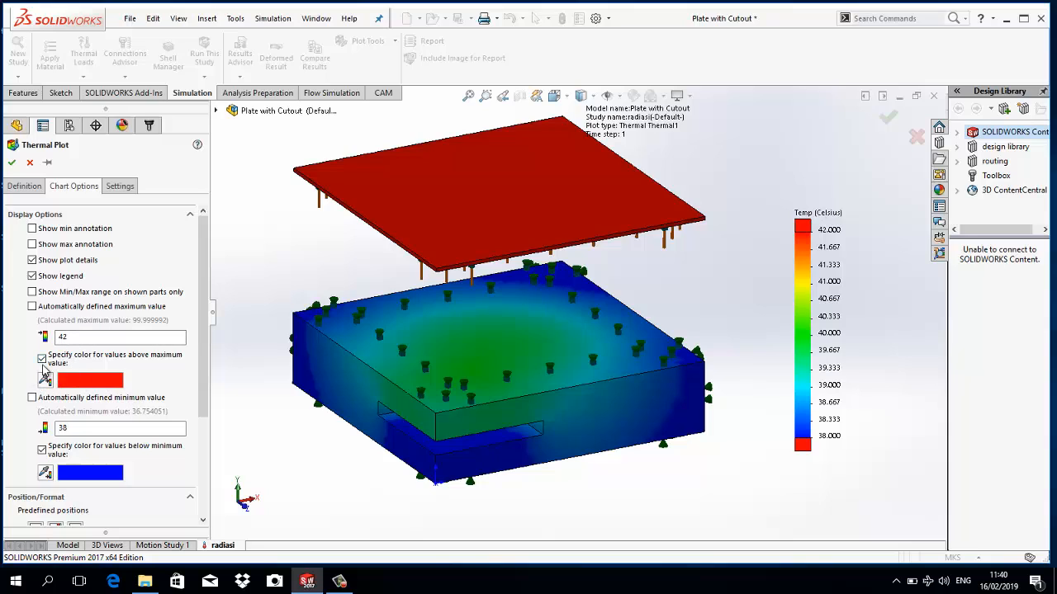
pyautogui.click(42, 359)
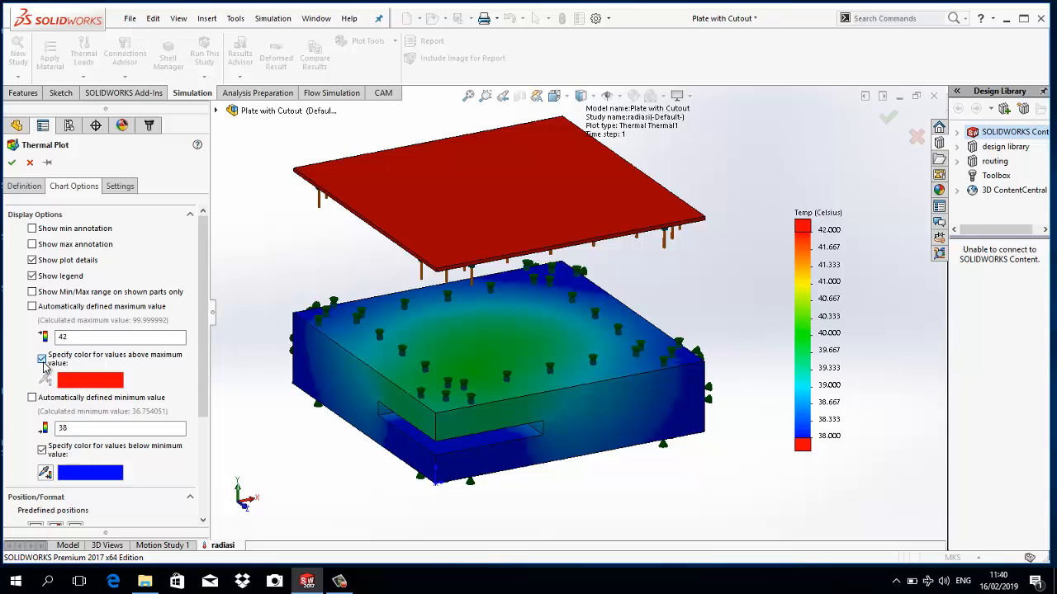
pyautogui.click(32, 307)
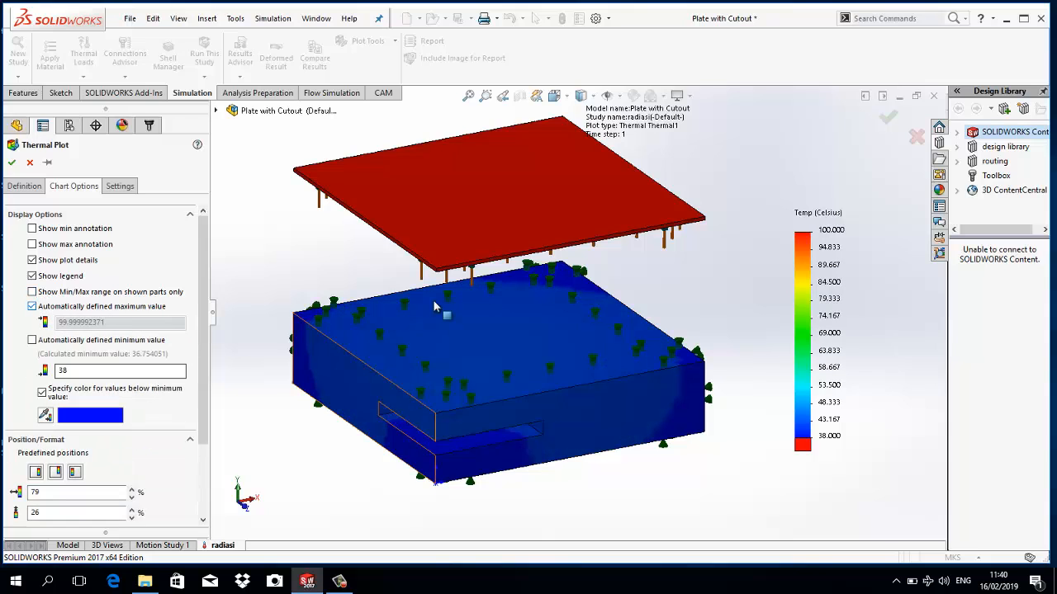
pyautogui.click(11, 162)
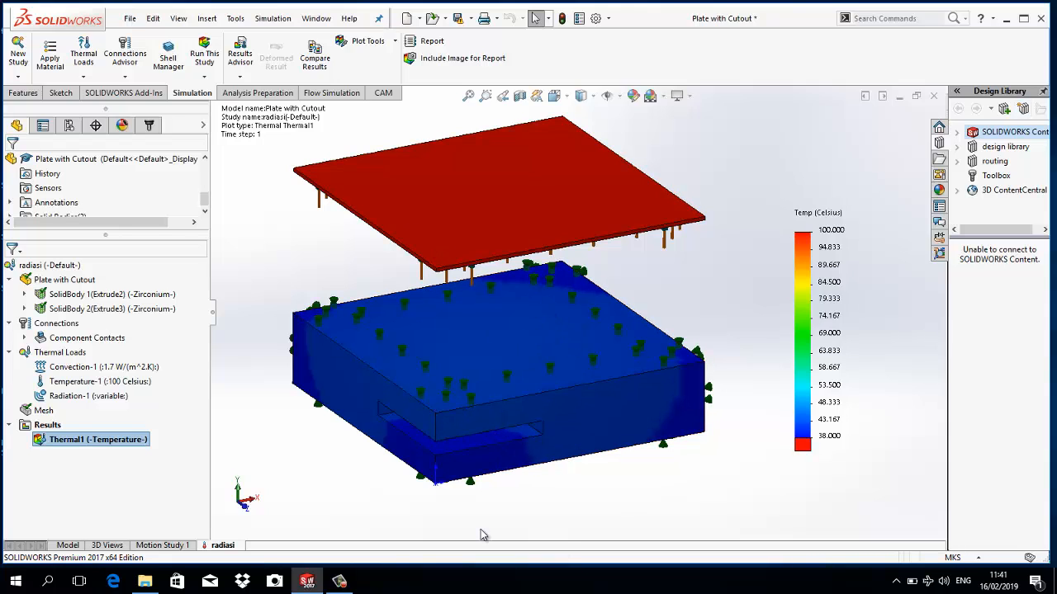
# - Turn off the legend's automatic maximum, try 48 and then set it to 42, and accept the thermal plot settings
pyautogui.moveTo(93, 401)
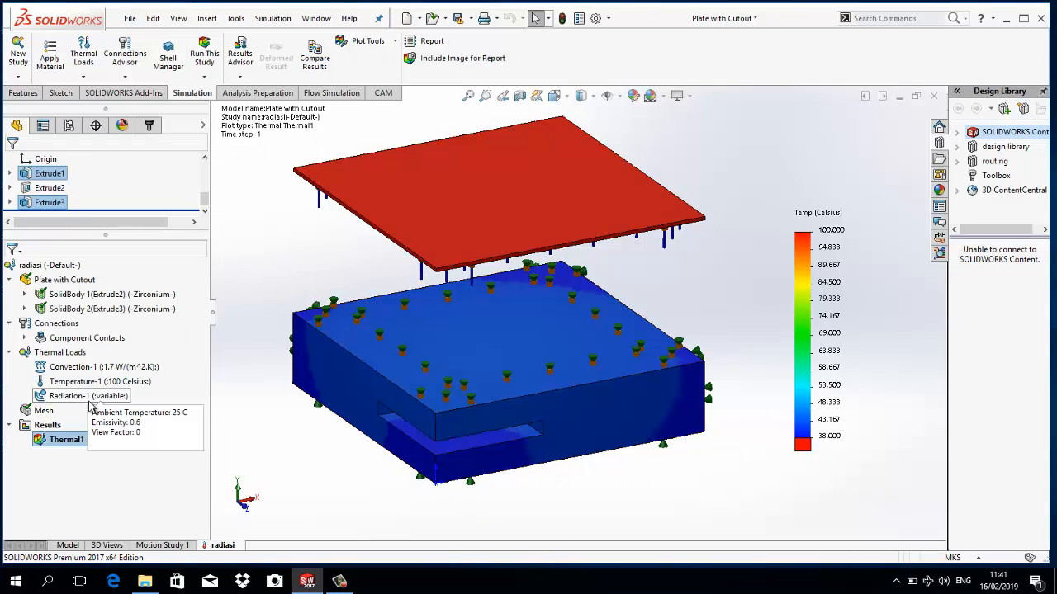
pyautogui.doubleClick(817, 217)
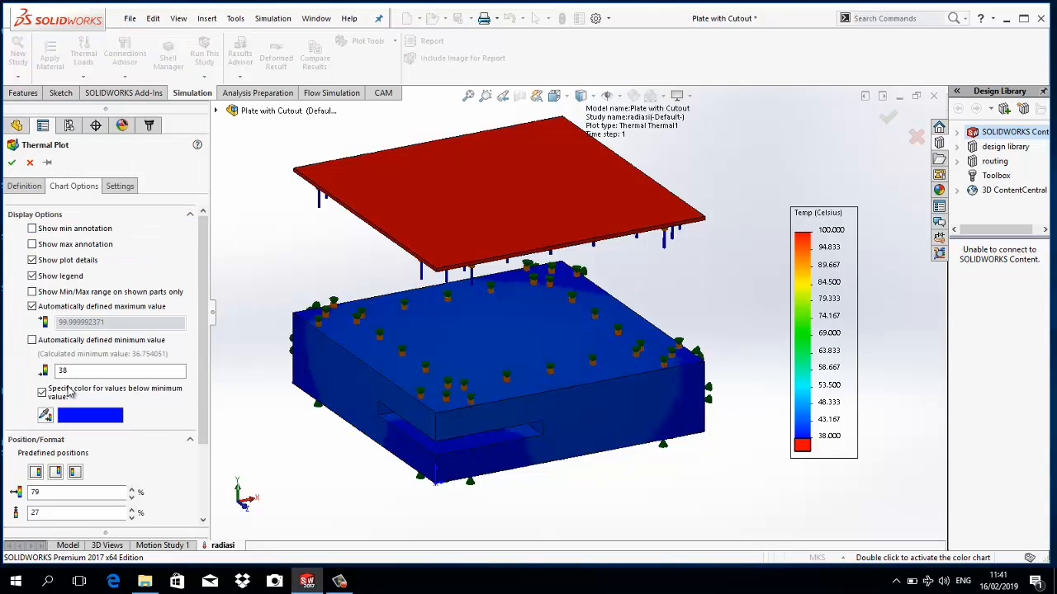
pyautogui.click(32, 306)
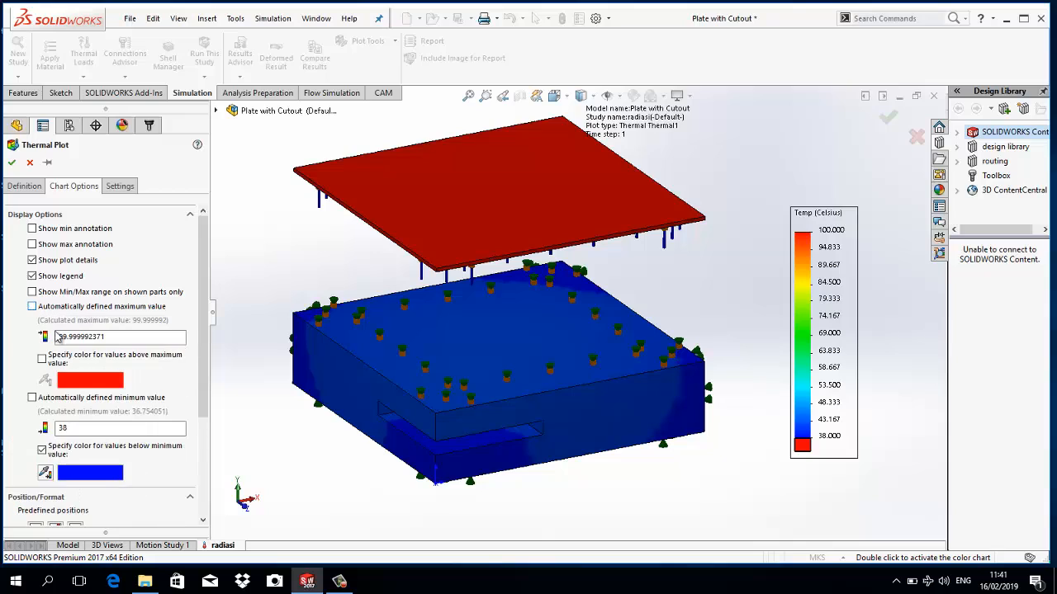
pyautogui.doubleClick(75, 337)
pyautogui.write('48')
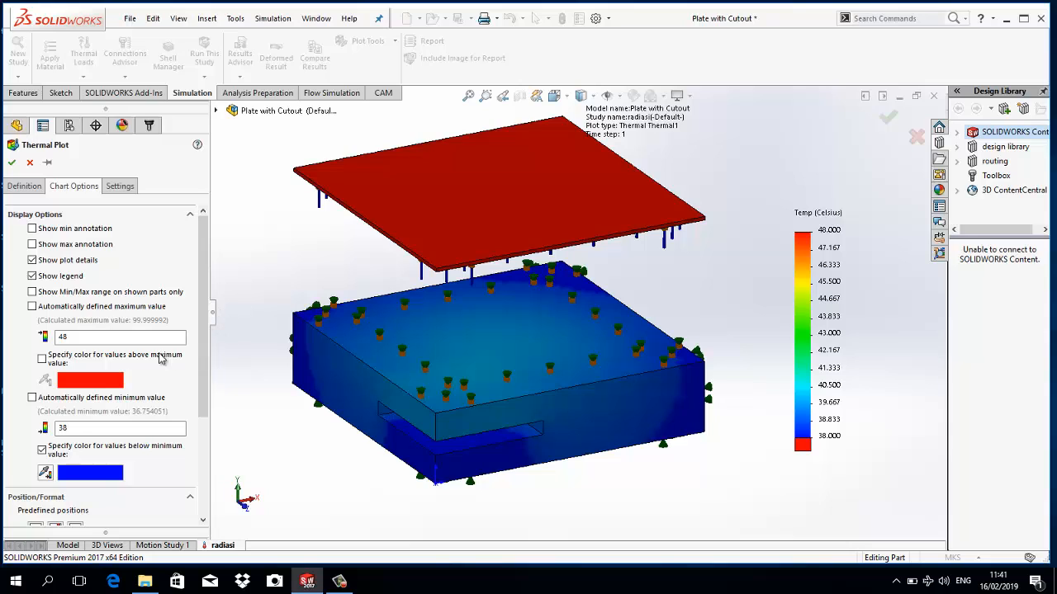
pyautogui.doubleClick(93, 335)
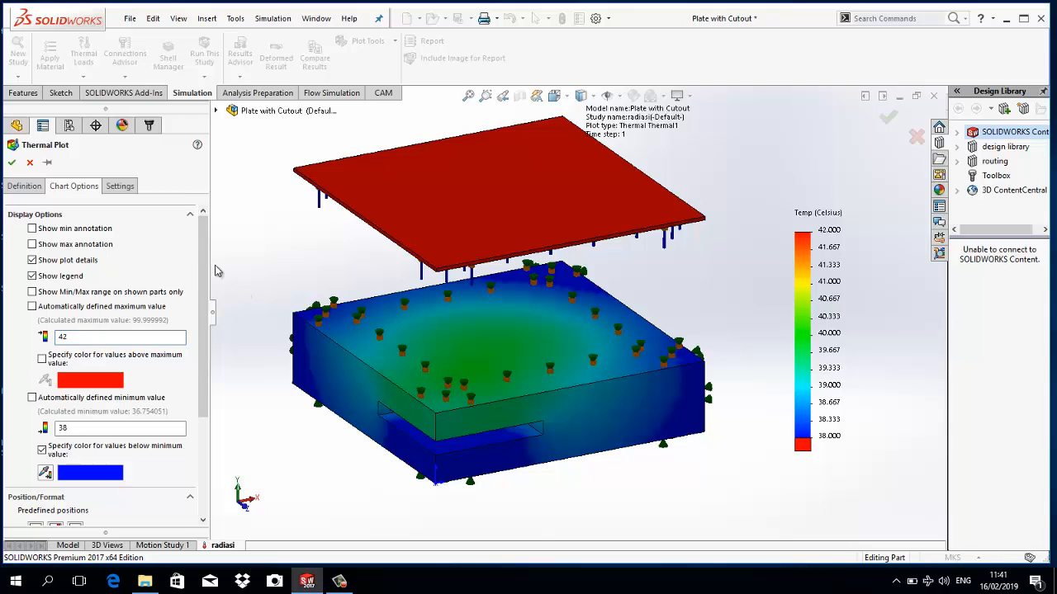
pyautogui.click(13, 164)
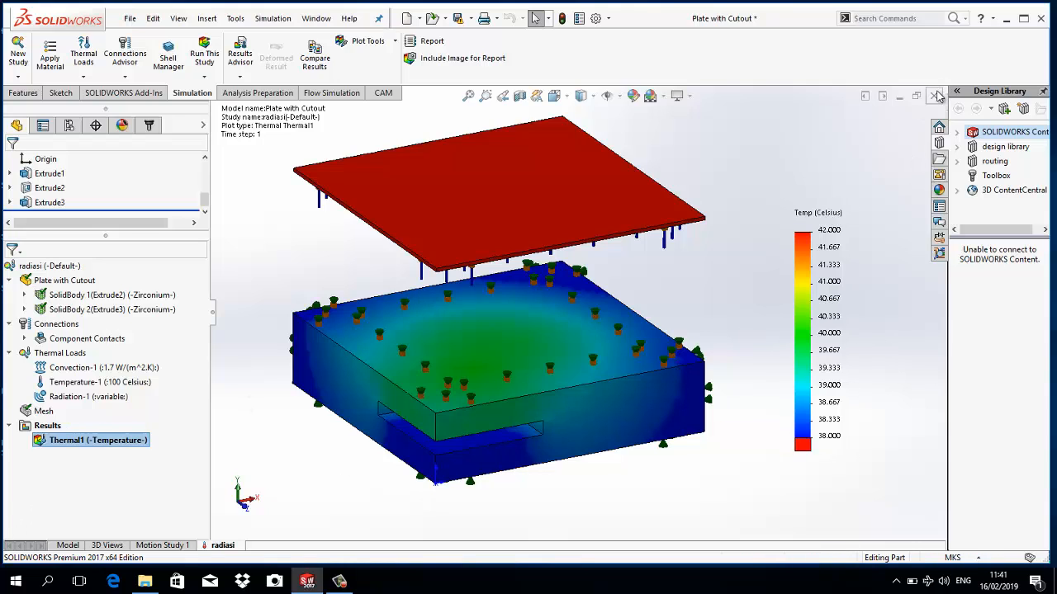
# - Close the Plate with Cutout part without saving its changes
pyautogui.click(934, 96)
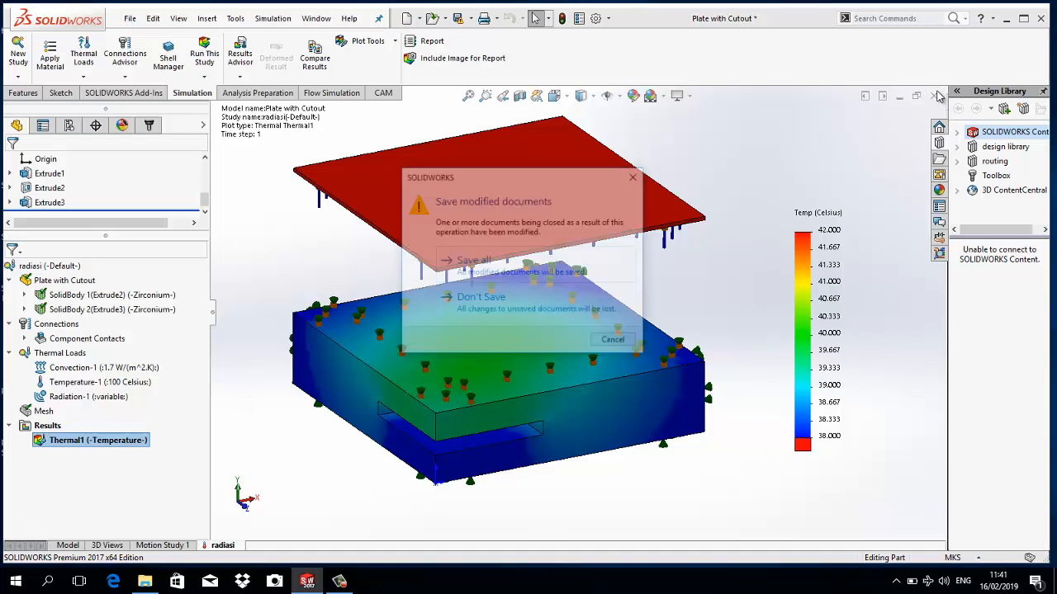
pyautogui.click(495, 301)
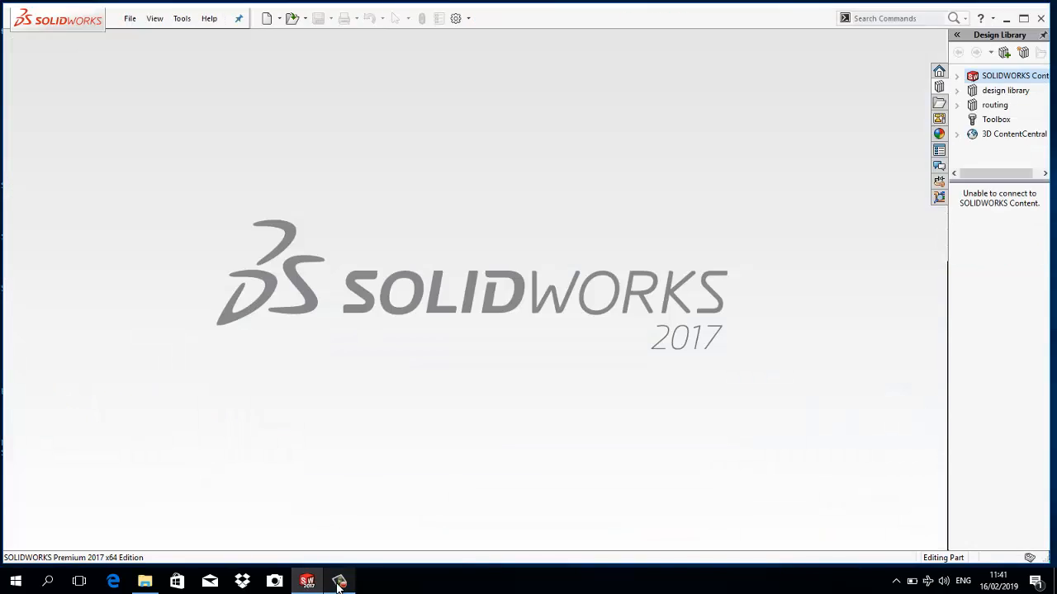